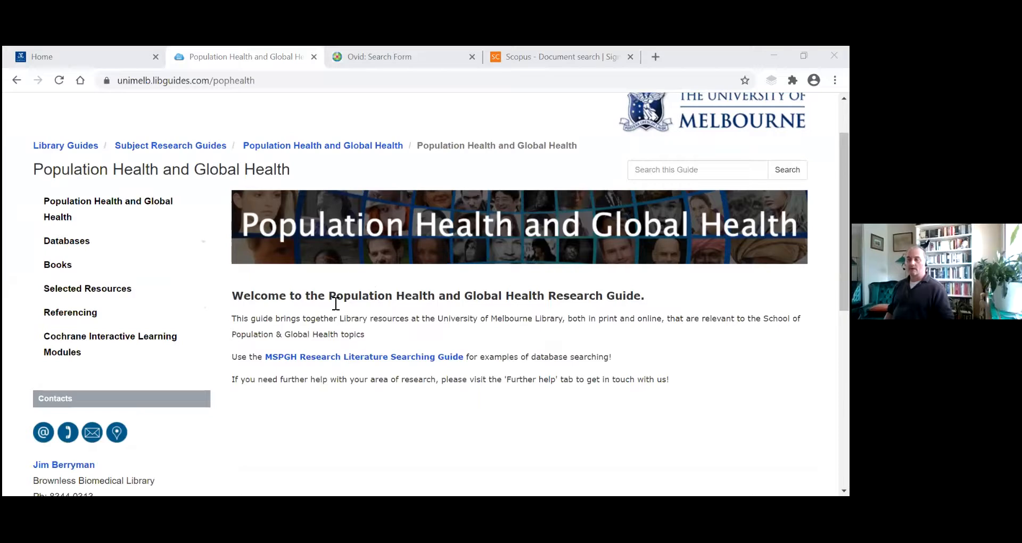
Open the EndNote guide from the Referencing page of the Population Health and Global Health guide.
click(111, 316)
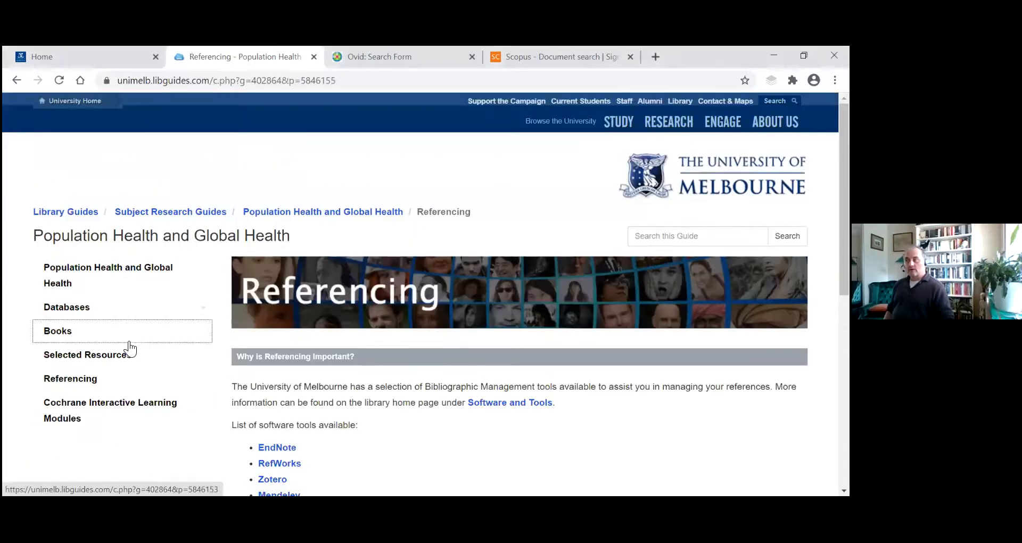
scroll(128, 342, down, 4)
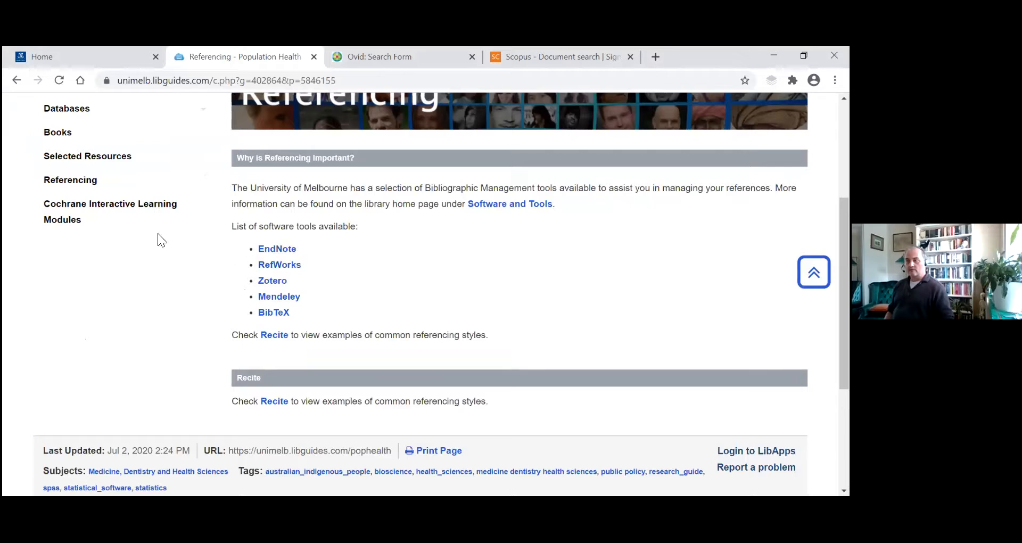
click(273, 250)
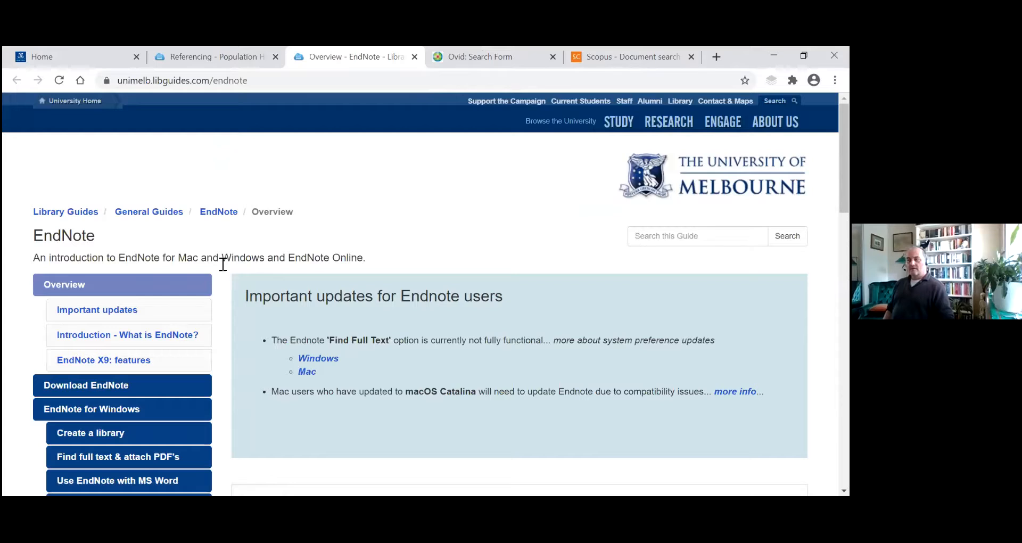
Look through the EndNote guide's topics for downloading, EndNote for Windows, EndNote for Mac and EndNote Online.
scroll(219, 269, down, 1)
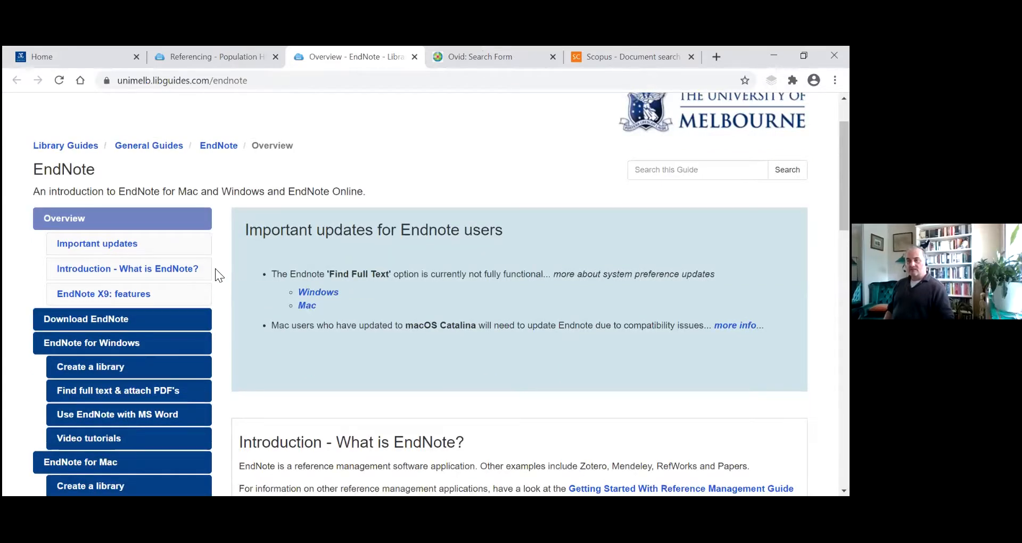
scroll(214, 273, down, 1)
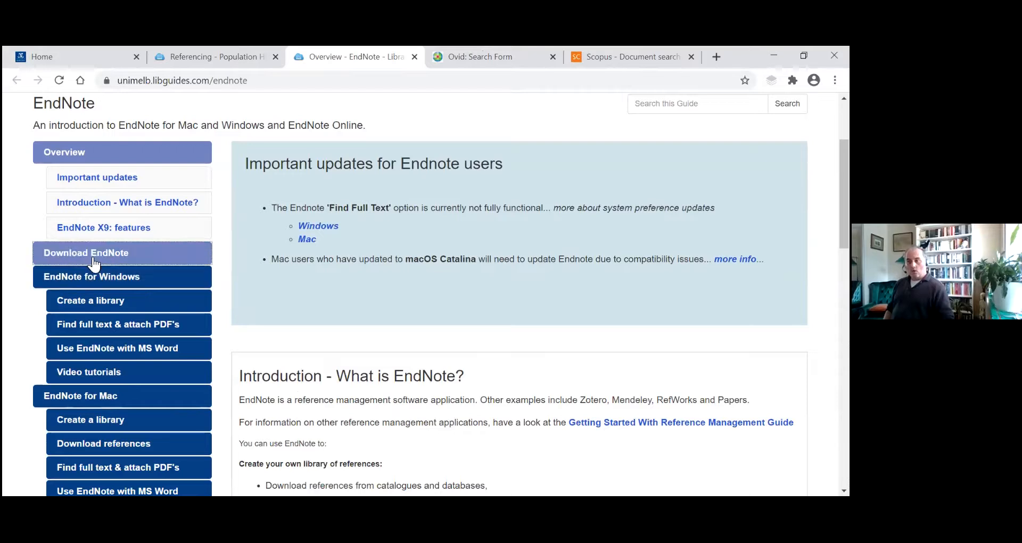
scroll(110, 365, down, 1)
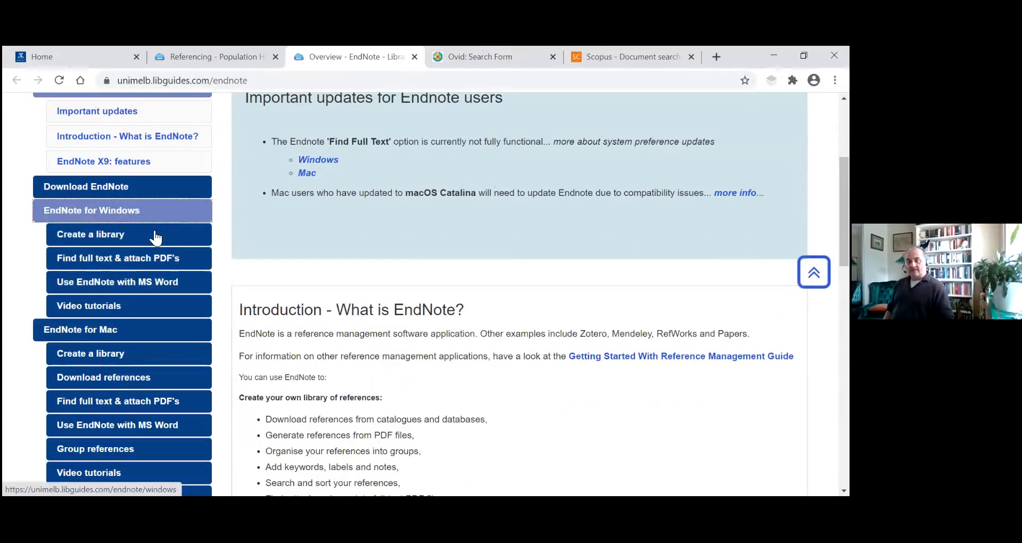
scroll(22, 331, down, 1)
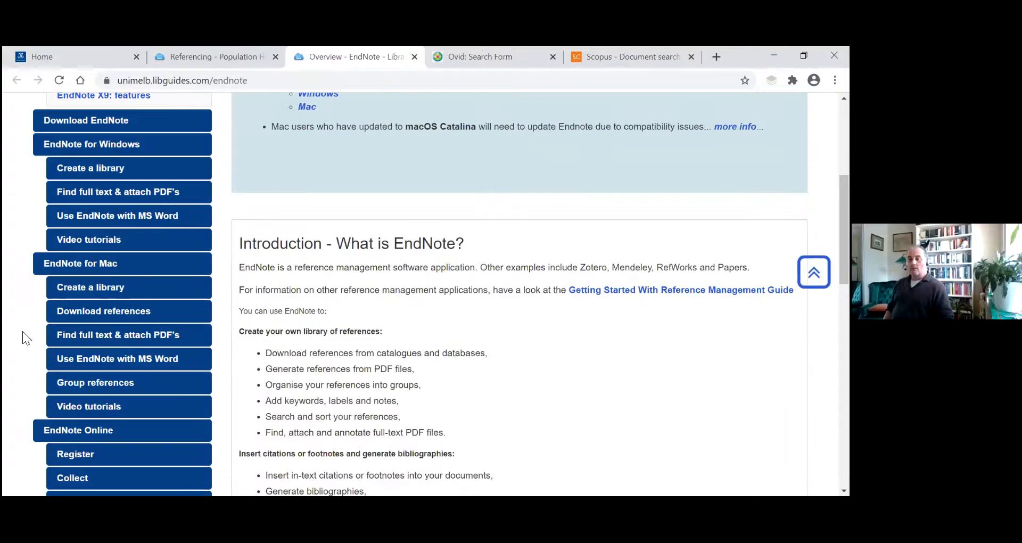
scroll(32, 272, down, 1)
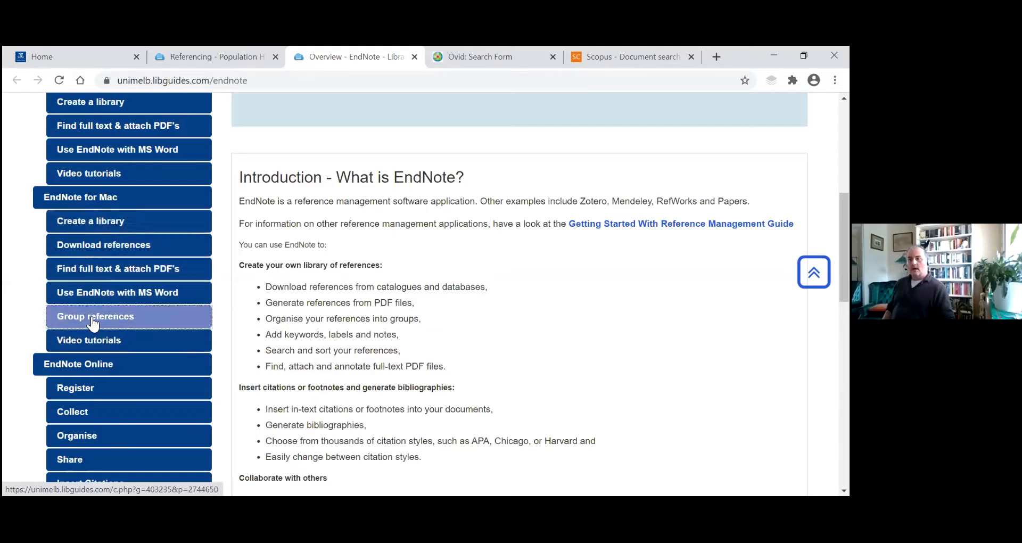
scroll(96, 323, down, 3)
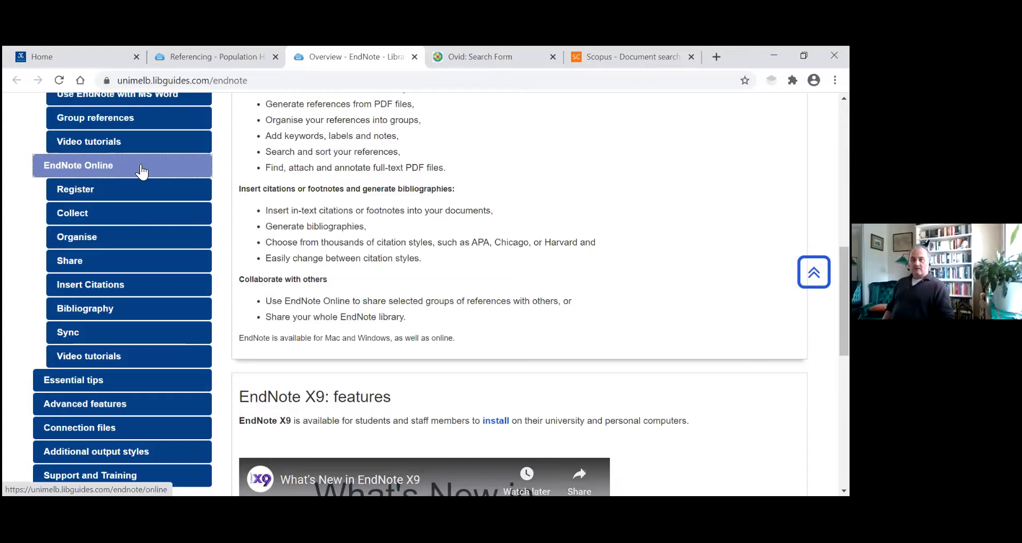
scroll(141, 172, down, 1)
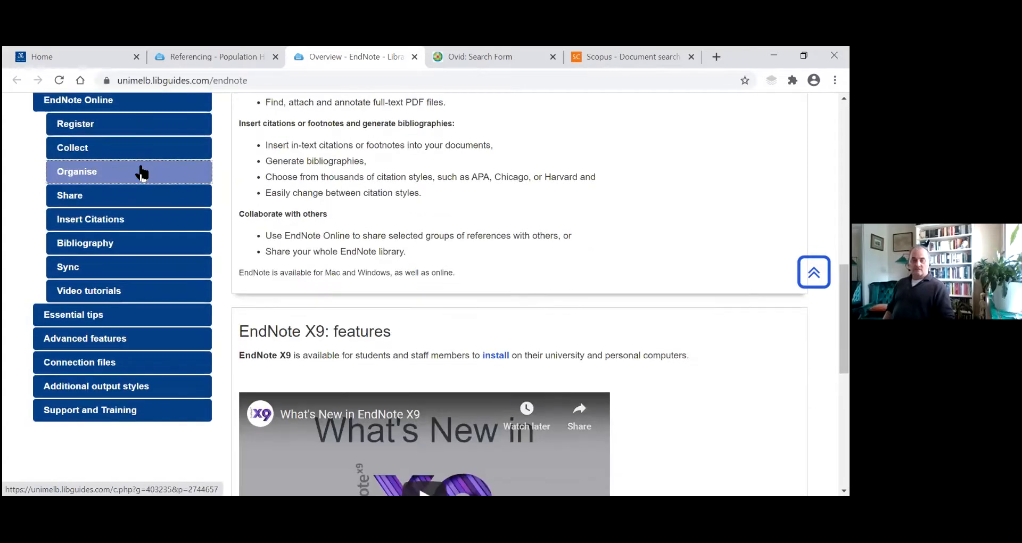
scroll(141, 172, up, 1)
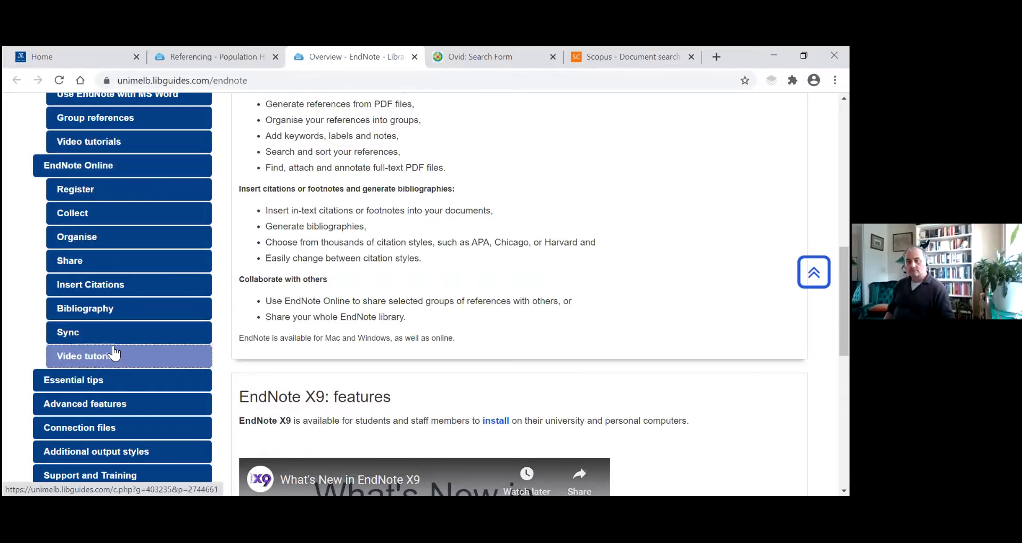
scroll(114, 354, down, 2)
scroll(117, 351, up, 4)
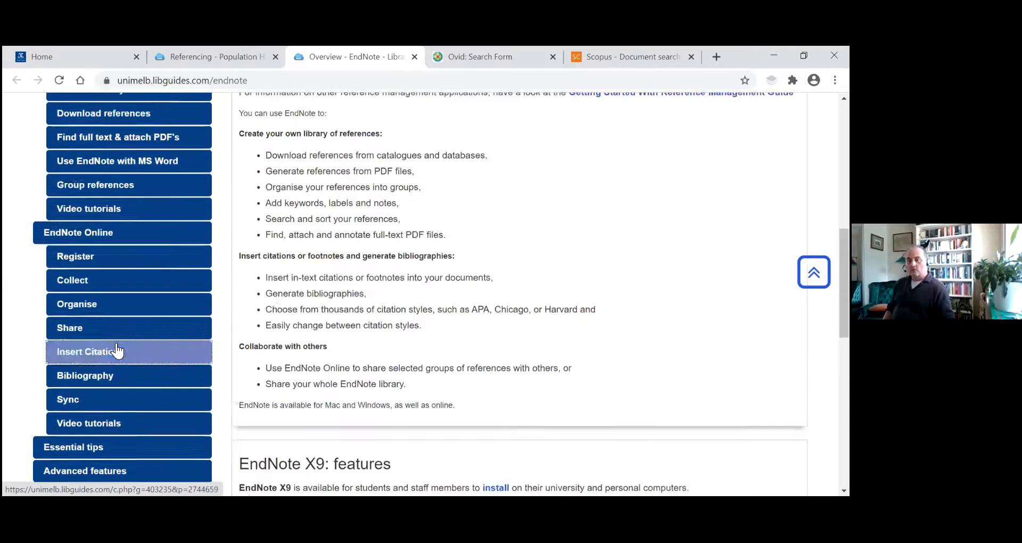
scroll(118, 351, up, 5)
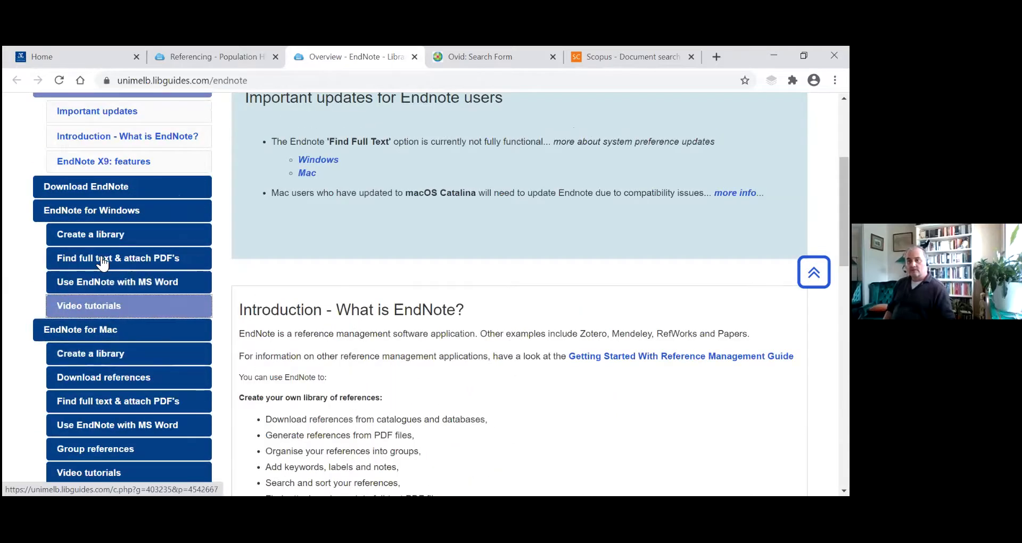
scroll(127, 279, up, 2)
scroll(127, 282, down, 2)
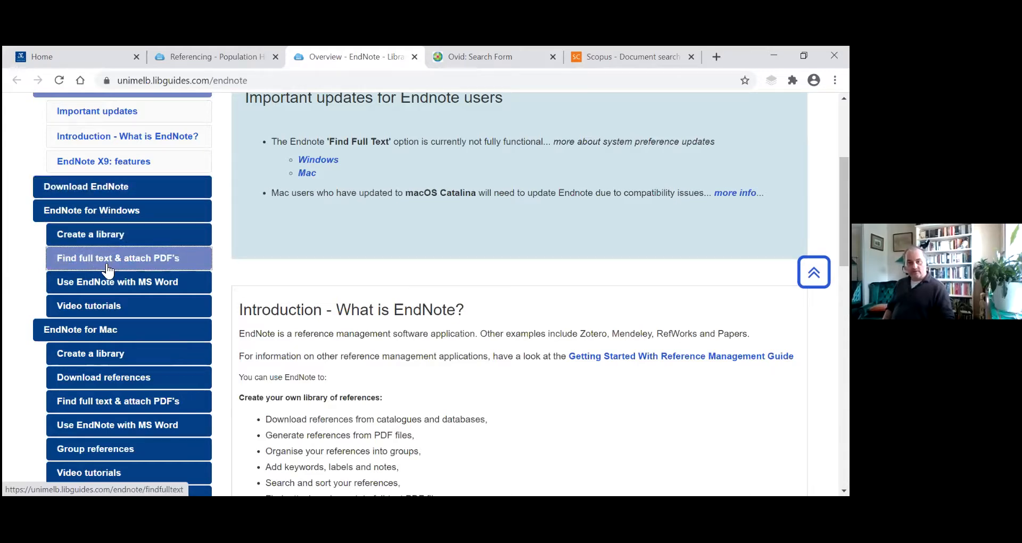
scroll(127, 344, down, 5)
scroll(123, 344, down, 2)
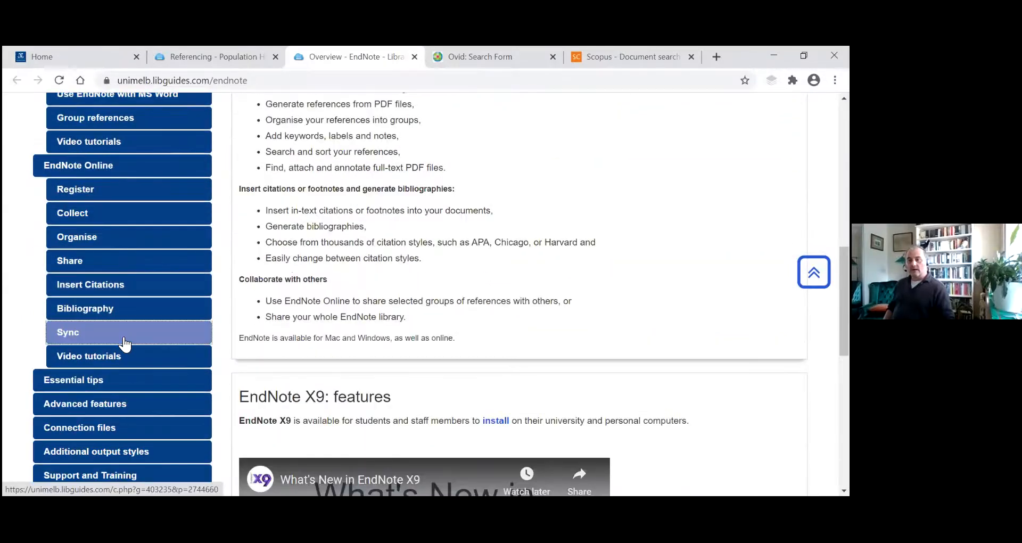
scroll(126, 344, up, 4)
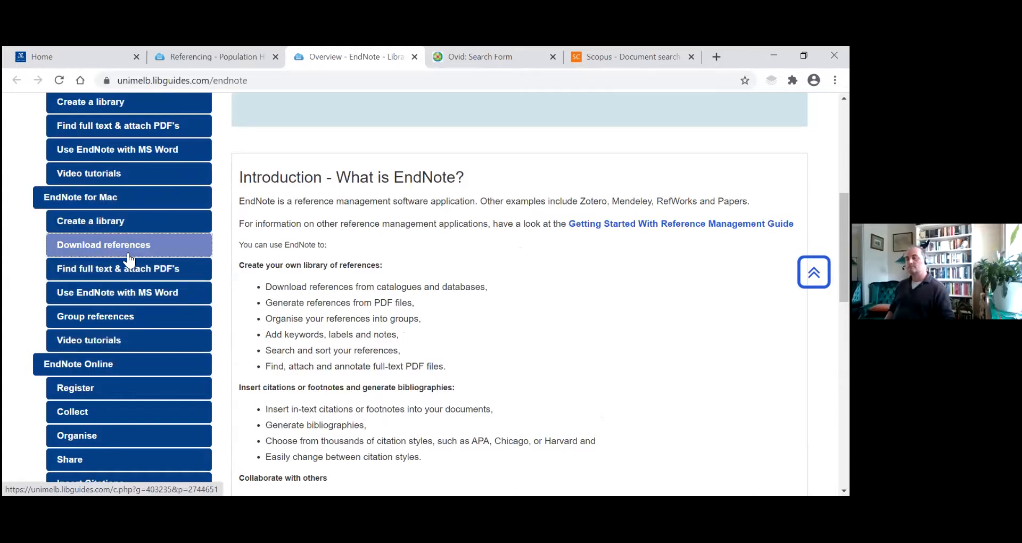
scroll(128, 259, up, 4)
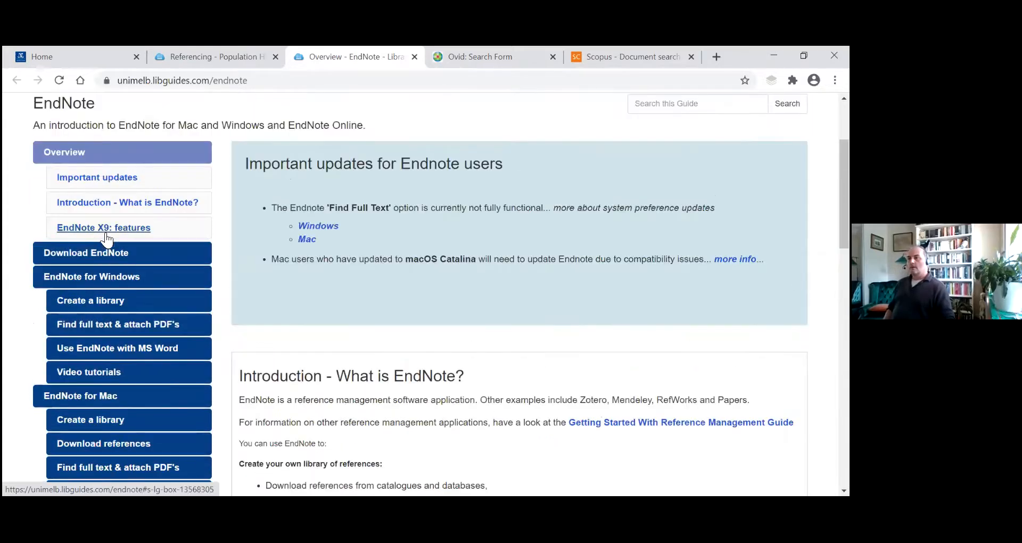
scroll(58, 196, up, 3)
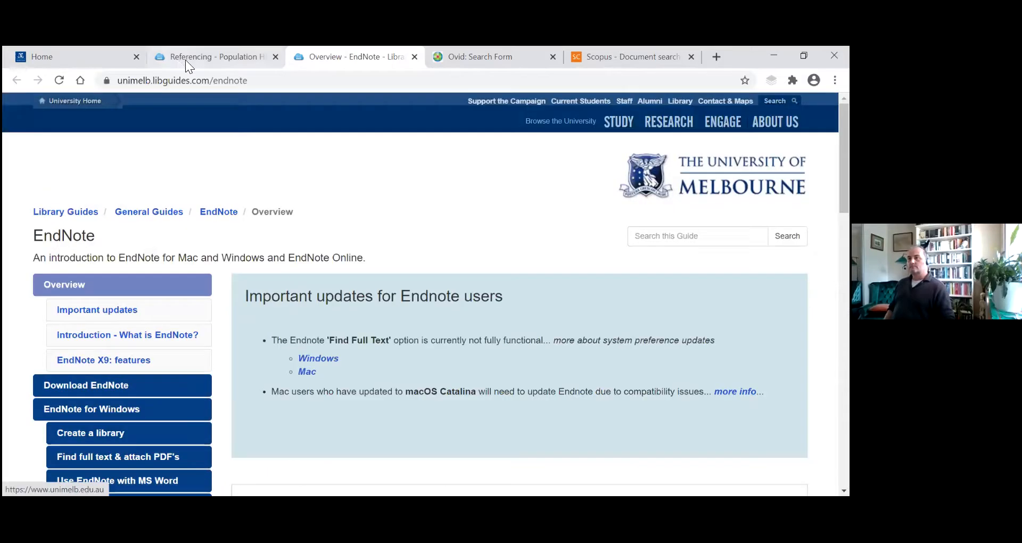
Return to the Referencing page and open the Population Health and Global Health guide's welcome page.
click(189, 58)
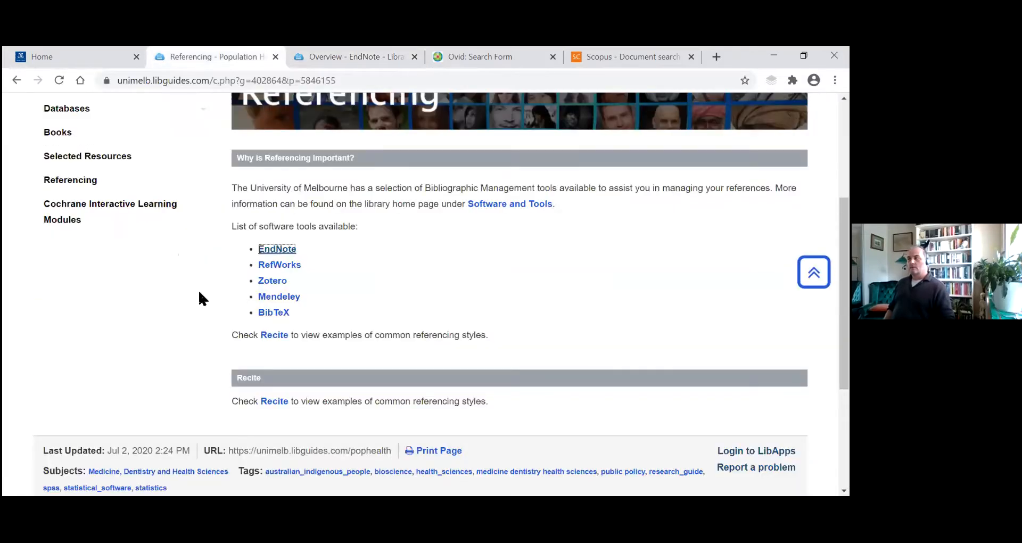
scroll(115, 285, up, 1)
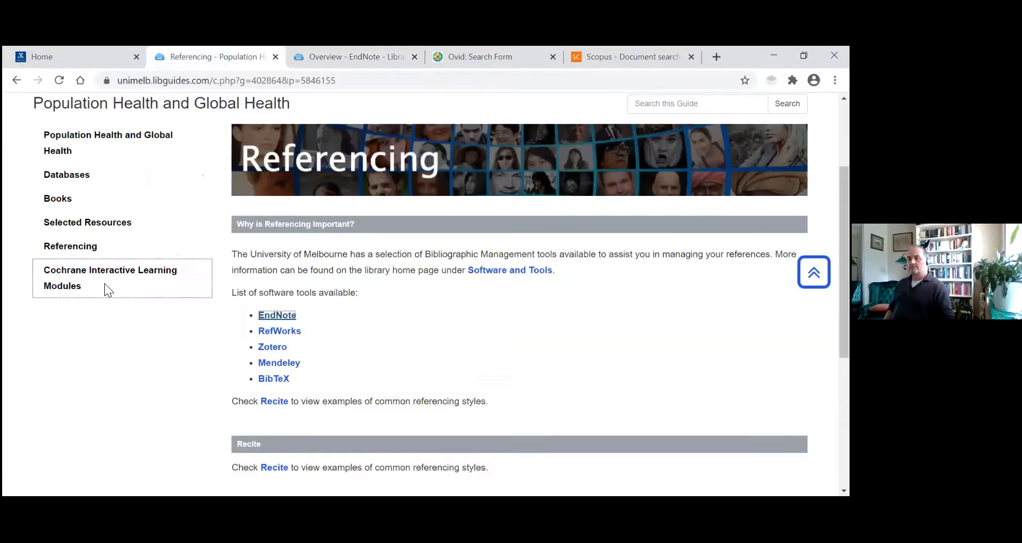
mouse_move(64, 186)
click(64, 142)
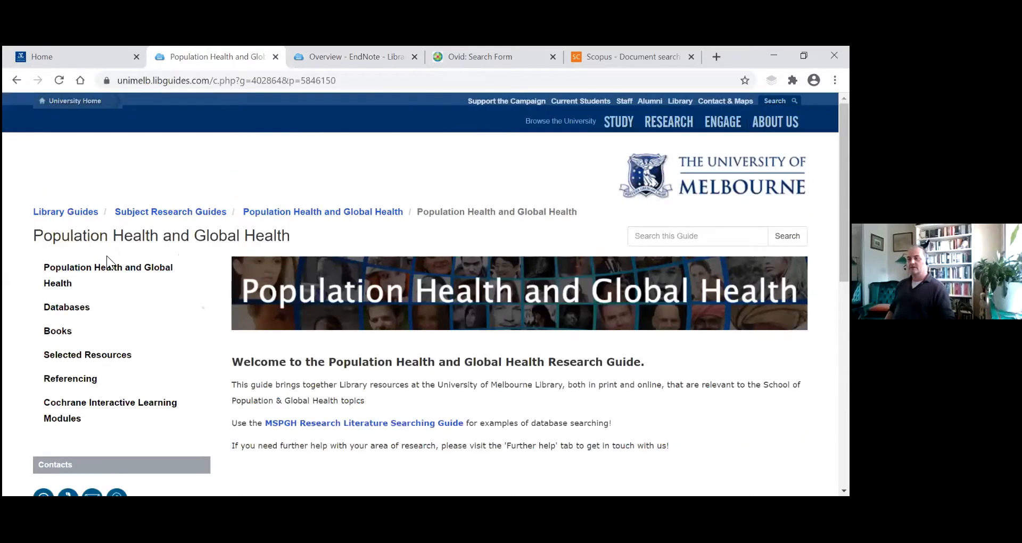
scroll(107, 263, down, 1)
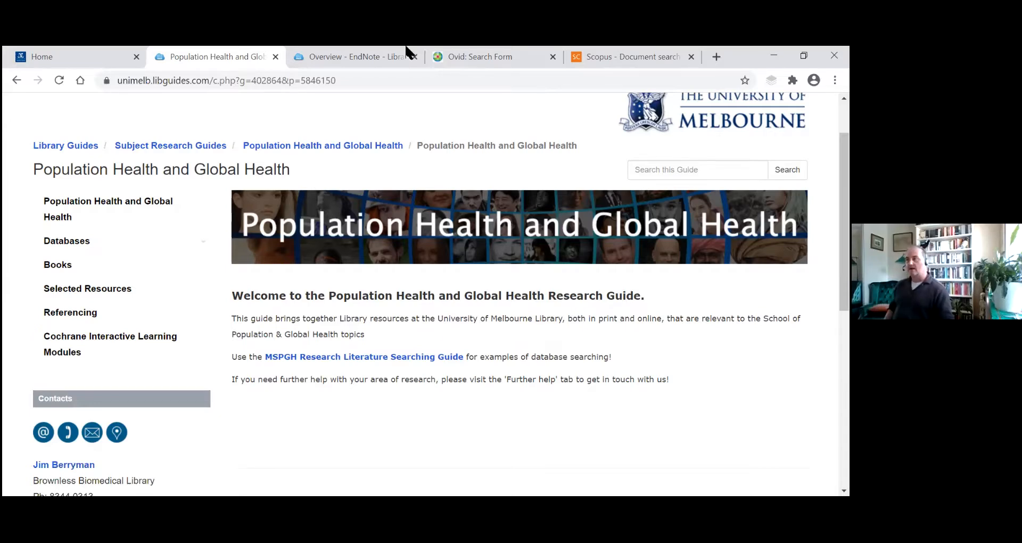
Switch to Scopus and run the document search for breastfeeding and "low birth weight" in article title, abstract and keywords.
click(469, 58)
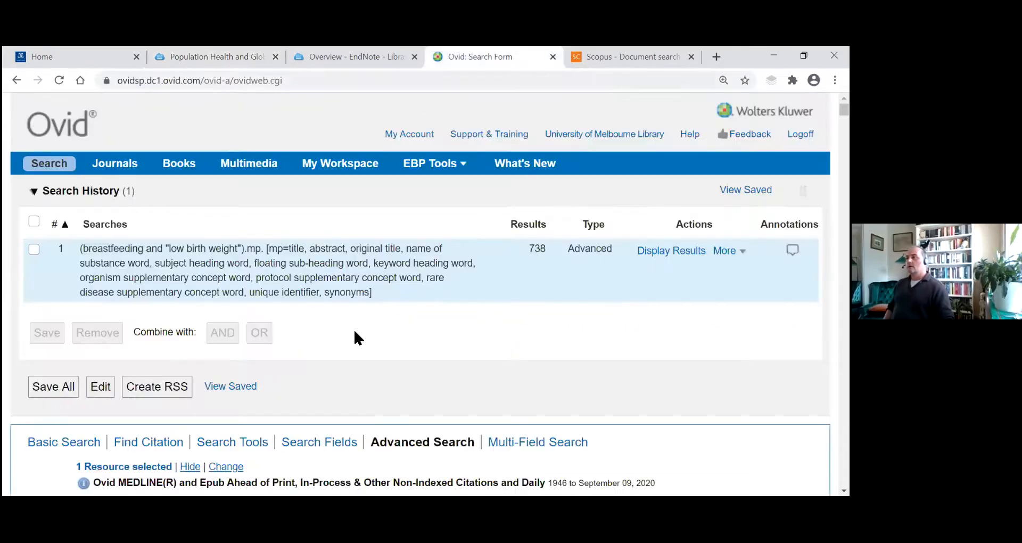
click(601, 56)
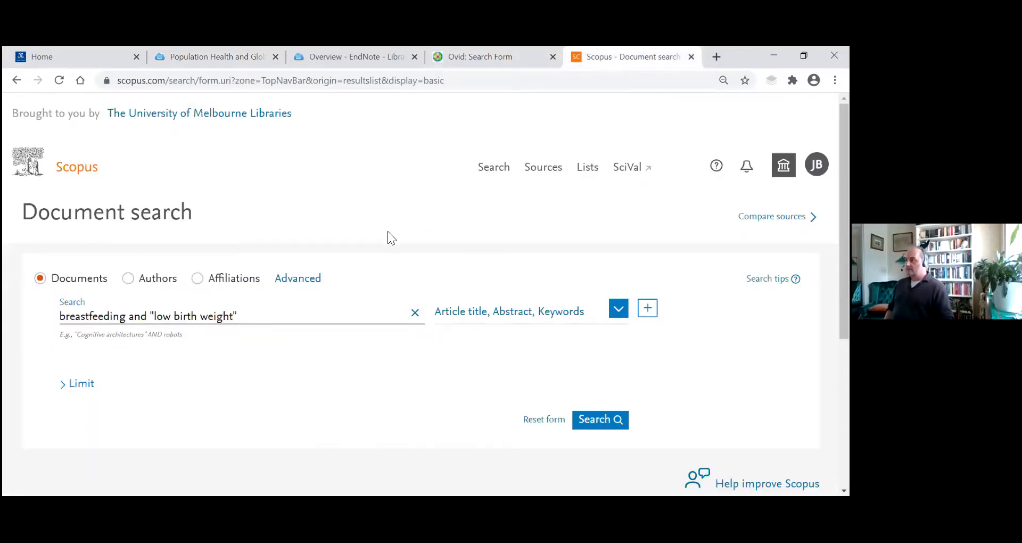
scroll(394, 232, down, 3)
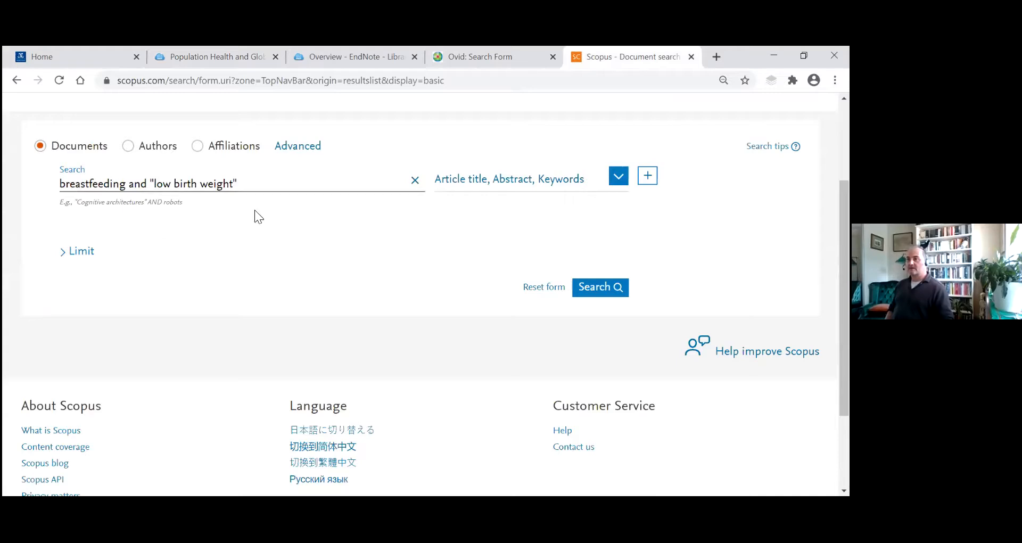
click(598, 287)
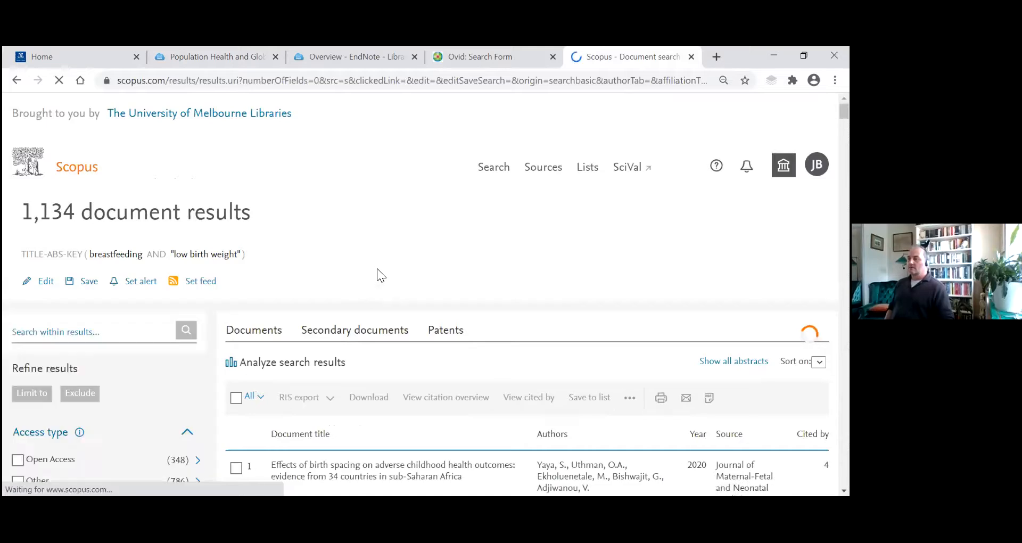
Sort the Scopus document results by relevance.
scroll(377, 269, down, 1)
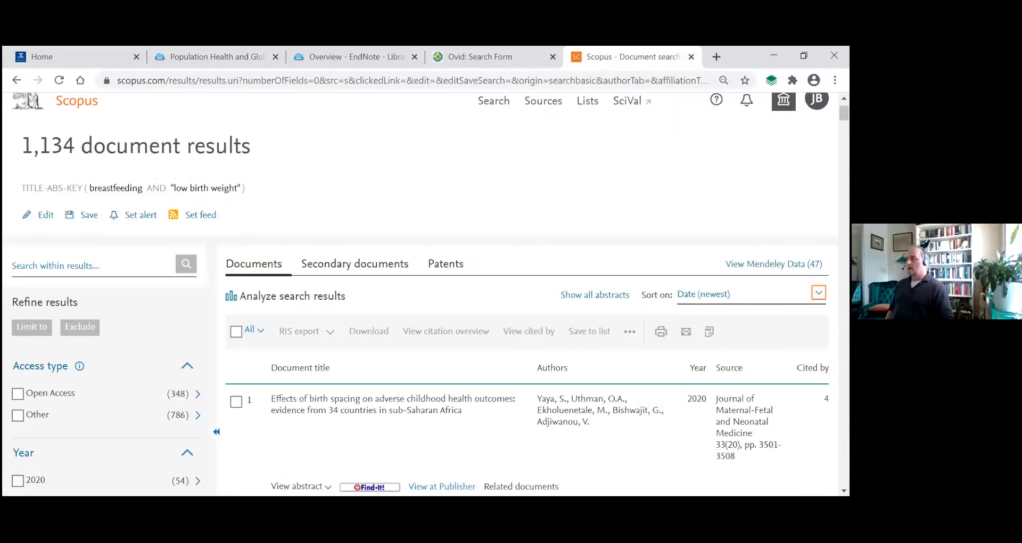
click(819, 293)
click(706, 388)
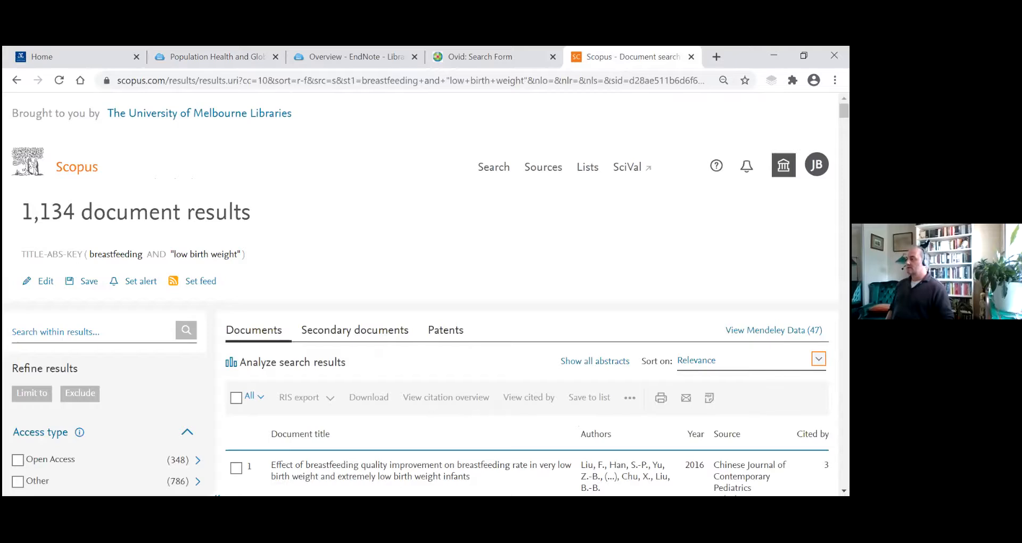
Sort the Scopus results by Cited by (highest) and review the first documents in the list.
click(819, 359)
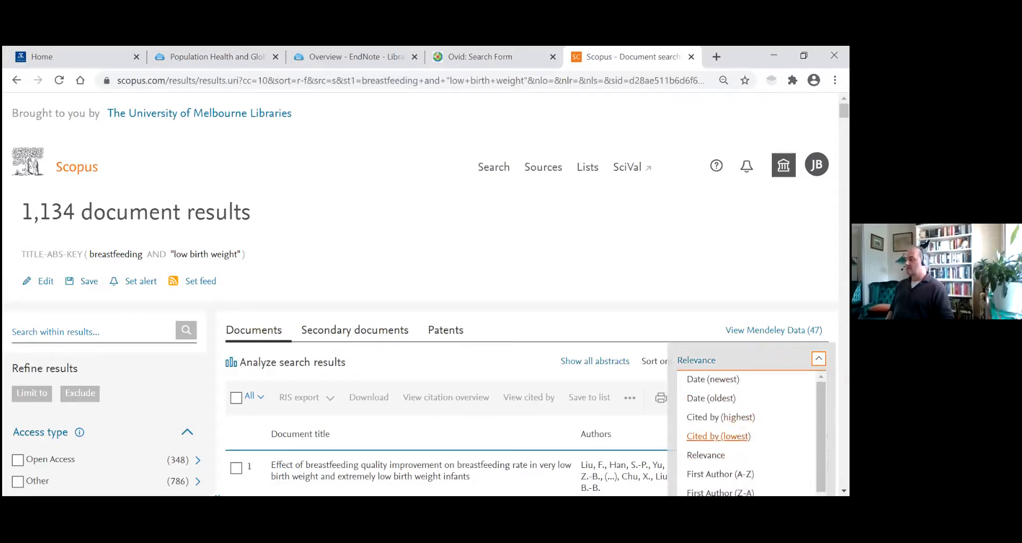
click(721, 417)
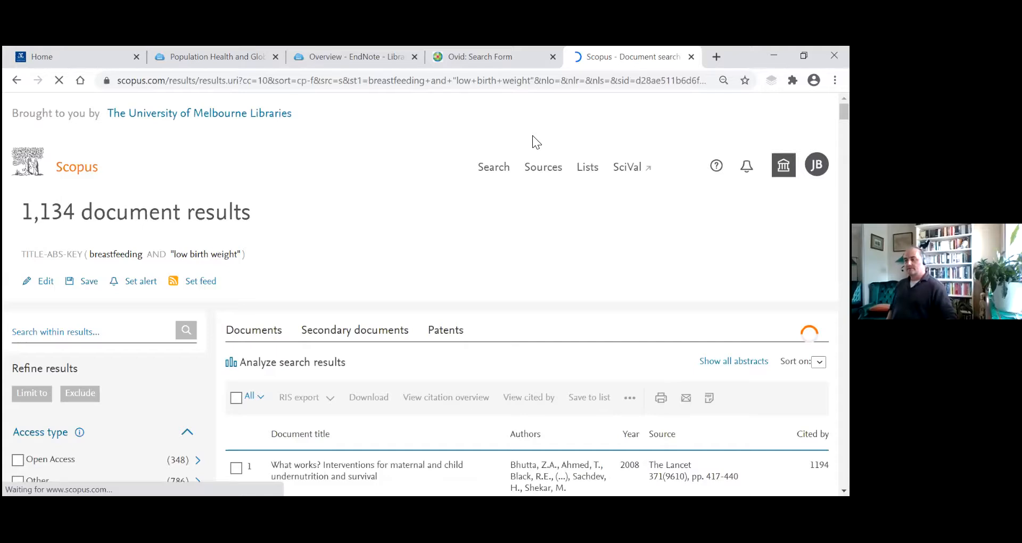
scroll(471, 223, down, 5)
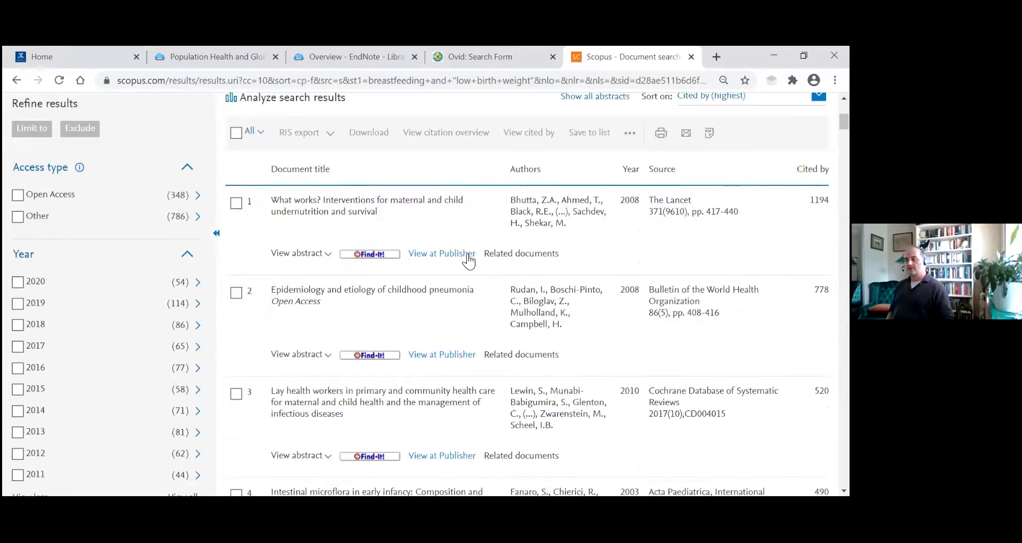
scroll(468, 261, down, 1)
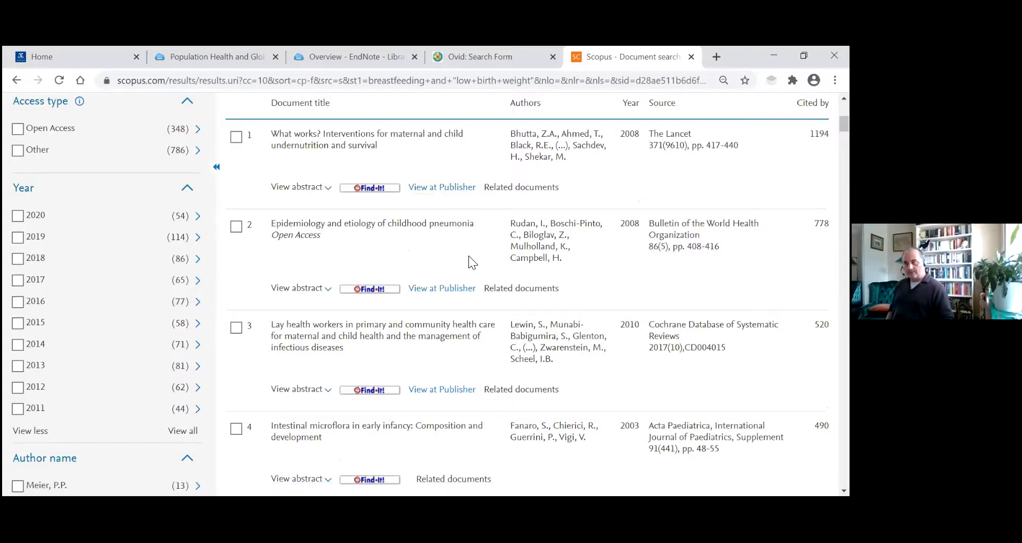
scroll(278, 257, up, 2)
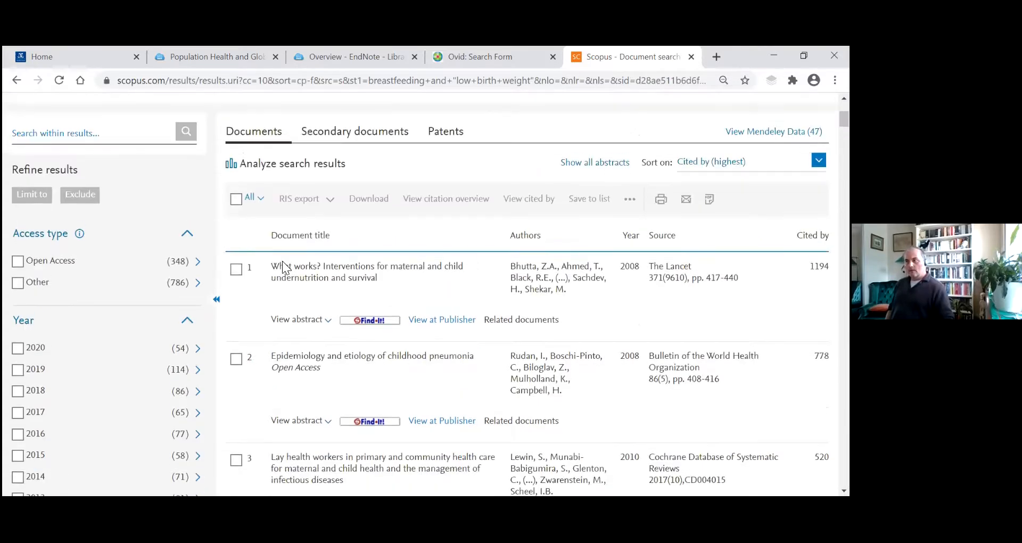
scroll(283, 266, up, 1)
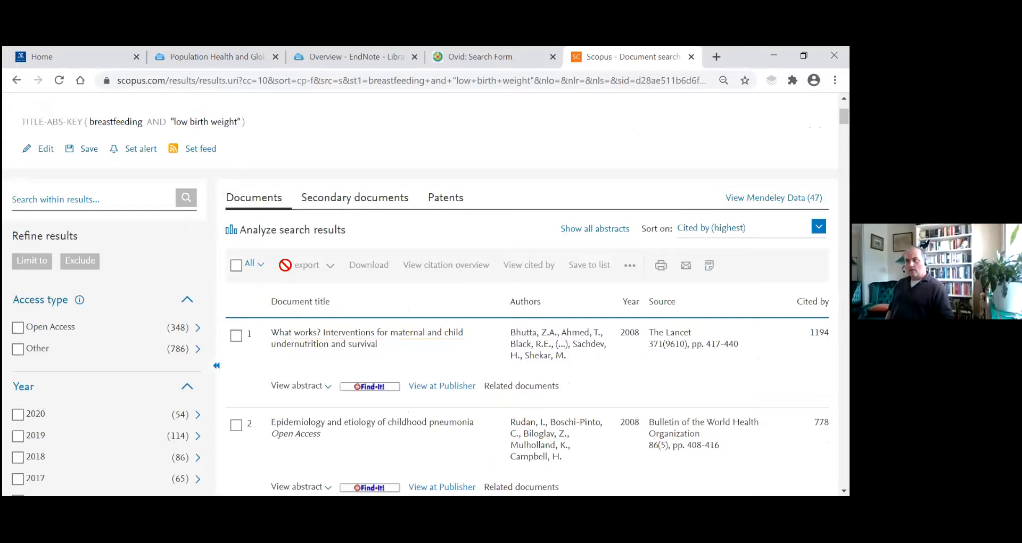
scroll(285, 263, down, 1)
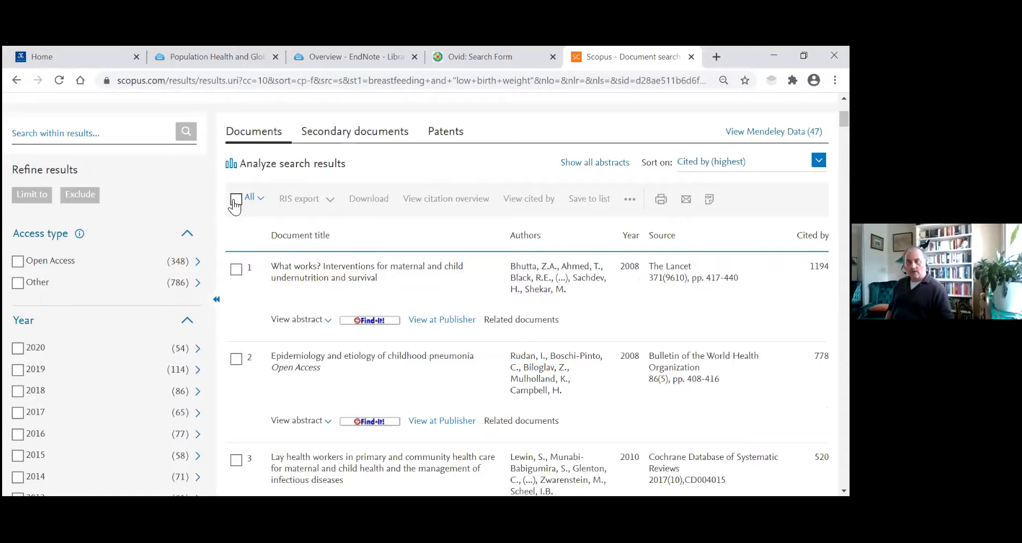
Select documents 1, 2, 4, 6, 9 and 10 in the Scopus results list.
click(237, 270)
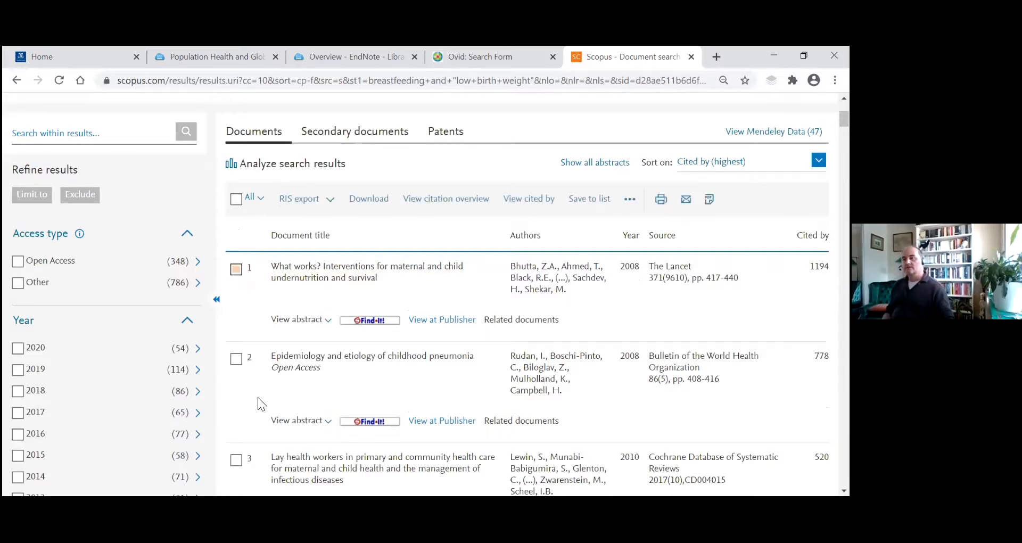
scroll(252, 379, down, 1)
click(235, 294)
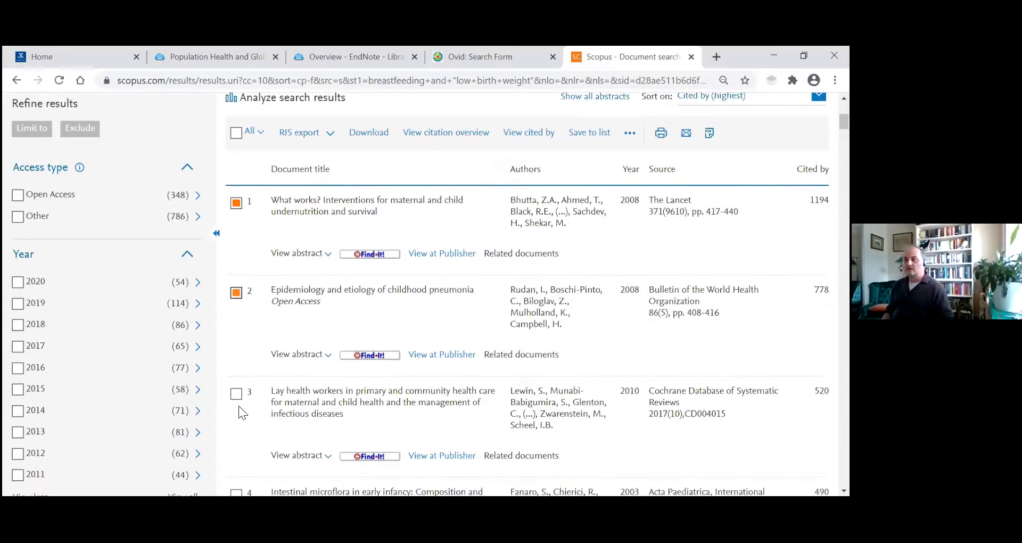
scroll(250, 256, down, 1)
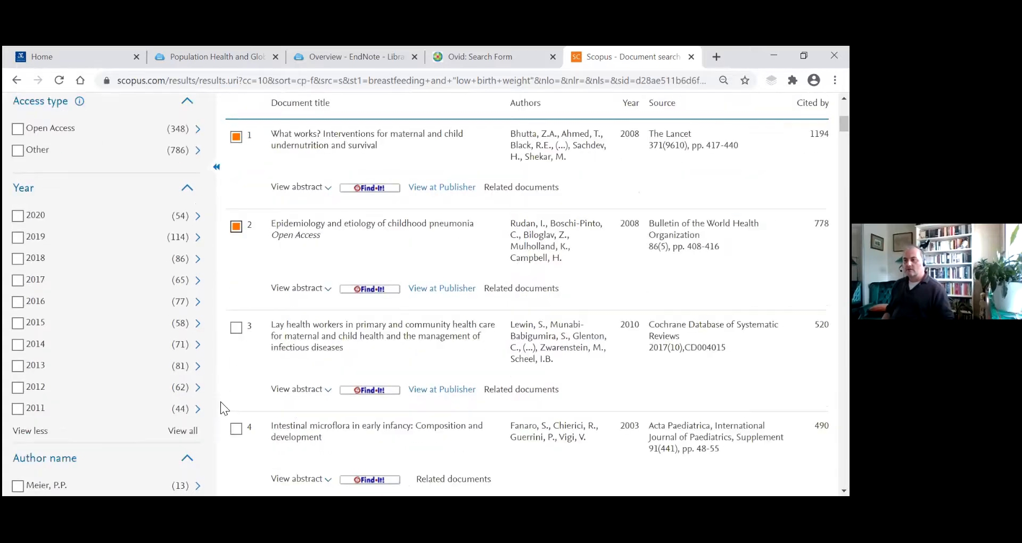
click(232, 433)
scroll(248, 441, down, 4)
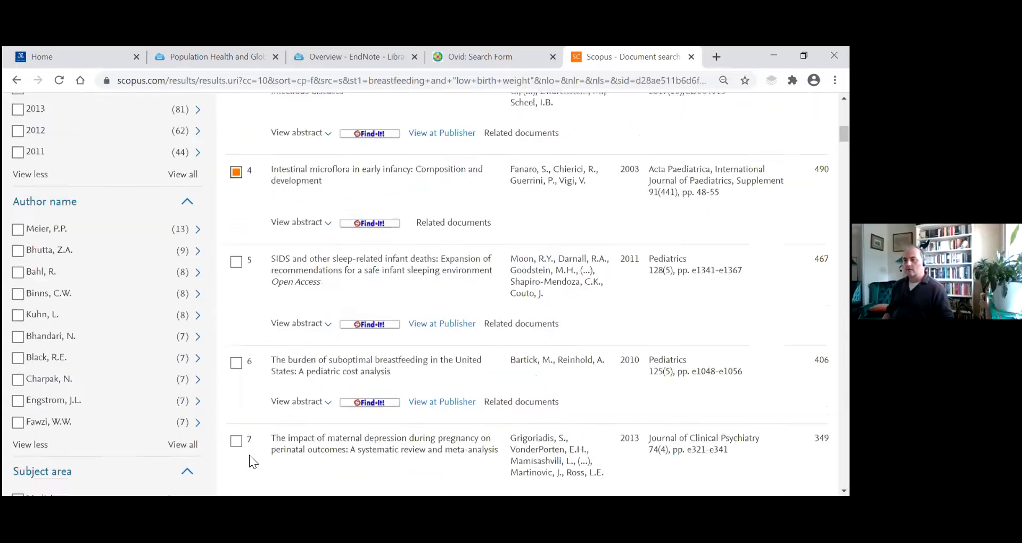
click(236, 355)
scroll(232, 378, down, 4)
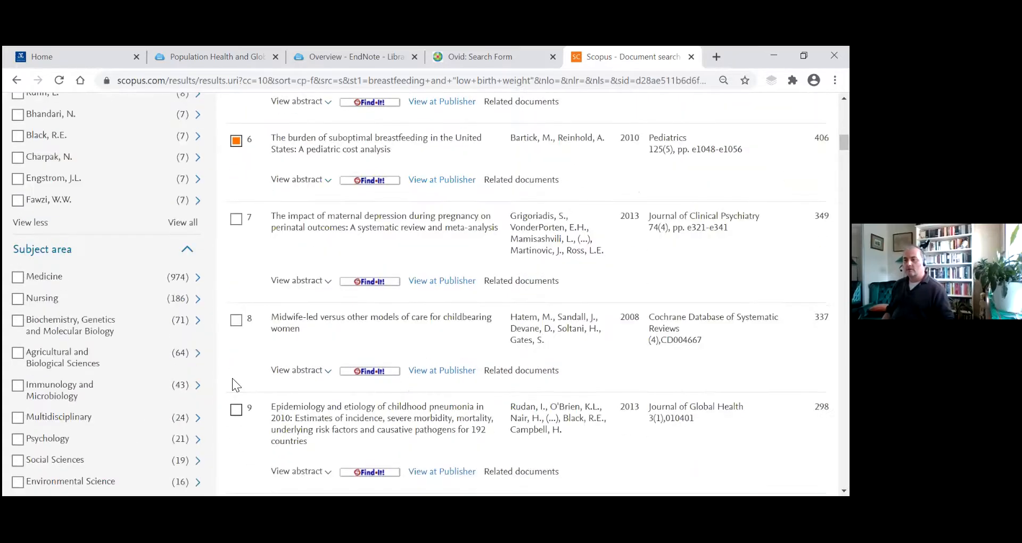
click(236, 359)
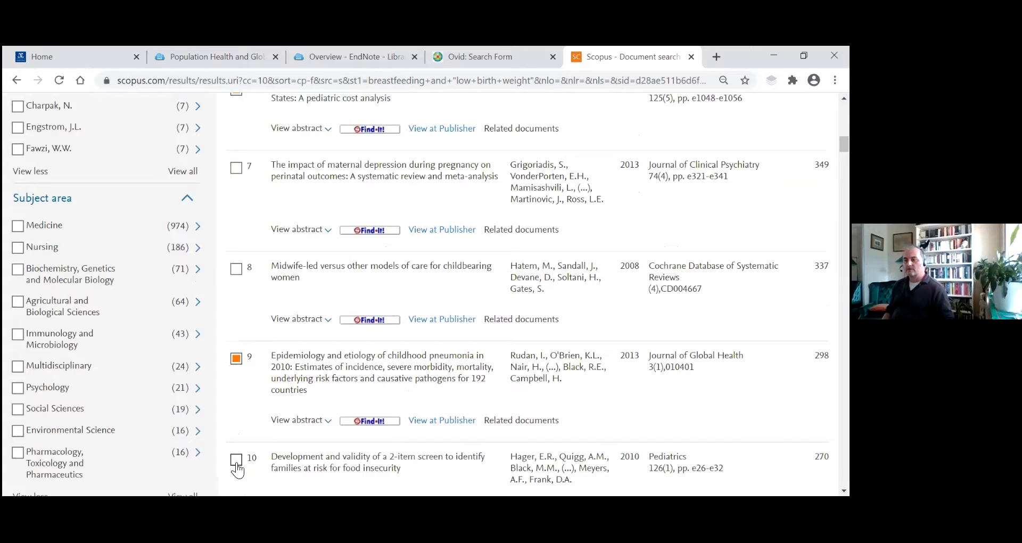
click(236, 460)
Add documents 11, 13, 15 and 16 to the selected Scopus results.
scroll(238, 469, down, 1)
scroll(244, 372, down, 3)
click(236, 350)
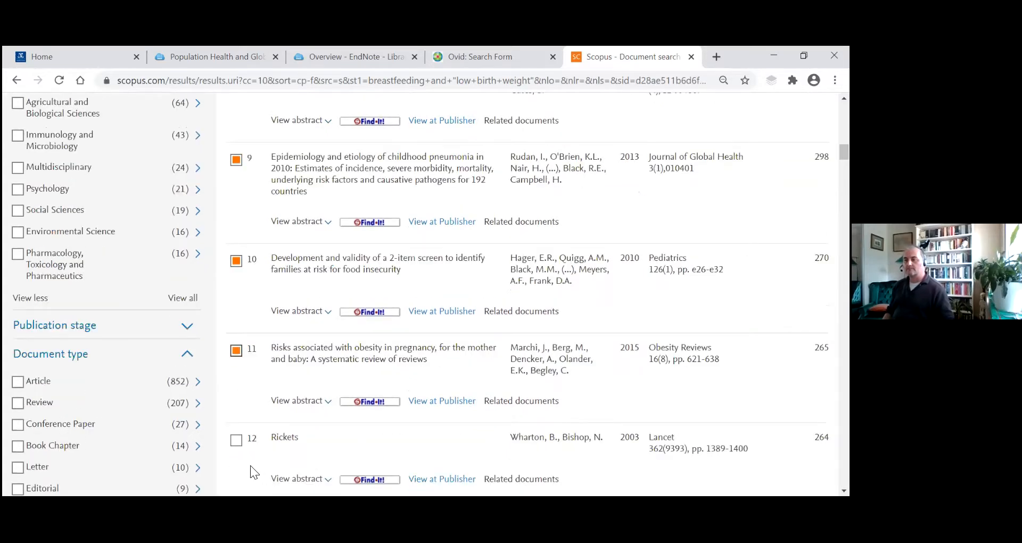
scroll(242, 456, down, 1)
scroll(242, 456, down, 1)
click(236, 383)
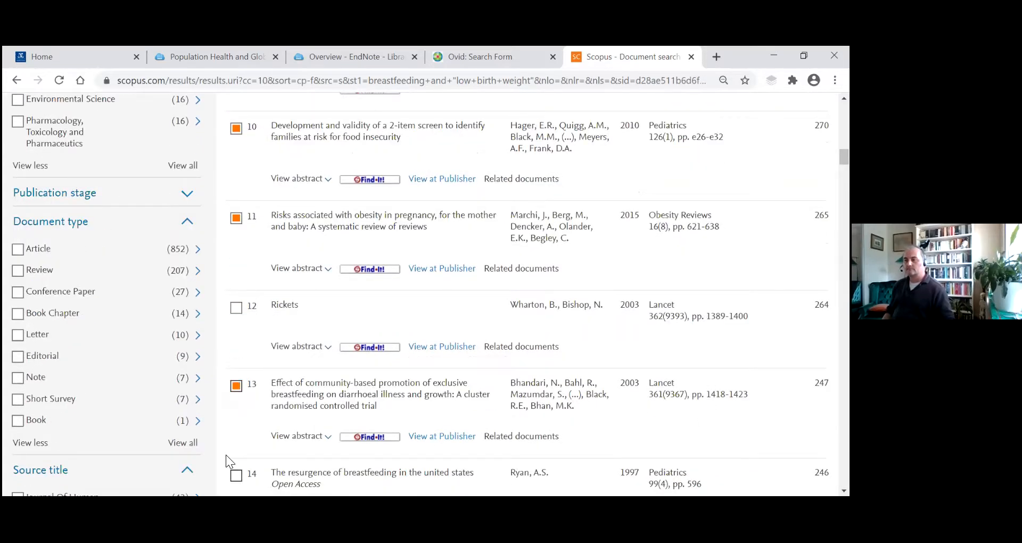
scroll(234, 468, down, 1)
scroll(233, 467, down, 2)
click(237, 355)
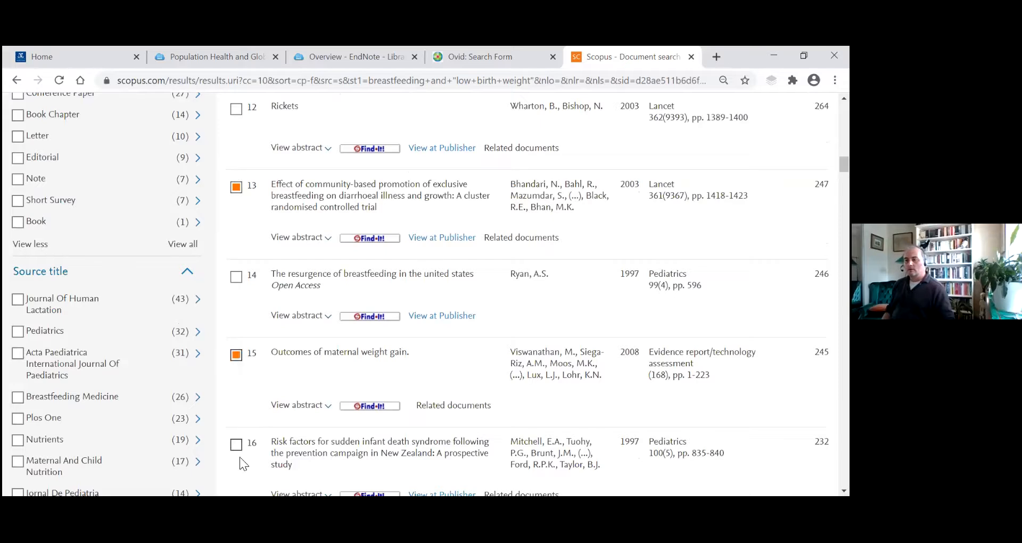
click(236, 444)
Add documents 18, 21, 24, 26, 27 and 28 and the global report on preterm birth and stillbirth to the selection.
scroll(234, 458, down, 5)
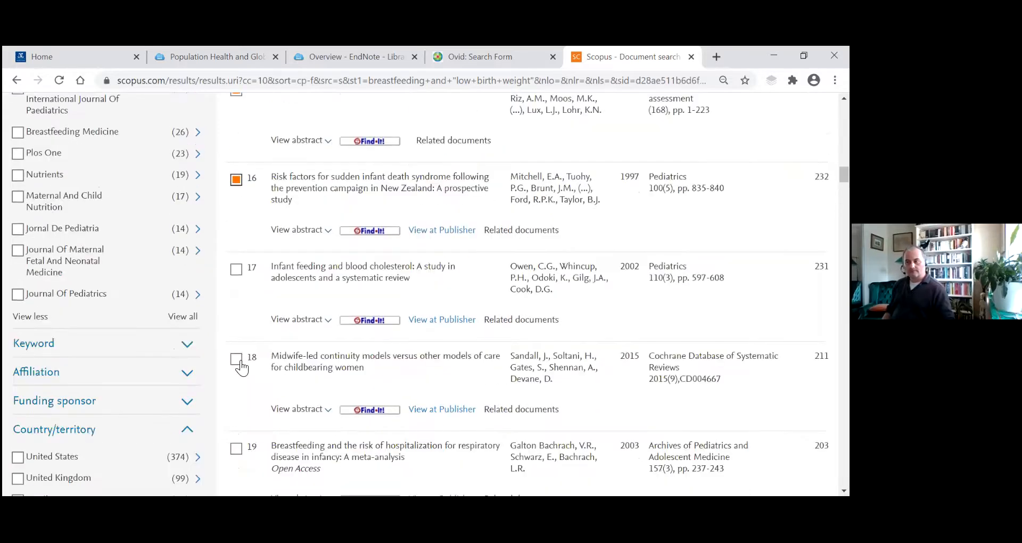
click(235, 359)
scroll(239, 374, down, 5)
click(236, 363)
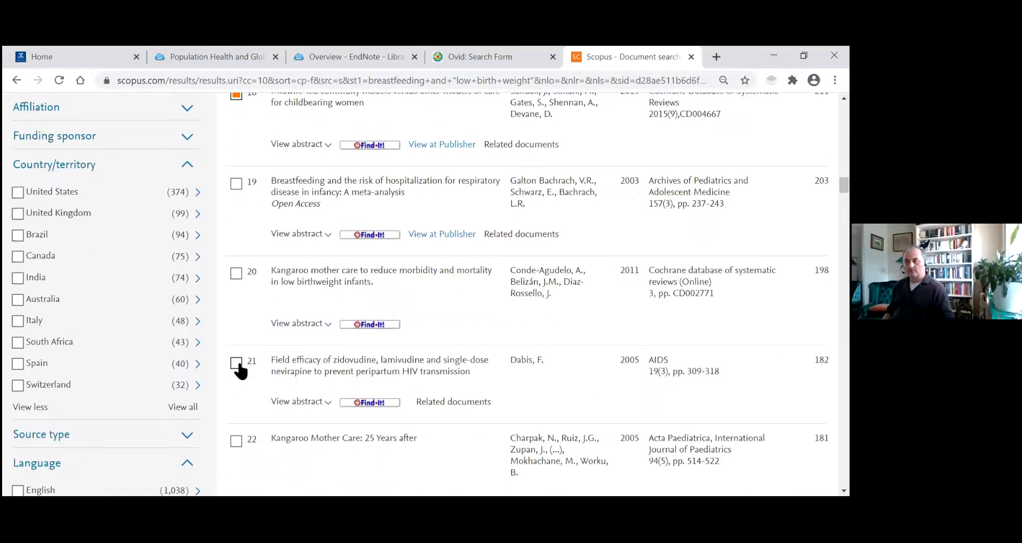
click(236, 444)
scroll(236, 452, down, 6)
click(237, 336)
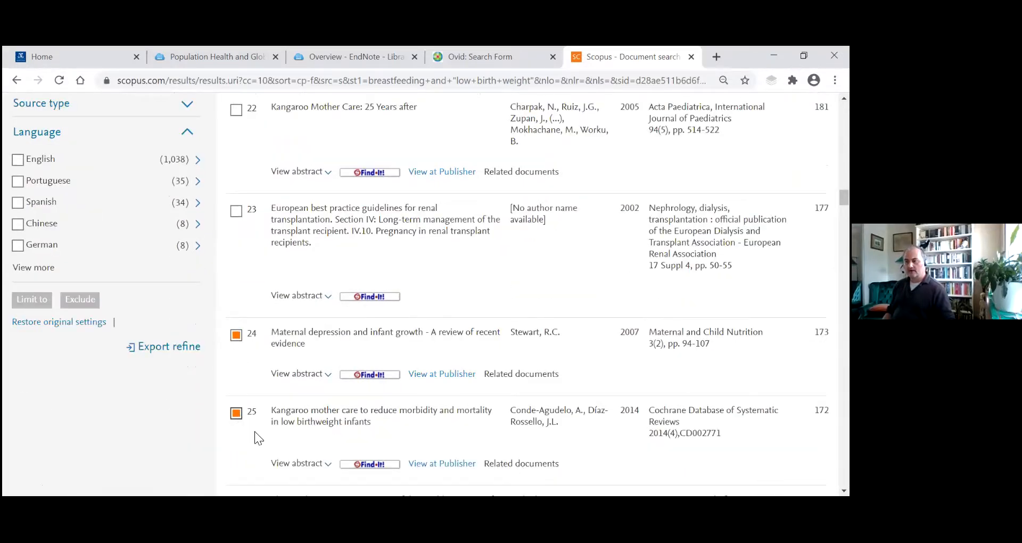
scroll(252, 442, down, 5)
click(236, 338)
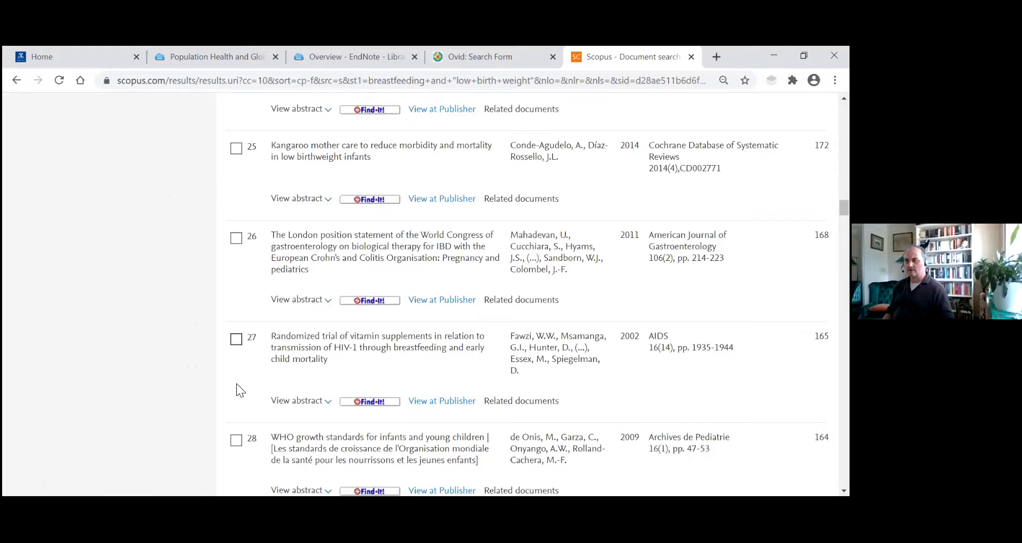
click(236, 441)
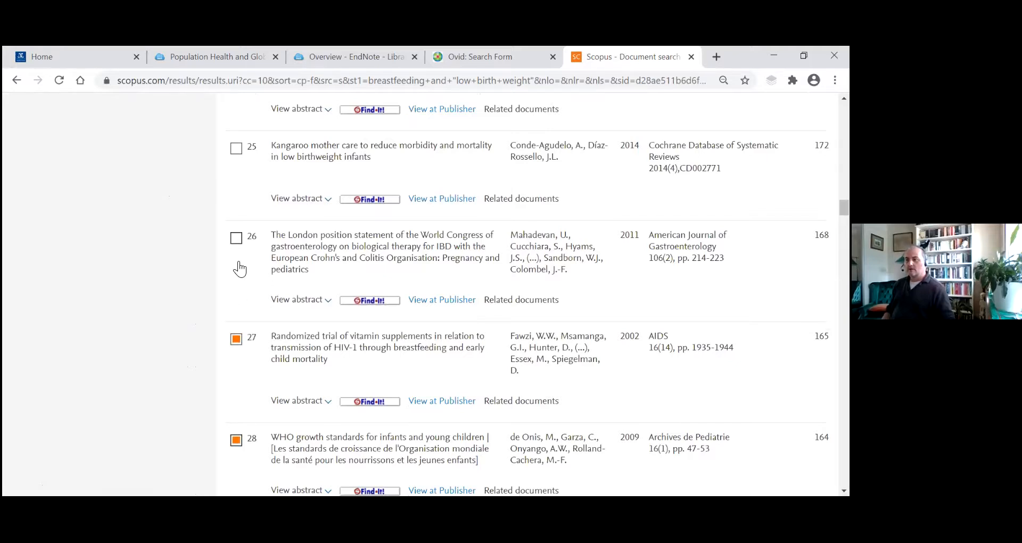
scroll(250, 409, down, 4)
click(237, 422)
Export the selected Scopus documents in RIS format, including all citation information plus abstract and keywords.
scroll(377, 346, up, 15)
scroll(378, 343, up, 20)
scroll(372, 349, up, 1)
scroll(370, 350, down, 2)
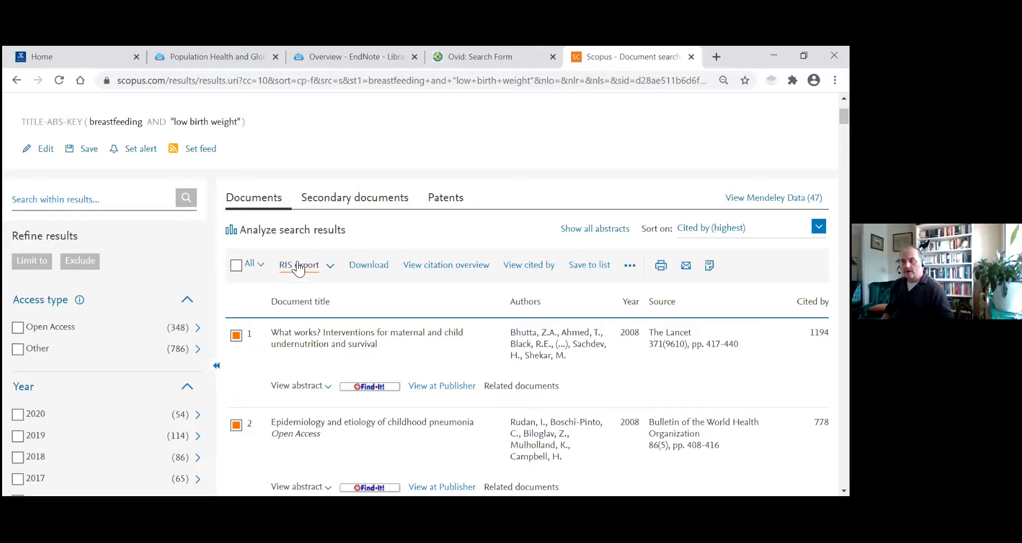
click(330, 265)
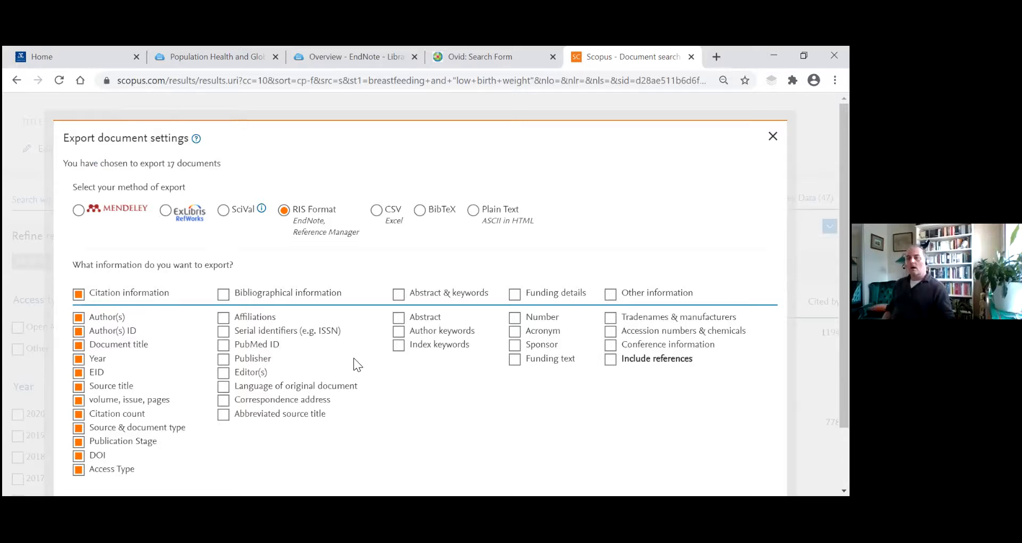
click(399, 296)
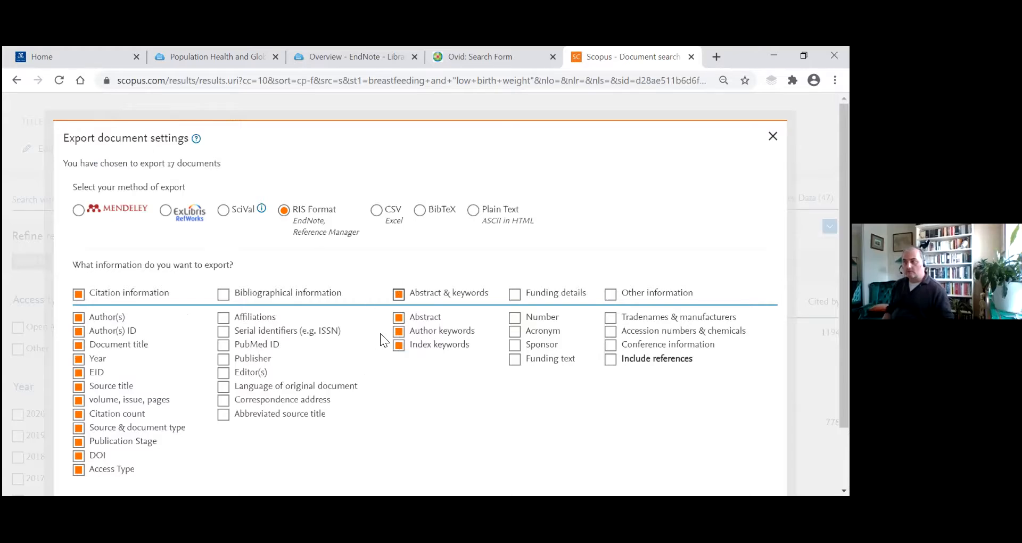
scroll(380, 333, down, 1)
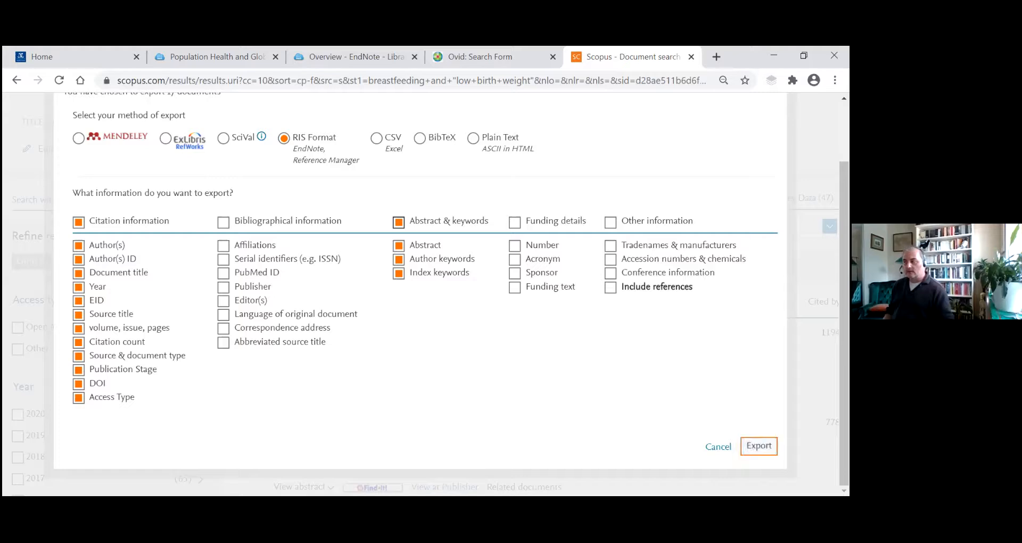
click(759, 446)
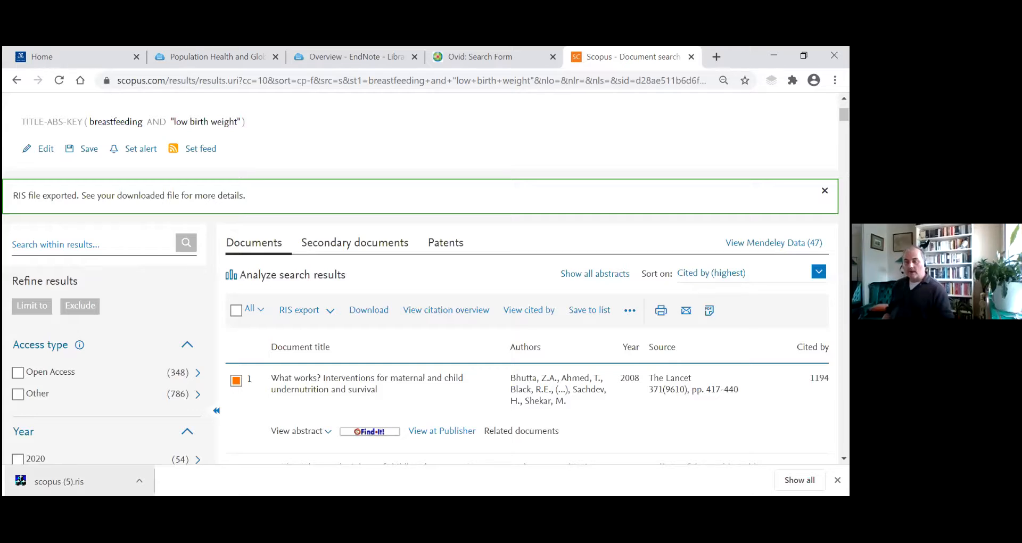
Open the downloaded scopus (5).ris file to import it, switch to EndNote and enlarge the imported reference list.
click(55, 482)
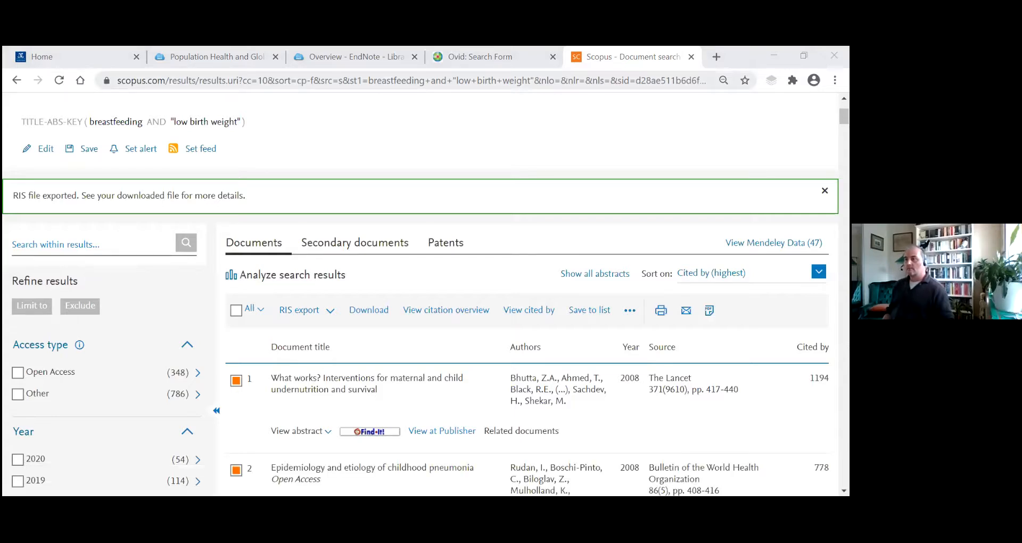
key(alt+Tab)
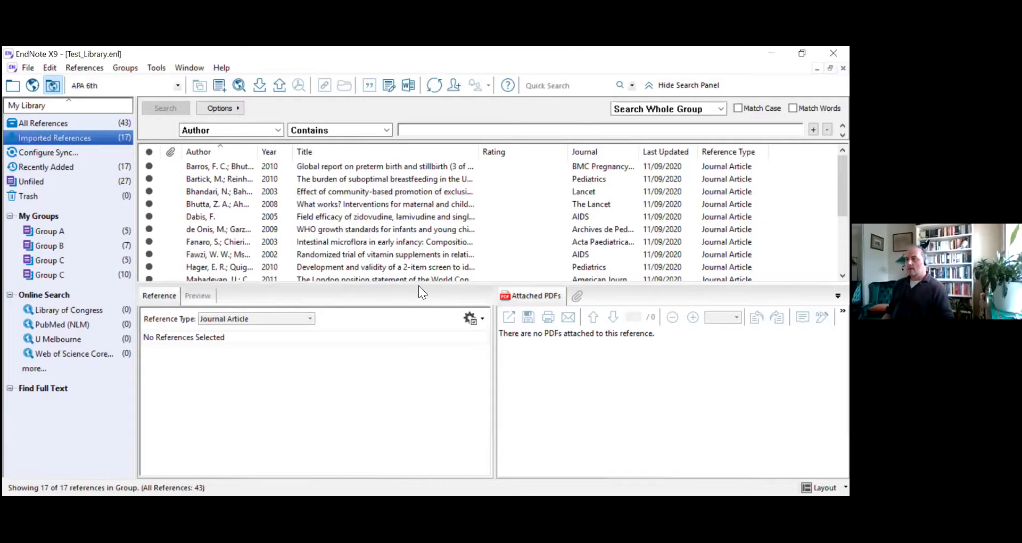
drag(420, 286, 413, 342)
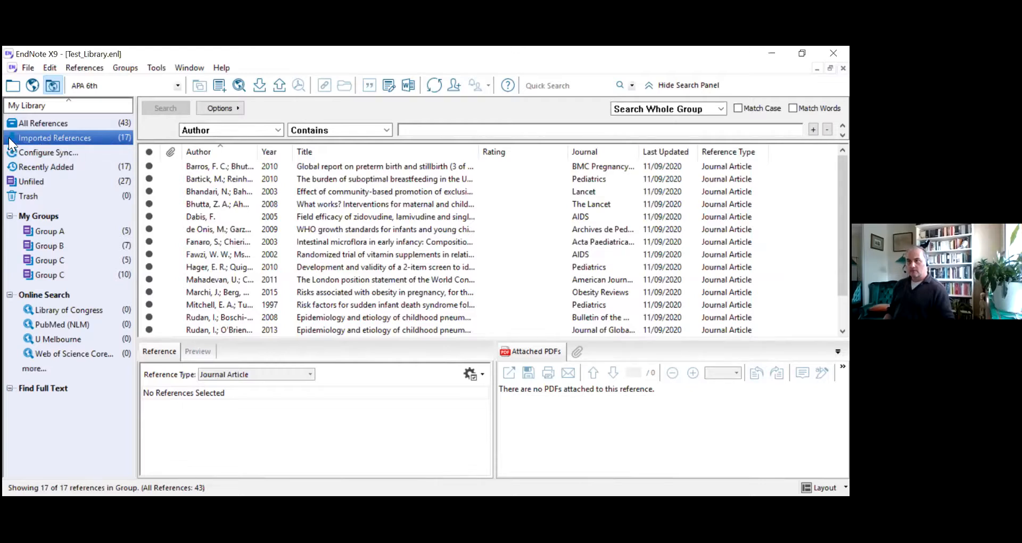
Show all references in the library and preview the APA 6th citation of the 2008 Lancet article "What works?".
click(35, 121)
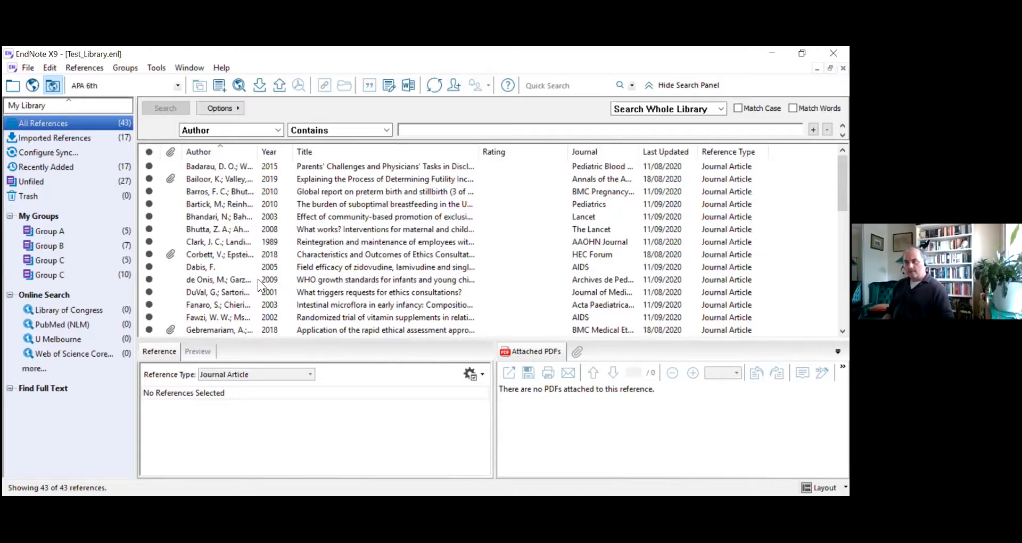
click(238, 251)
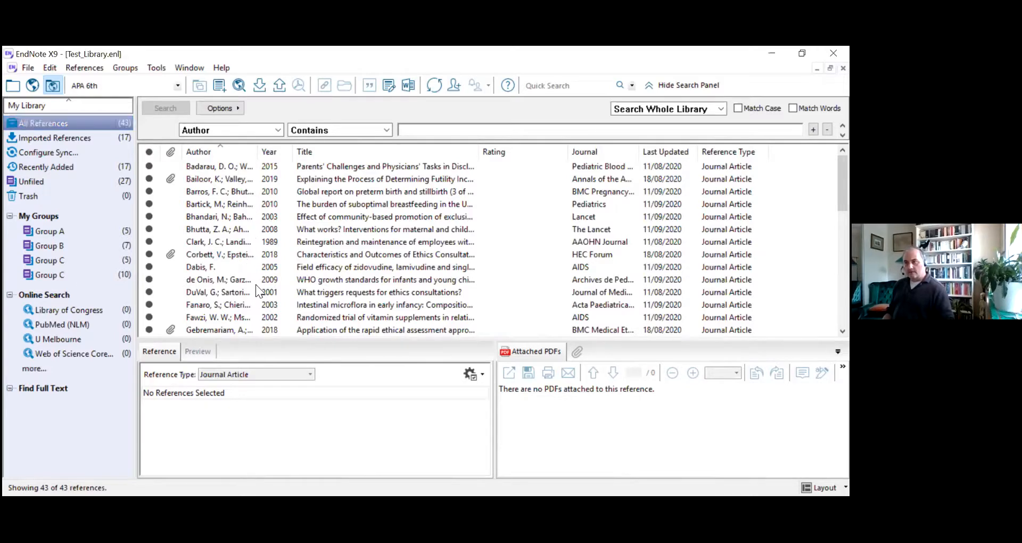
click(227, 226)
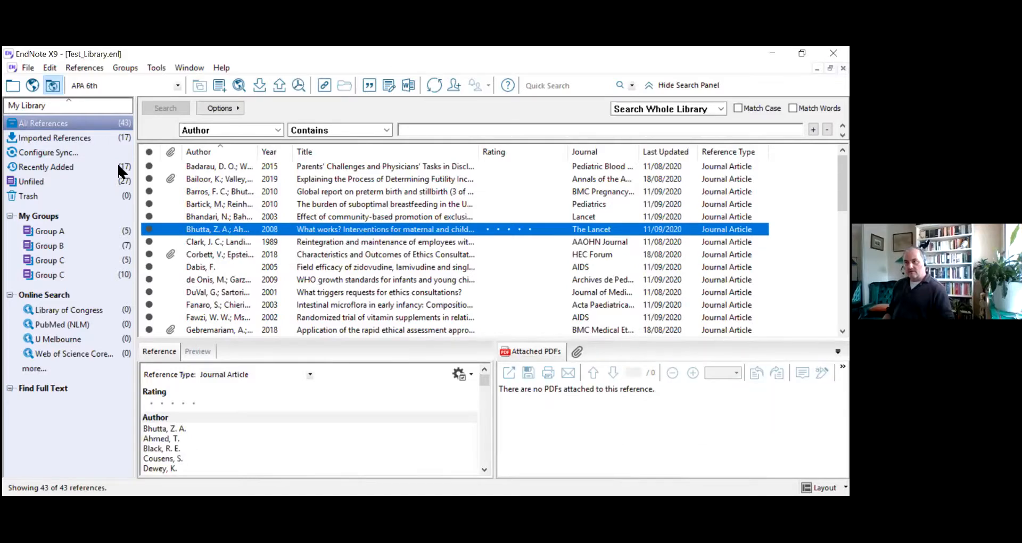
click(196, 352)
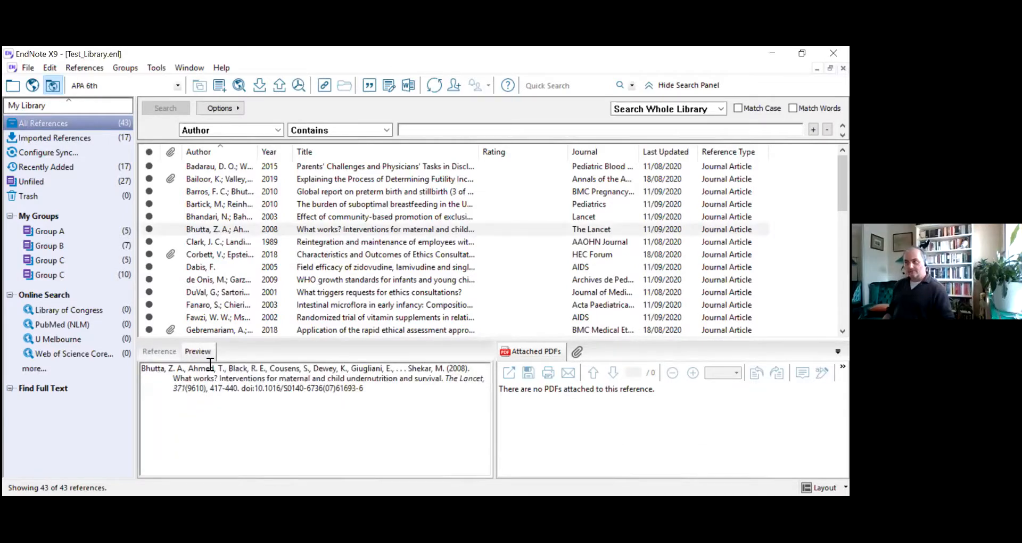
Open the full "What works?" reference record, examine its fields through abstract and notes, and close it.
double_click(242, 229)
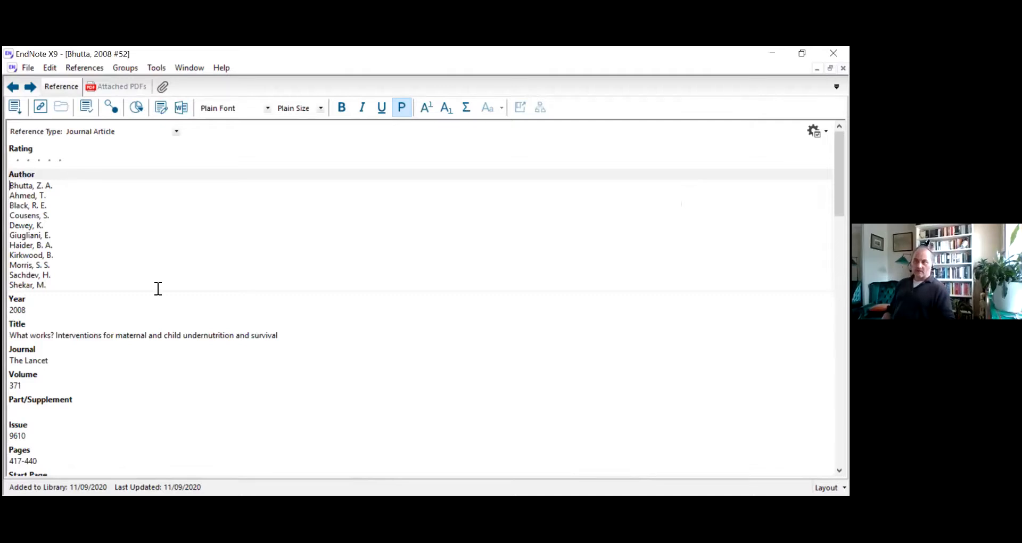
scroll(160, 287, down, 2)
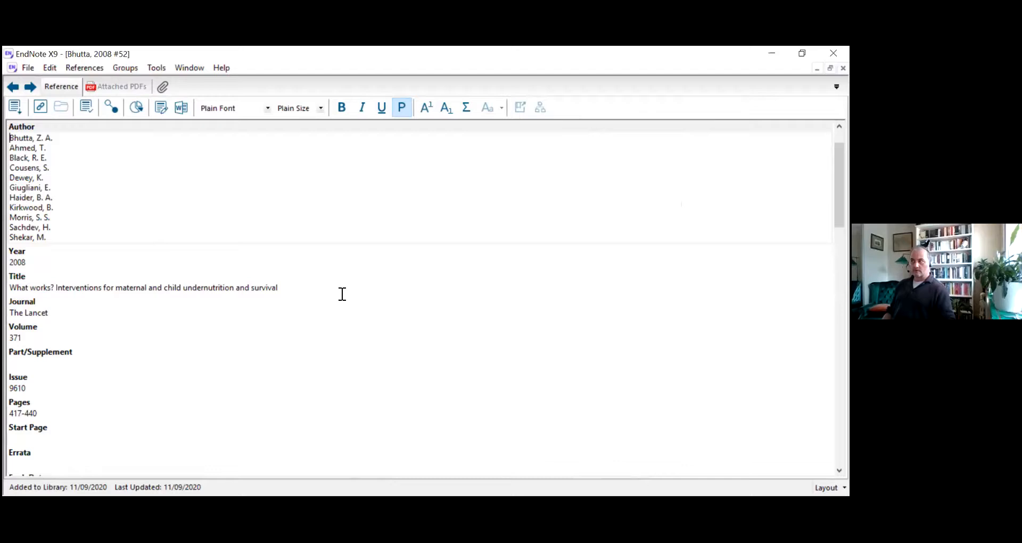
scroll(244, 302, down, 2)
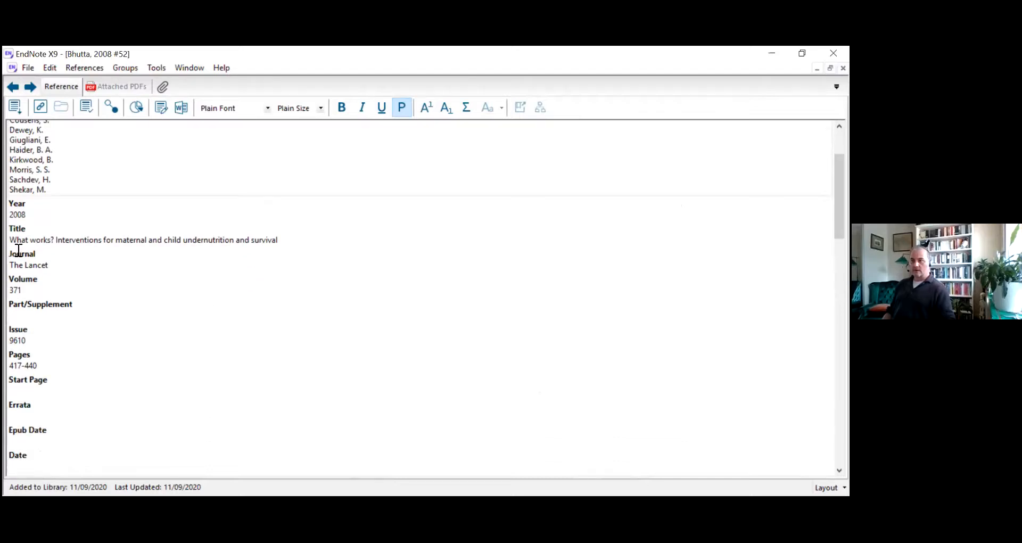
scroll(402, 305, down, 9)
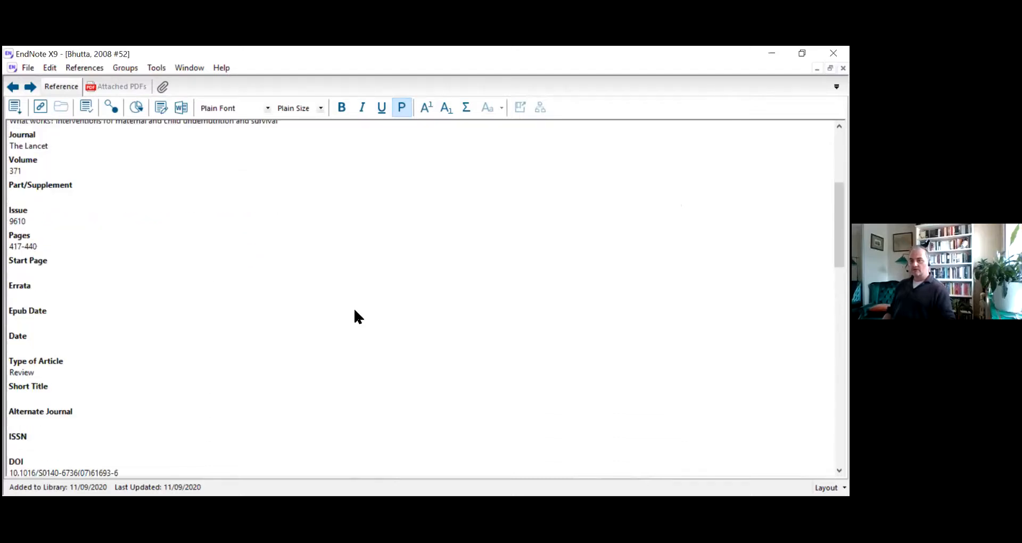
scroll(367, 303, down, 9)
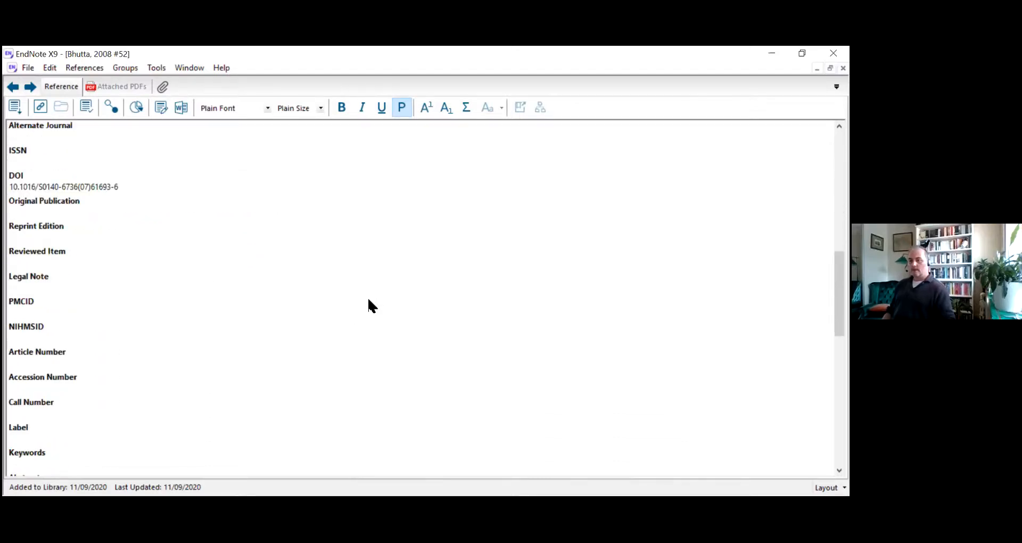
scroll(372, 342, down, 4)
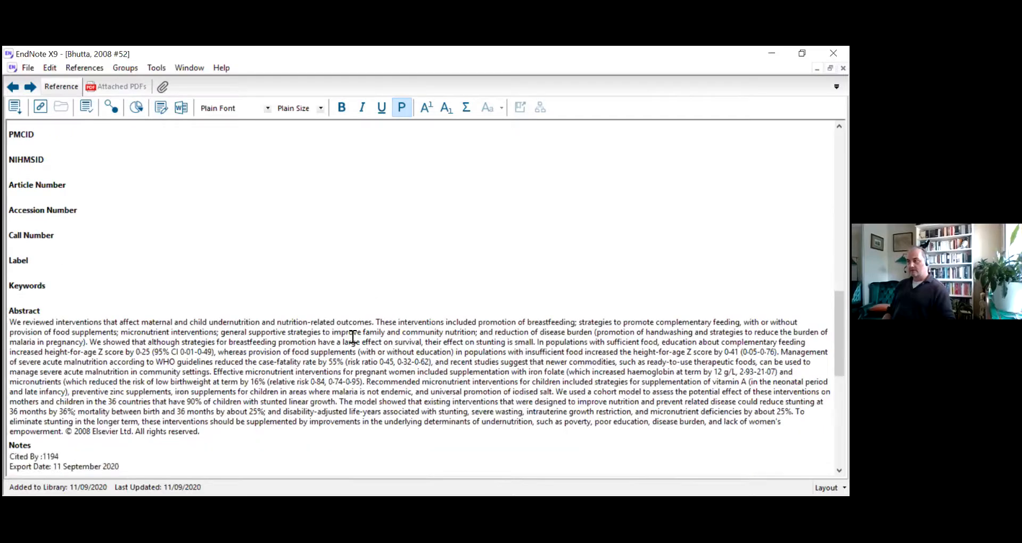
click(25, 68)
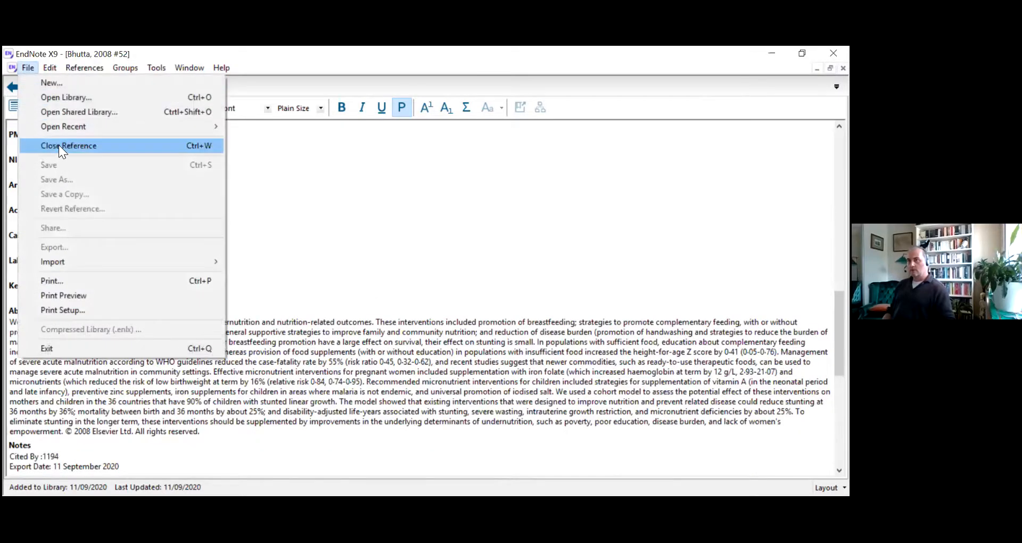
click(60, 145)
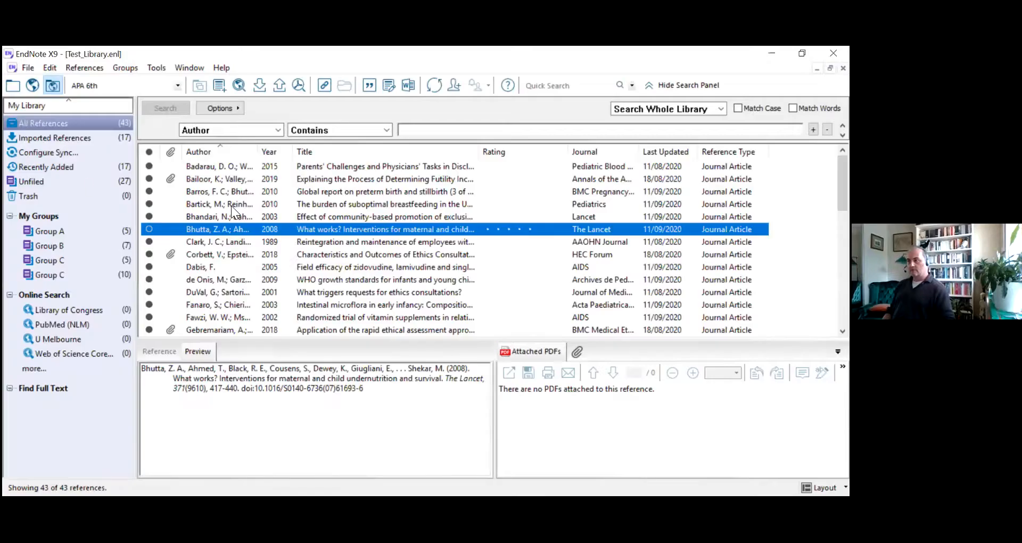
Open and close the full record of the 2010 Pediatrics article on suboptimal breastfeeding, and look through the whole library list.
double_click(229, 204)
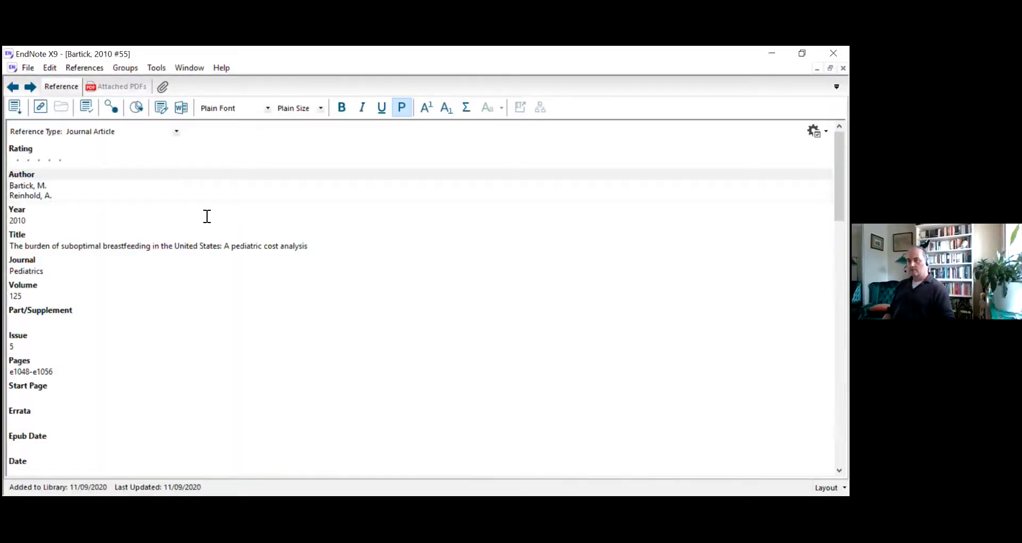
click(27, 68)
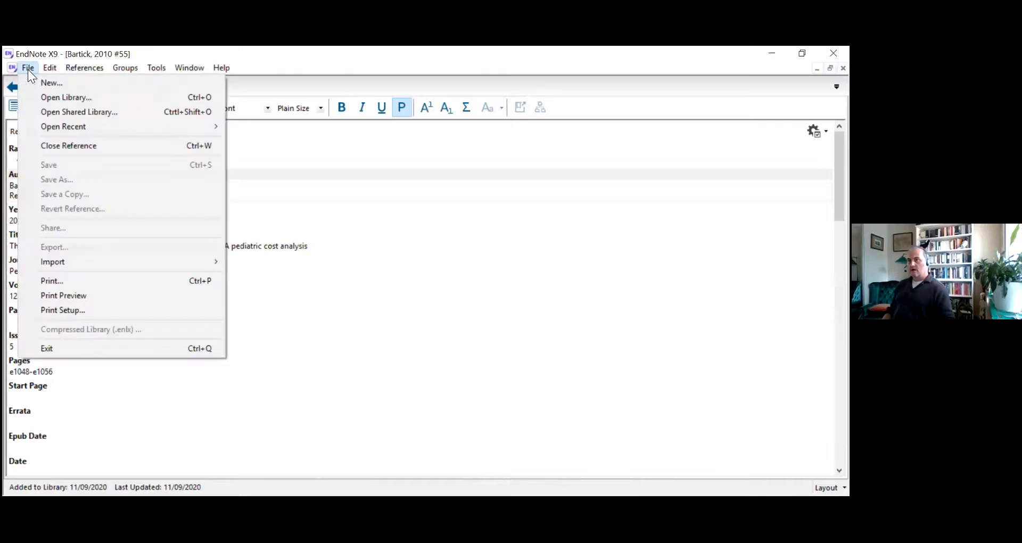
click(55, 146)
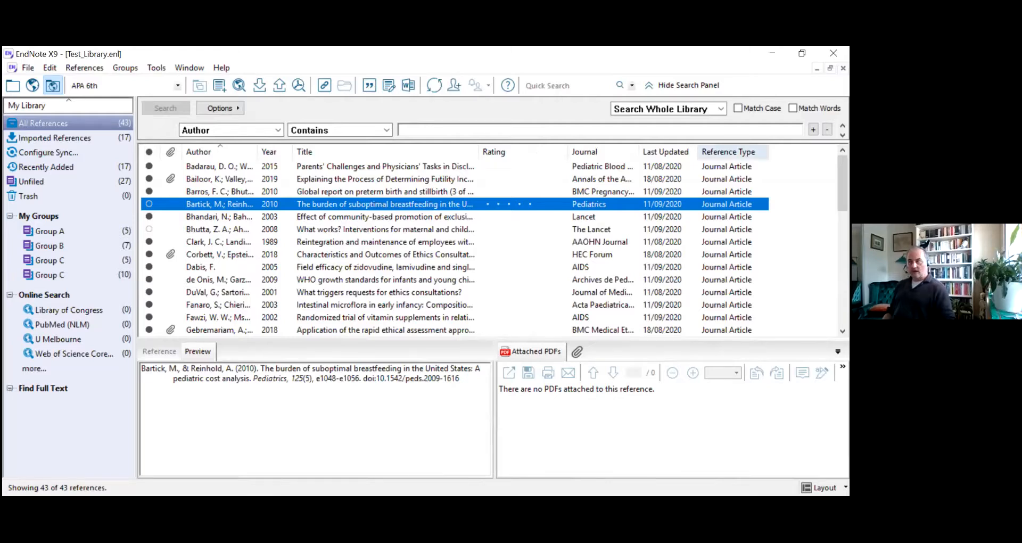
scroll(479, 245, down, 8)
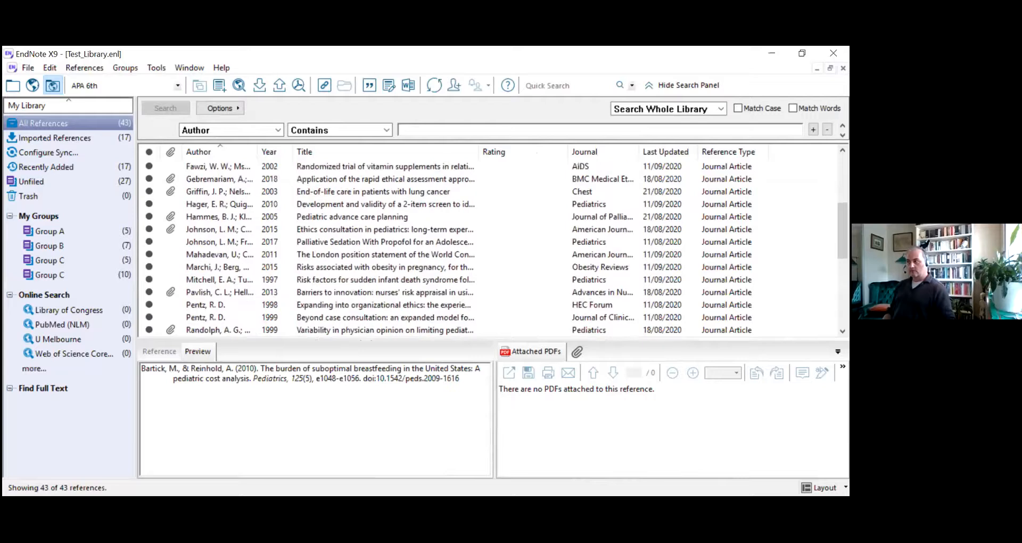
scroll(479, 245, down, 4)
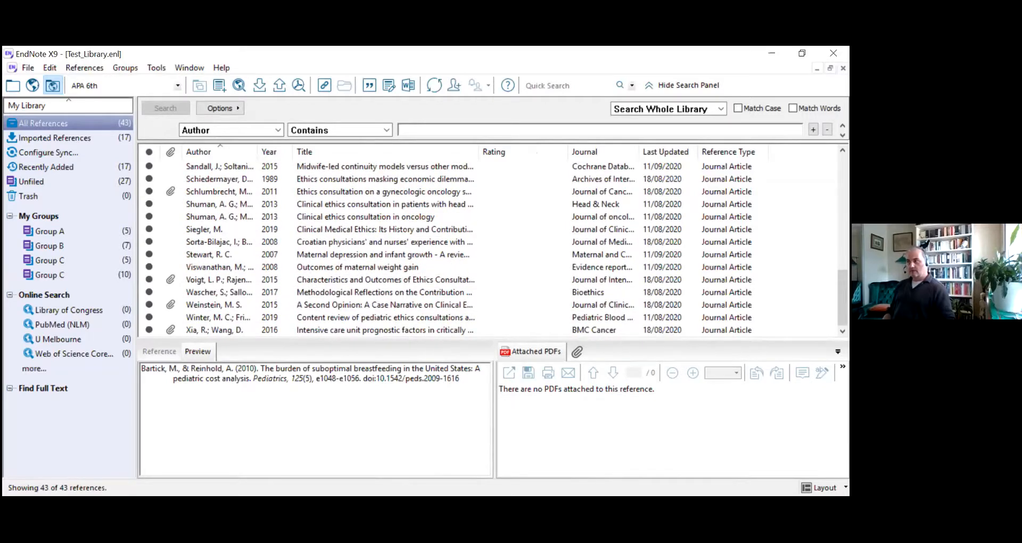
scroll(480, 245, up, 12)
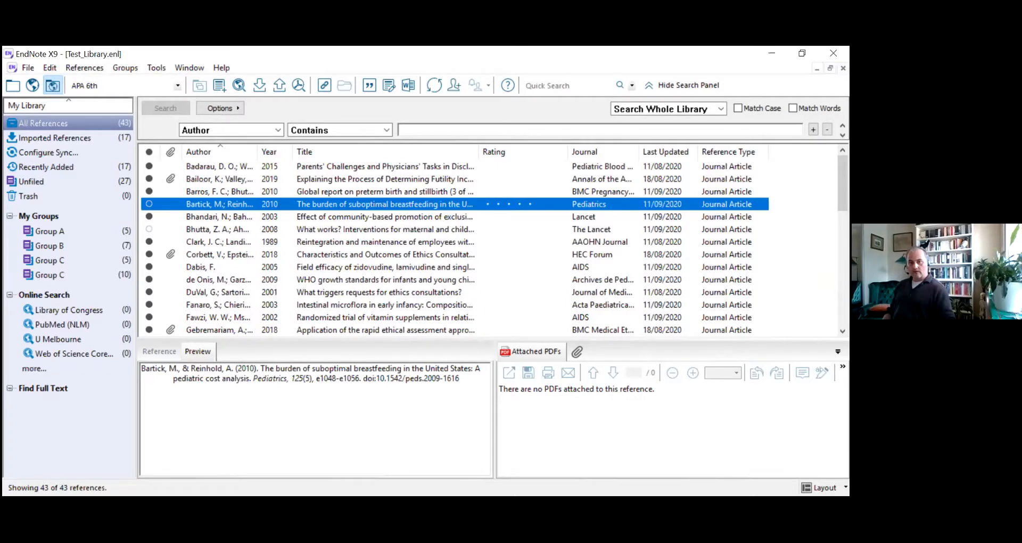
Switch to the browser and bring up the Ovid MEDLINE search results for breastfeeding and "low birth weight".
click(517, 46)
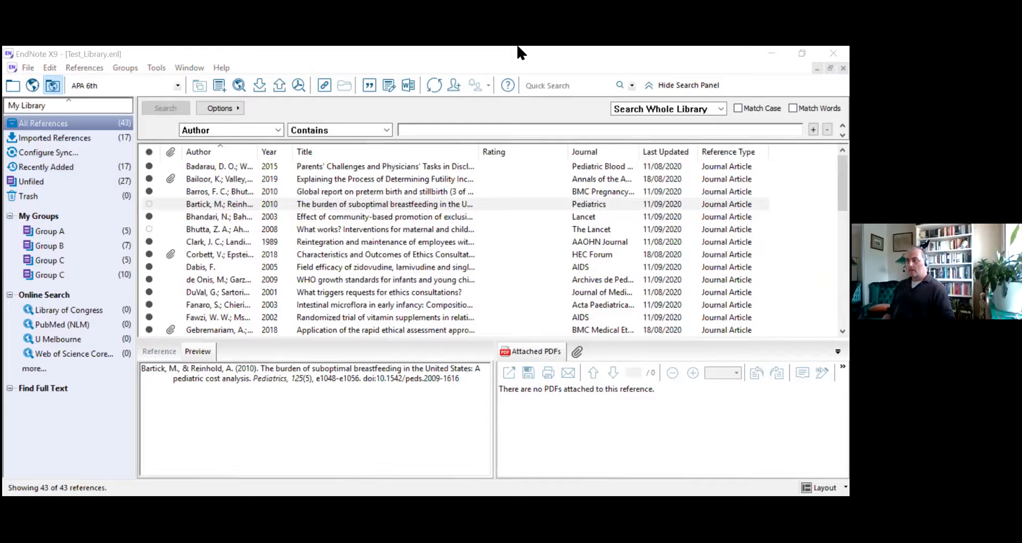
key(alt+Tab)
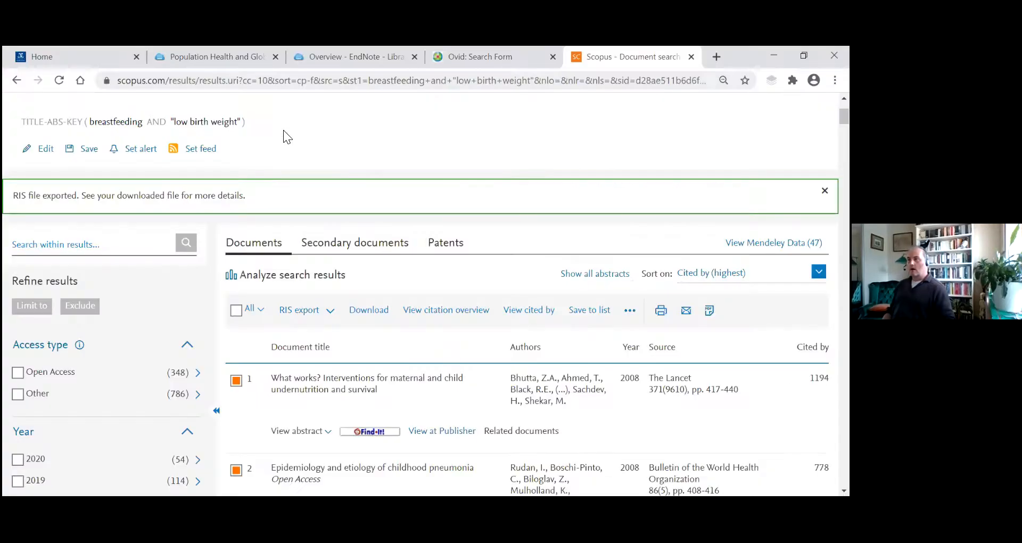
click(468, 57)
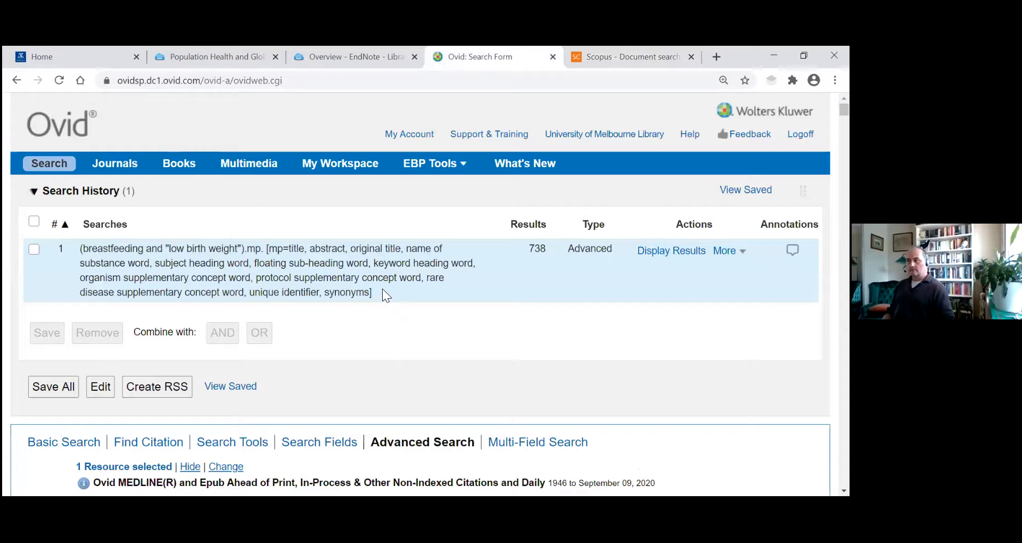
scroll(381, 288, down, 5)
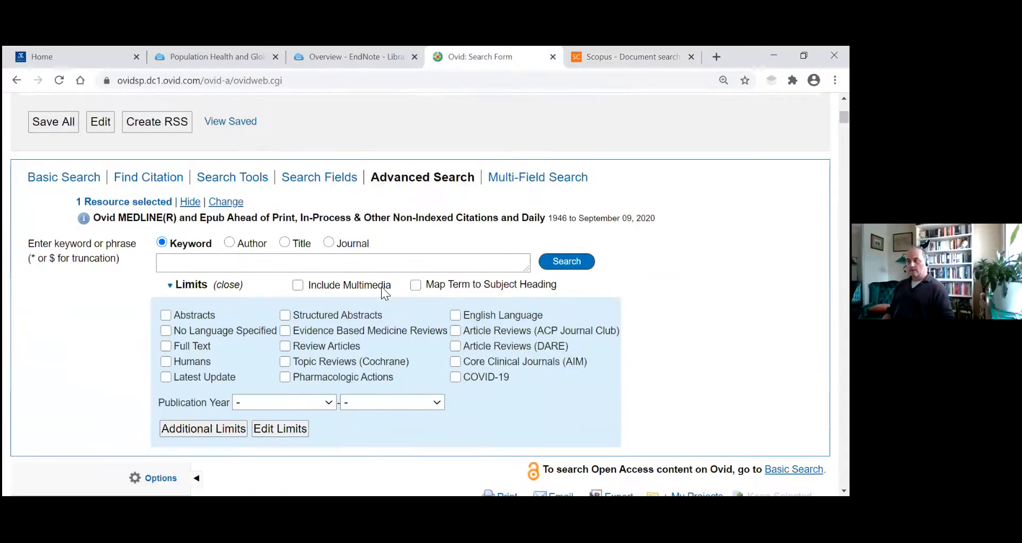
scroll(381, 287, down, 1)
scroll(382, 287, down, 5)
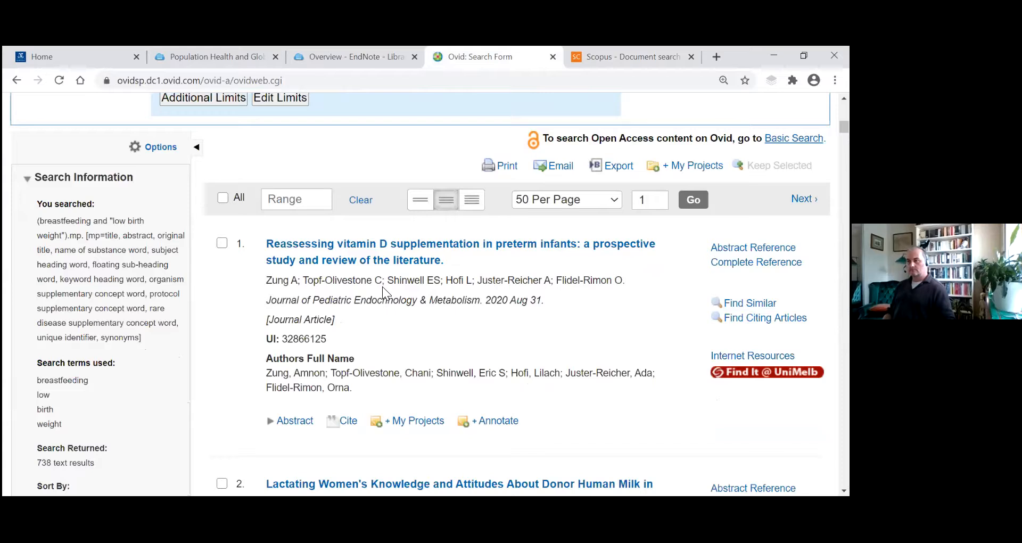
scroll(382, 287, down, 1)
scroll(383, 288, up, 1)
scroll(235, 213, up, 3)
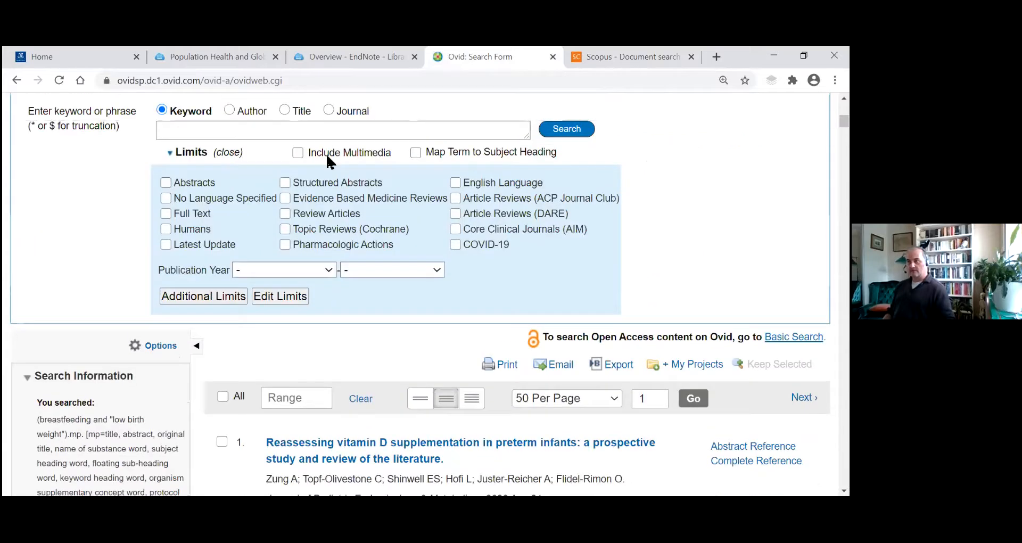
Mark results 1, 2, 4 and 5 in the Ovid result list.
scroll(281, 243, down, 2)
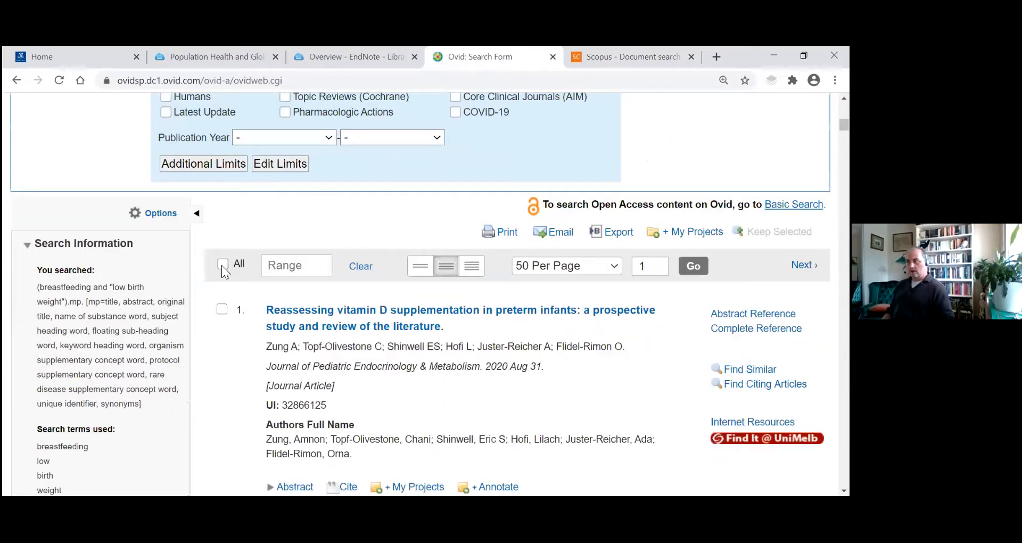
scroll(222, 261, down, 1)
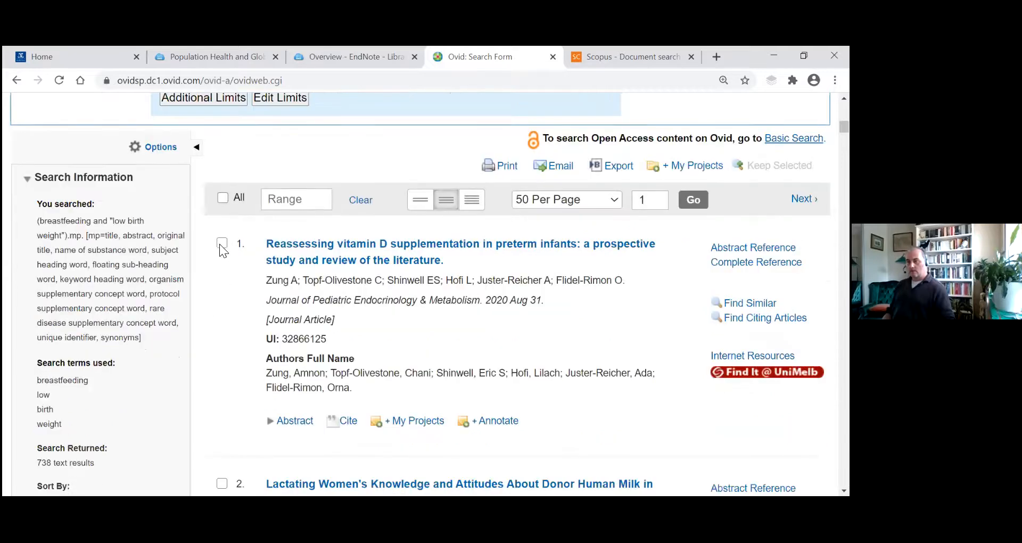
click(222, 244)
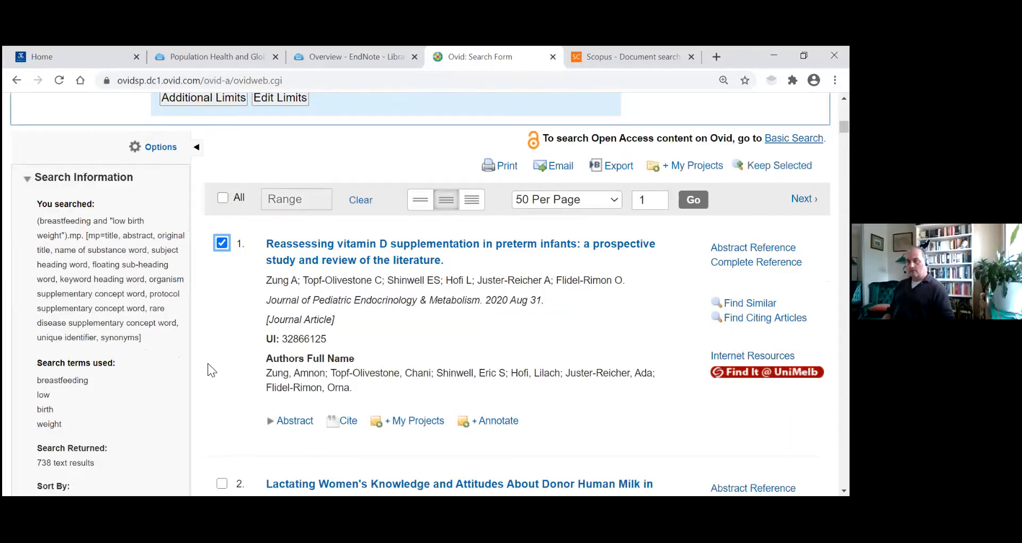
scroll(208, 367, down, 2)
click(221, 351)
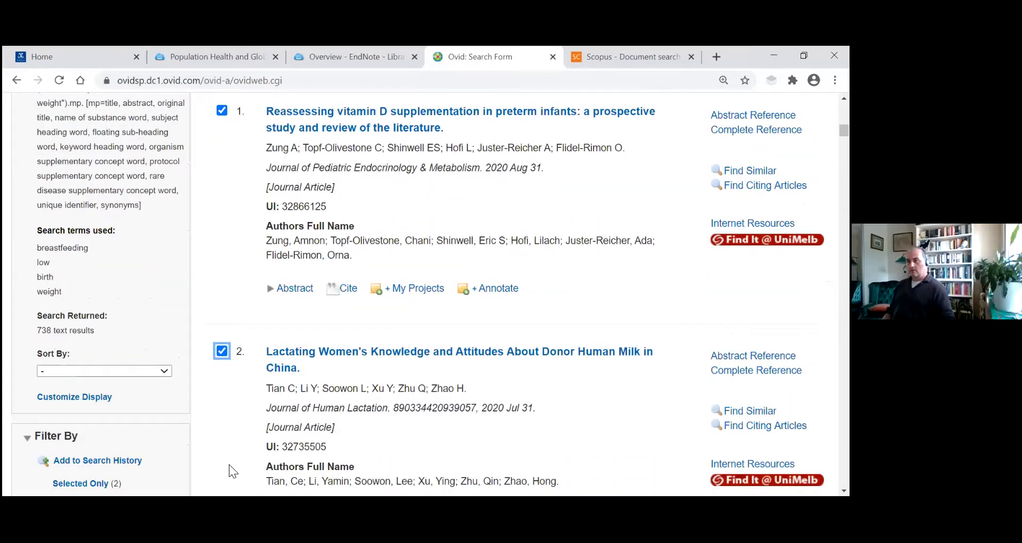
scroll(236, 426, down, 7)
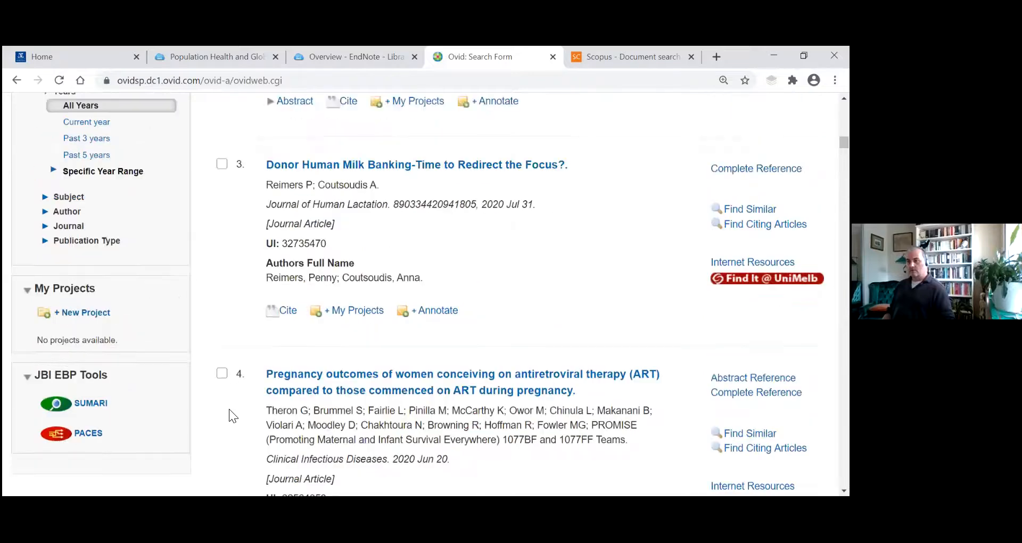
click(222, 323)
scroll(229, 397, down, 4)
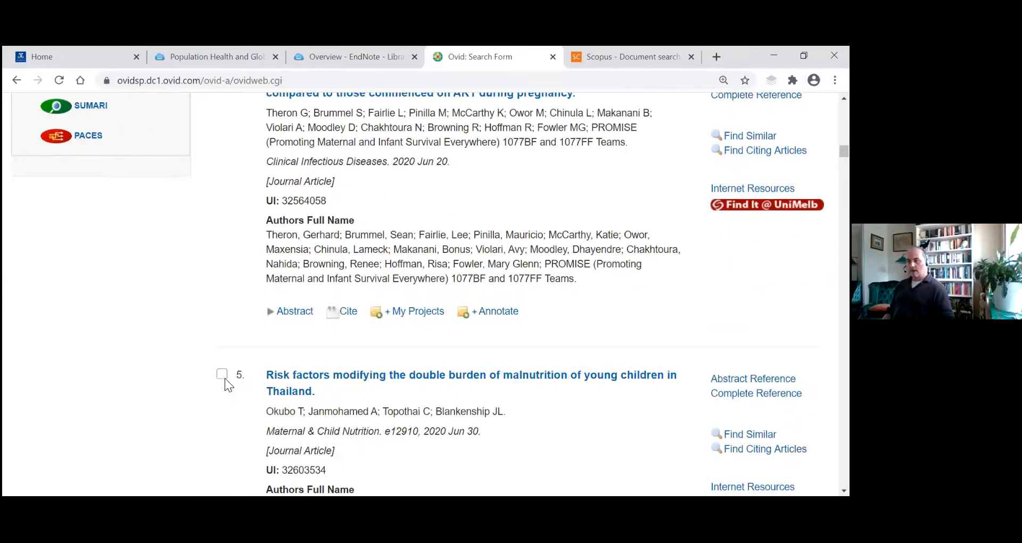
click(221, 356)
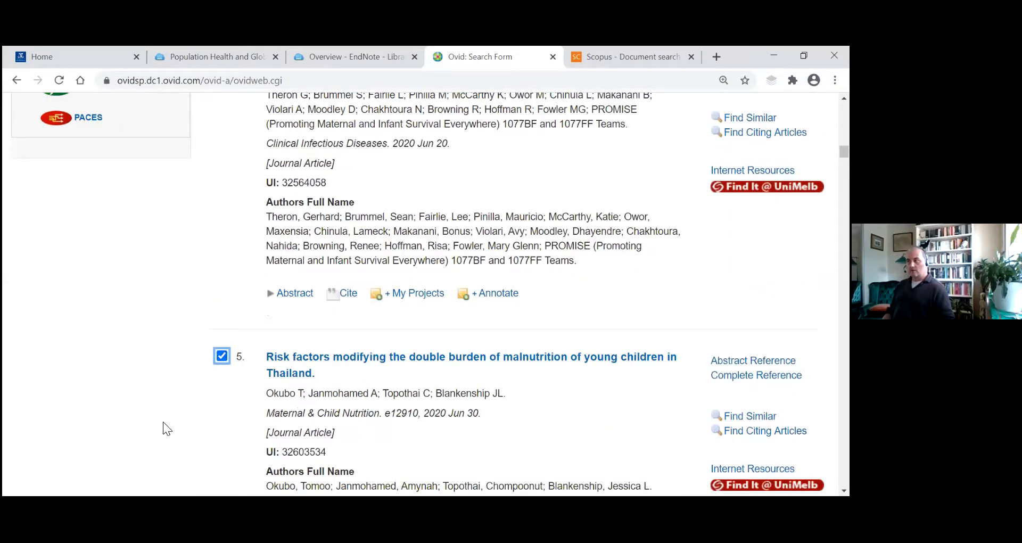
Add results 7, 8, 10, 11 and 13 to the marked Ovid references.
scroll(163, 422, down, 5)
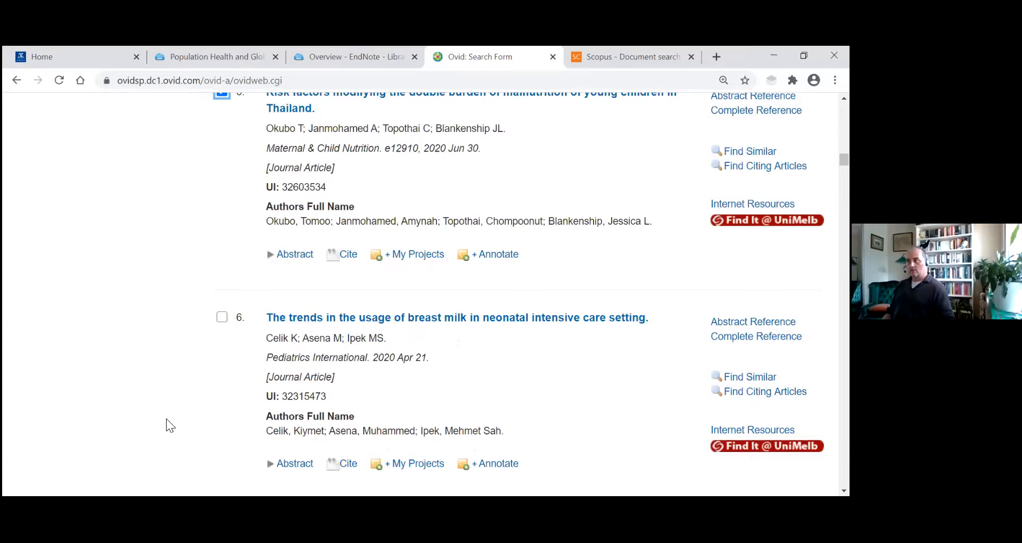
scroll(166, 418, down, 2)
click(222, 395)
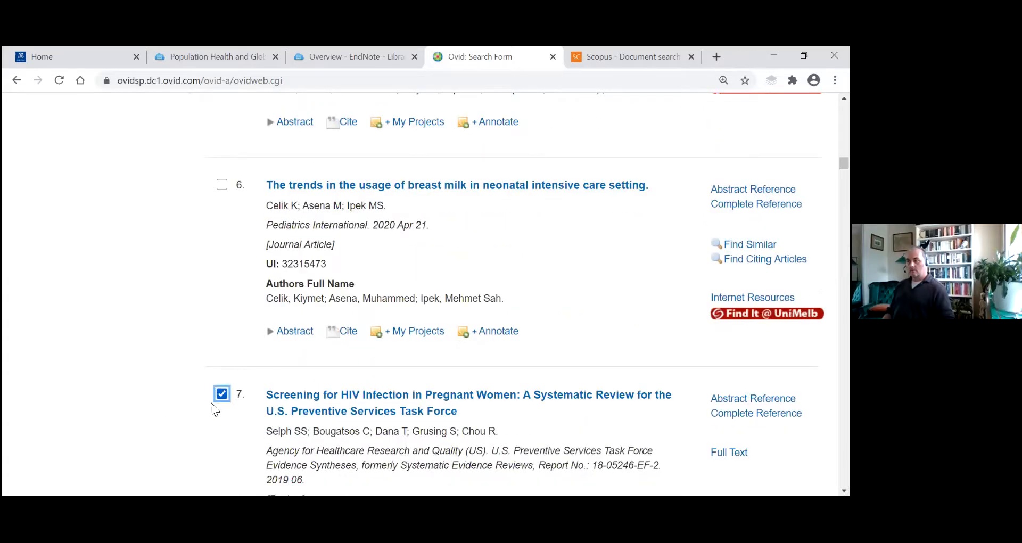
scroll(119, 394, down, 5)
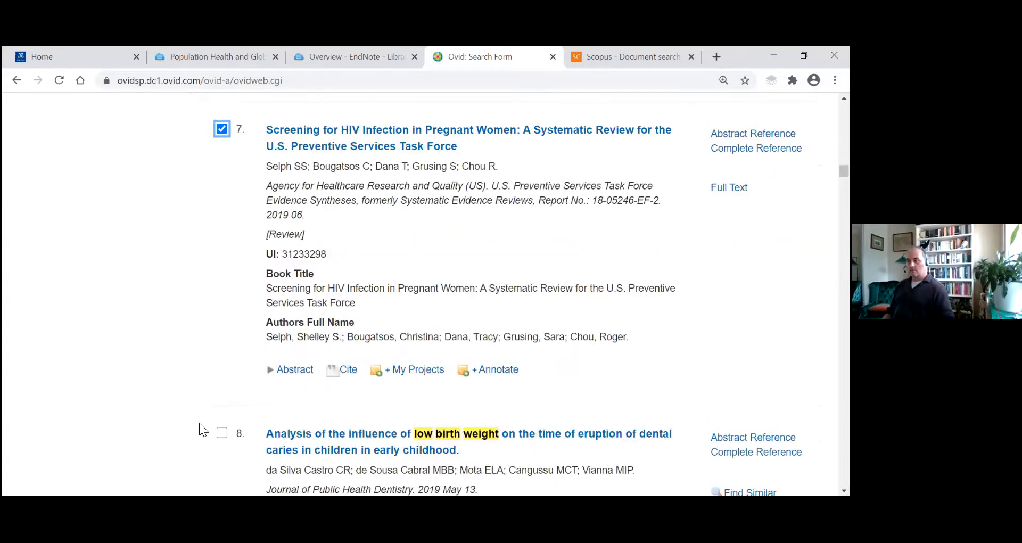
click(222, 434)
scroll(112, 417, down, 10)
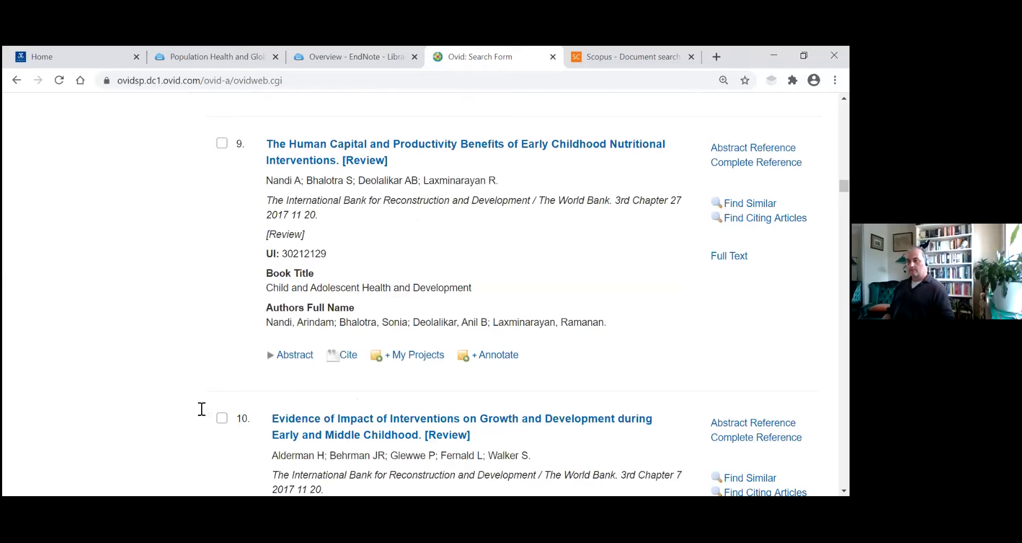
scroll(164, 414, down, 6)
click(222, 363)
scroll(152, 424, down, 9)
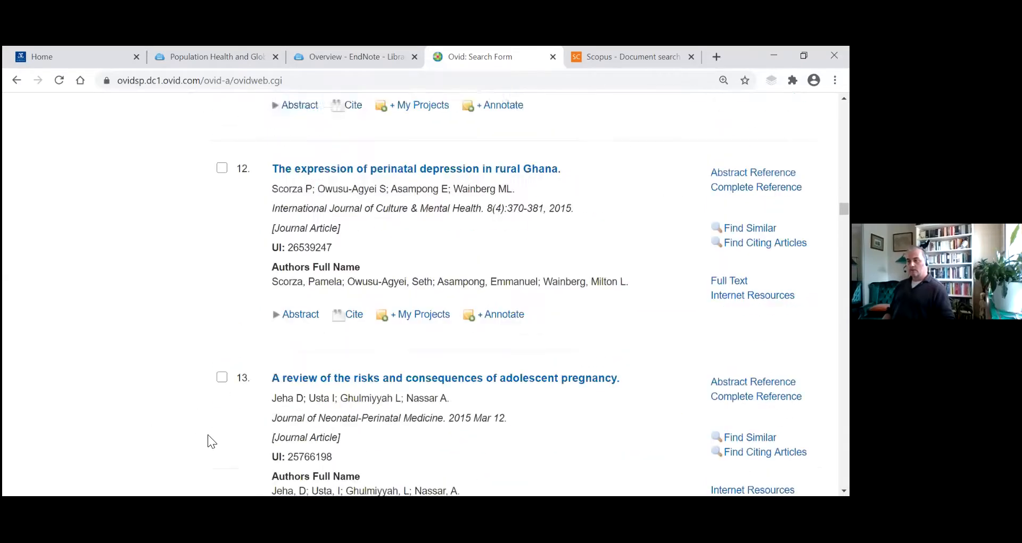
click(222, 362)
Start a citation export of the marked Ovid results and set its format to EndNote.
scroll(179, 357, up, 20)
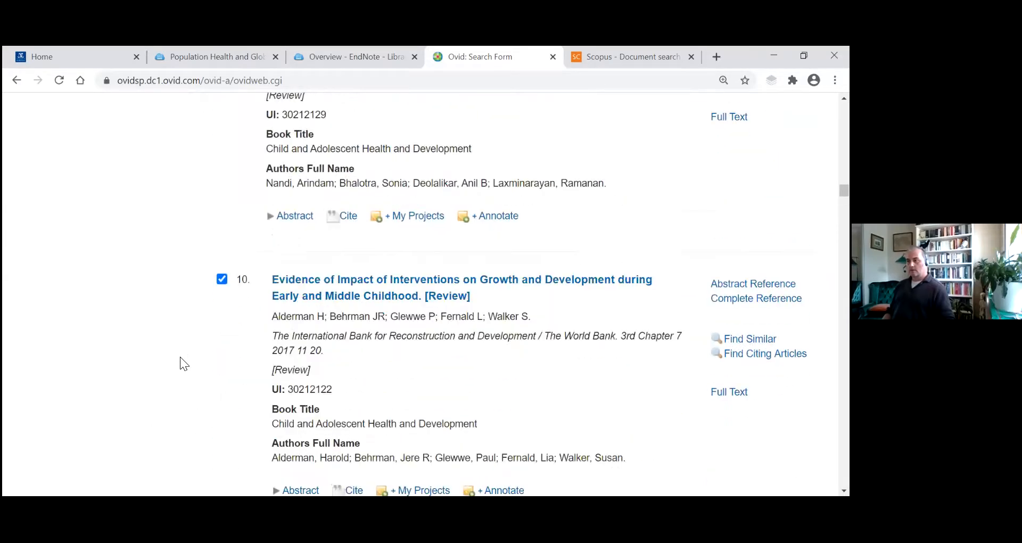
scroll(180, 363, up, 20)
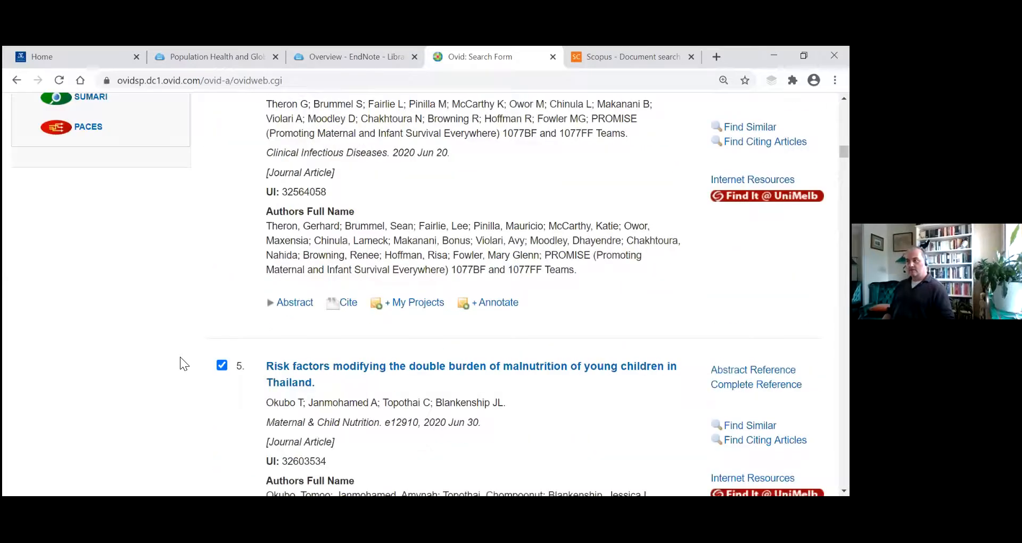
scroll(180, 356, up, 3)
scroll(180, 357, down, 2)
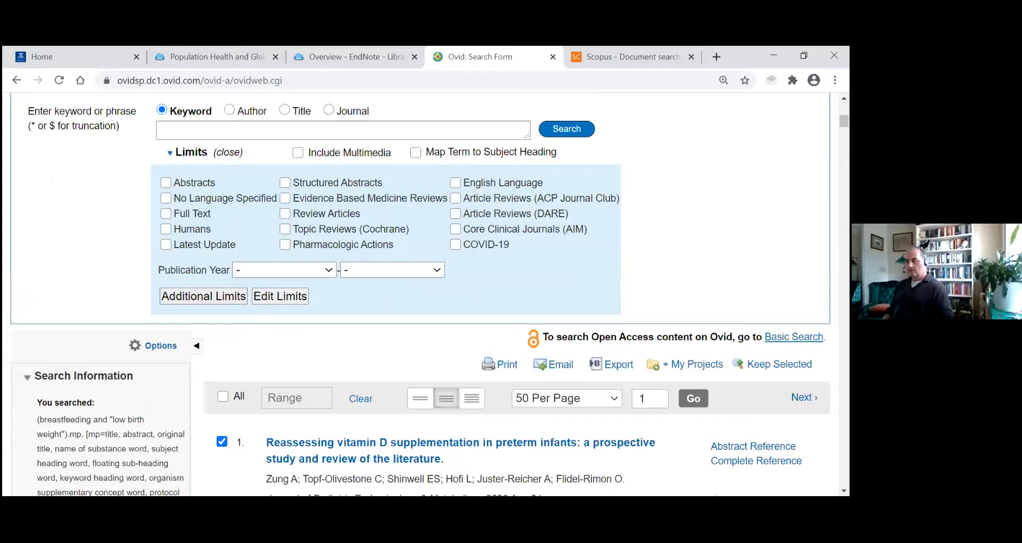
click(618, 371)
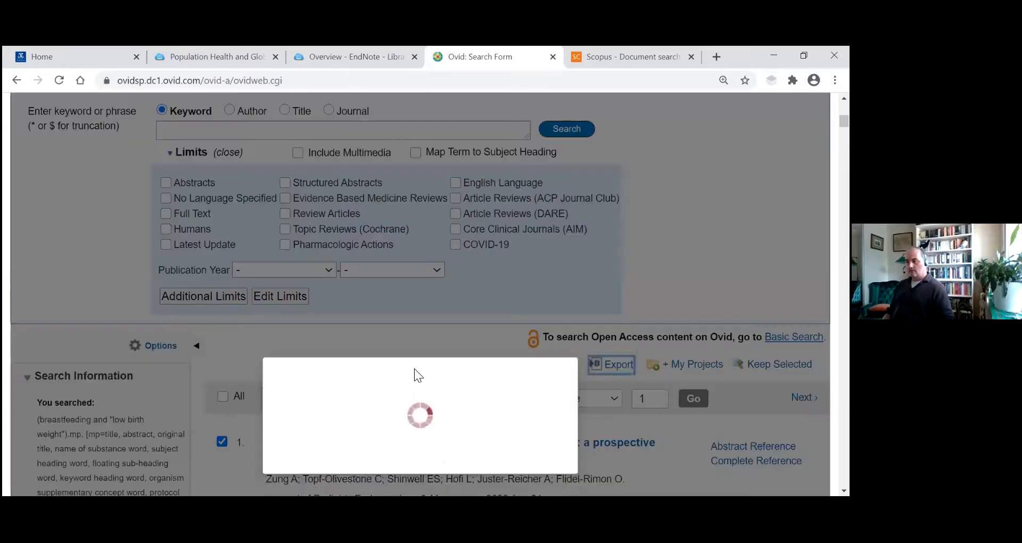
scroll(410, 351, down, 4)
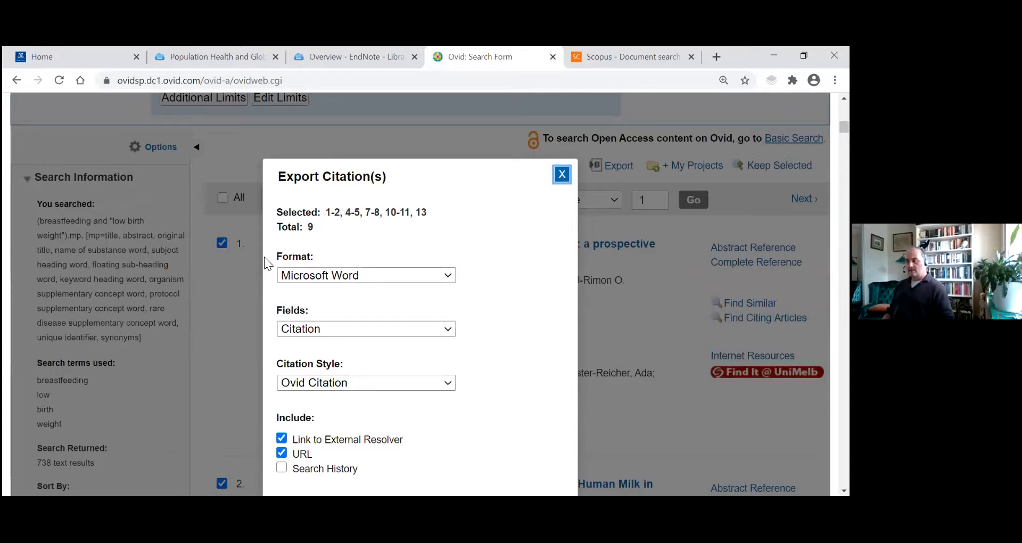
click(450, 277)
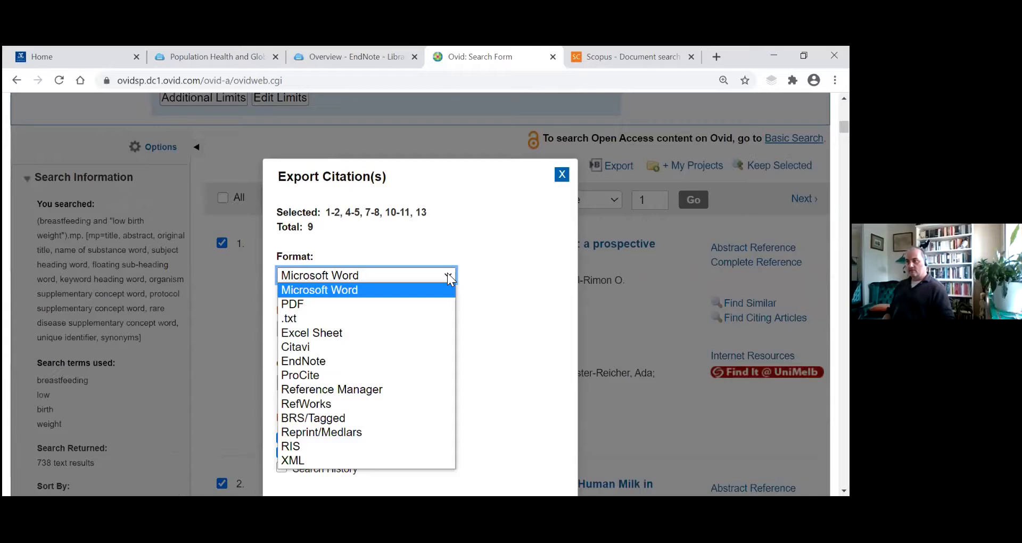
click(450, 277)
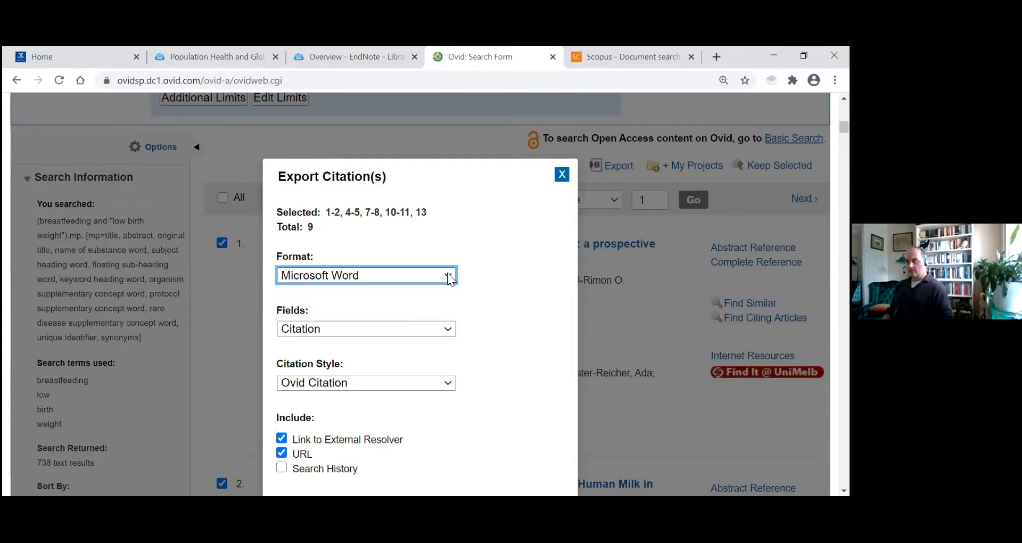
click(450, 276)
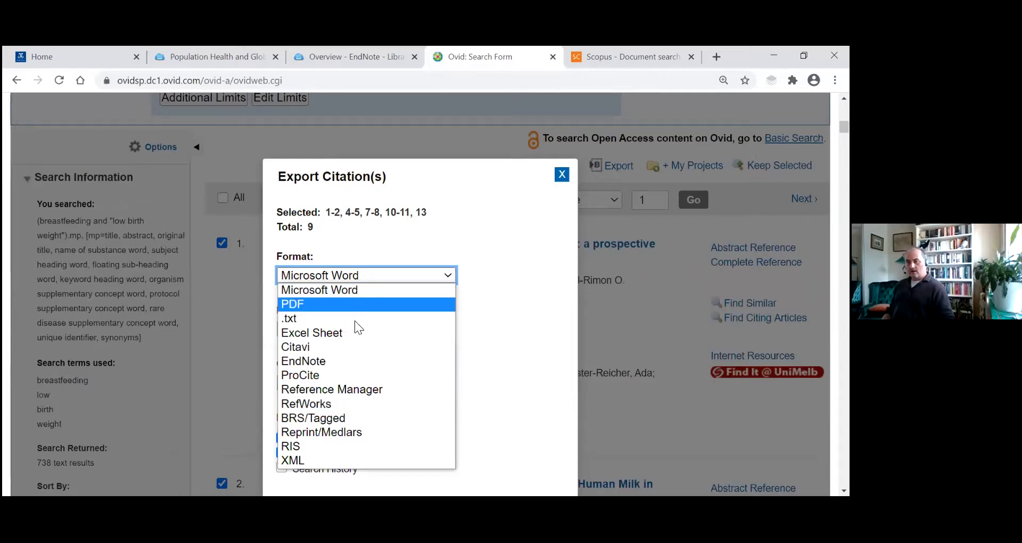
click(329, 362)
click(449, 277)
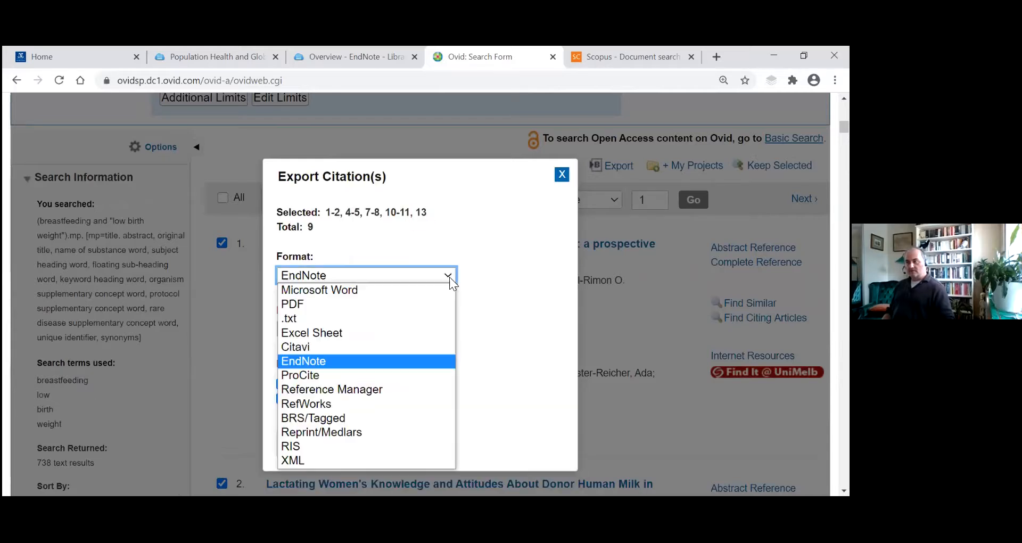
click(390, 362)
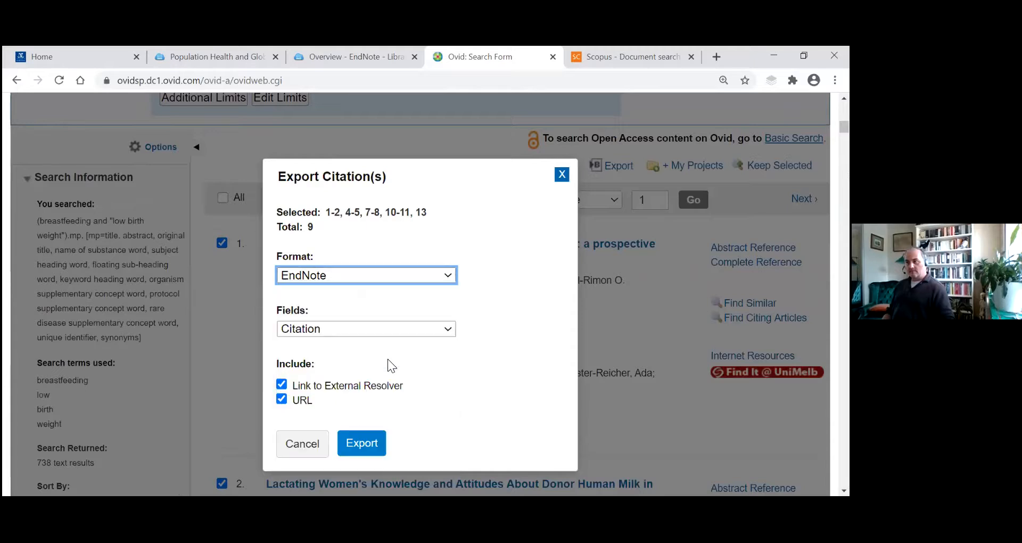
scroll(564, 326, down, 3)
scroll(554, 318, up, 1)
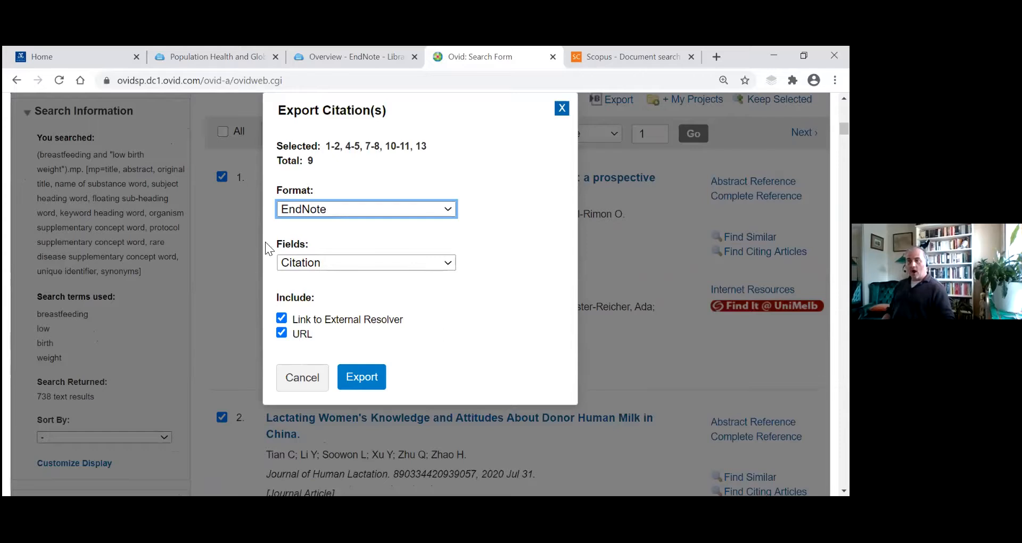
Export the marked citations with the Citation, Abstract fields and open the downloaded ovidweb (7).cgi file to import it into EndNote.
click(448, 263)
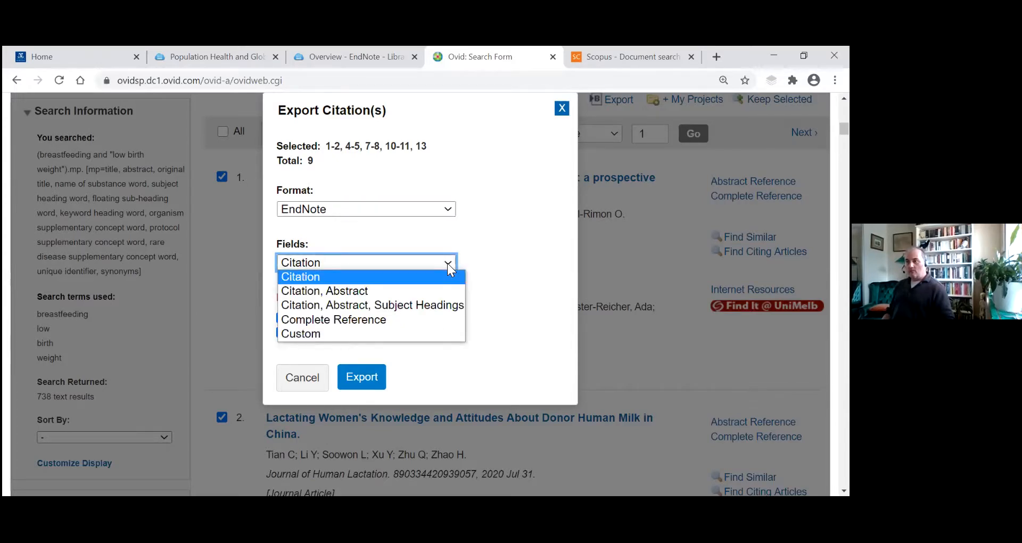
click(385, 292)
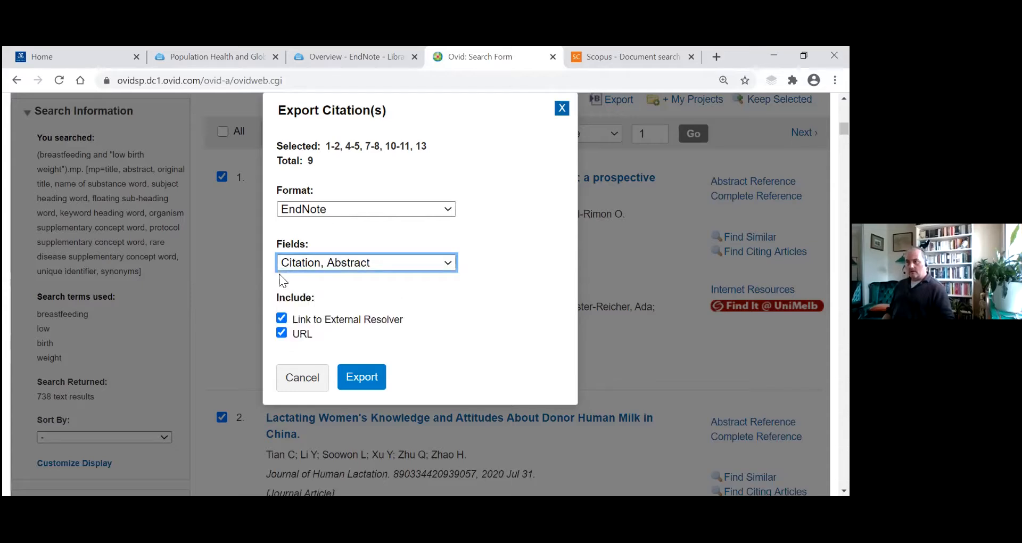
click(362, 382)
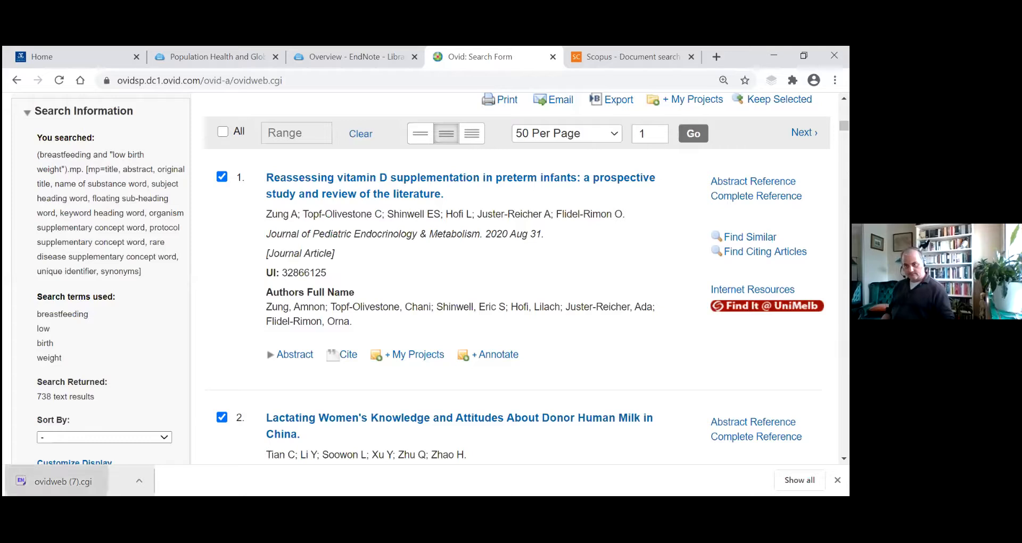
click(63, 482)
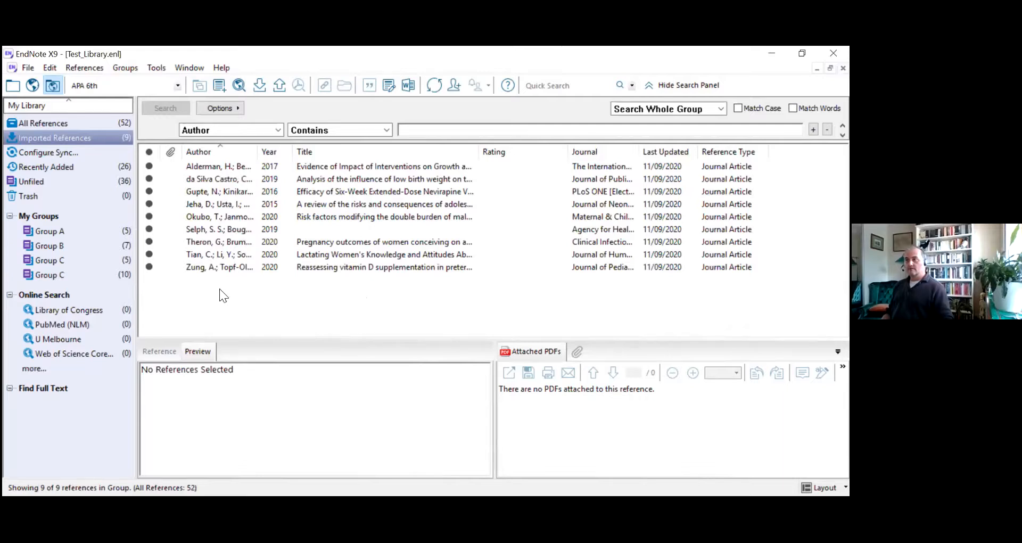
Show all references in the library and look through the combined list.
click(48, 124)
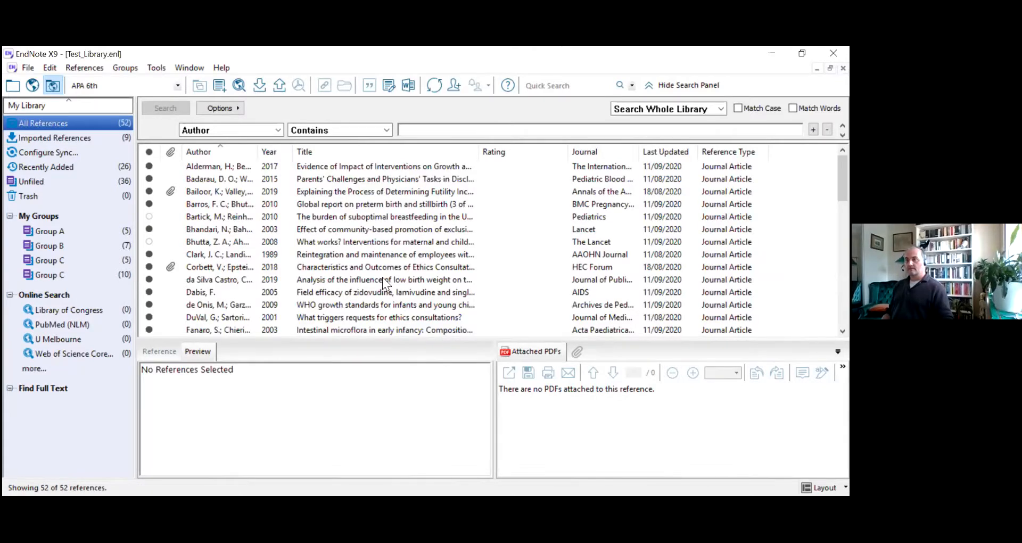
scroll(361, 248, down, 4)
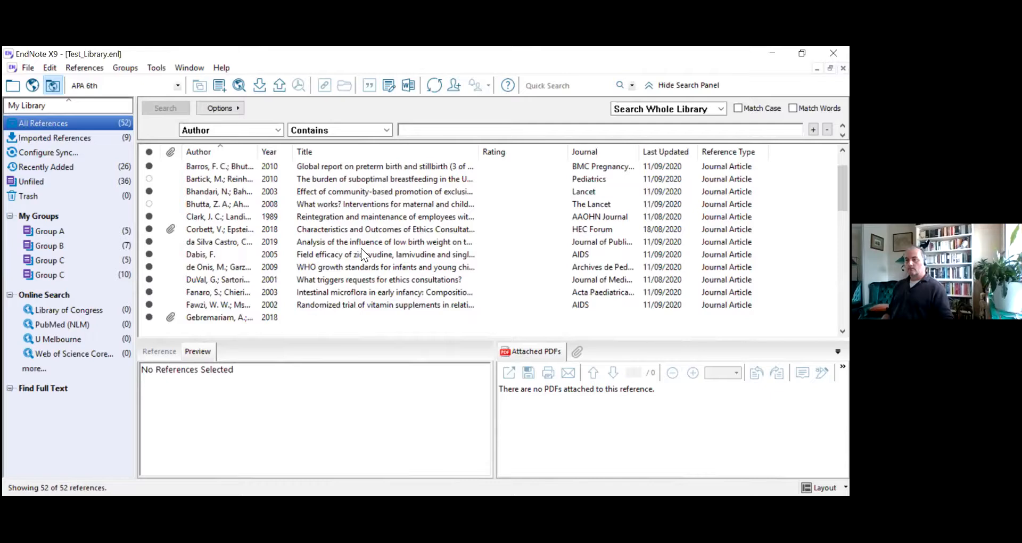
scroll(363, 247, down, 3)
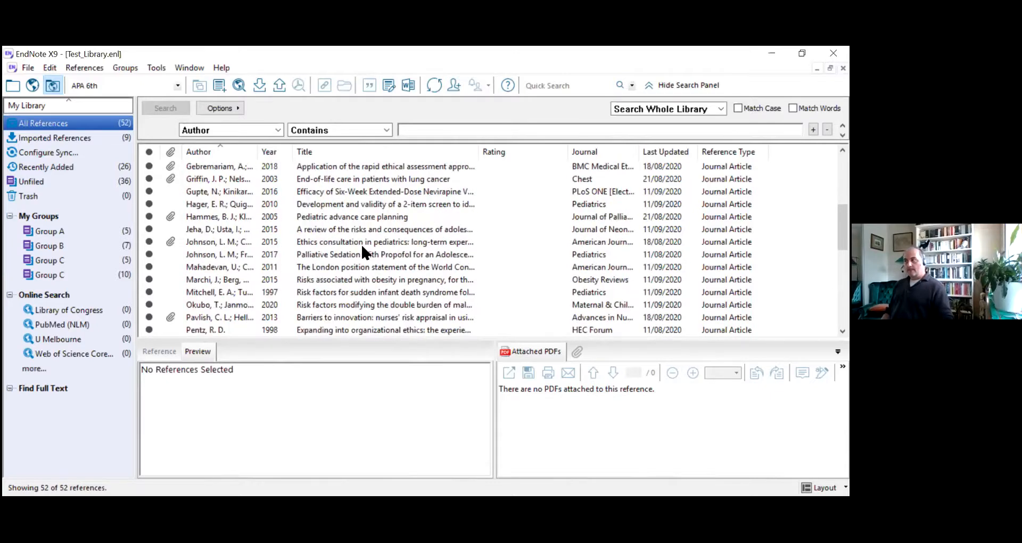
scroll(387, 246, down, 1)
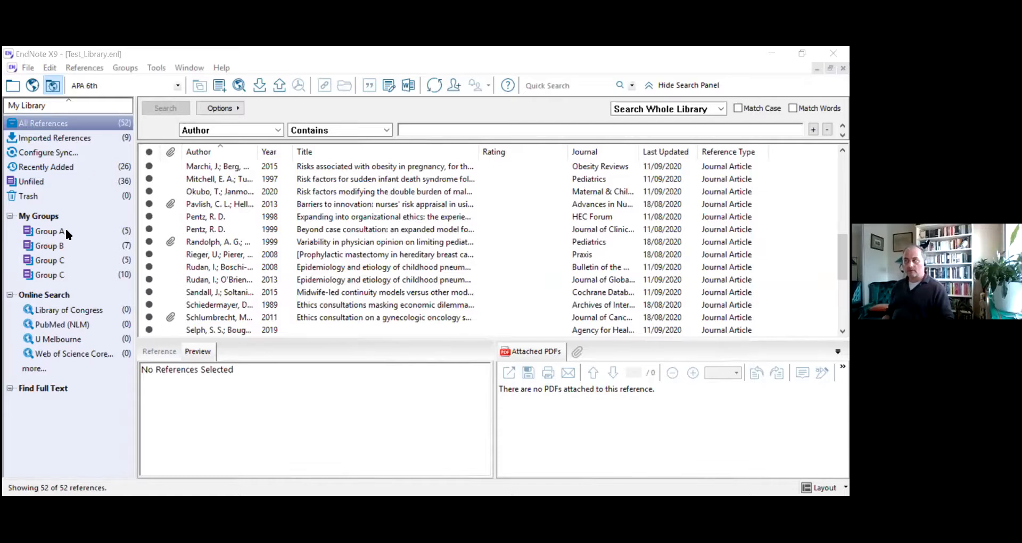
Create a new group named "Lit Review" under My Groups.
click(131, 69)
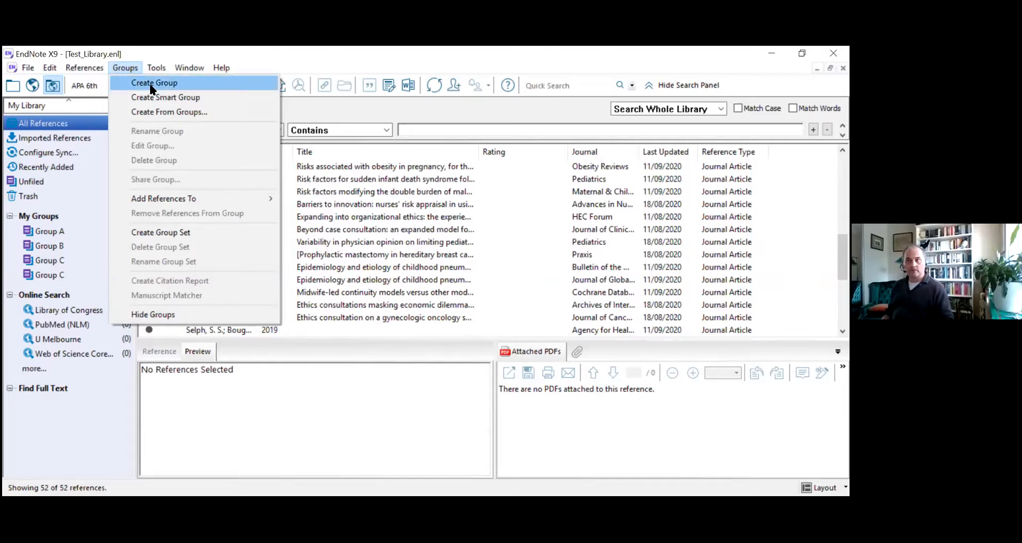
click(151, 83)
text(Lit T)
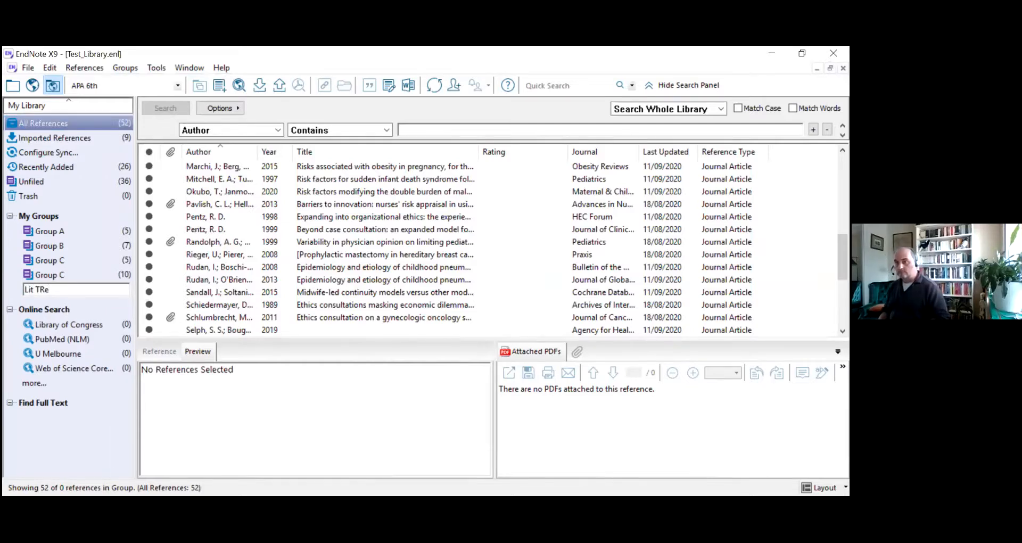
key(BackSpace)
text(Review)
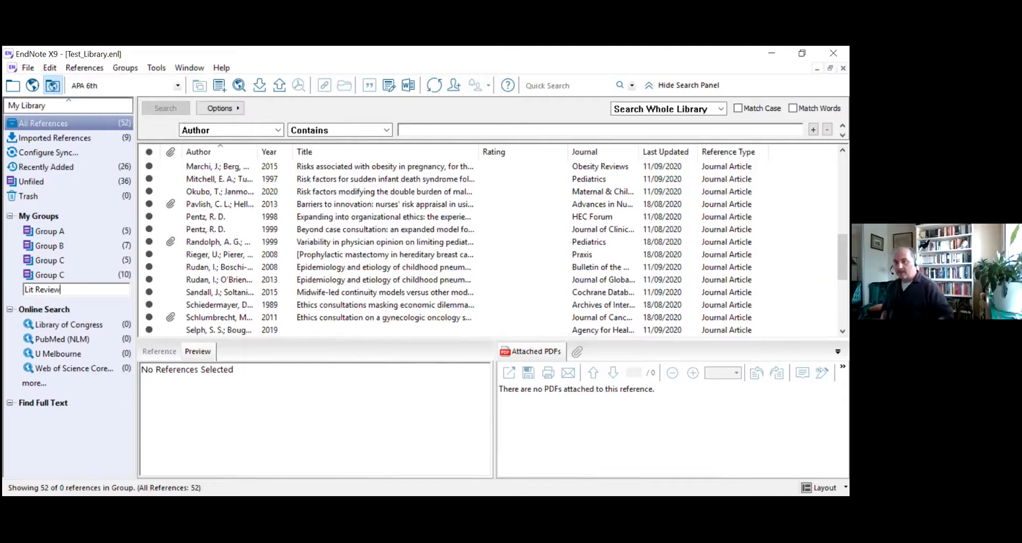
click(213, 258)
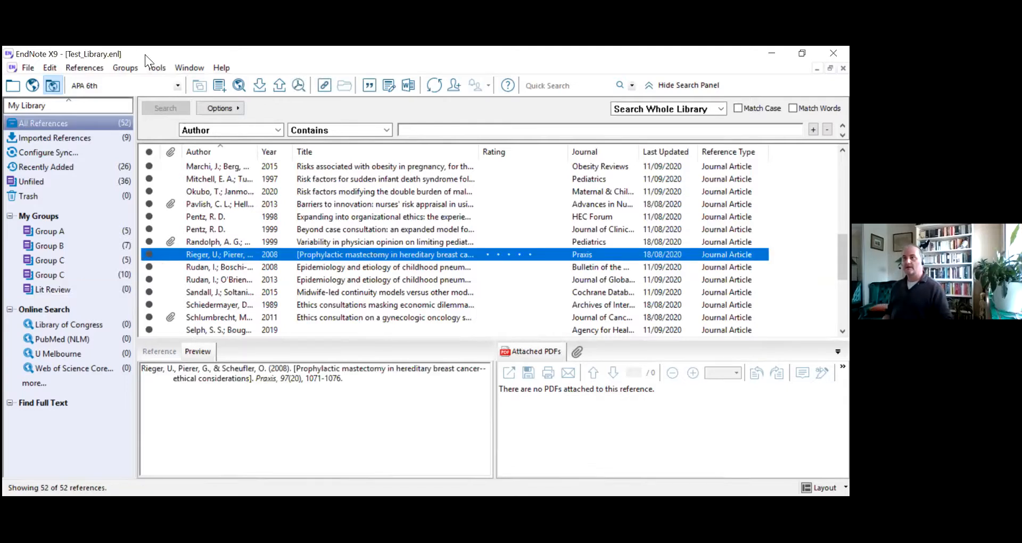
Create another group named "Assessment One" under My Groups.
click(125, 66)
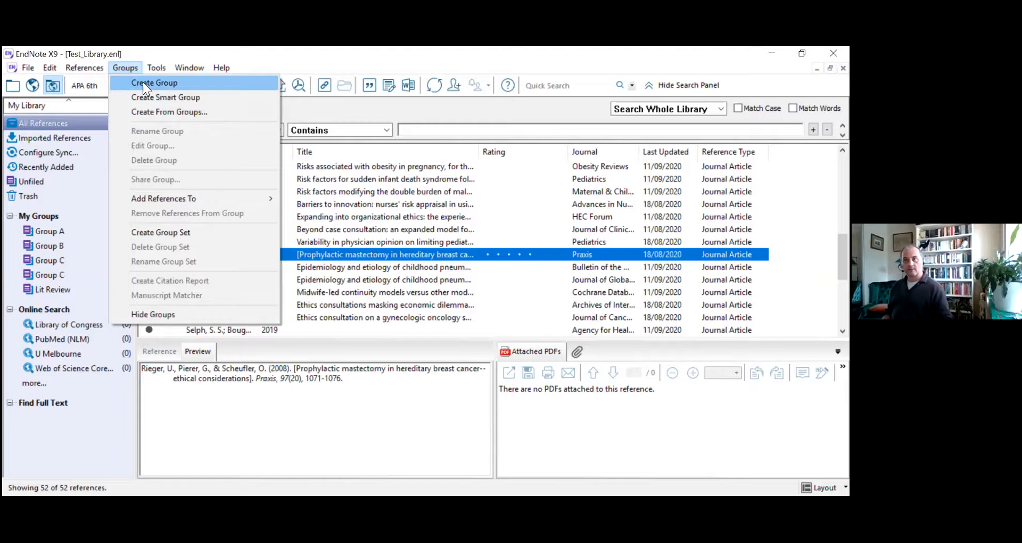
click(143, 82)
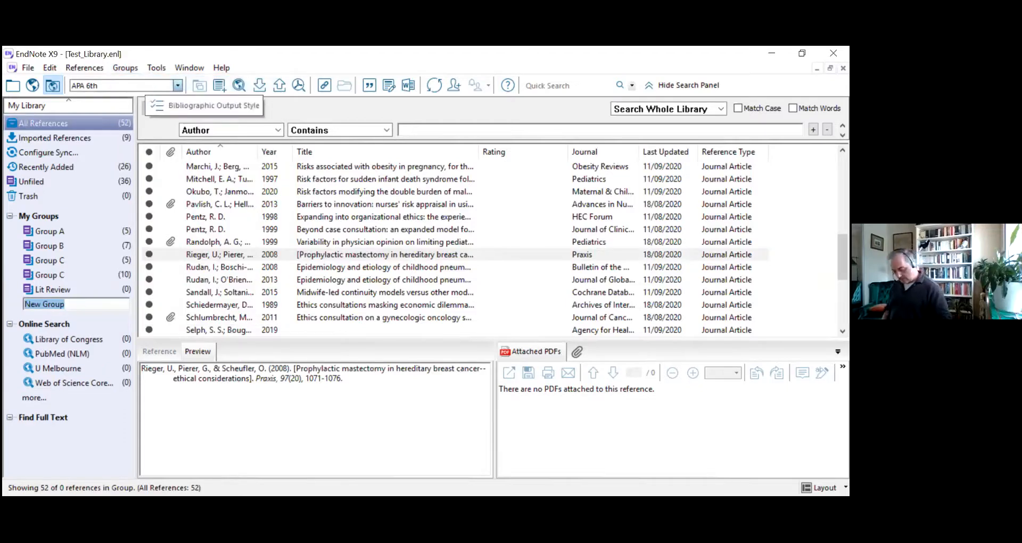
text(a)
key(BackSpace)
text(A)
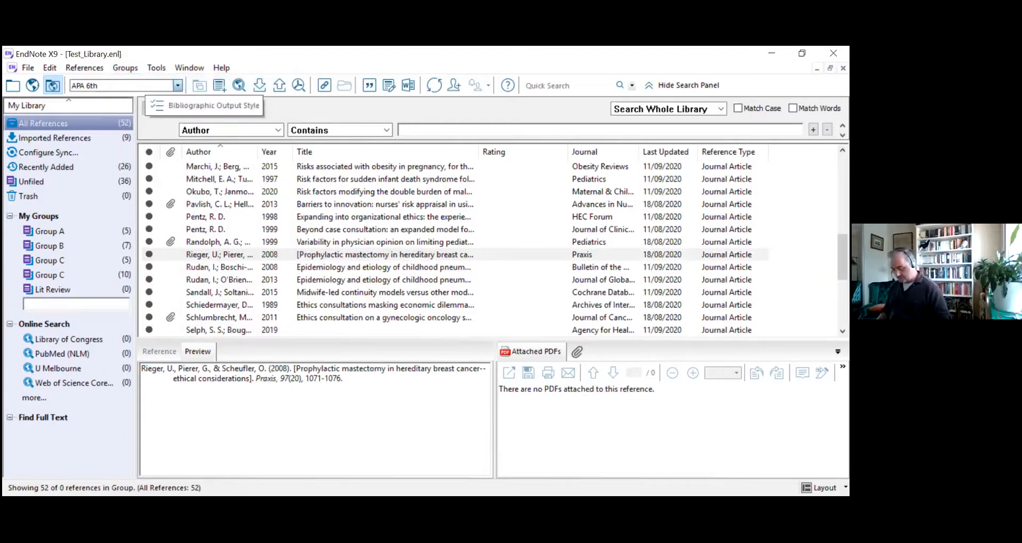
text(ssess)
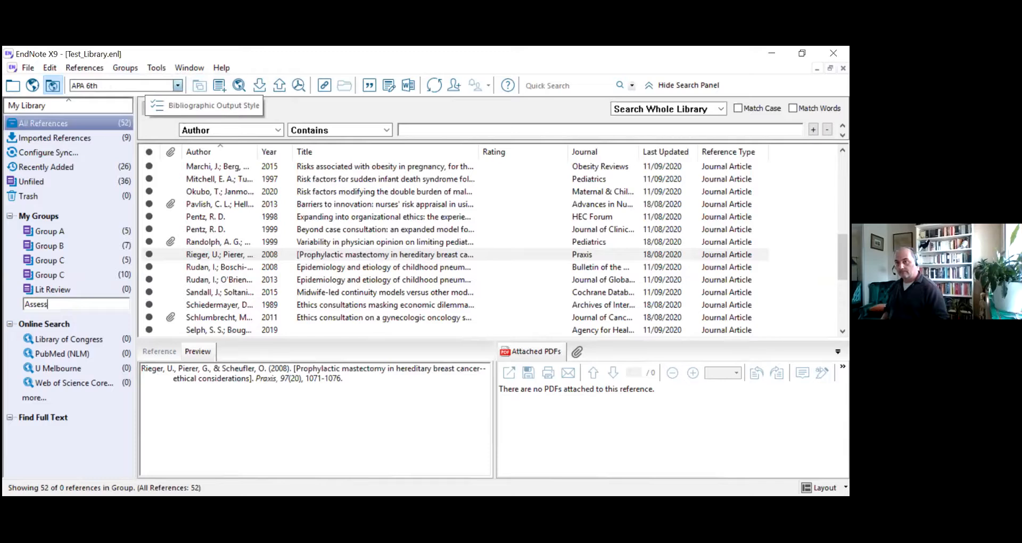
text(ment)
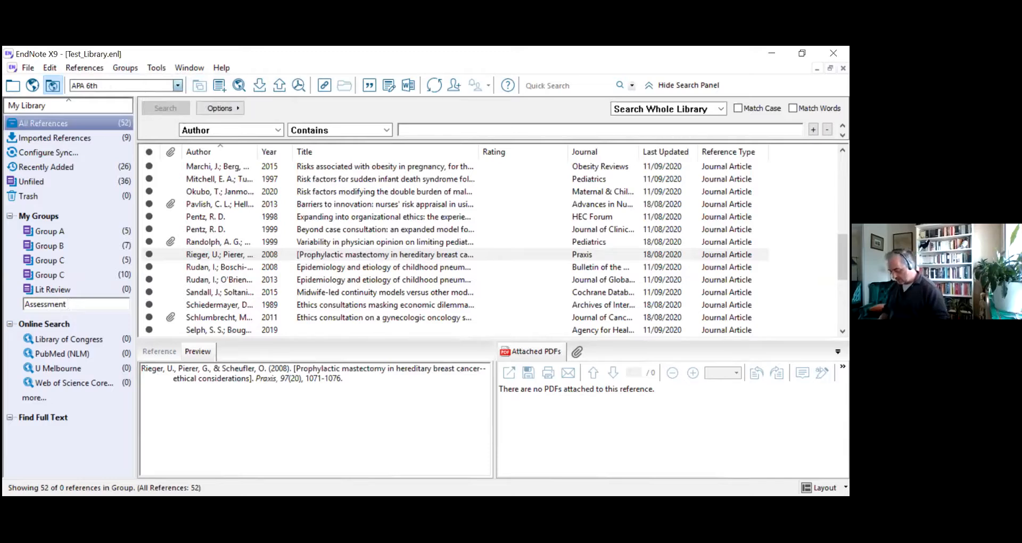
text( One)
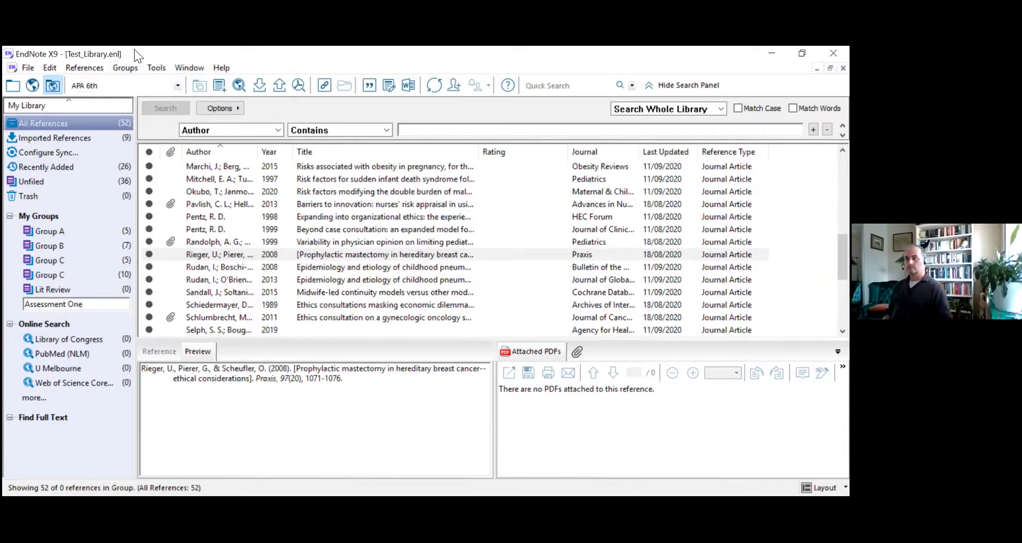
key(Return)
click(259, 215)
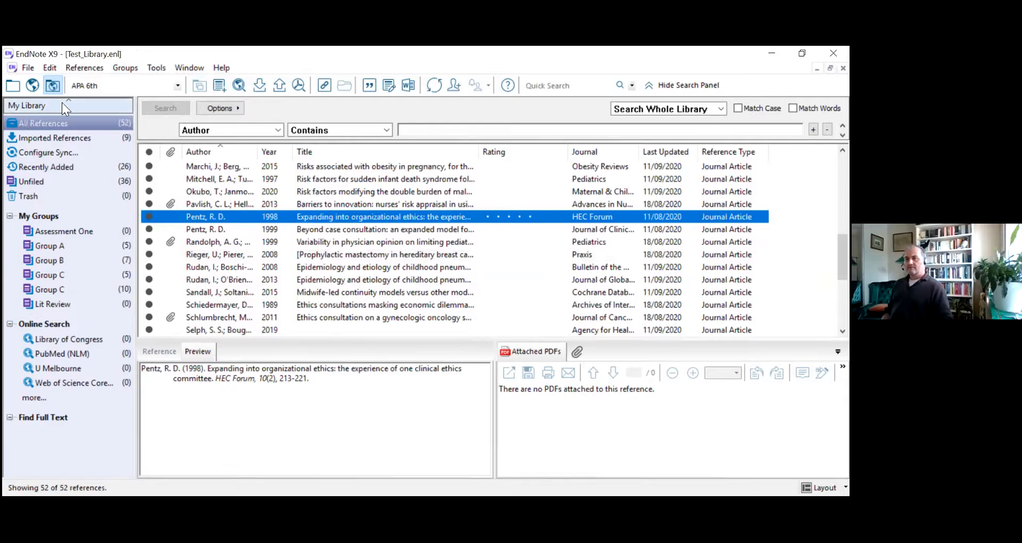
Add both 1999 references plus the prophylactic mastectomy, 2013 "Epidemiology and etiology" and 1989 "Ethics consultations" references to the Assessment One group.
click(43, 124)
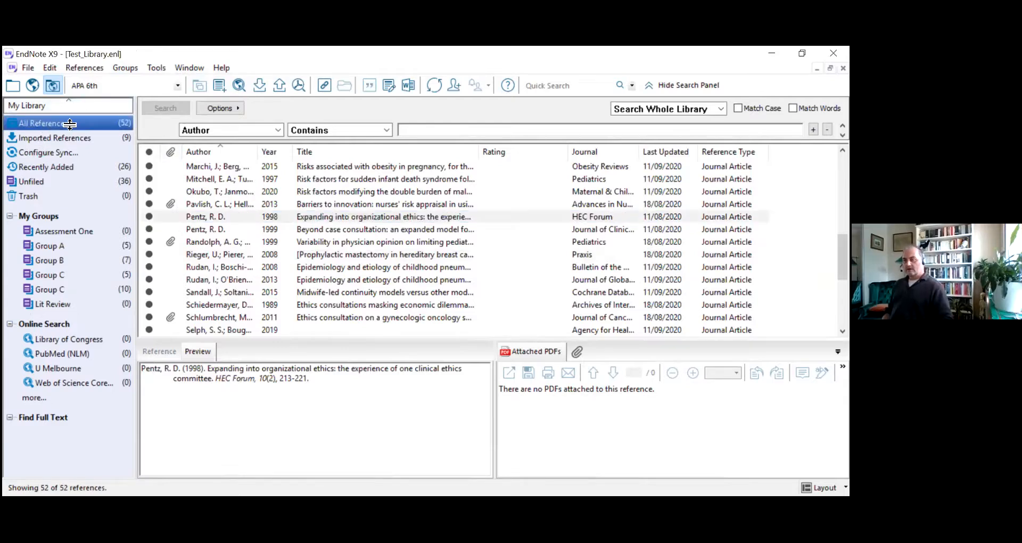
click(237, 255)
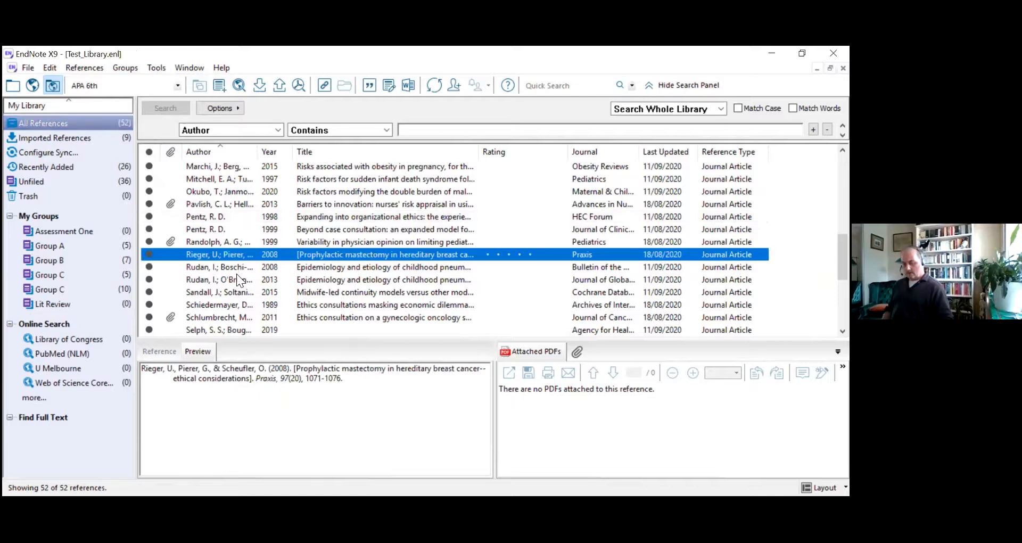
ctrl+click(236, 279)
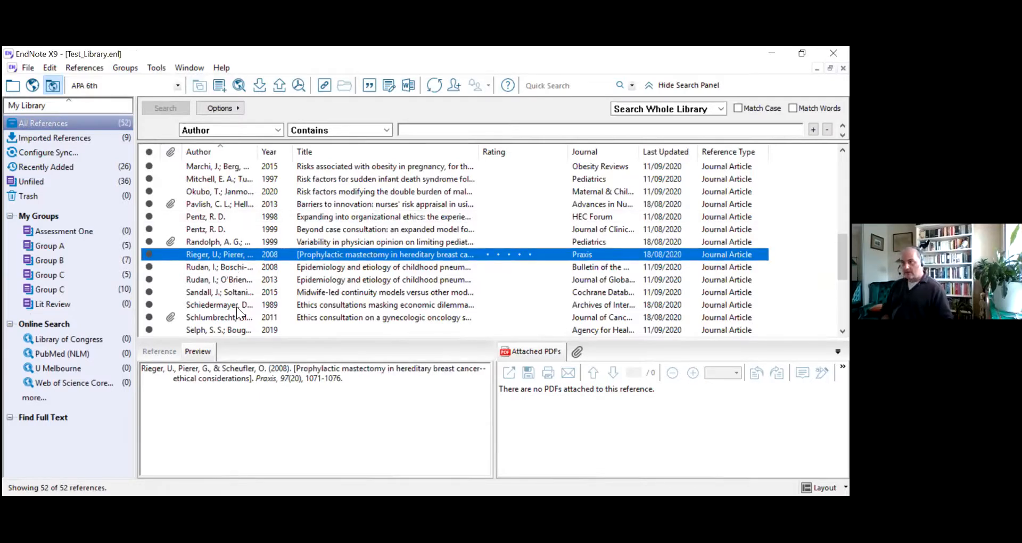
ctrl+click(236, 303)
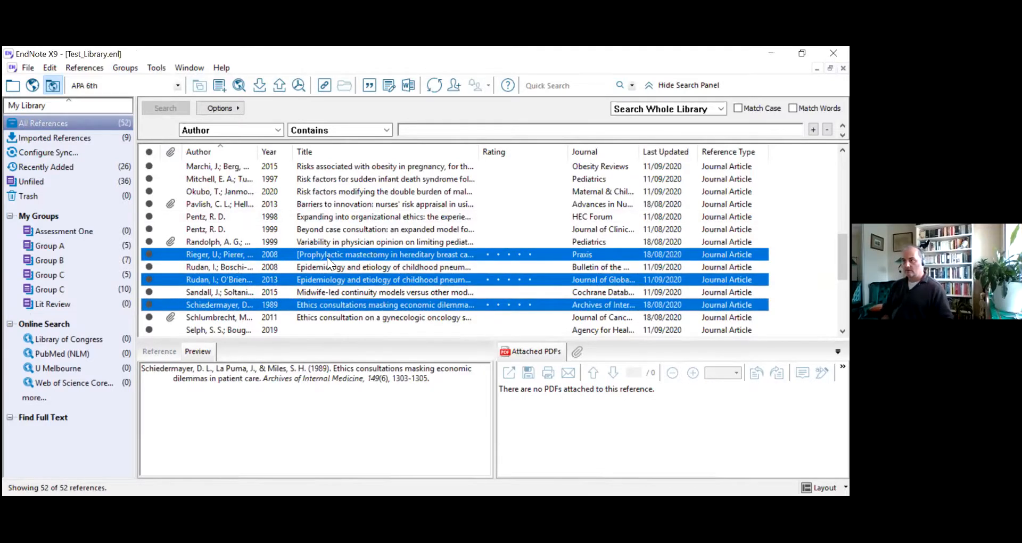
ctrl+click(308, 229)
ctrl+click(309, 243)
drag(277, 276, 109, 233)
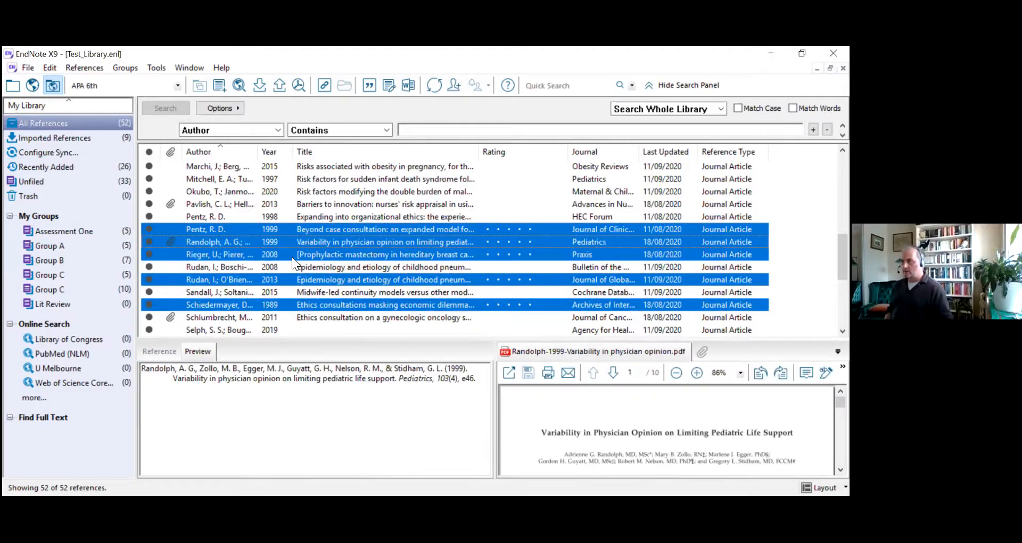
Add seven references from the end of the list, from "Clinical Medical Ethics" to "Intensive care unit prognostic factors", to the Lit Review group.
scroll(301, 260, down, 4)
scroll(255, 219, down, 1)
click(257, 216)
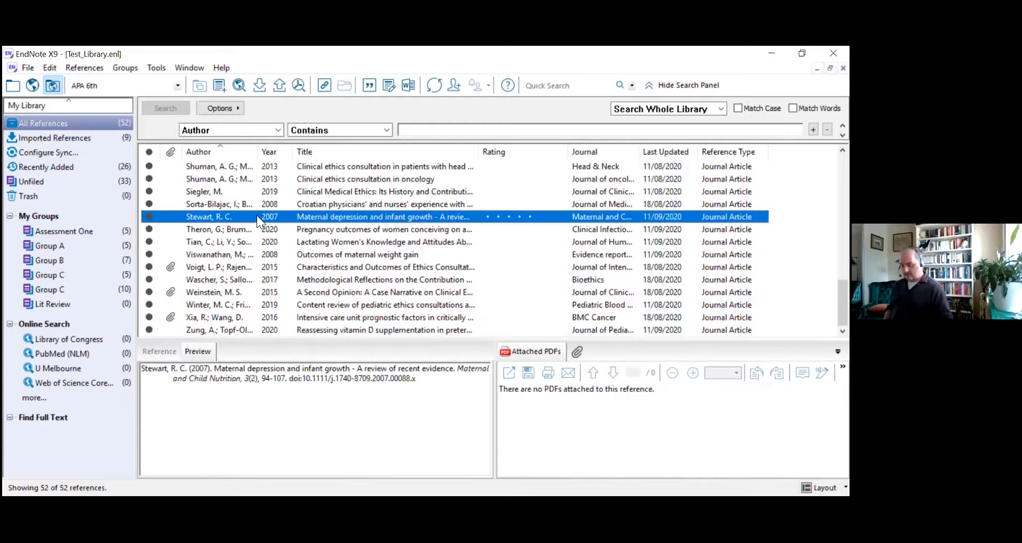
ctrl+click(267, 242)
ctrl+click(281, 292)
ctrl+click(269, 319)
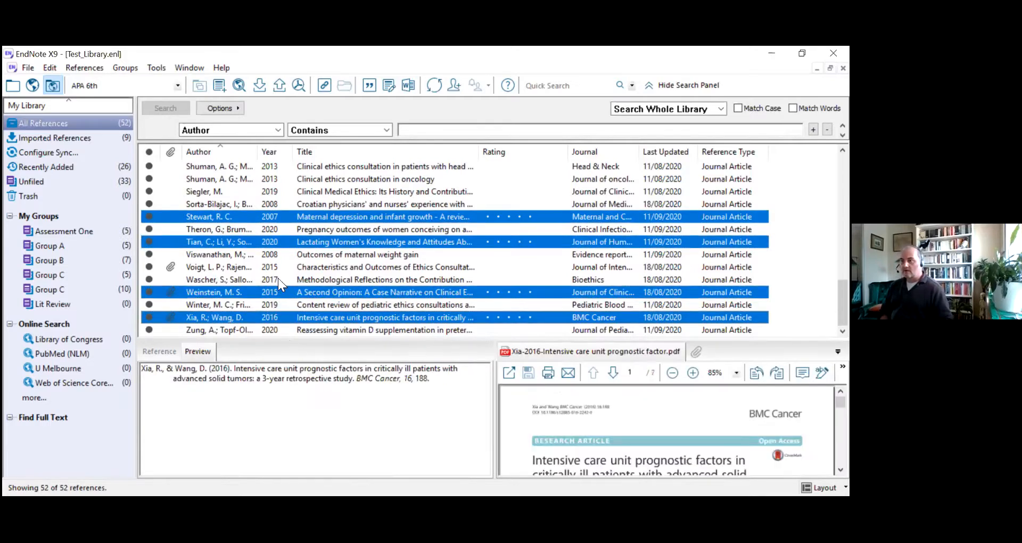
ctrl+click(278, 279)
ctrl+click(289, 305)
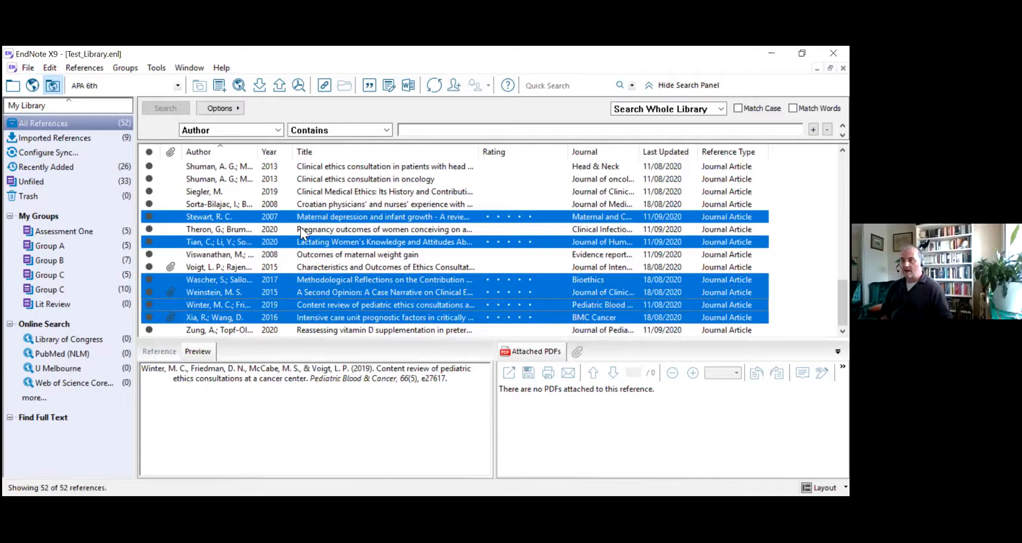
ctrl+click(308, 191)
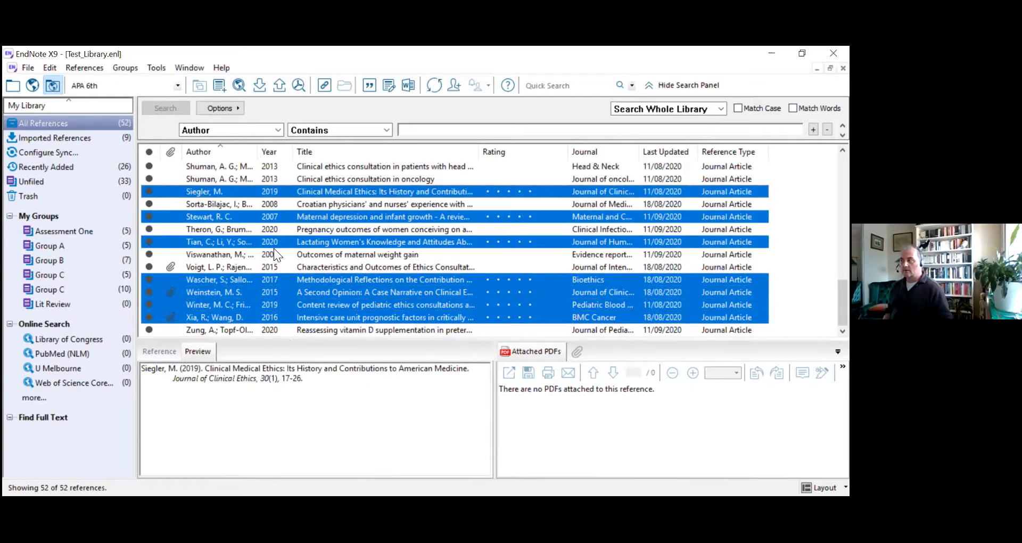
drag(162, 242, 81, 307)
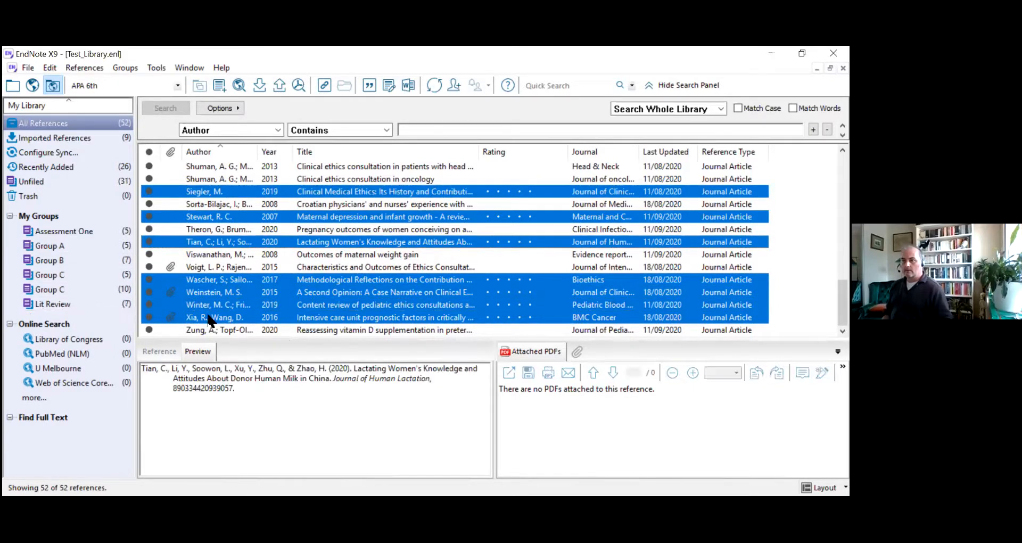
Add the reference "Clinical ethics consultation in oncology" to both Group A and Group B.
click(236, 266)
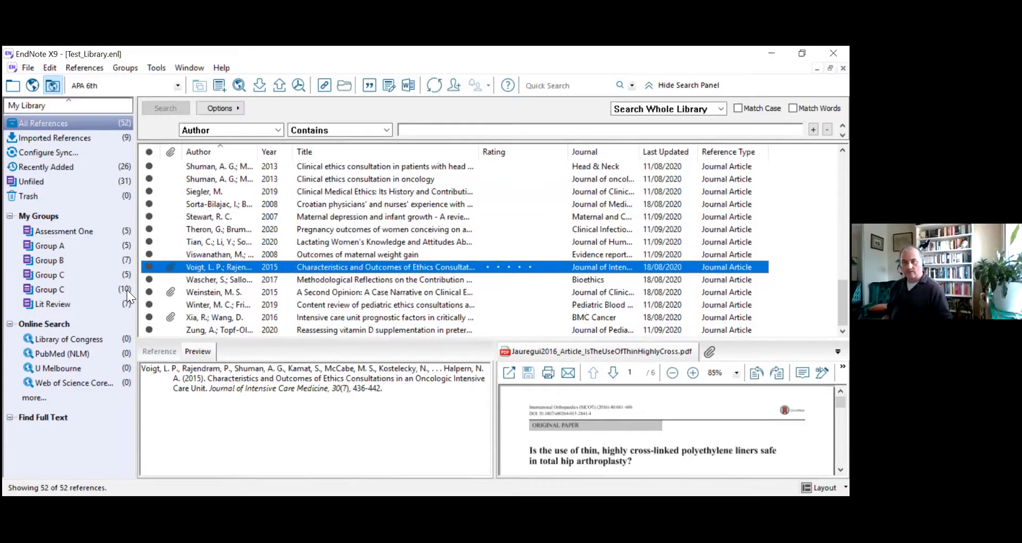
click(217, 181)
drag(209, 184, 59, 246)
drag(206, 179, 60, 260)
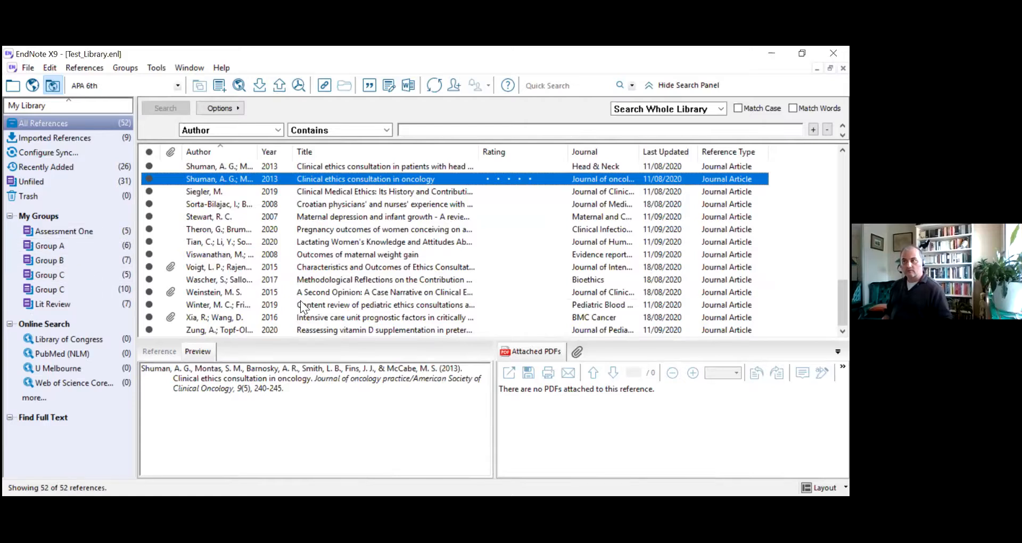
Create a group named "Paper" and add five references to it, from "Expanding into organizational ethics" (1998) to the 2019 Agency for Healthcare Research reference.
click(299, 265)
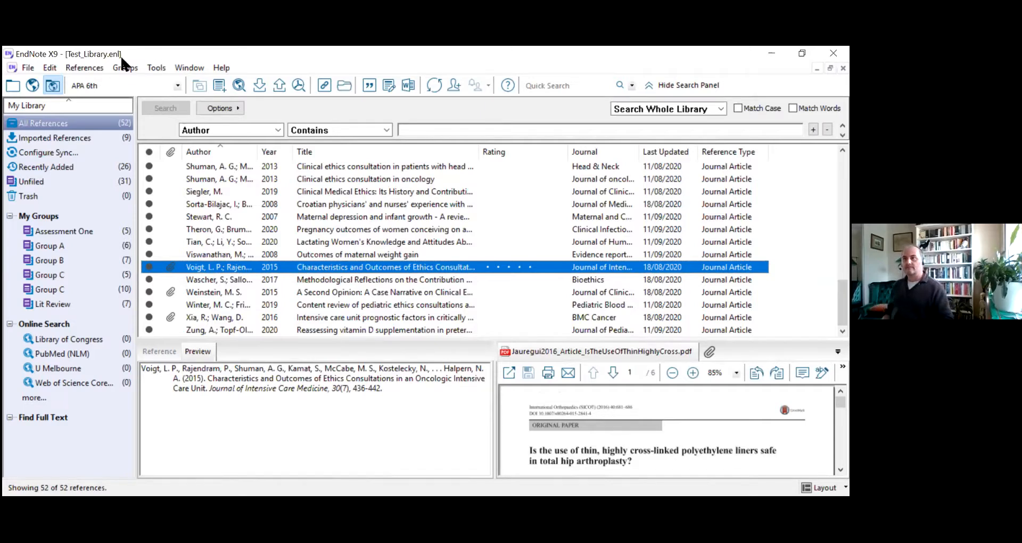
click(126, 67)
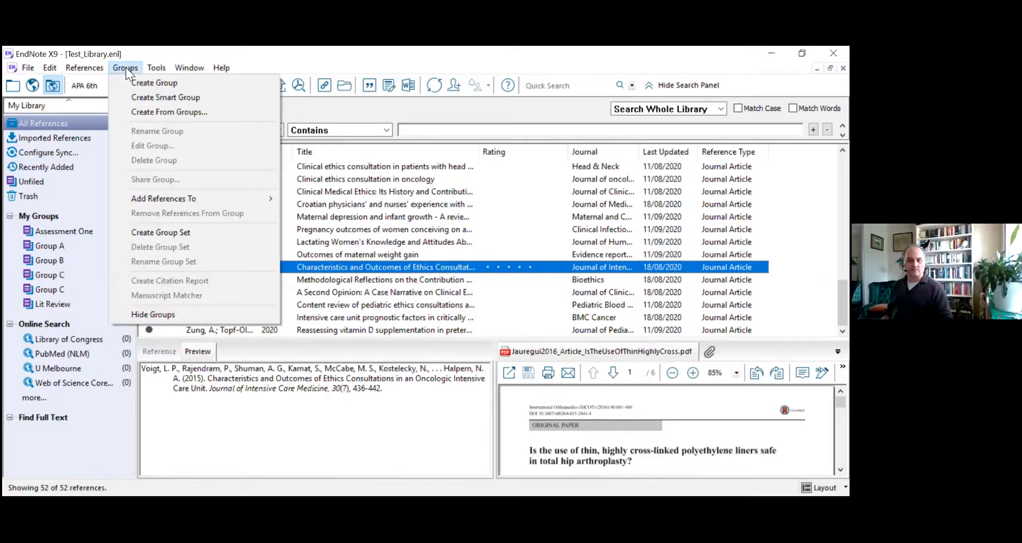
click(144, 83)
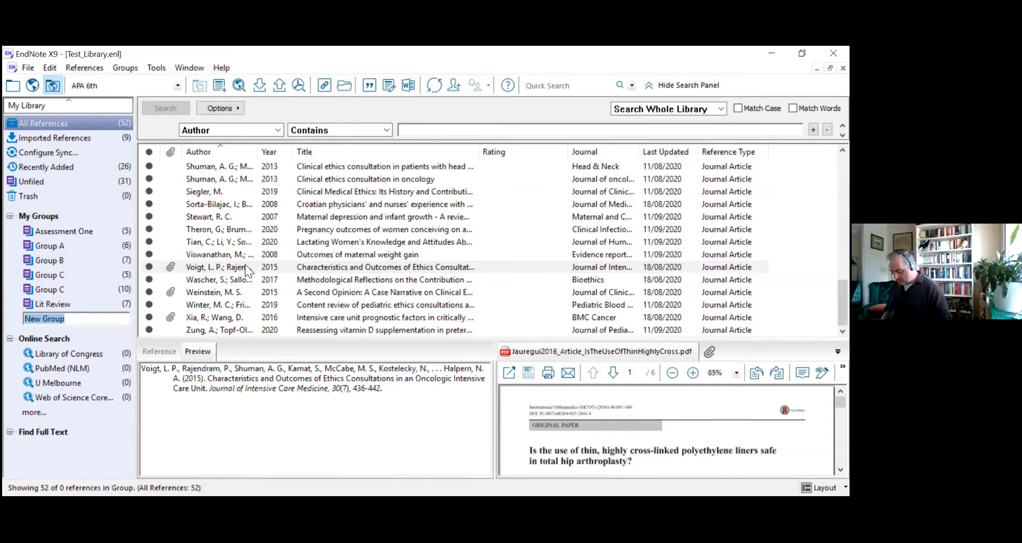
text(Pape)
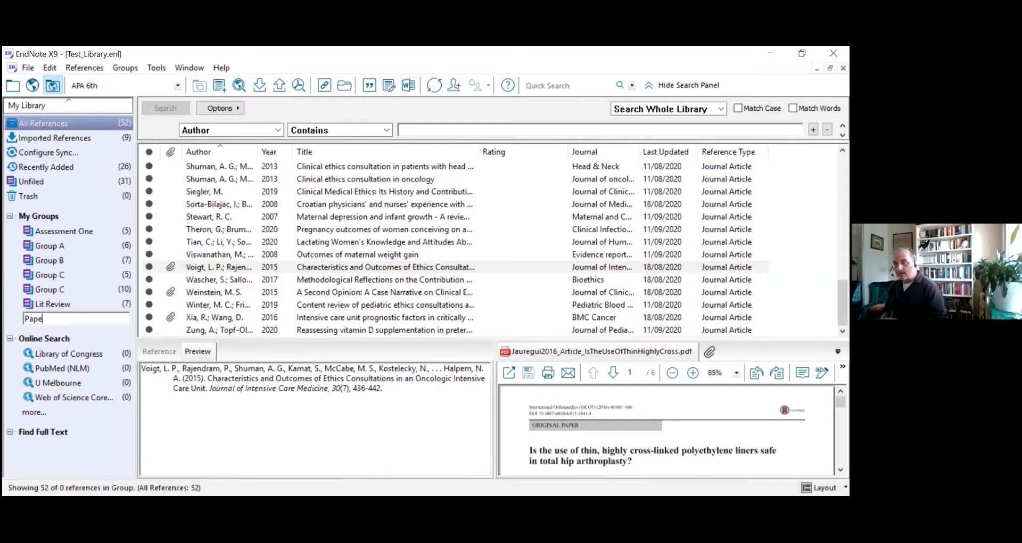
text(r)
key(Return)
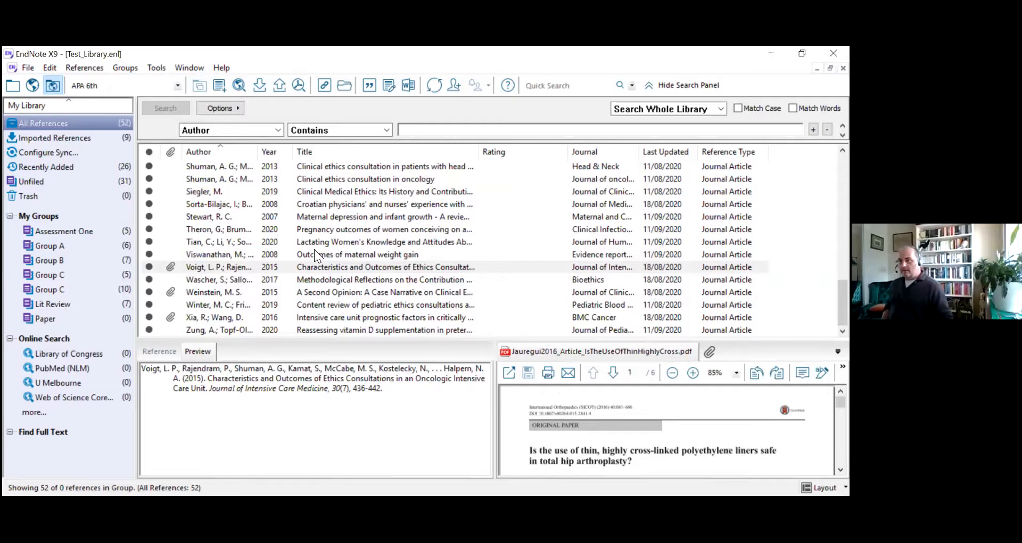
click(314, 251)
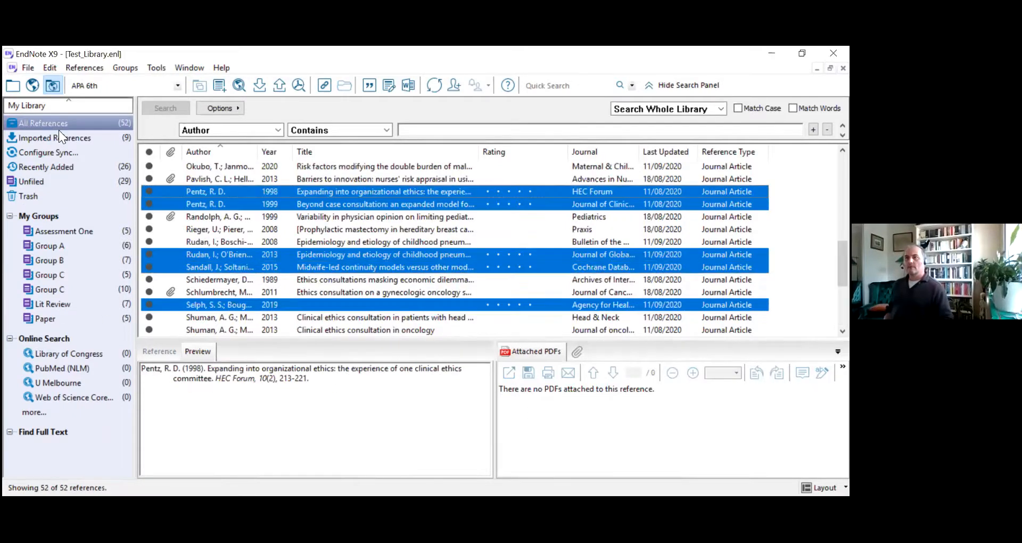
Show the imported references and create a group named "Medline" under My Groups.
click(54, 137)
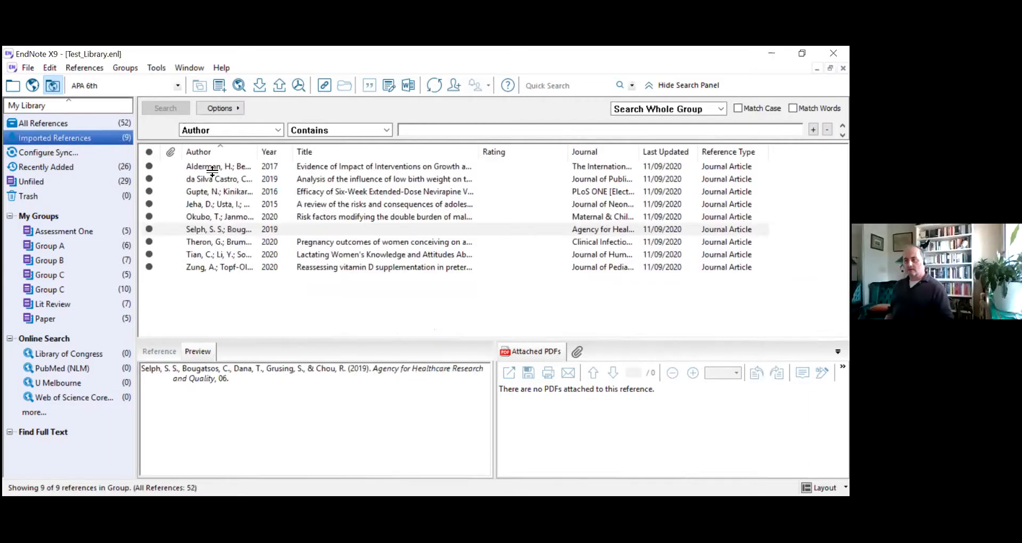
click(212, 170)
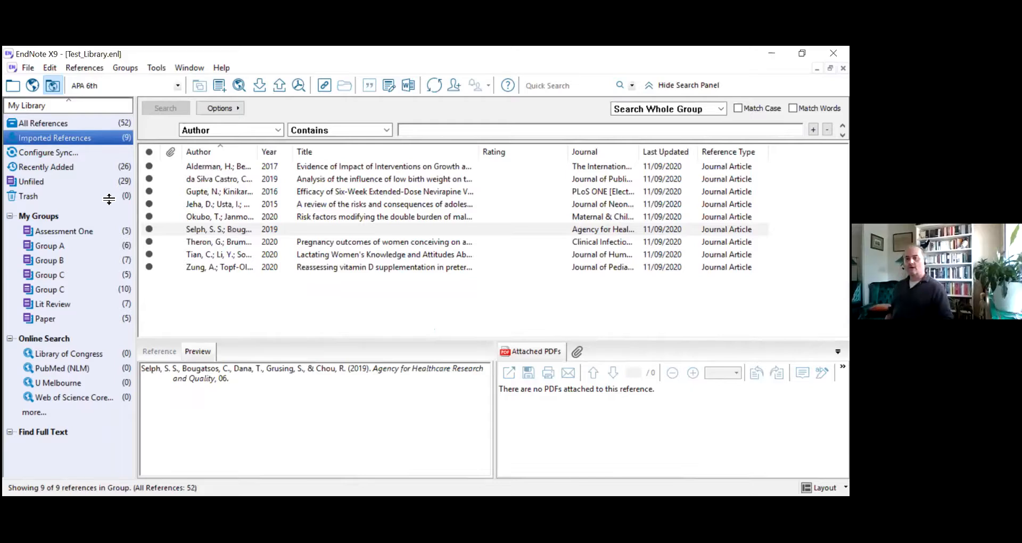
click(125, 68)
click(140, 81)
text(Med)
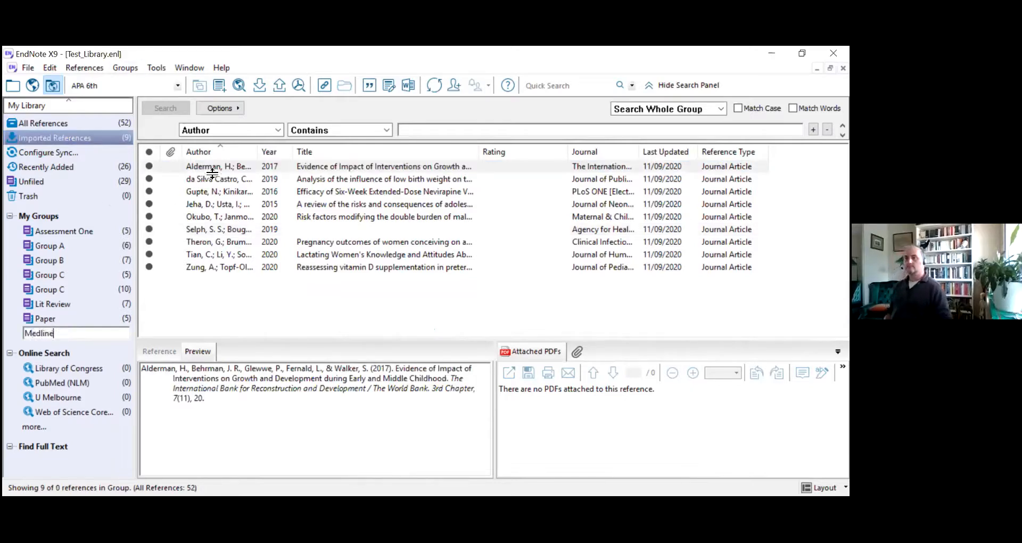
text(line)
key(Return)
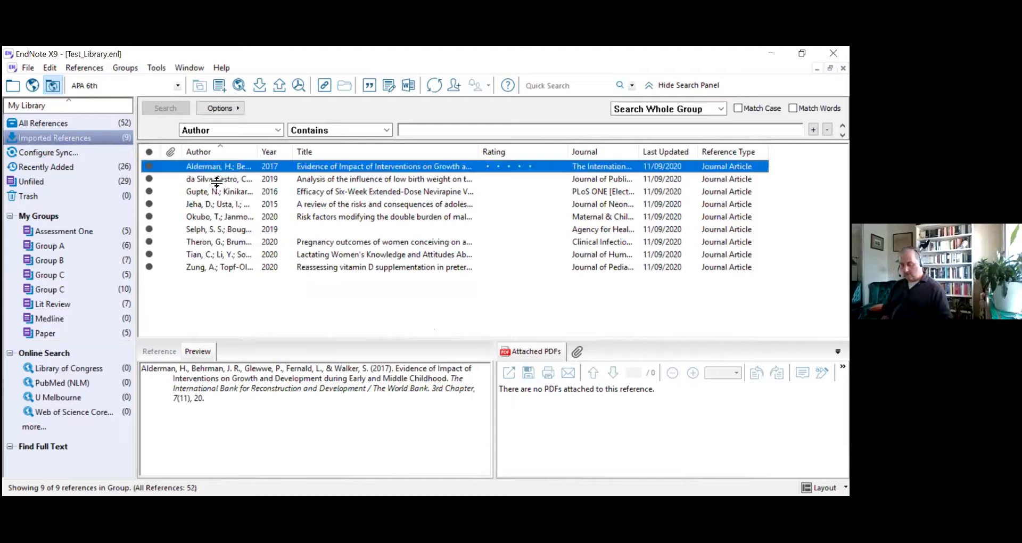
Add all nine imported references to the Medline group.
ctrl+click(213, 183)
ctrl+click(208, 193)
ctrl+click(206, 204)
ctrl+click(205, 217)
ctrl+click(207, 229)
ctrl+click(207, 242)
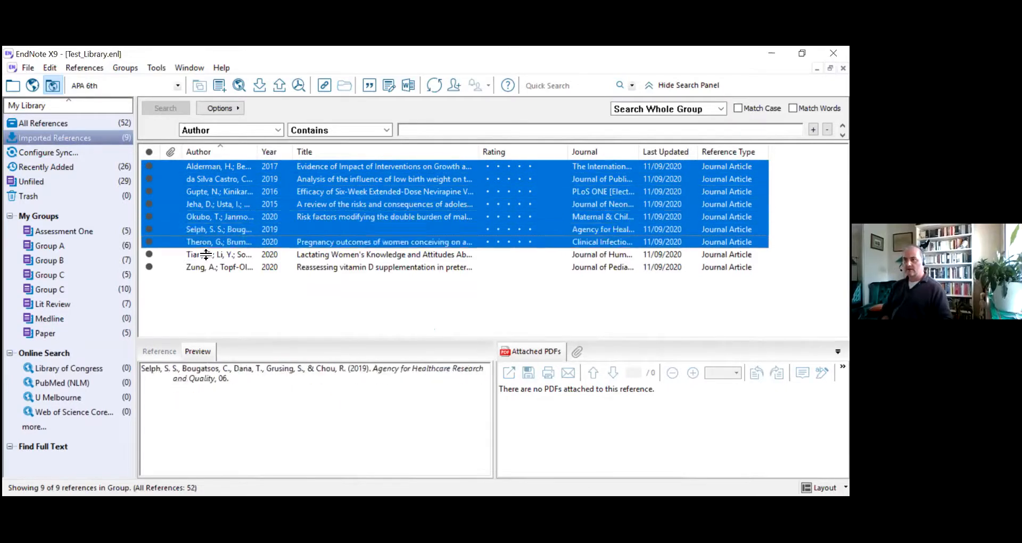
ctrl+click(205, 254)
ctrl+click(205, 267)
drag(221, 219, 71, 318)
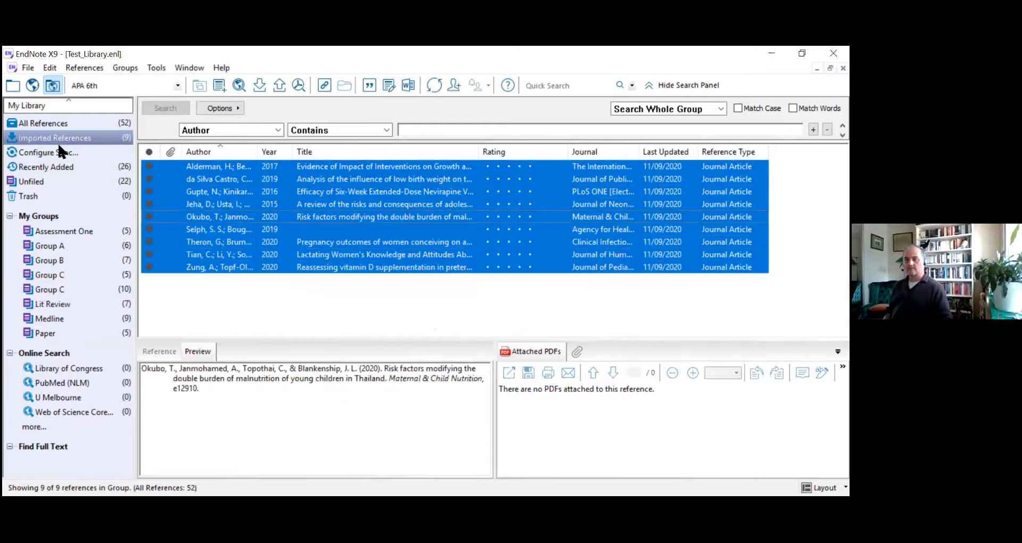
Return to the complete list of references and check the library for duplicates.
click(38, 122)
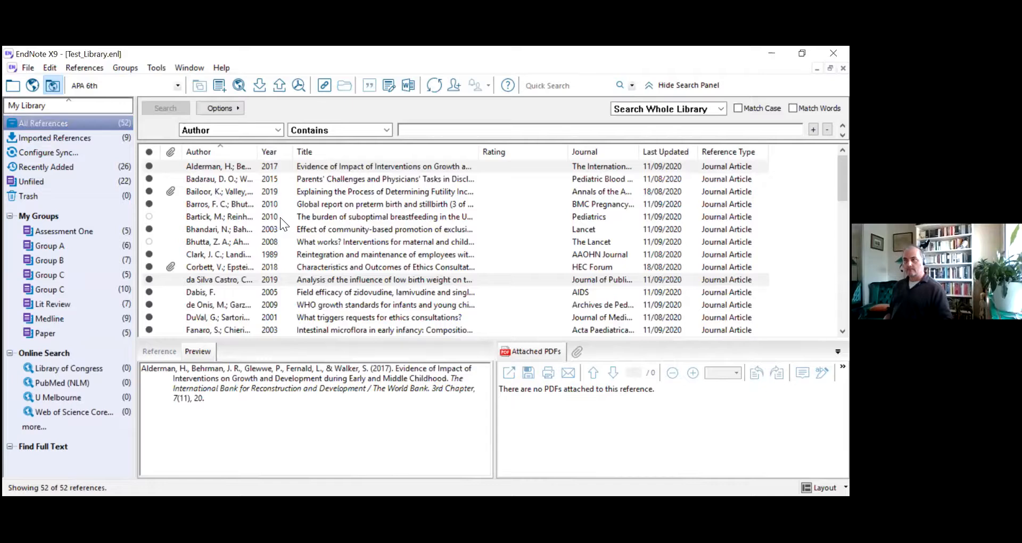
click(280, 217)
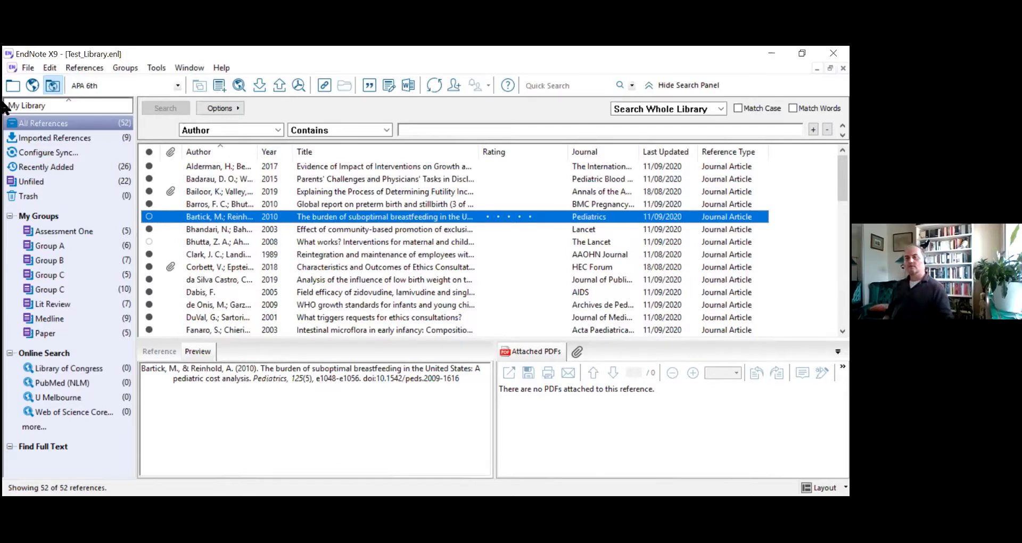
click(85, 68)
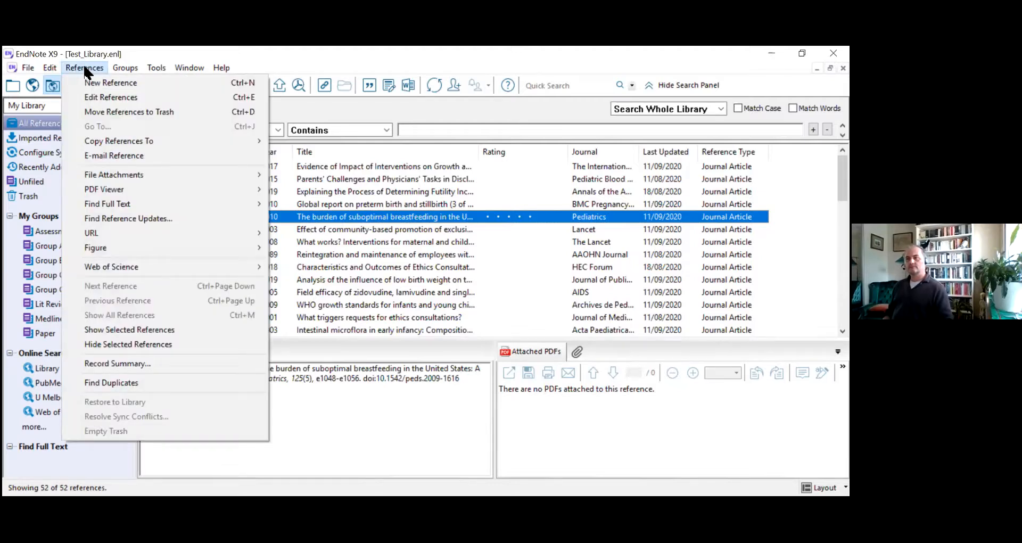
click(161, 382)
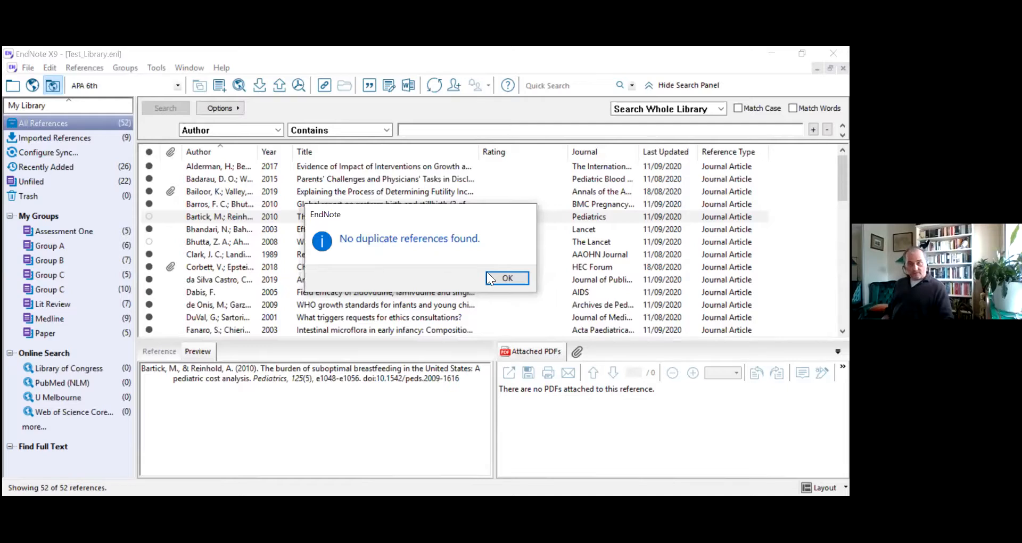
click(507, 279)
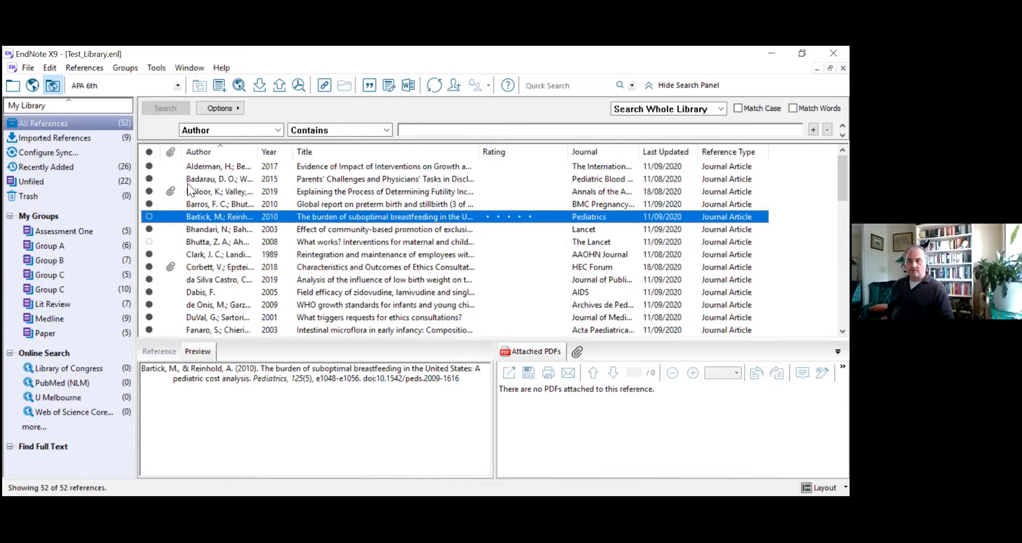
click(80, 67)
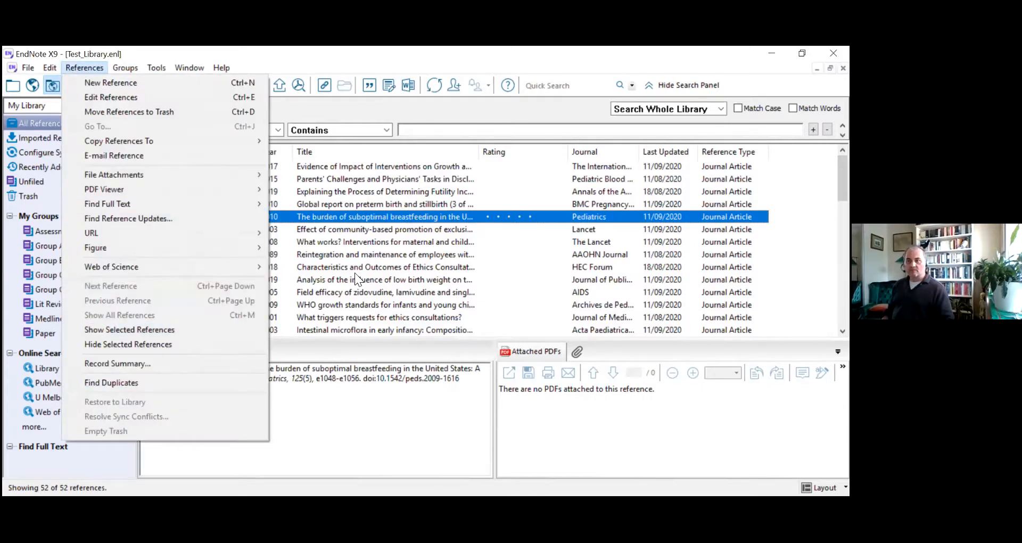
click(391, 244)
click(391, 244)
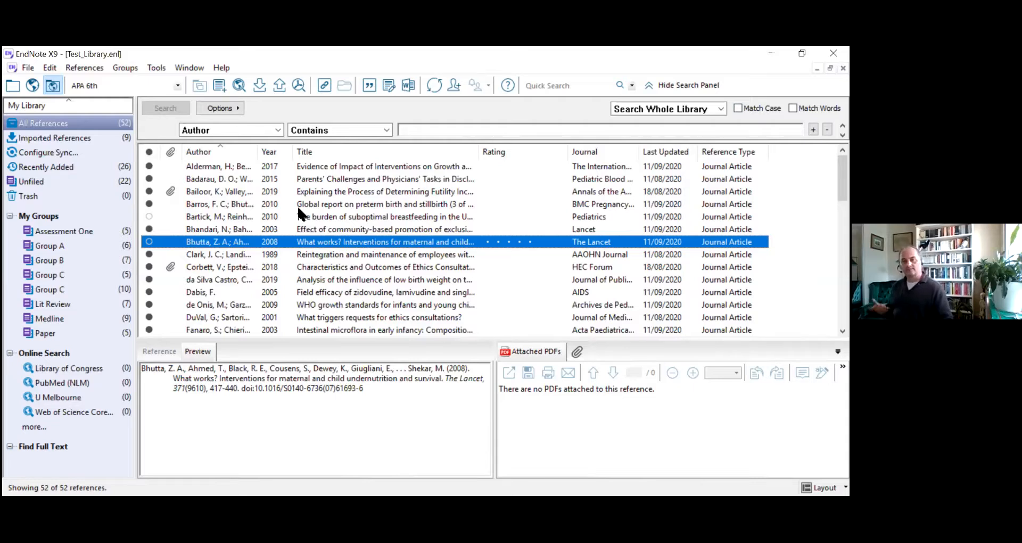
Open the full record of "The burden of suboptimal breastfeeding in the United States" to view its fields, and close it.
double_click(230, 219)
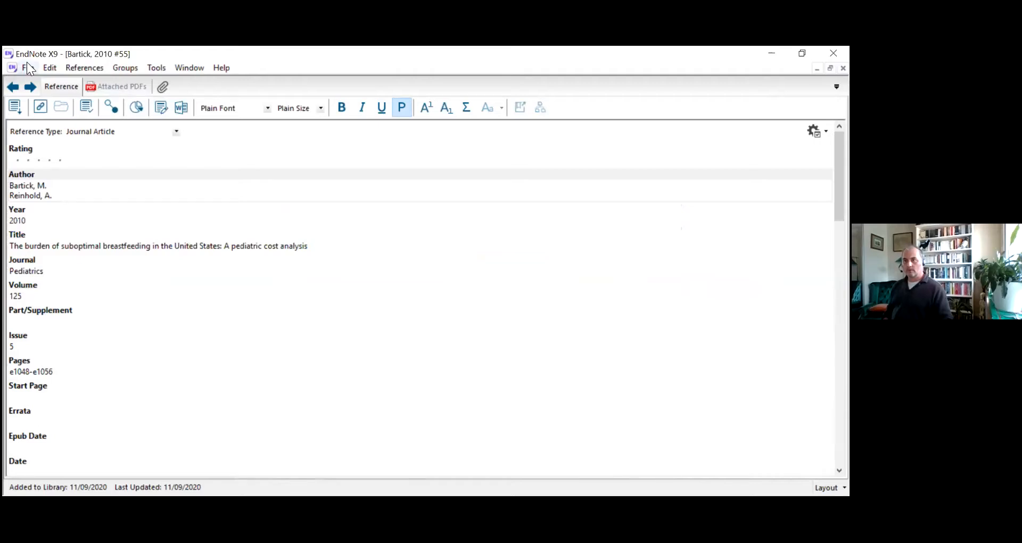
click(27, 68)
click(49, 146)
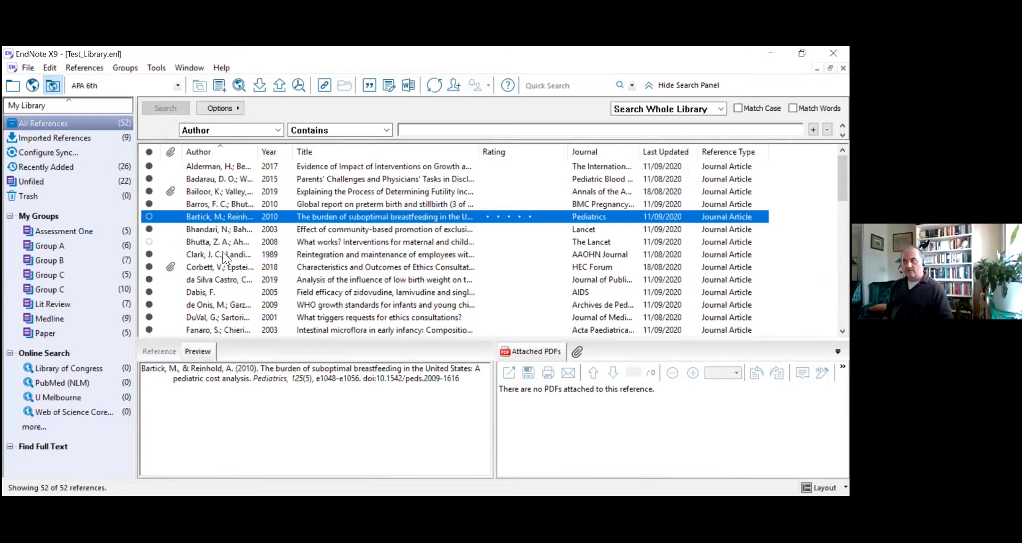
Open the 2018 HEC Forum reference, examine its fields including the abstract, URLs and PDF file attachment, and close it.
click(197, 274)
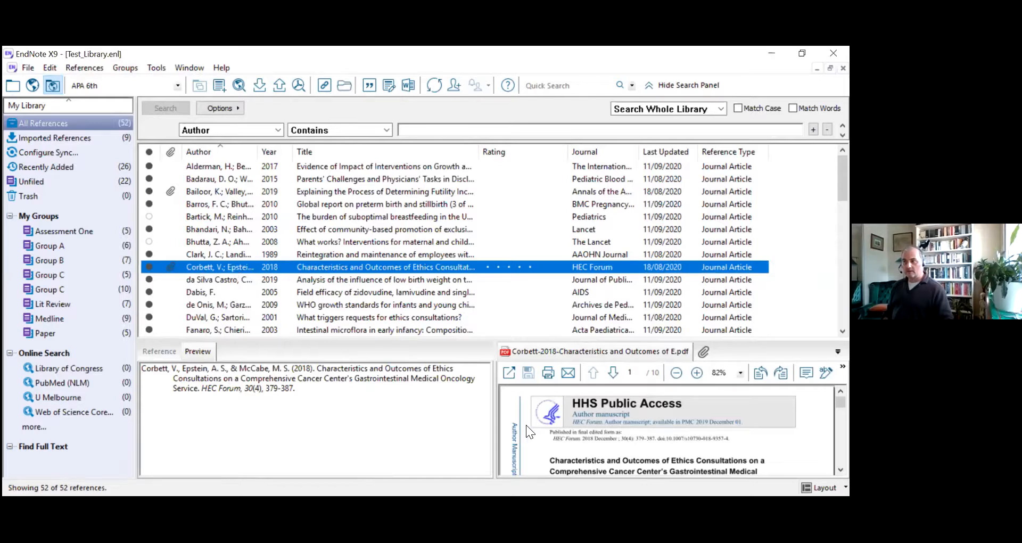
double_click(217, 267)
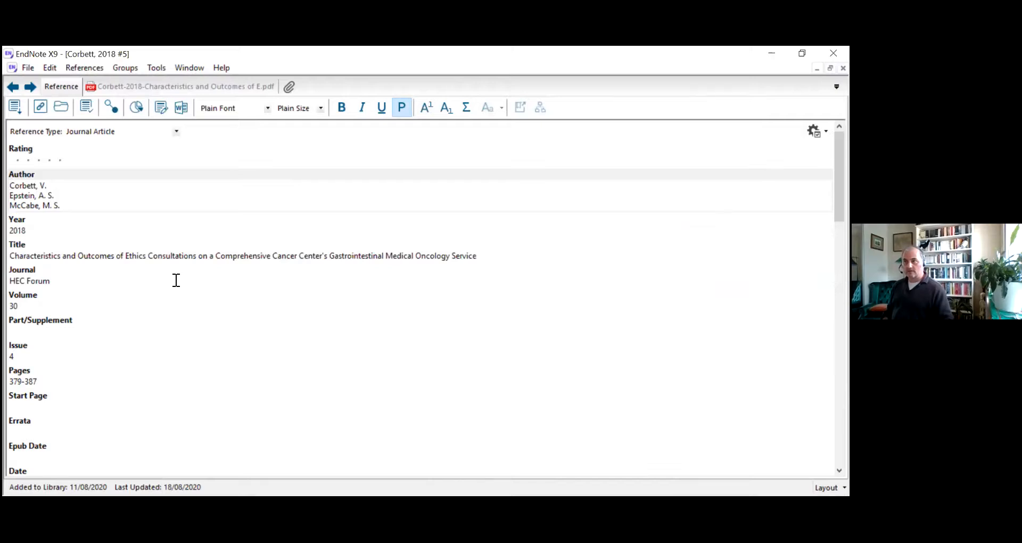
scroll(176, 271, down, 10)
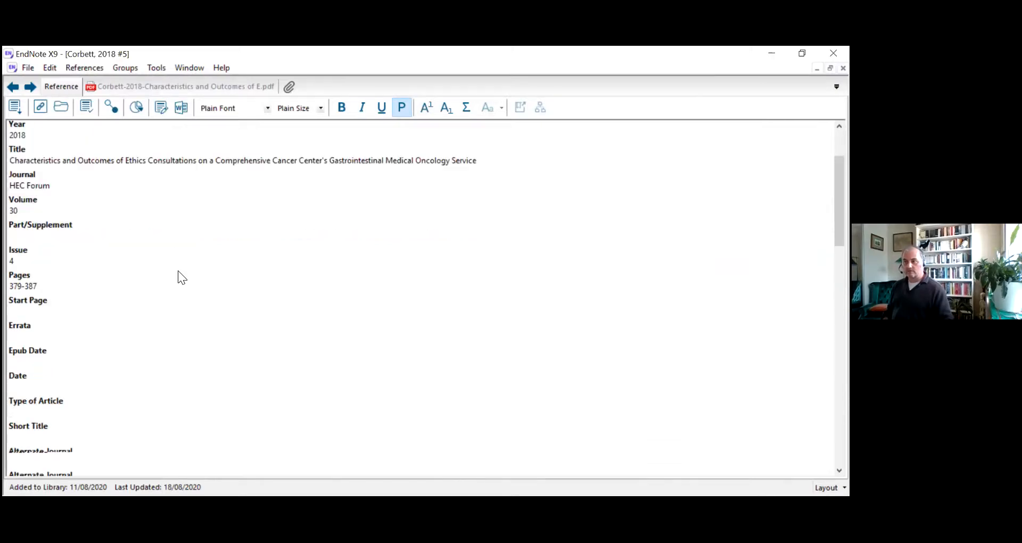
scroll(180, 265, down, 10)
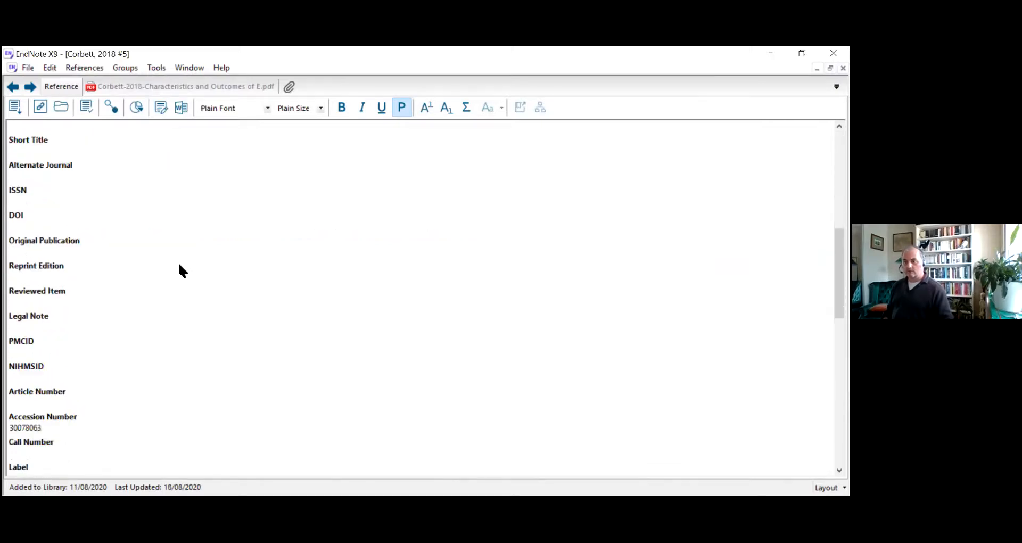
scroll(180, 266, down, 10)
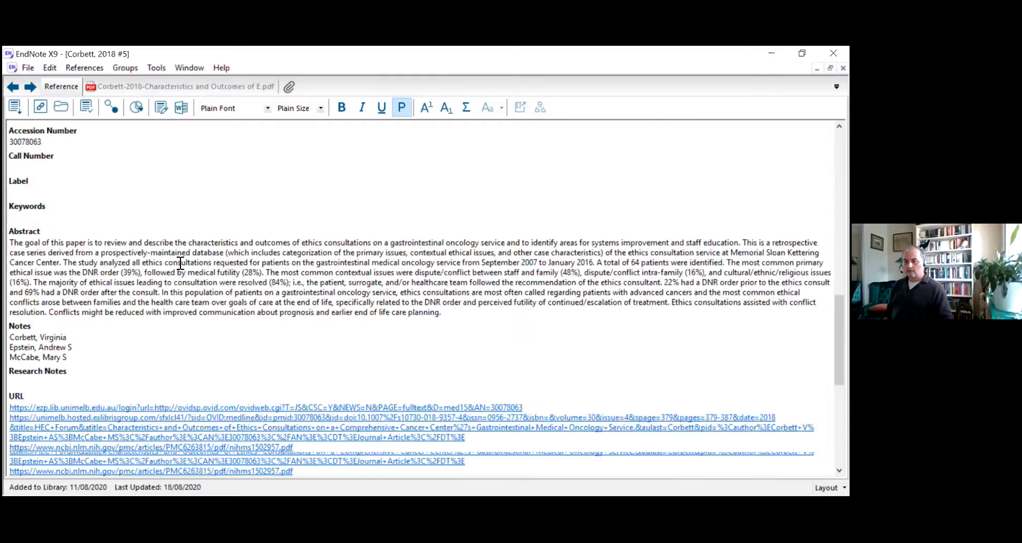
scroll(59, 345, down, 2)
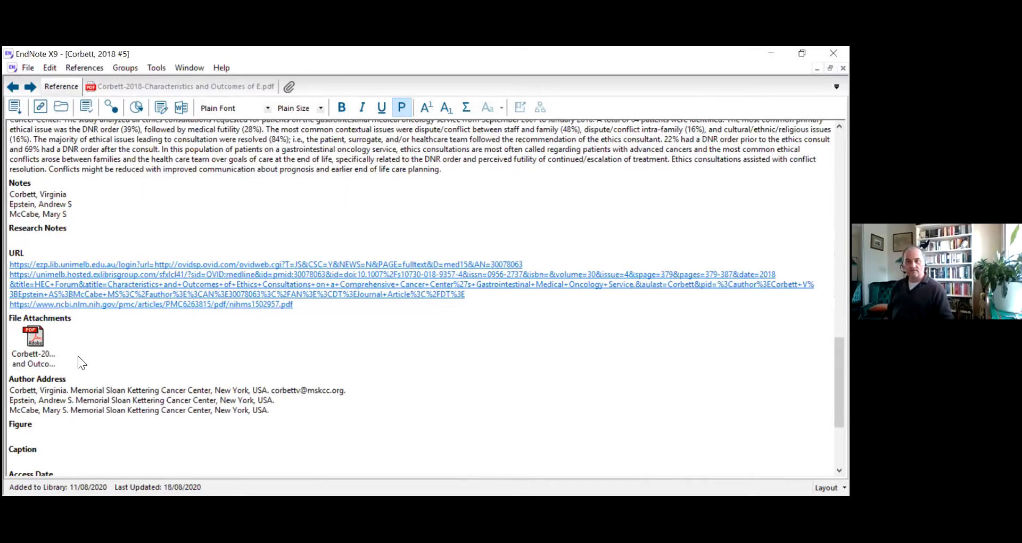
click(28, 69)
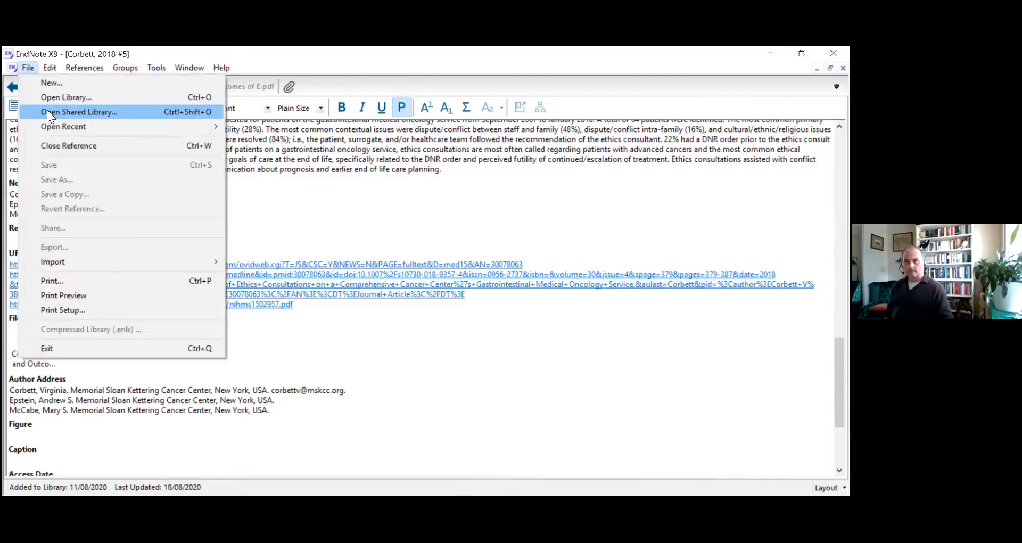
click(65, 144)
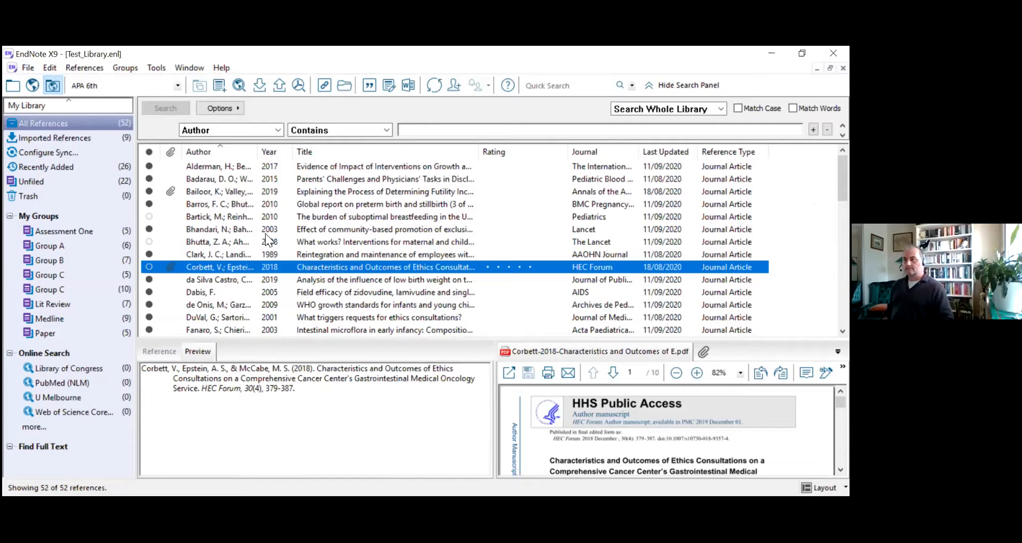
Start Find Full Text for nine references: "Global report on preterm birth" through "Reintegration and maintenance", and "Field efficacy of zidovudine" through "Intestinal microflora".
click(212, 205)
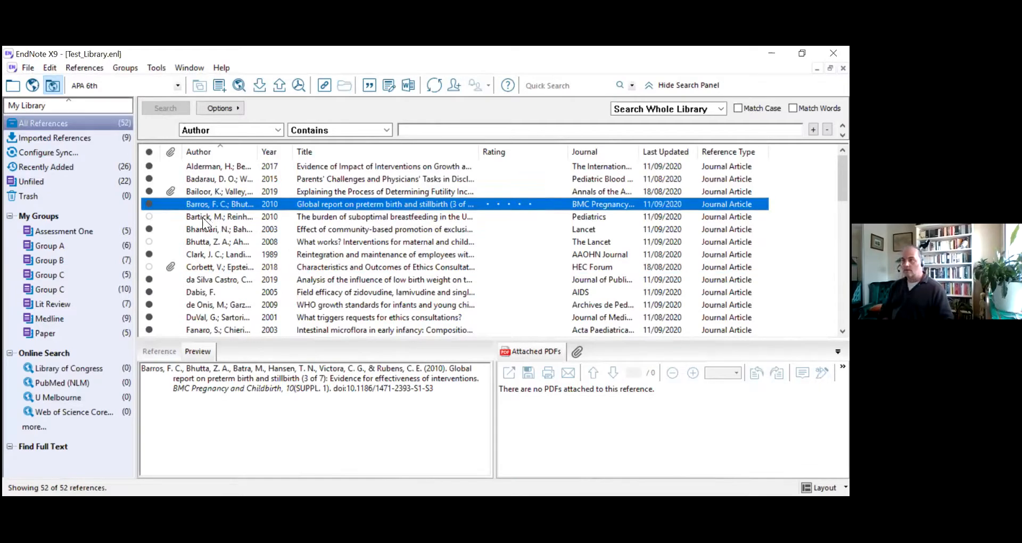
shift+click(203, 218)
shift+click(207, 230)
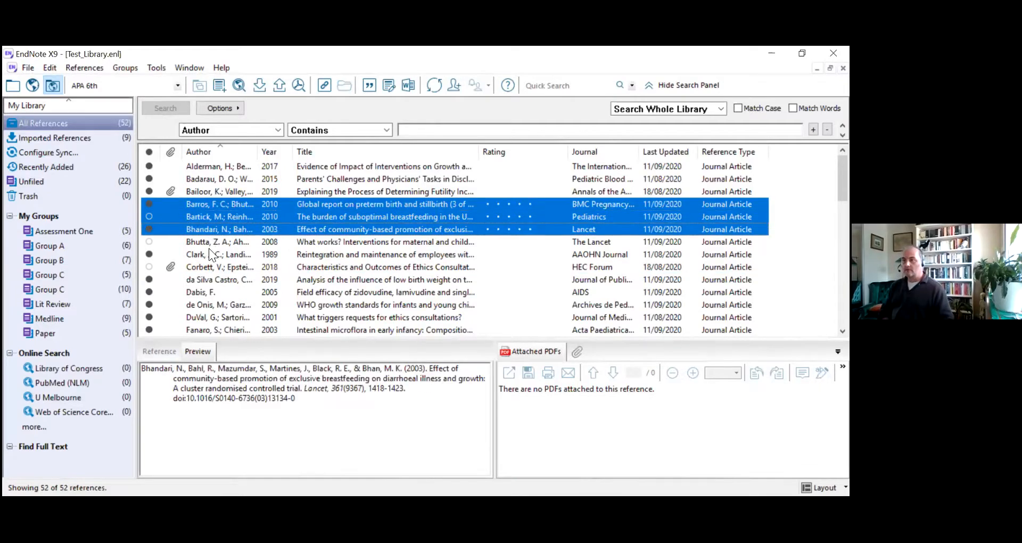
shift+click(210, 244)
shift+click(213, 254)
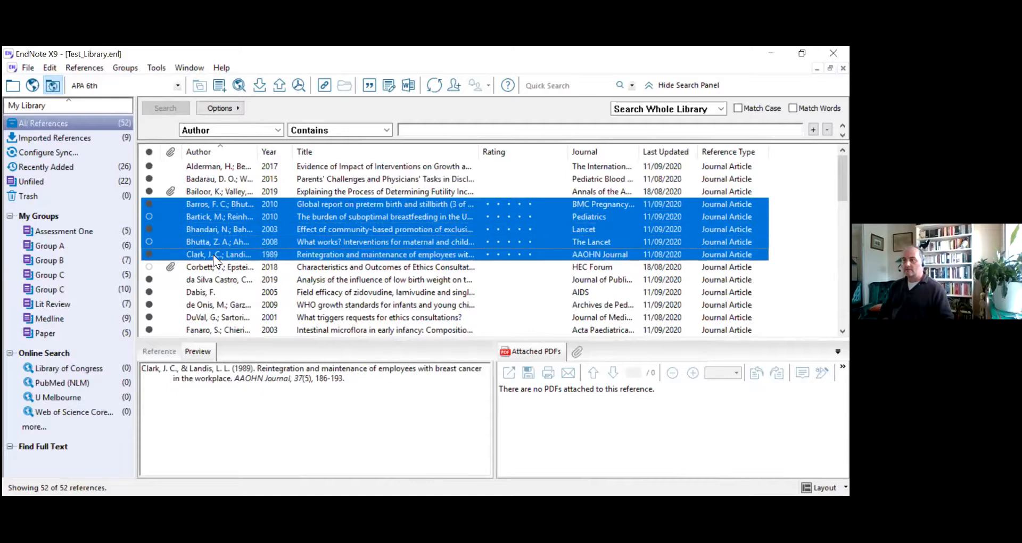
ctrl+click(204, 305)
ctrl+click(207, 317)
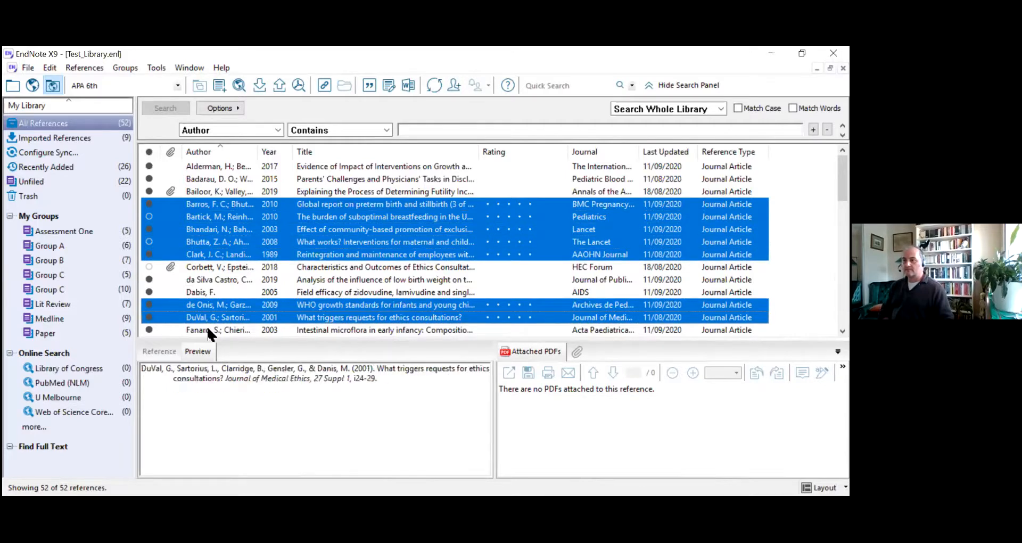
ctrl+click(208, 330)
ctrl+click(201, 292)
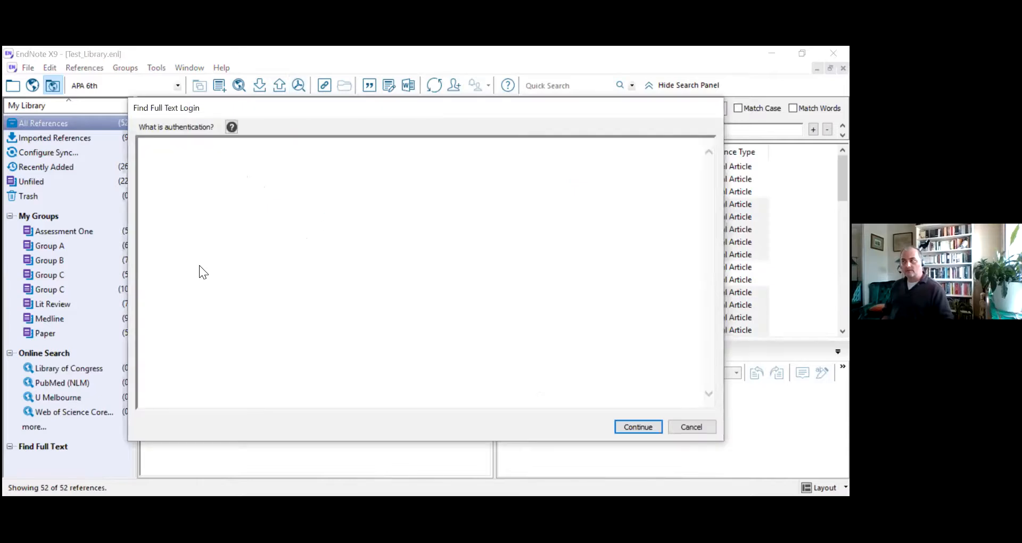
Sign in to the university login with the username and account password, and continue the Find Full Text request.
text(jimb)
scroll(364, 288, down, 2)
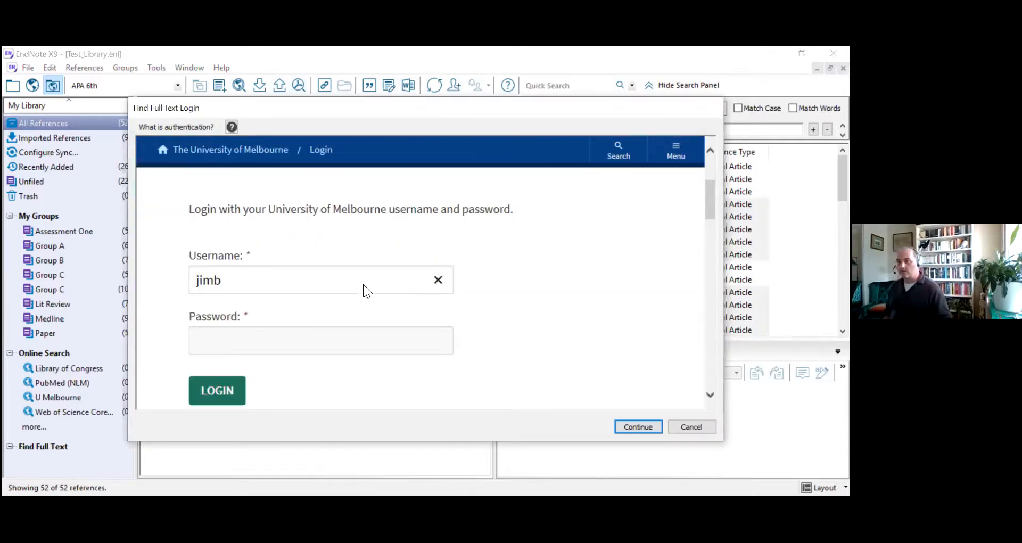
click(258, 301)
text(••••••••)
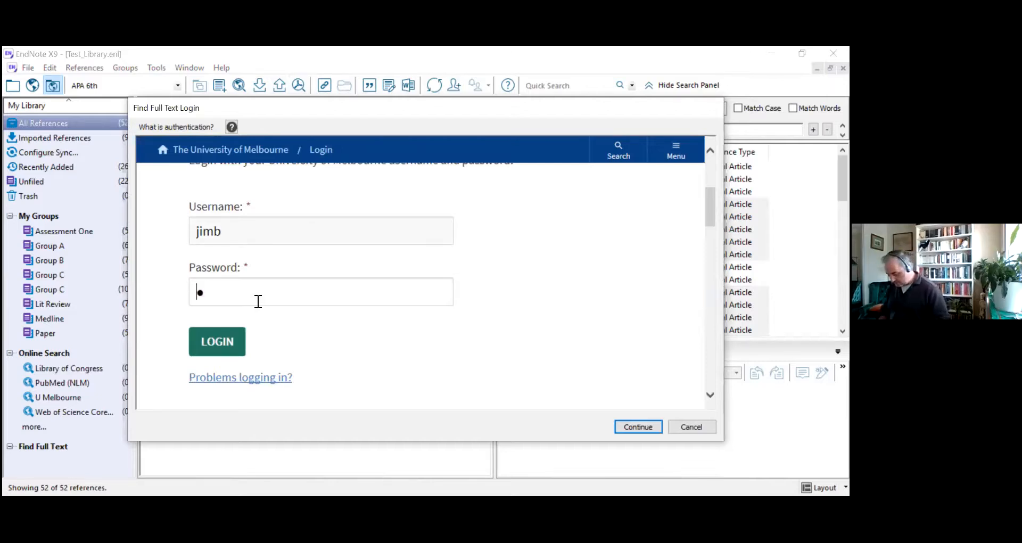
text(•••)
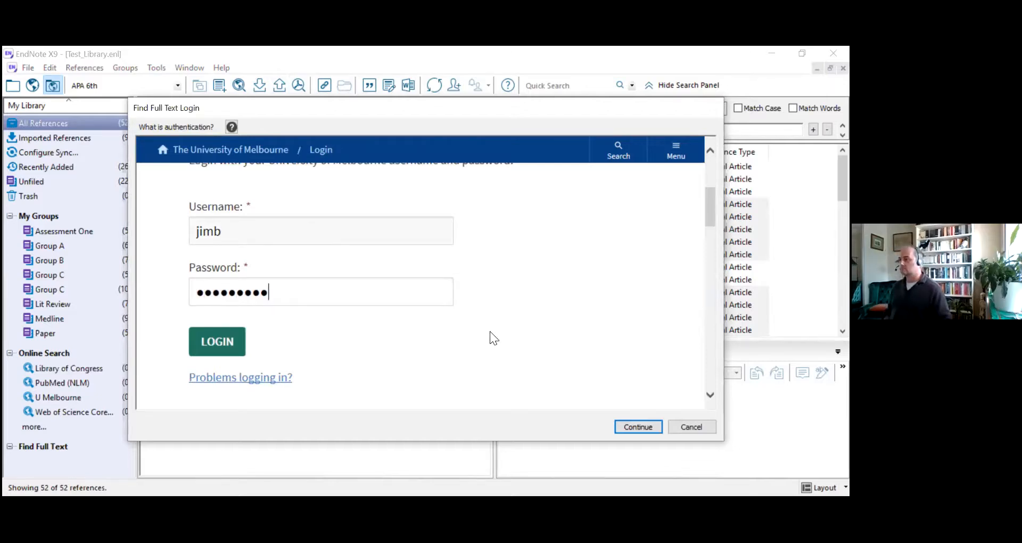
click(648, 430)
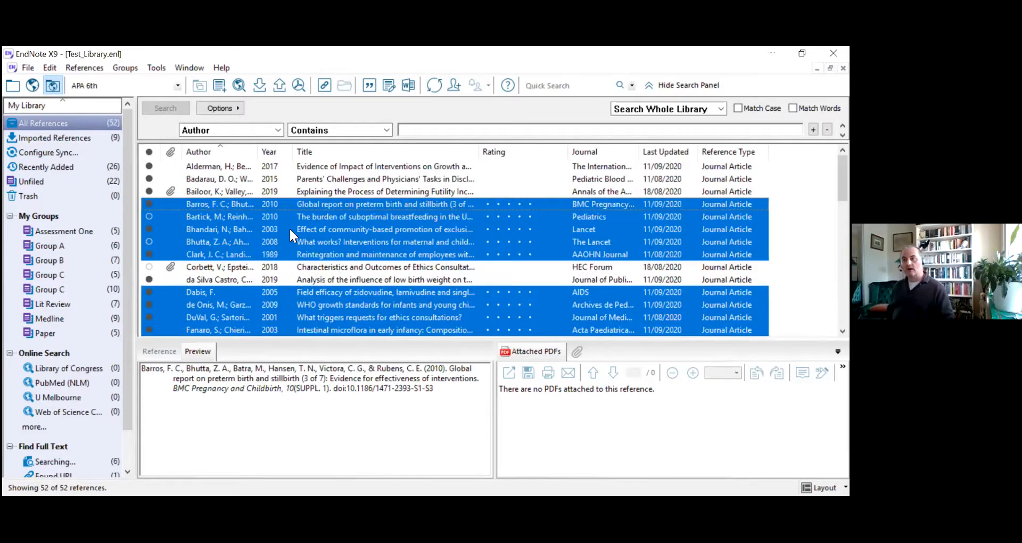
scroll(290, 228, down, 1)
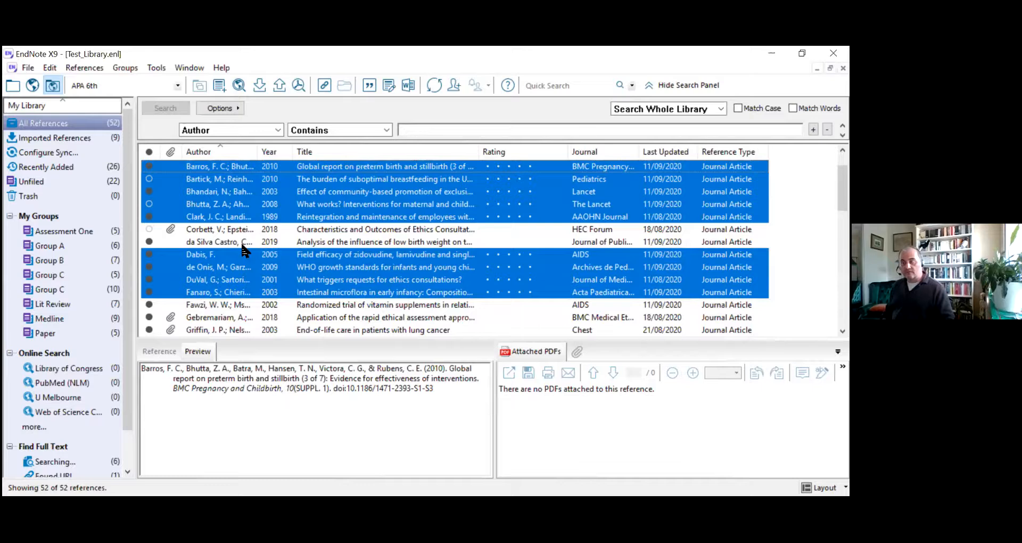
scroll(245, 251, up, 1)
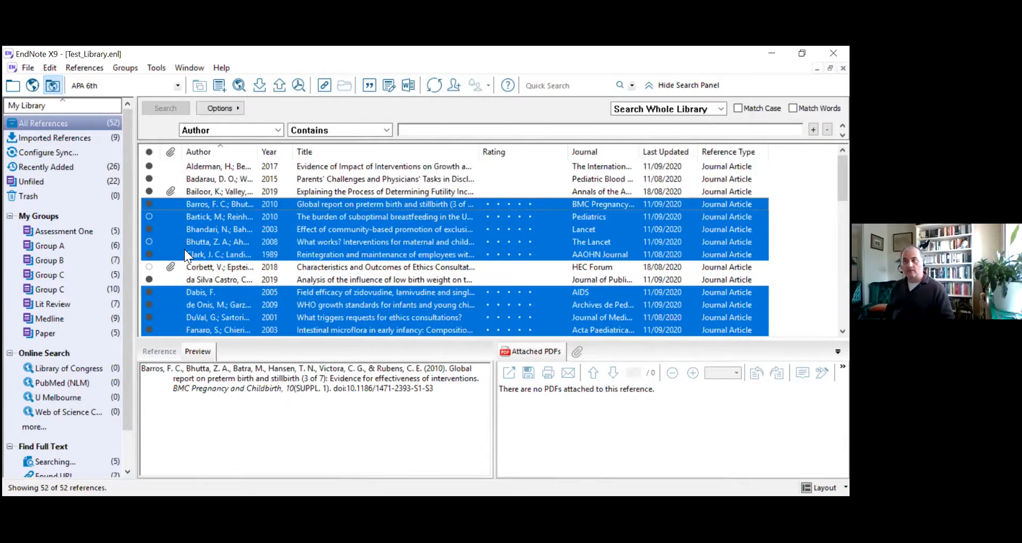
scroll(184, 249, down, 1)
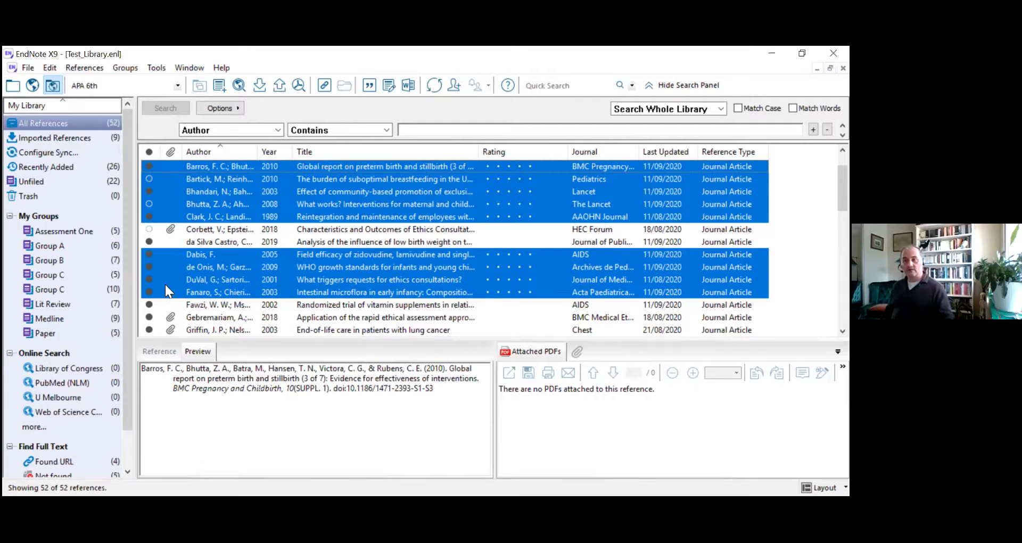
scroll(80, 346, down, 1)
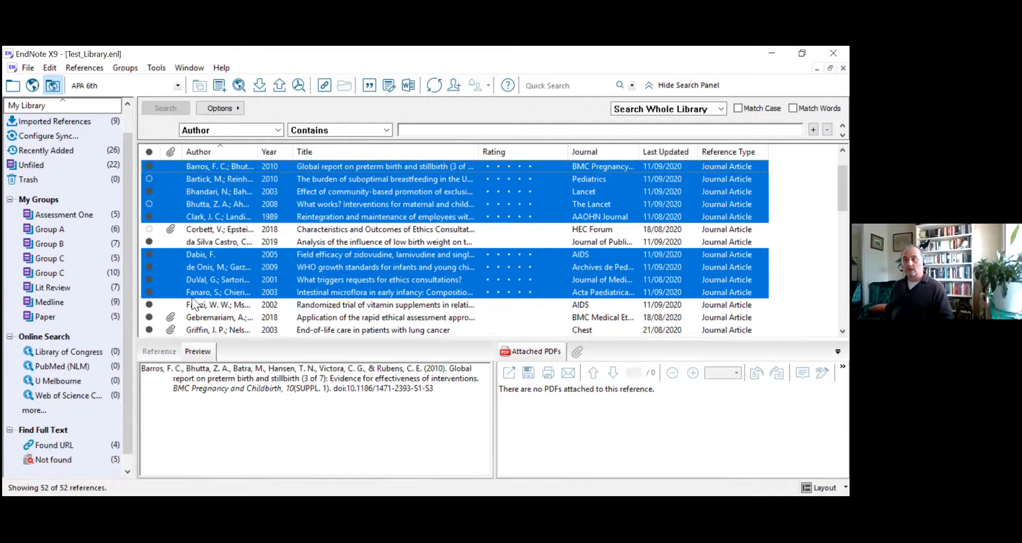
scroll(173, 192, up, 1)
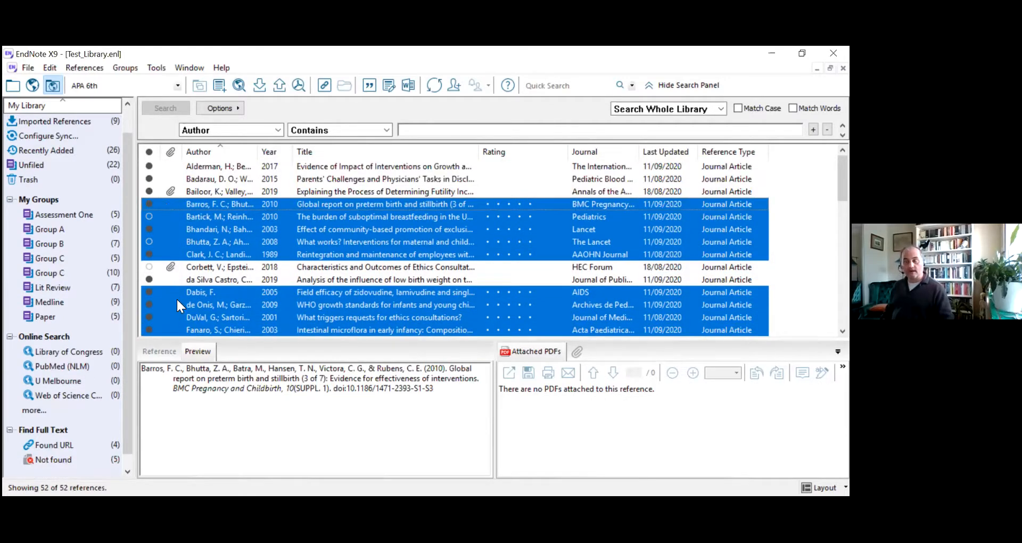
scroll(192, 243, down, 1)
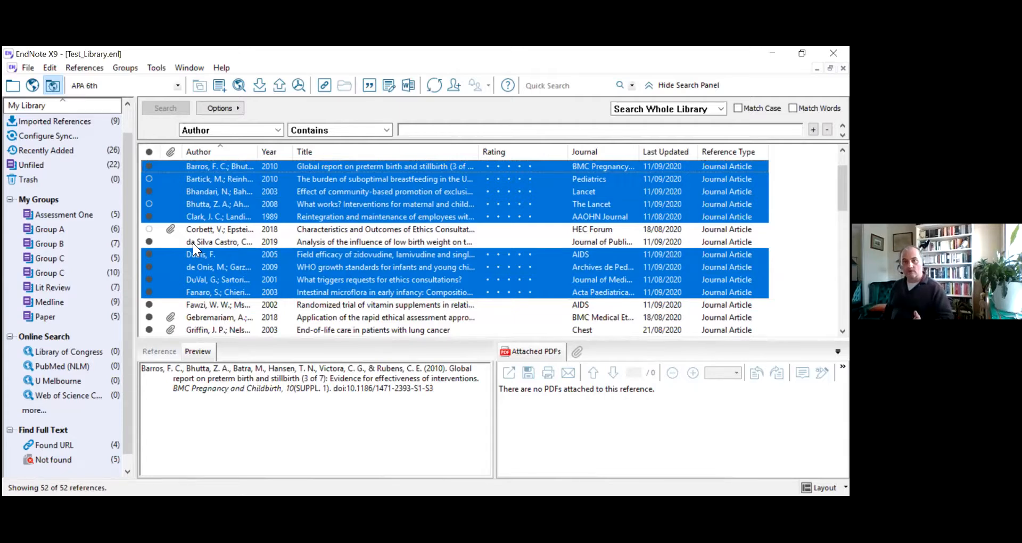
Run Find Full Text on the five references from "Palliative Sedation With Propofol" through "Risk factors modifying the double burden".
scroll(195, 245, down, 4)
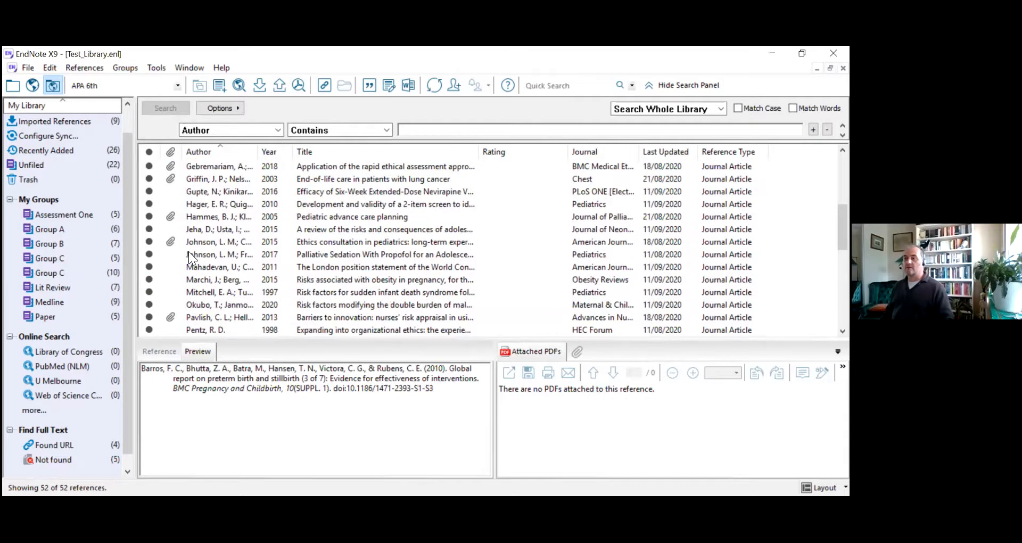
click(188, 253)
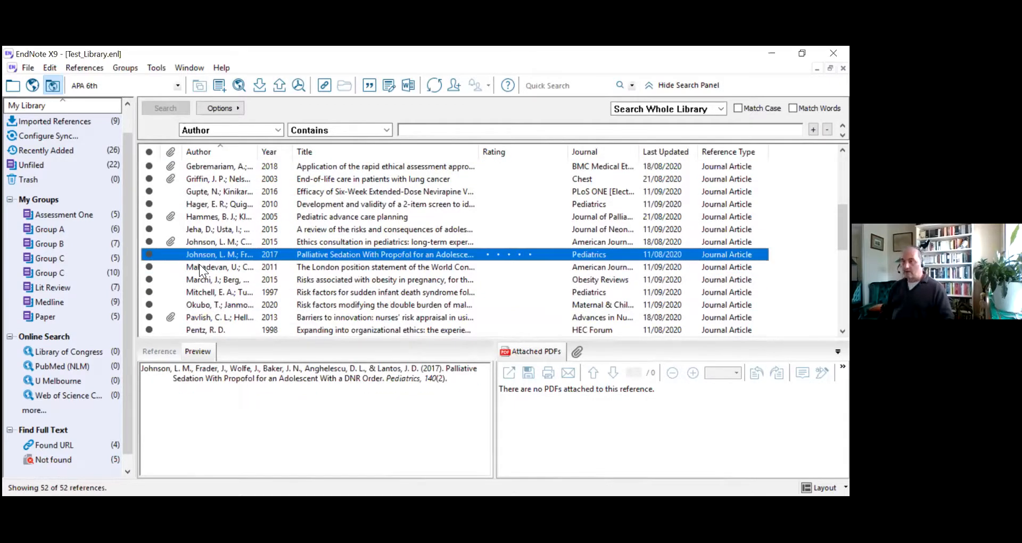
drag(199, 269, 200, 307)
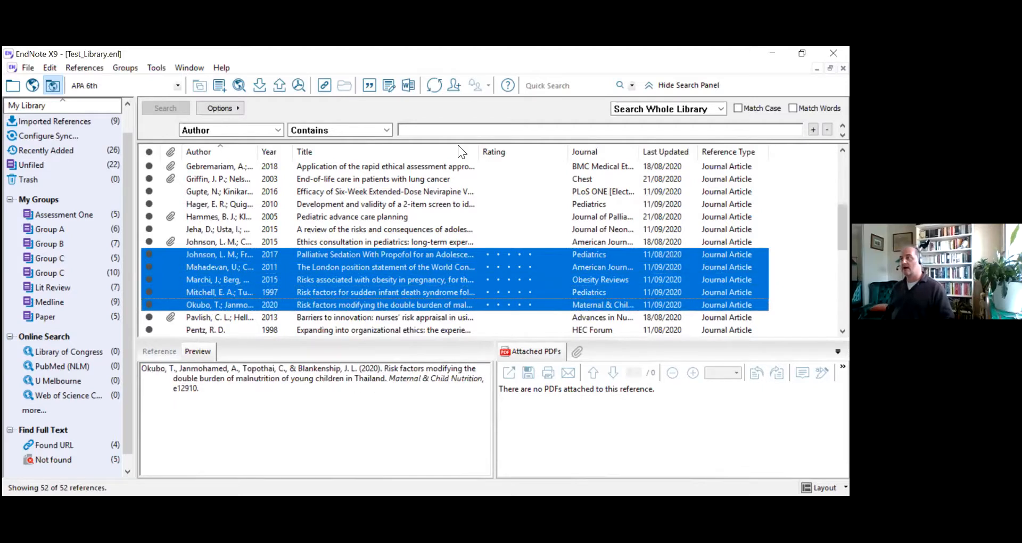
scroll(295, 161, up, 1)
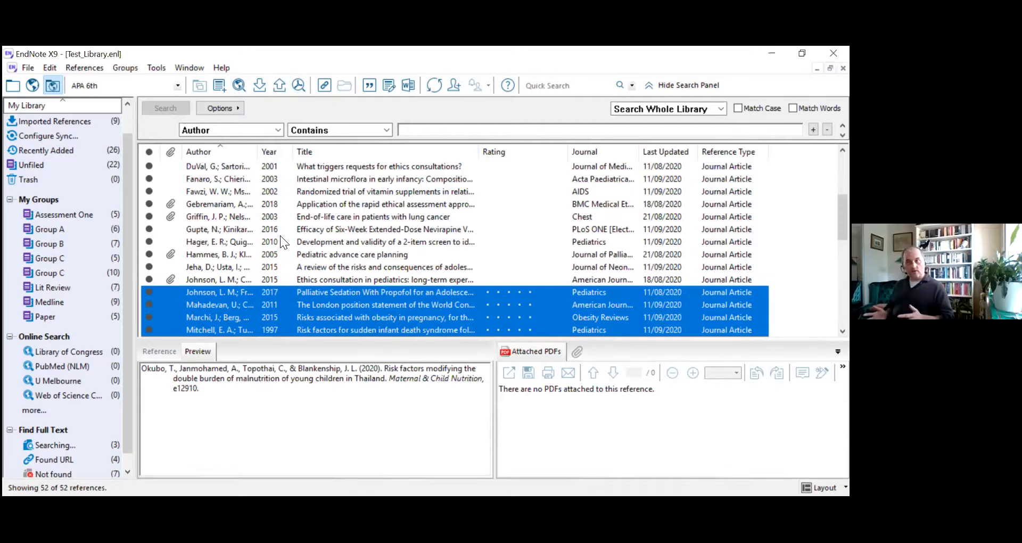
scroll(280, 235, down, 1)
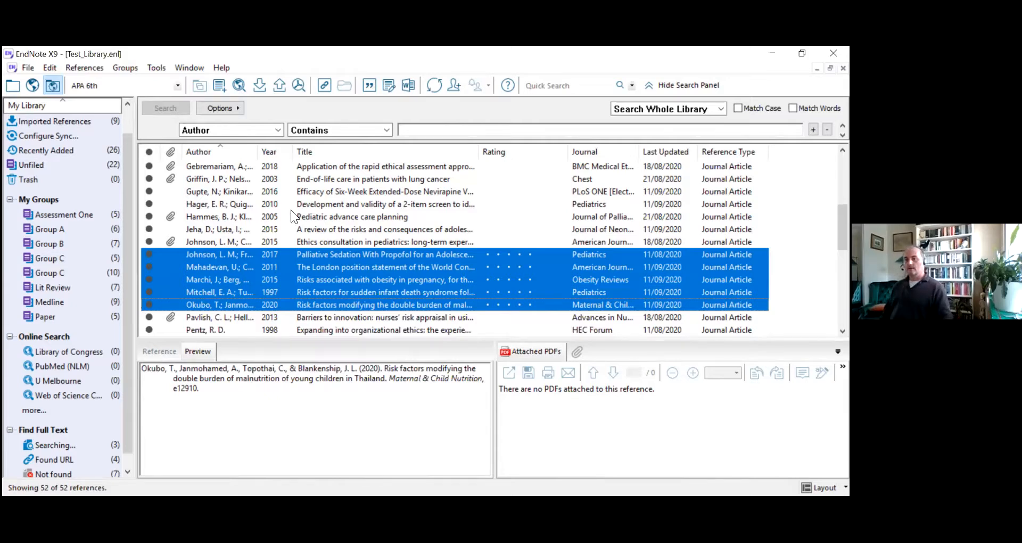
scroll(213, 235, down, 1)
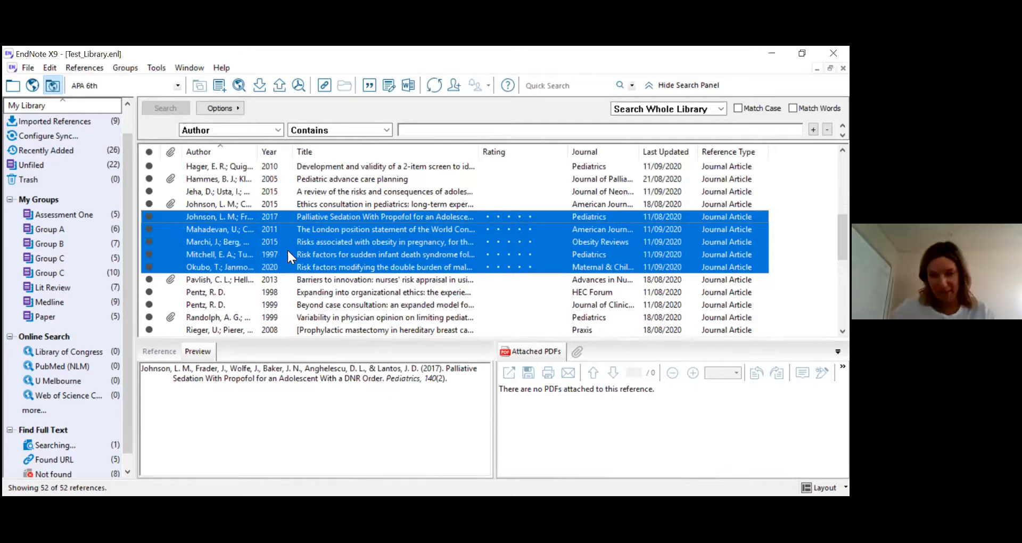
scroll(284, 248, down, 2)
scroll(284, 248, up, 1)
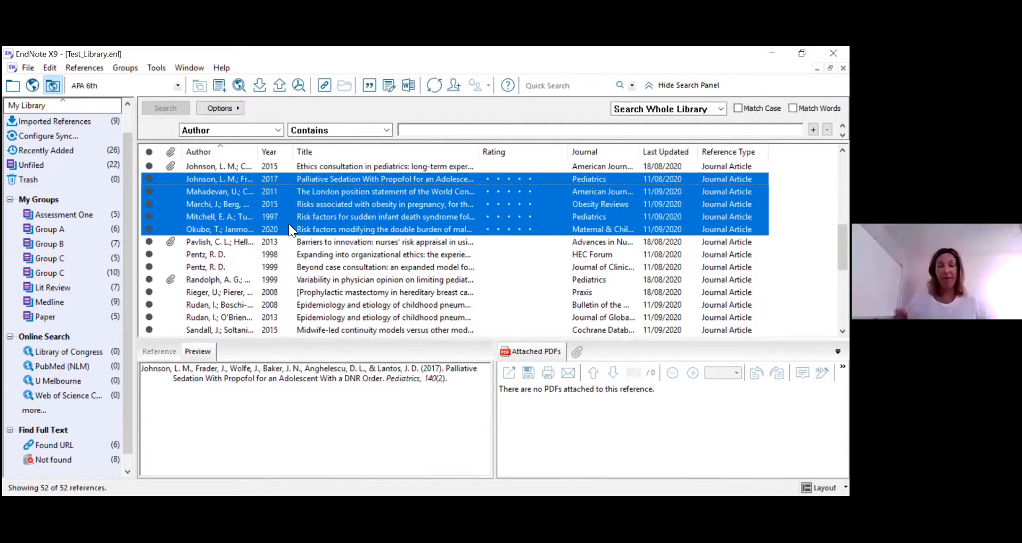
scroll(288, 222, up, 1)
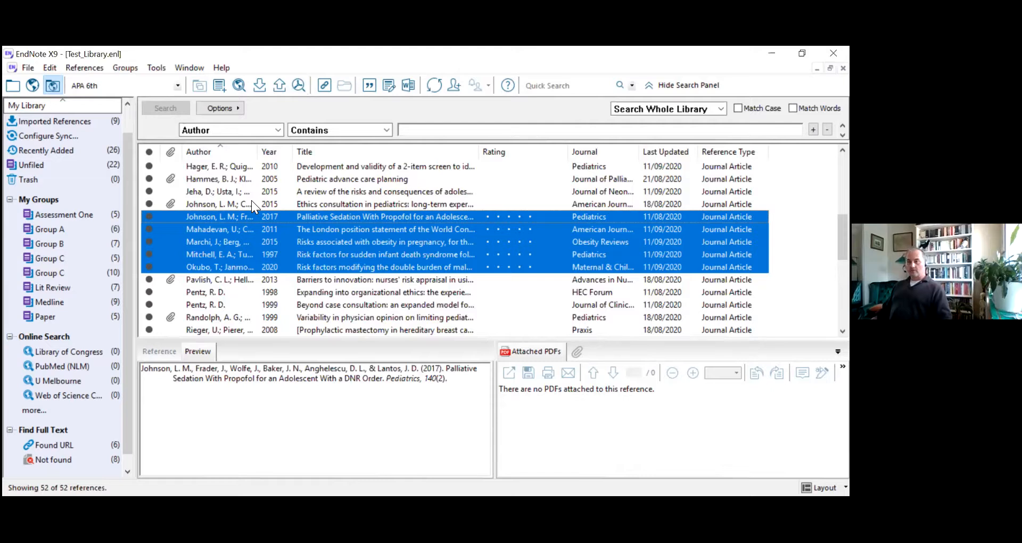
Look through the reference list for an entry that has no file attached.
scroll(259, 209, up, 6)
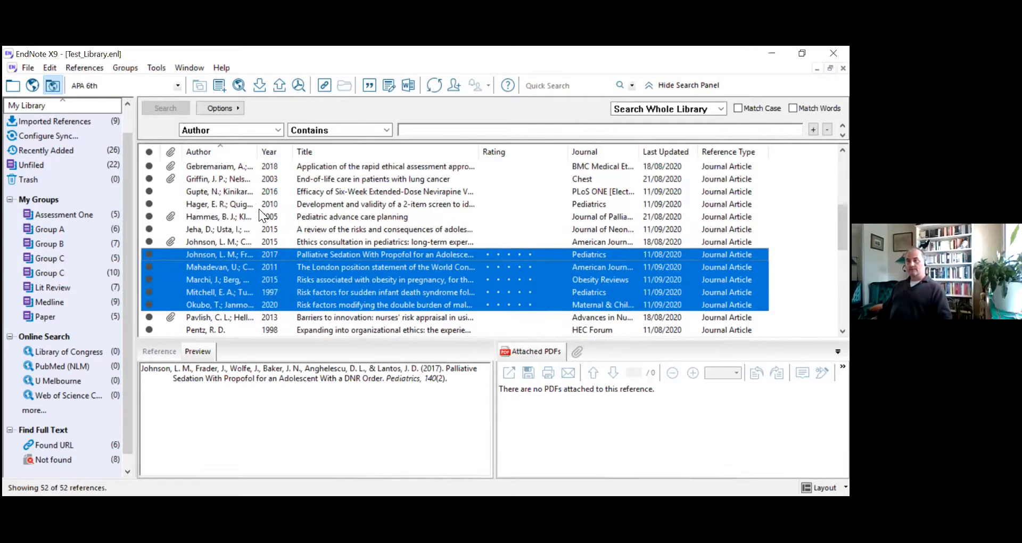
scroll(259, 206, down, 3)
scroll(259, 204, down, 9)
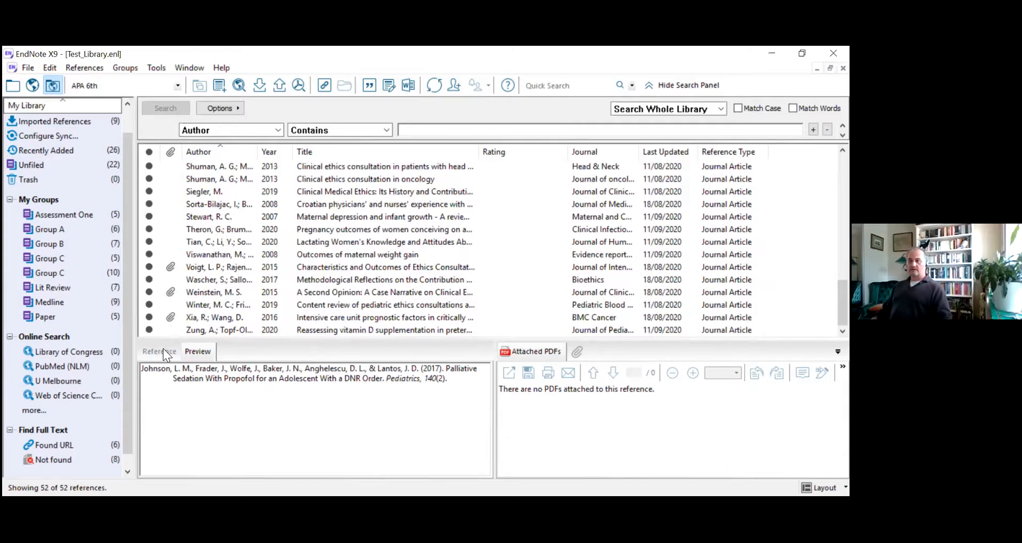
scroll(244, 153, up, 7)
shift+click(237, 204)
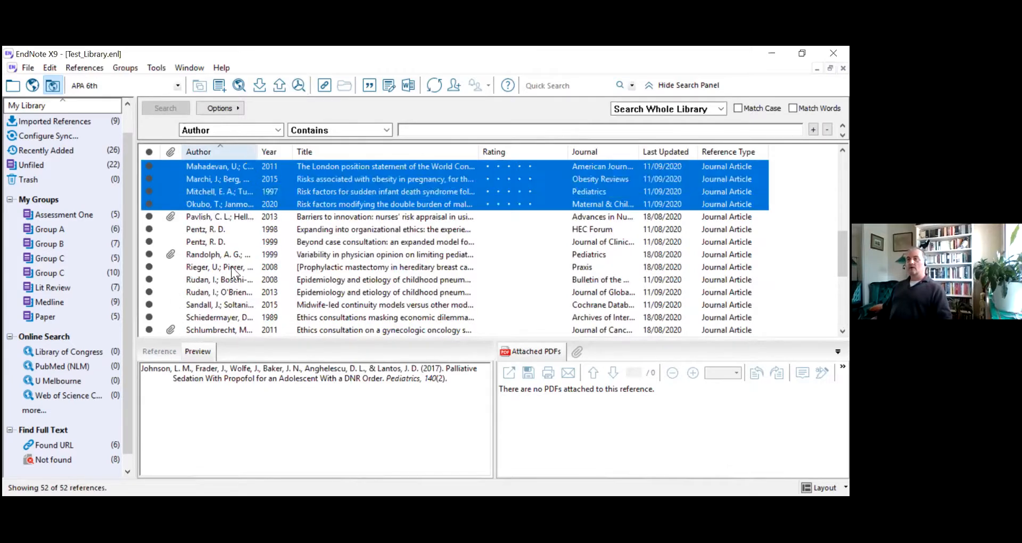
click(227, 231)
scroll(197, 183, up, 2)
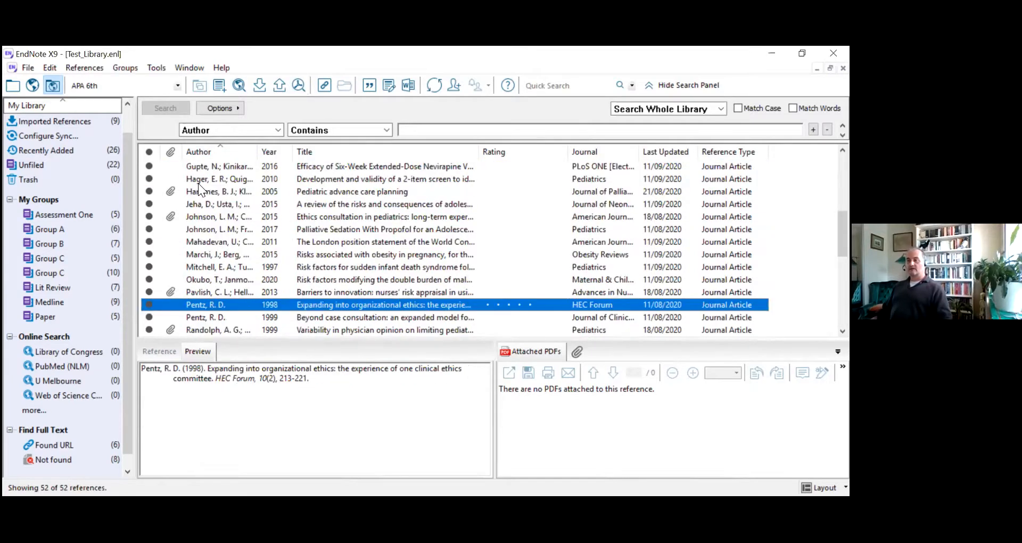
scroll(198, 183, down, 2)
scroll(213, 229, up, 1)
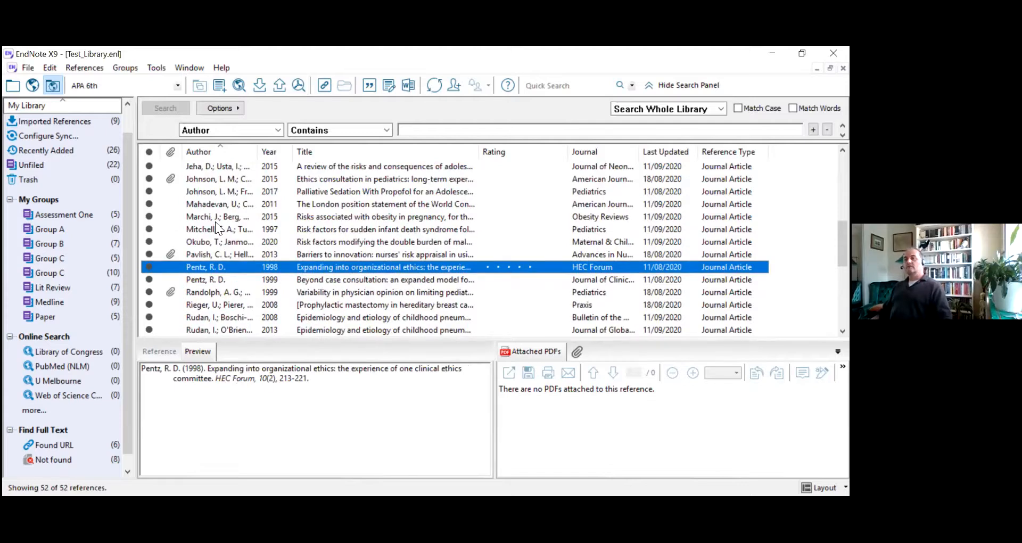
Attach Jauregui2016_Article_IsTheUseOfThinHighlyCross.pdf from the Desktop to the 2017 "Palliative Sedation With Propofol" reference and save the changes.
click(202, 193)
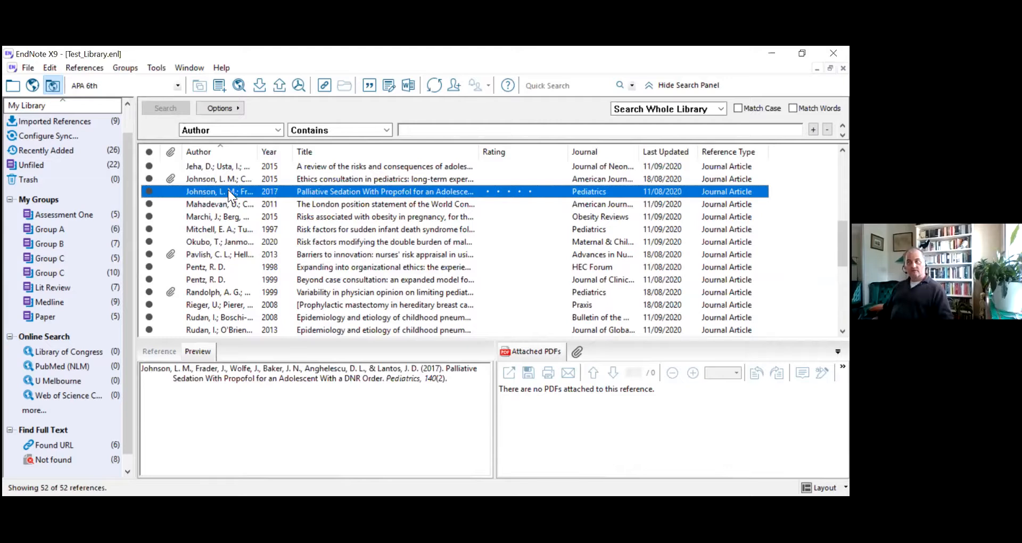
right_click(228, 189)
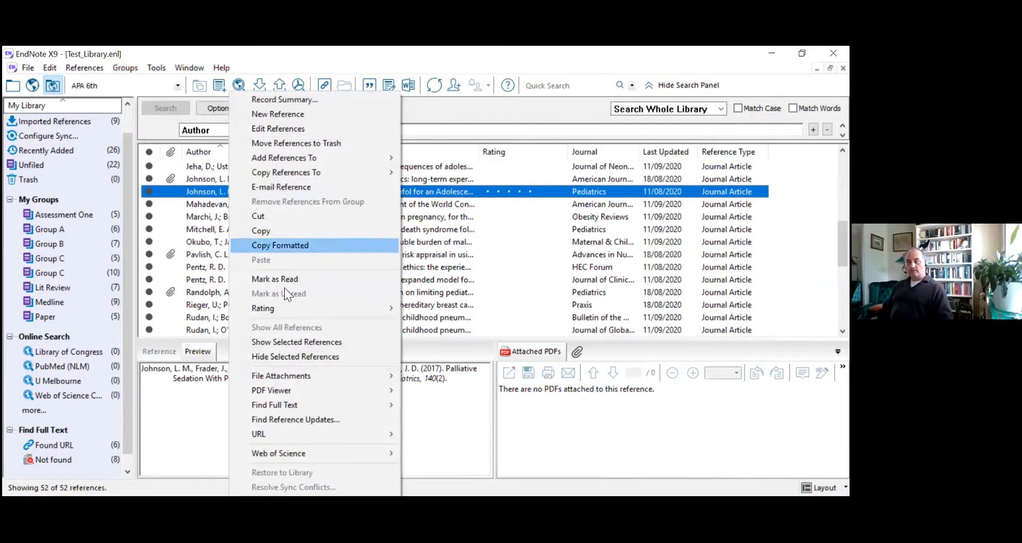
mouse_move(308, 383)
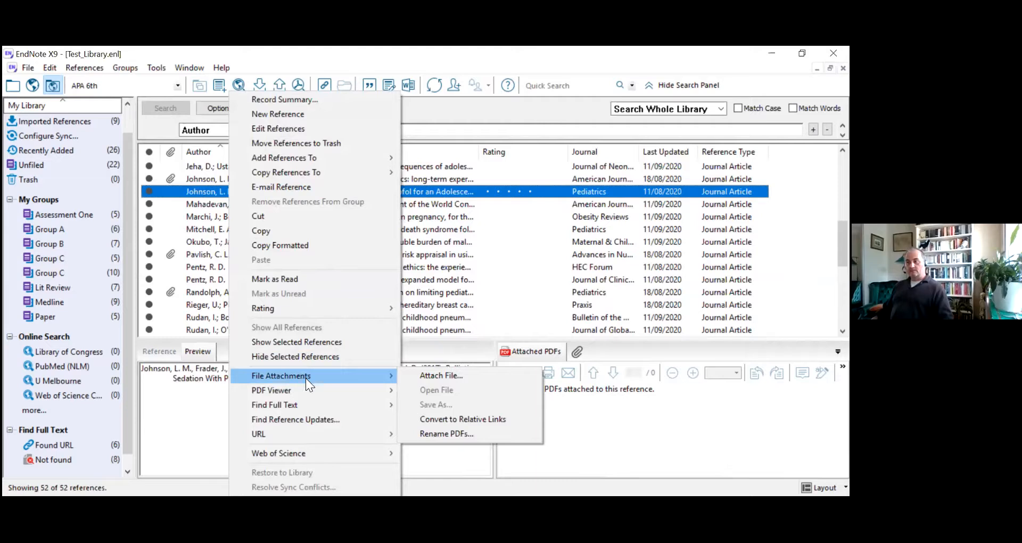
click(459, 373)
click(264, 232)
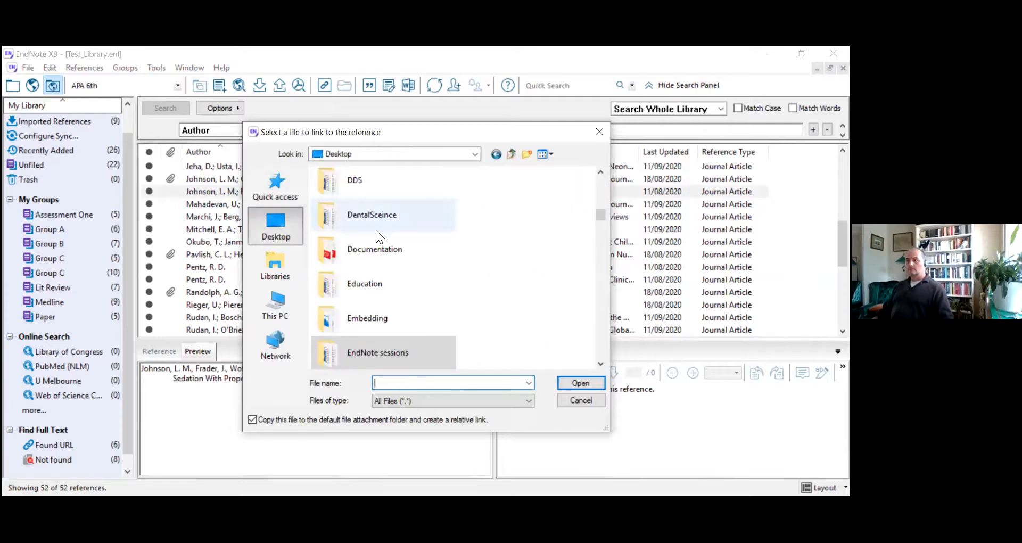
scroll(383, 233, down, 10)
scroll(408, 238, down, 15)
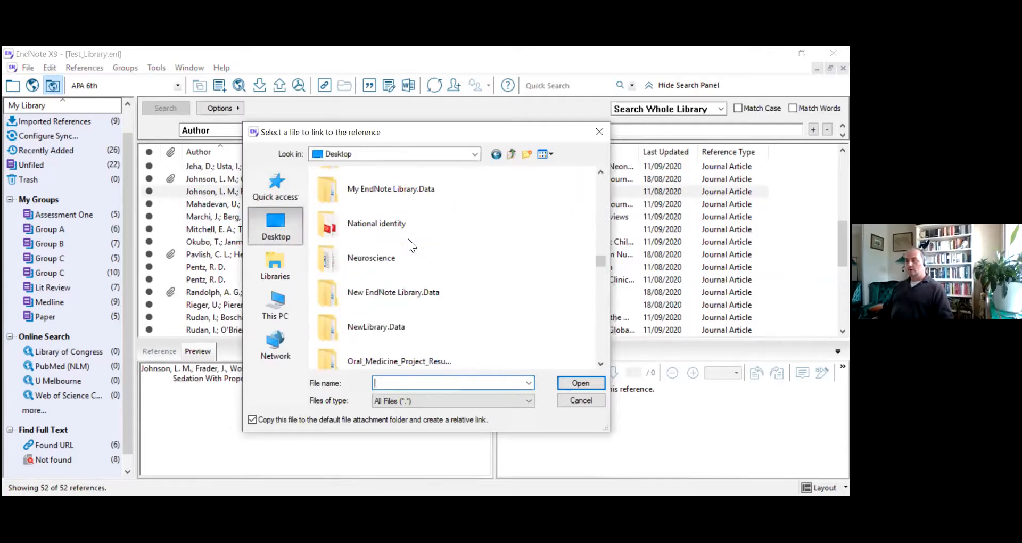
scroll(408, 239, down, 8)
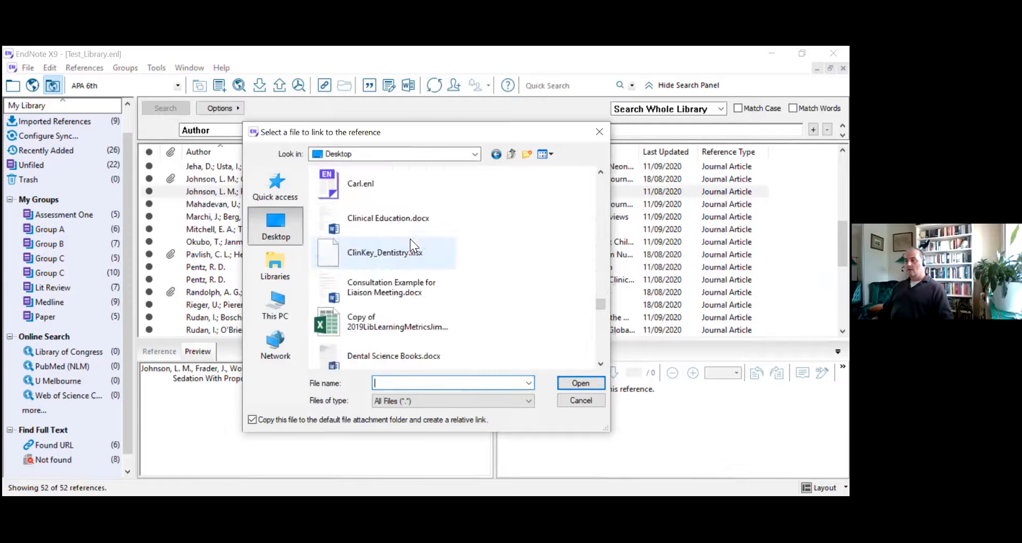
scroll(421, 237, down, 6)
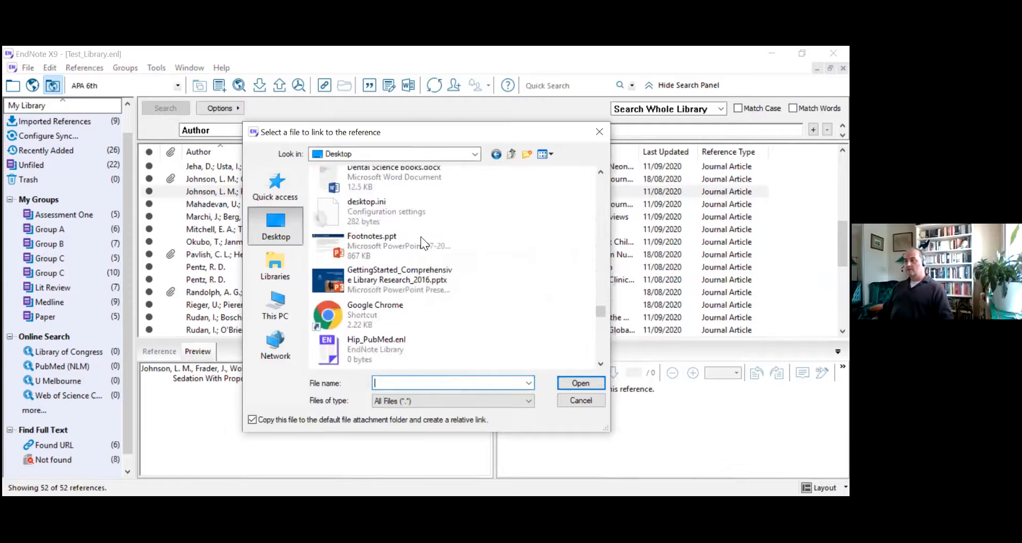
scroll(422, 236, up, 2)
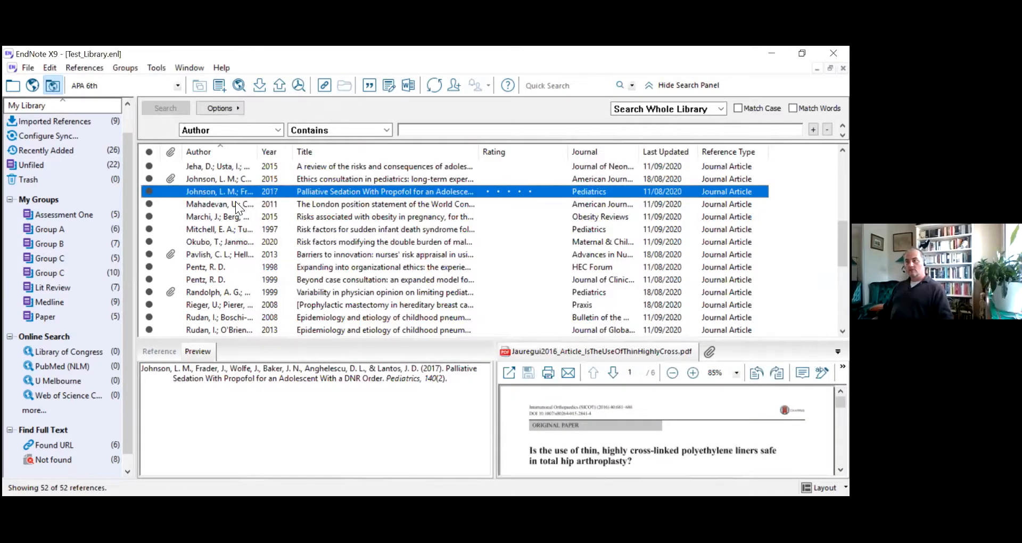
click(236, 201)
click(467, 310)
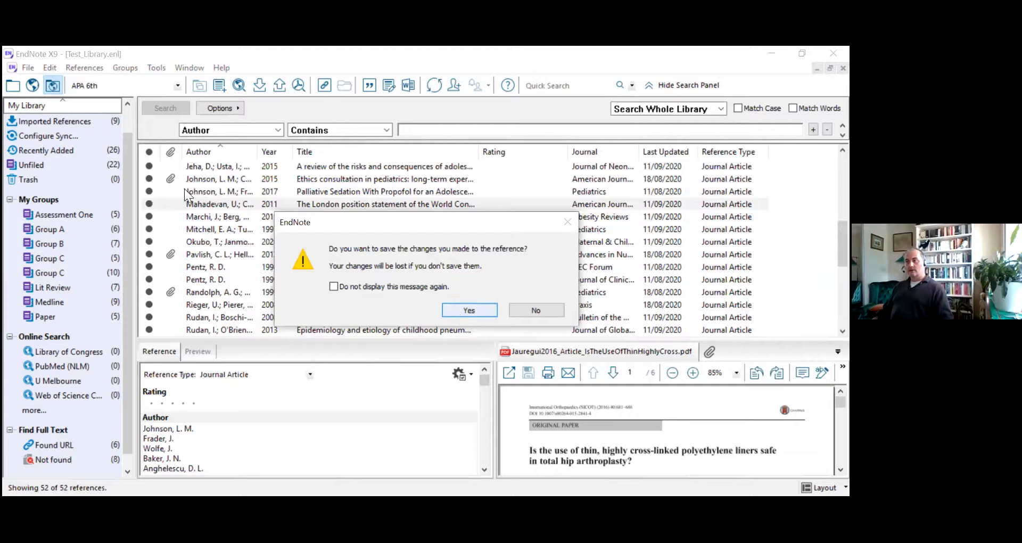
Attach 03_Menzies-Stone19.pdf from the Desktop to the 2011 "The London position statement of the World Con..." reference and save the changes.
click(198, 205)
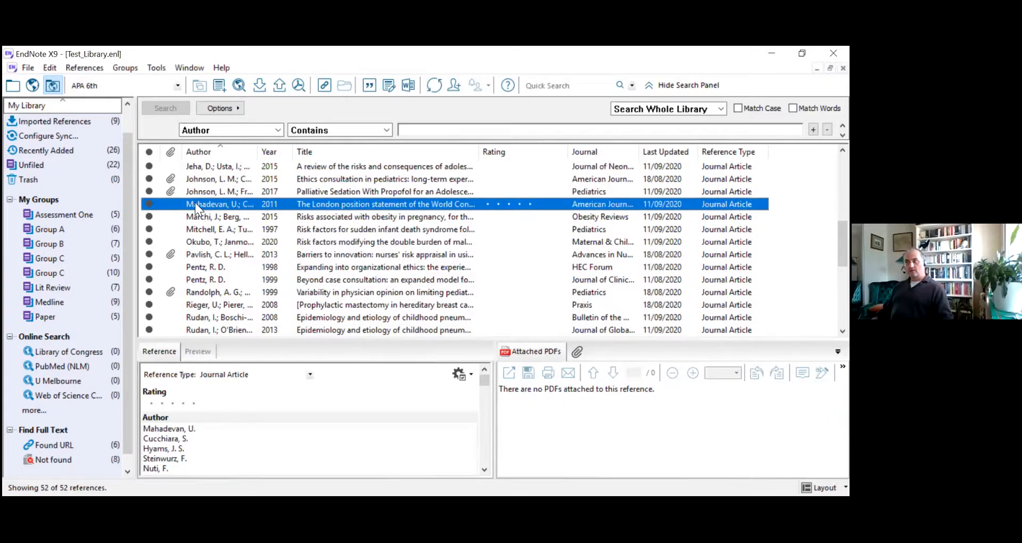
right_click(195, 203)
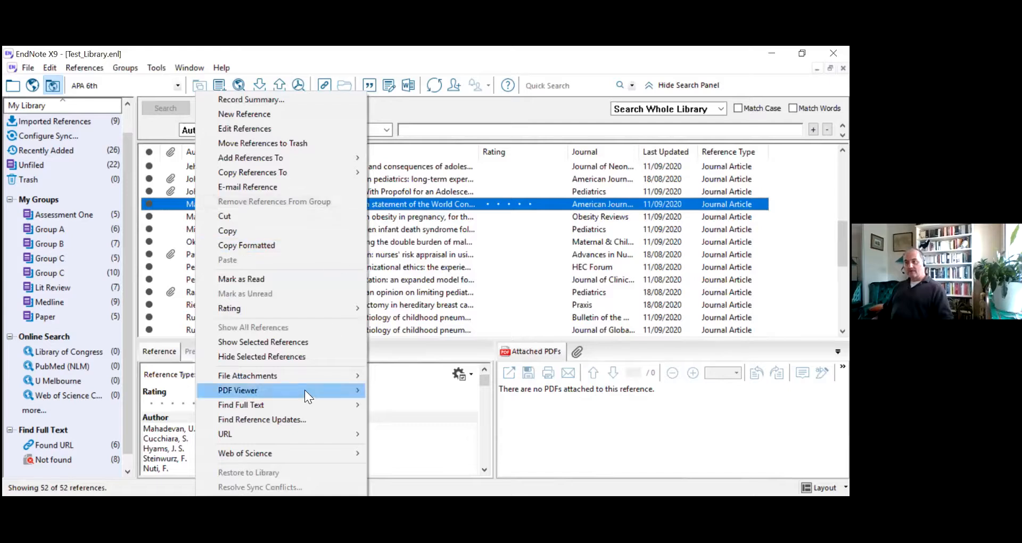
mouse_move(338, 376)
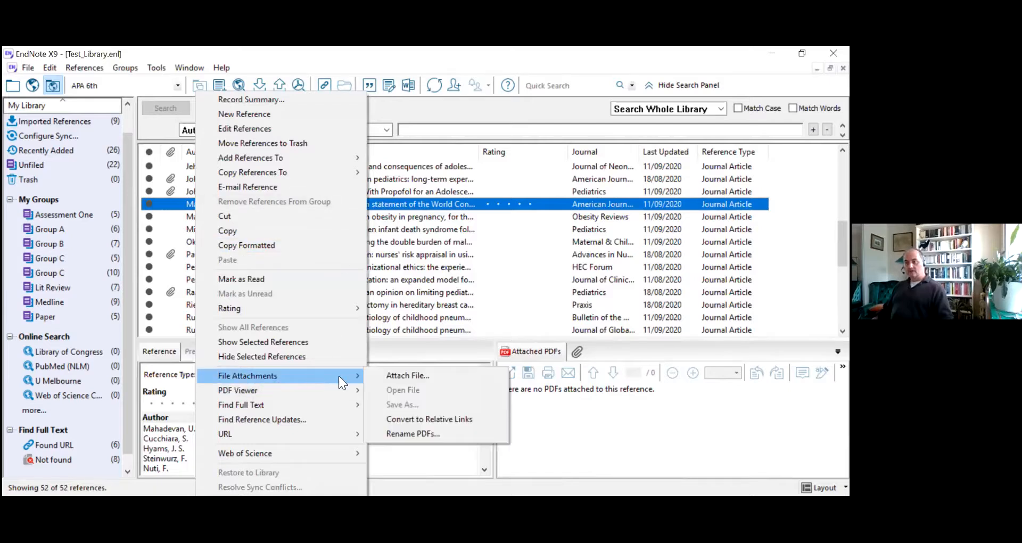
click(387, 376)
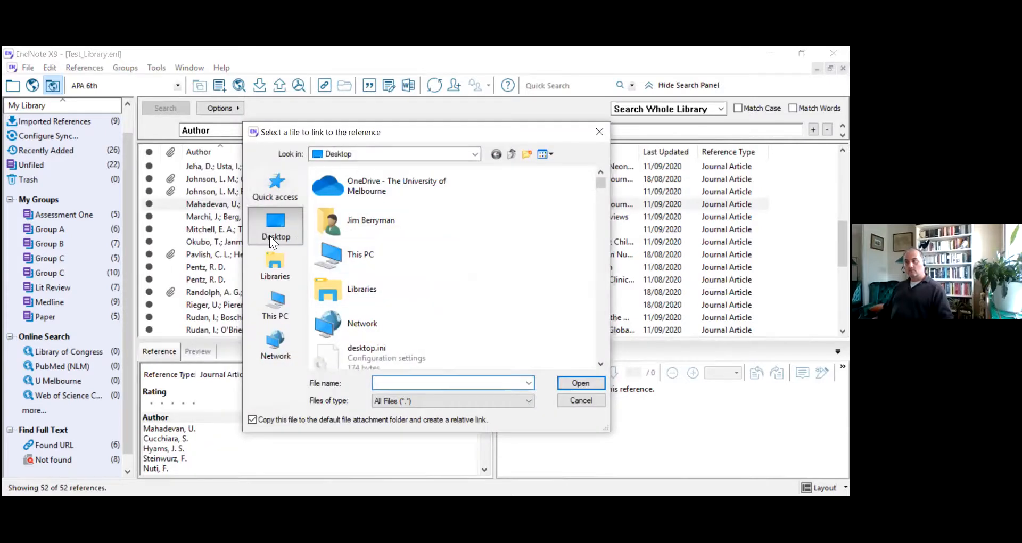
scroll(561, 257, down, 5)
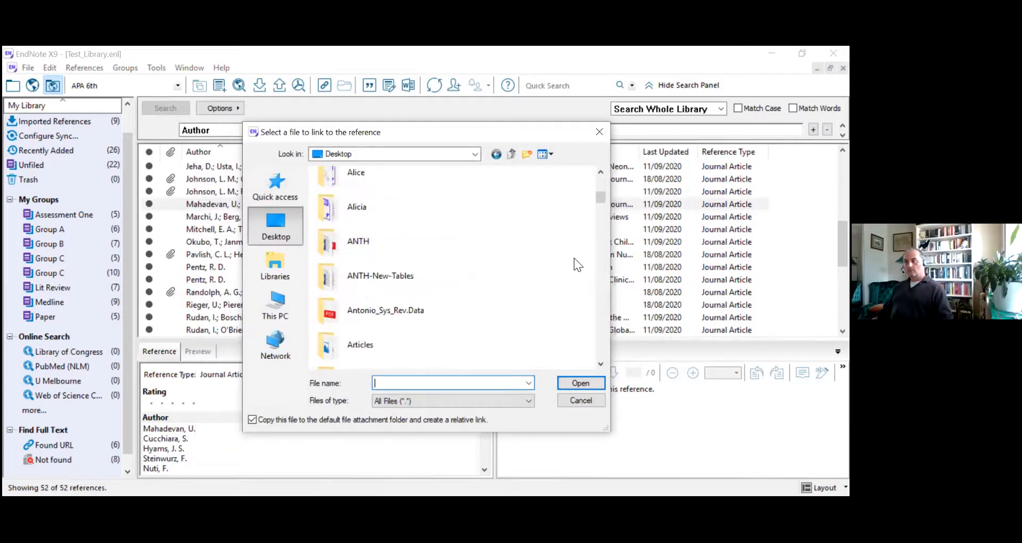
drag(602, 202, 593, 246)
scroll(590, 261, down, 10)
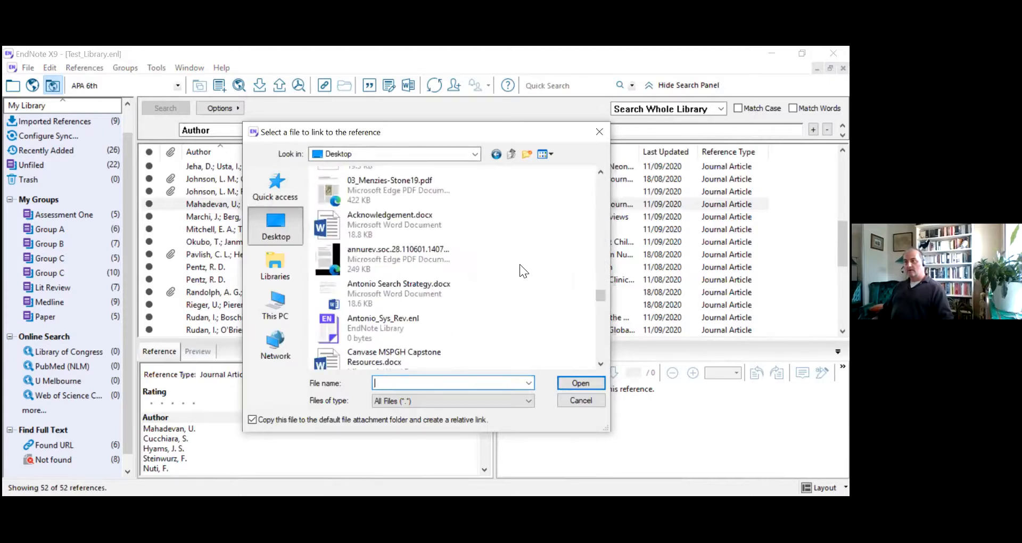
scroll(519, 264, down, 2)
scroll(520, 265, up, 2)
click(370, 190)
double_click(375, 190)
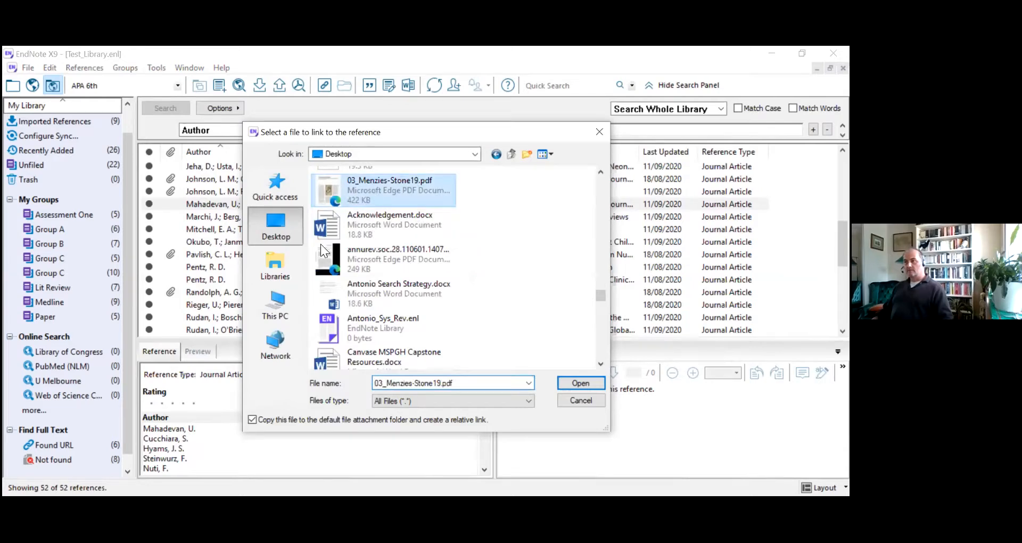
click(242, 216)
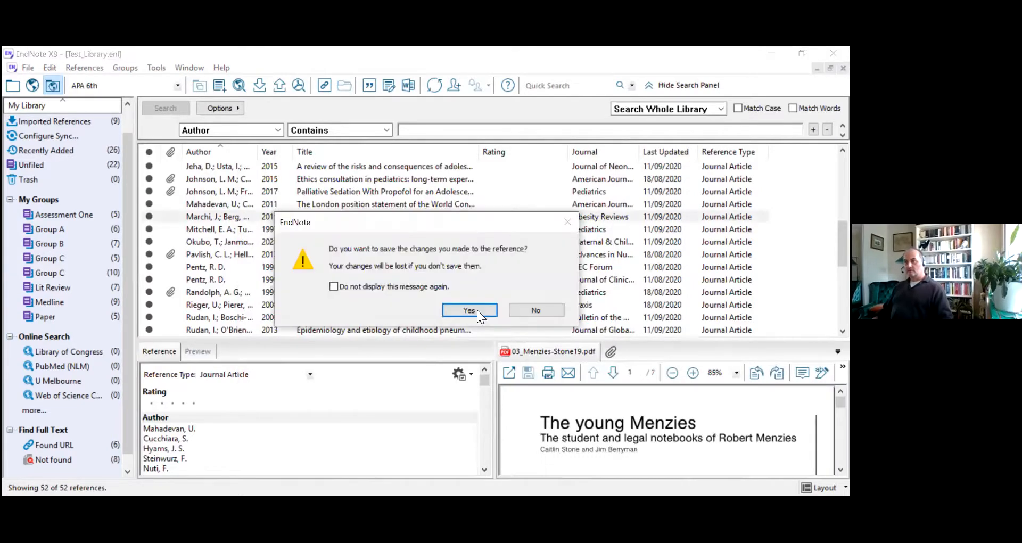
key(Return)
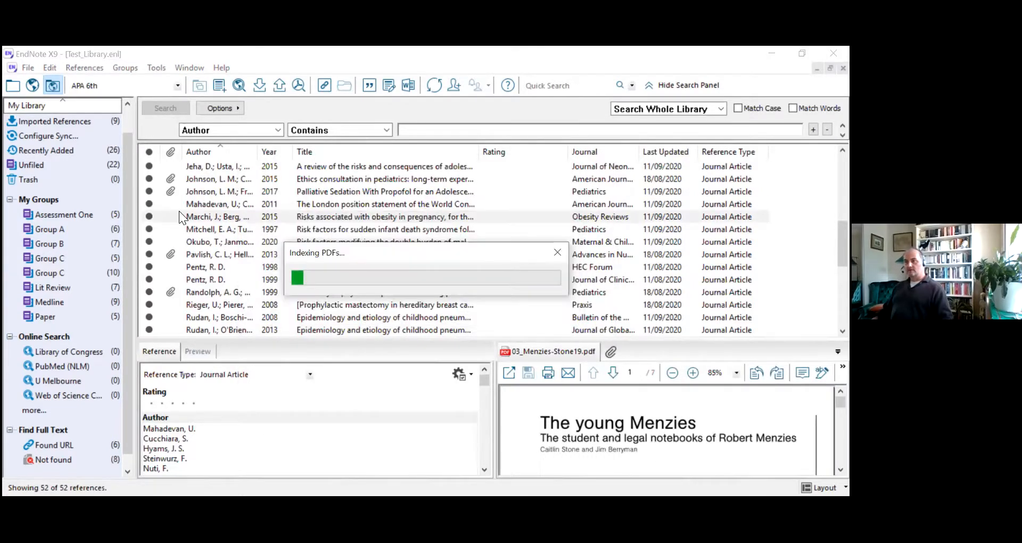
Check the attached PDFs of the "London position statement", "Palliative Sedation With Propofol" and "Ethics consultation in pediatrics" references.
click(178, 205)
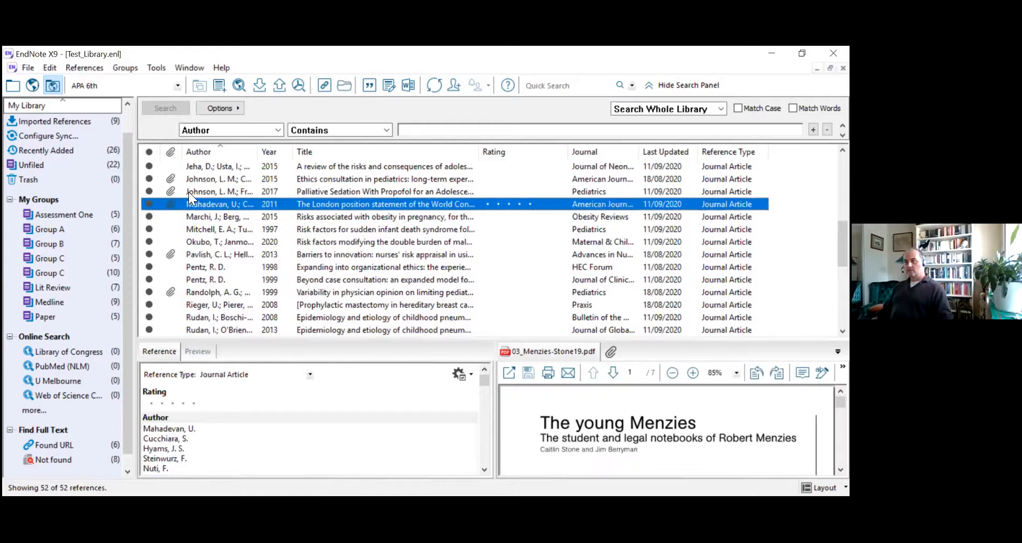
click(190, 192)
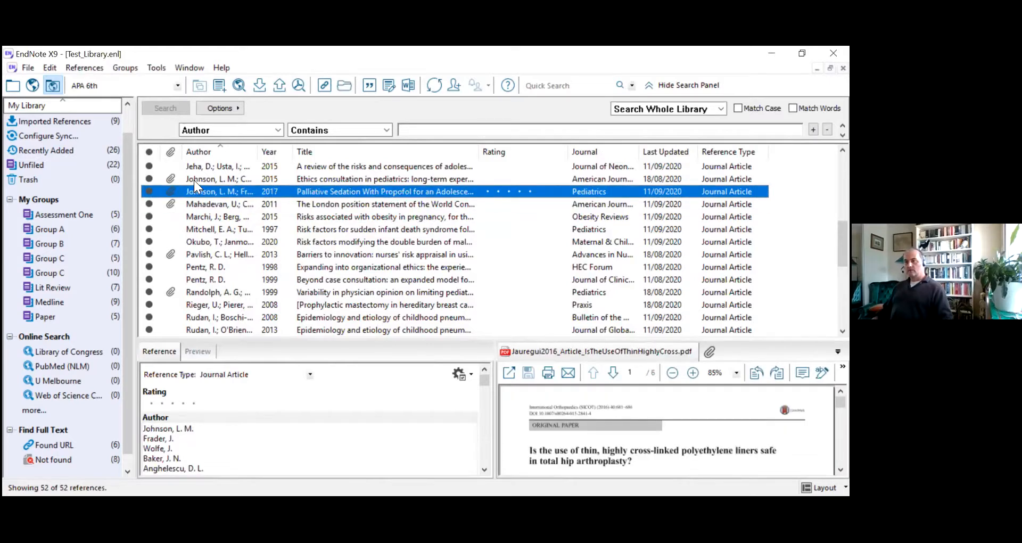
click(195, 180)
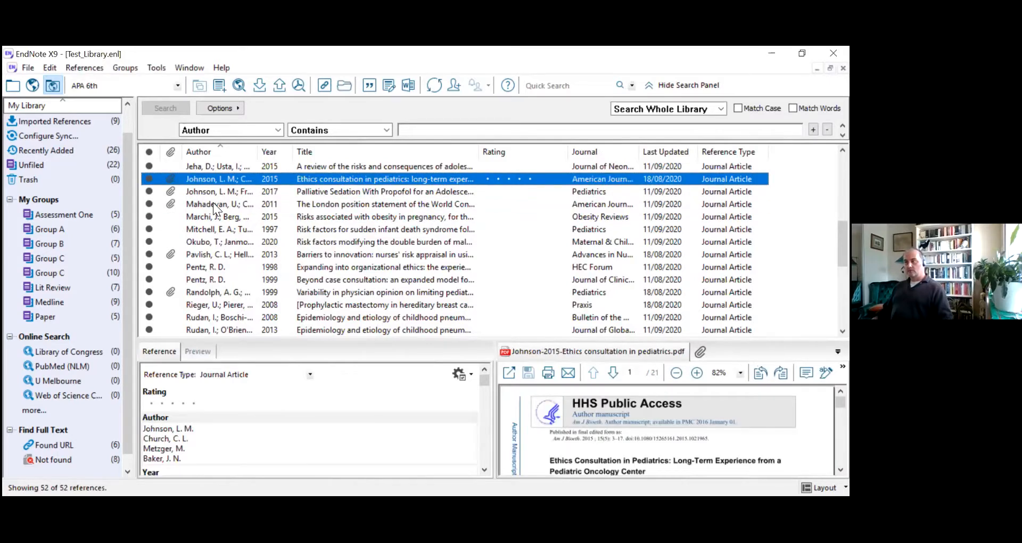
scroll(214, 204, up, 2)
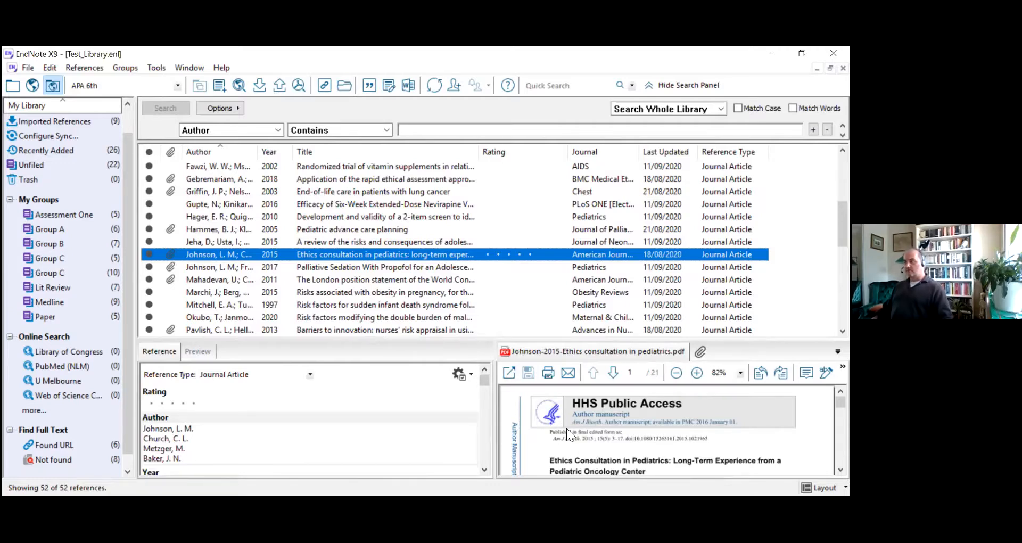
Open the 2015 "Ethics consultation in pediatrics" reference, examine its File Attachments field, and close the reference.
double_click(196, 252)
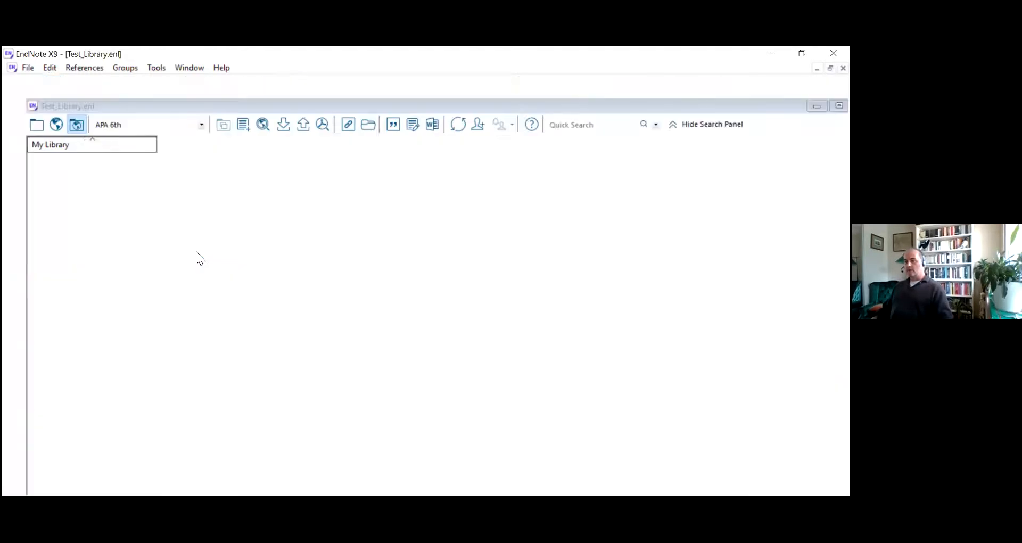
scroll(139, 303, down, 2)
scroll(143, 309, down, 10)
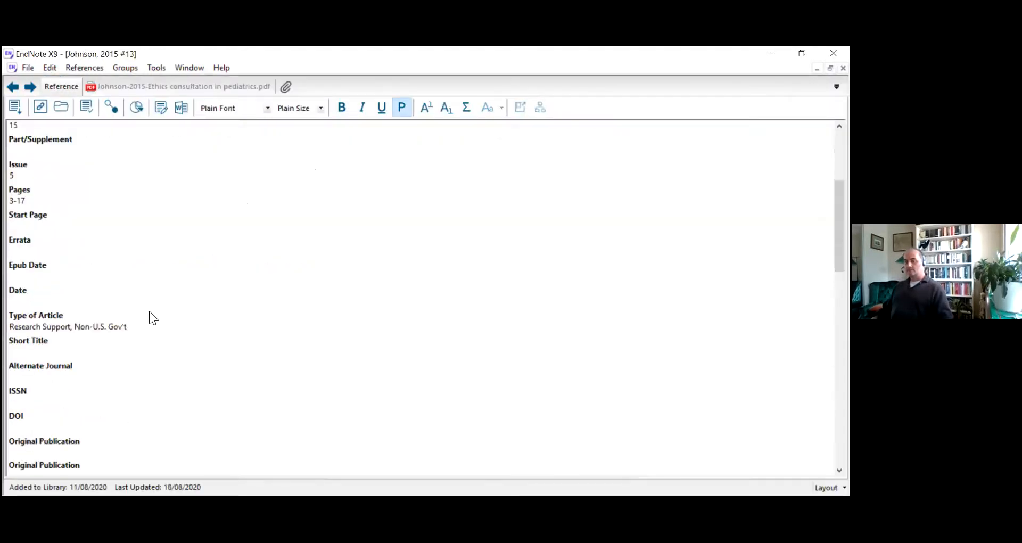
scroll(146, 330, down, 7)
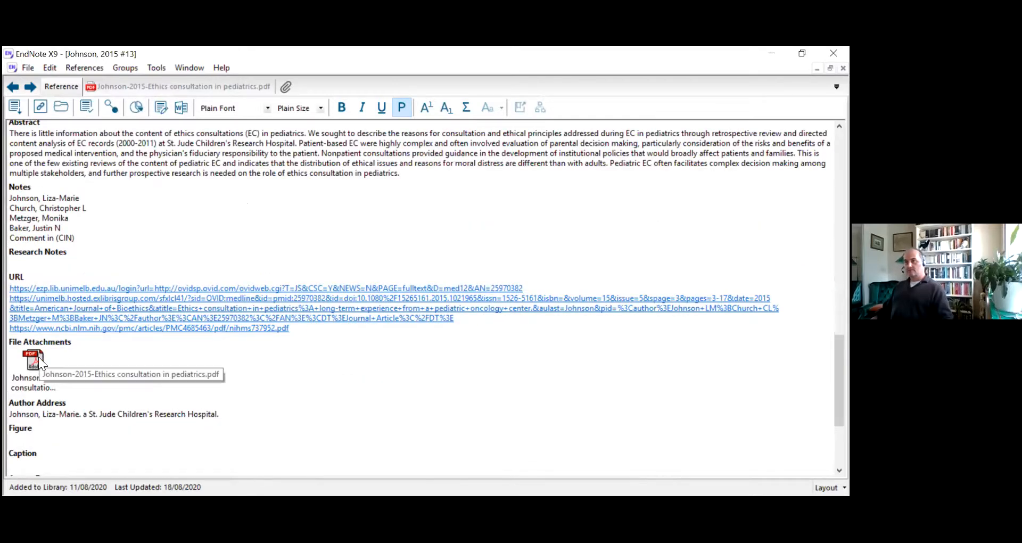
click(24, 68)
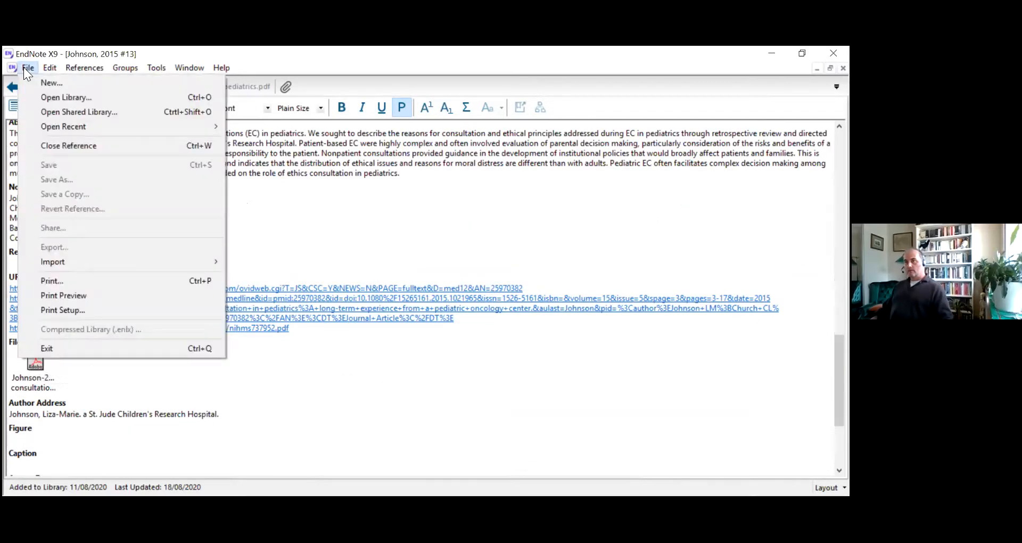
click(60, 145)
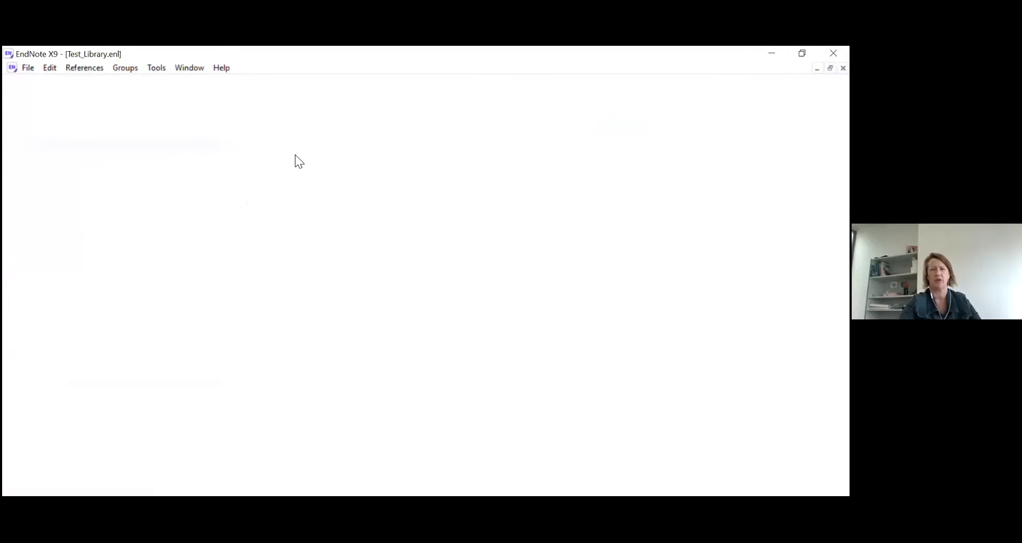
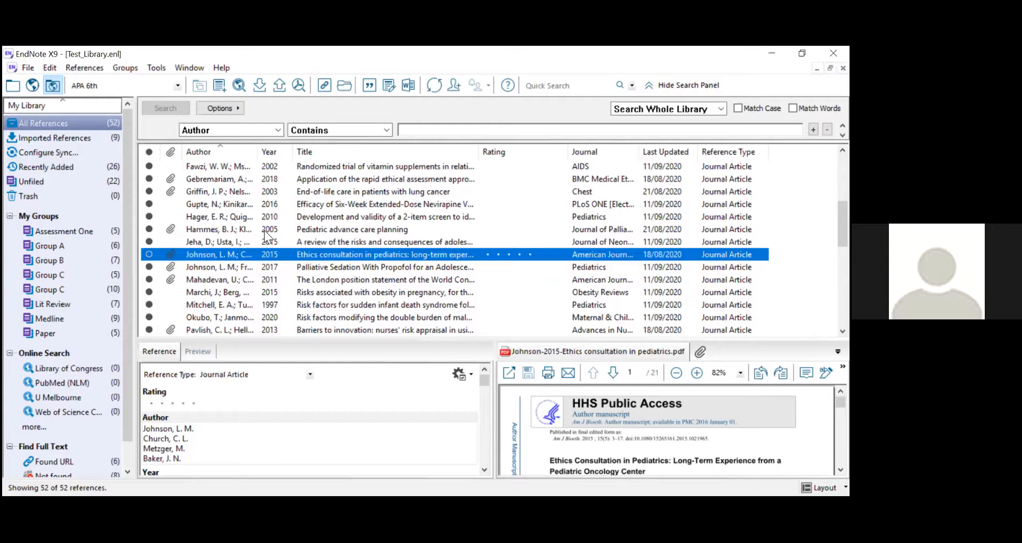
Review the Compressed Library (.enlx) options for file attachments and reference scope without creating the compressed file.
click(146, 238)
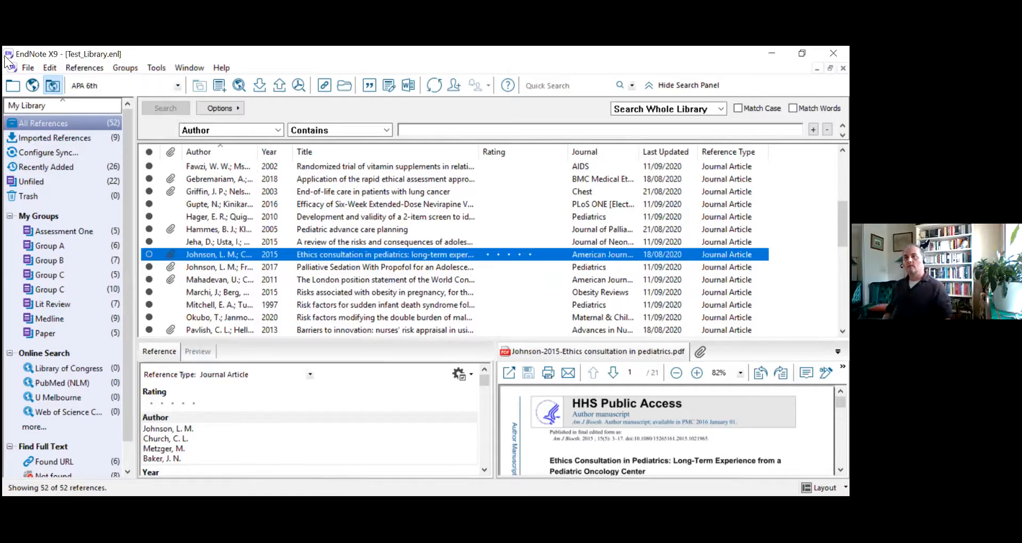
click(29, 67)
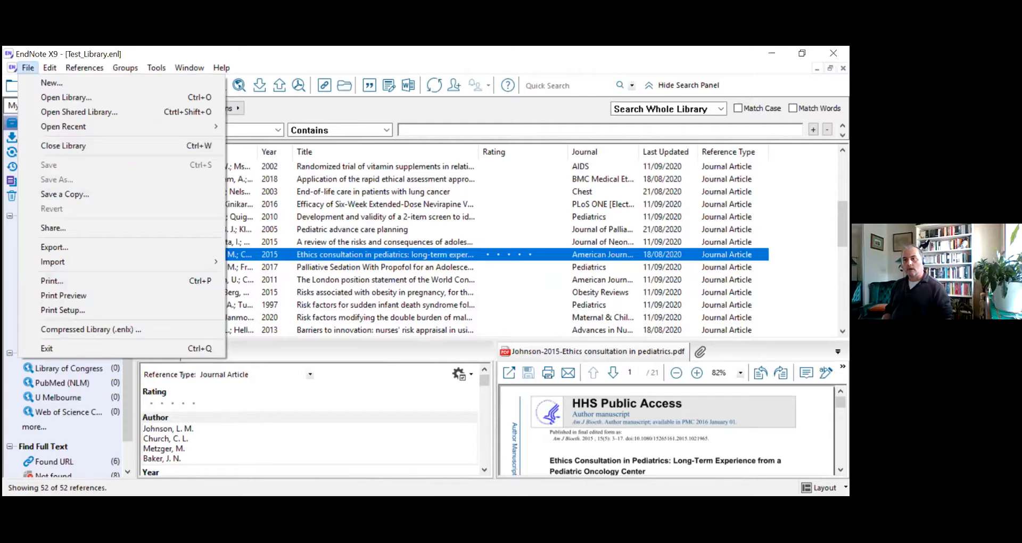
click(153, 329)
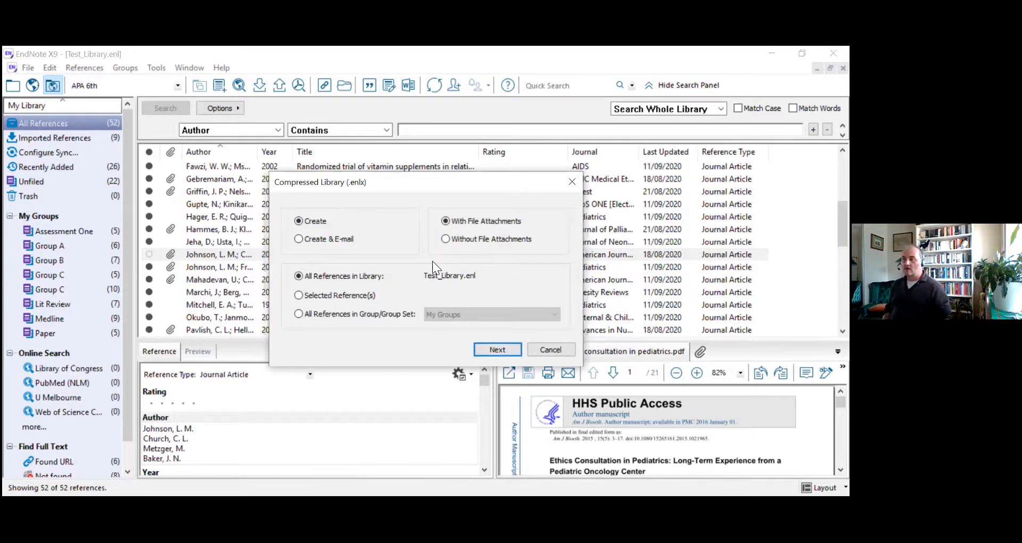
click(561, 350)
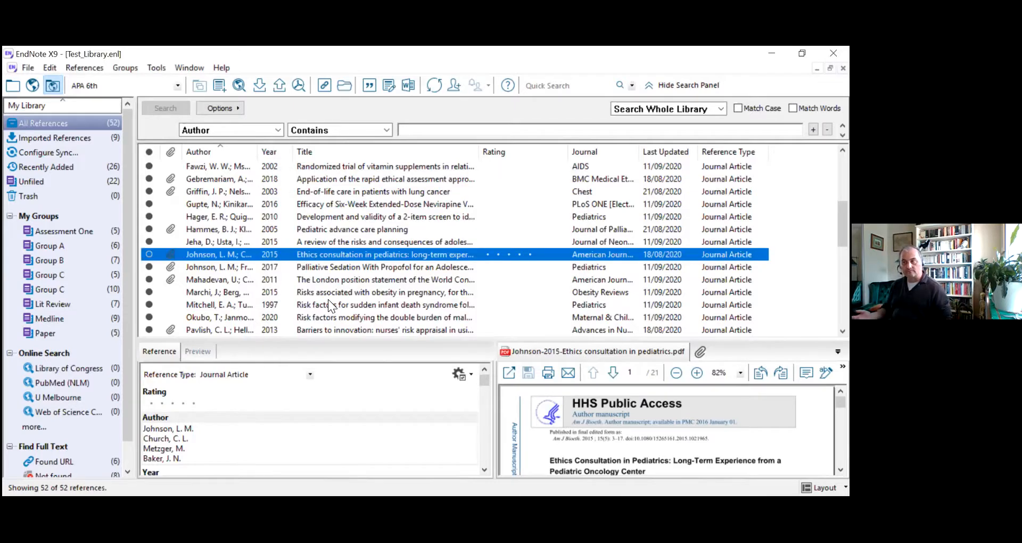
click(23, 65)
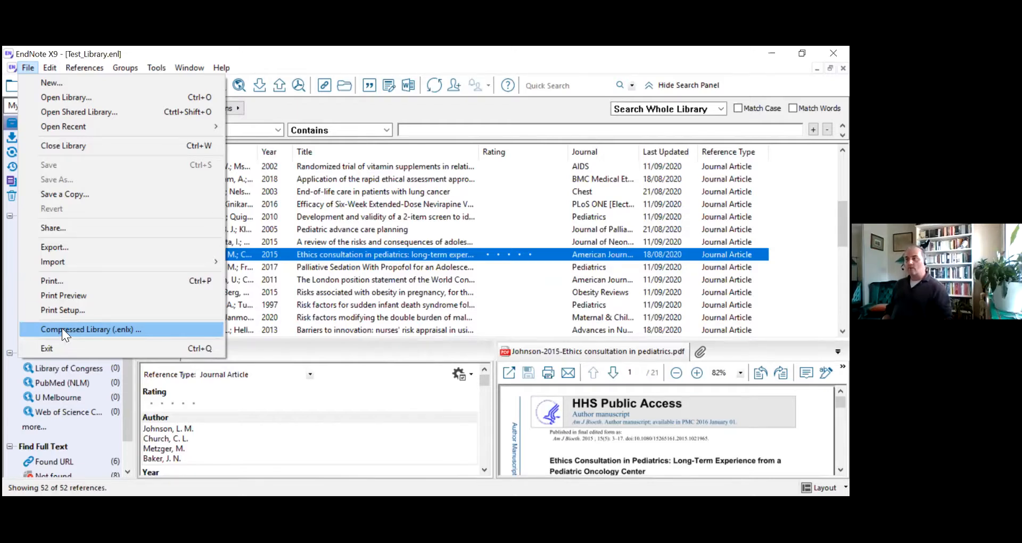
click(62, 329)
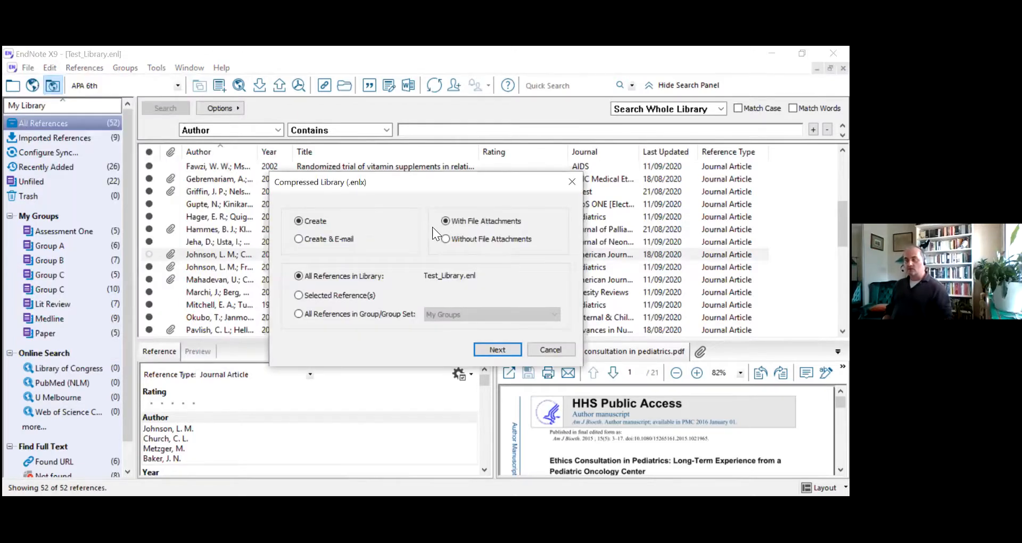
click(563, 350)
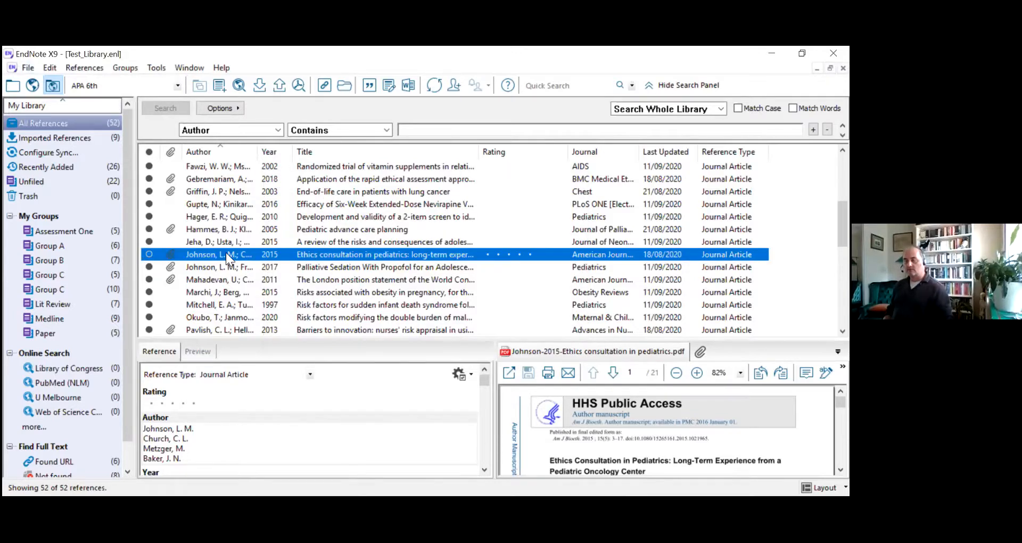
Examine the abstract, URL and File Attachments fields of the 2005 "Pediatric advance care planning" reference, and close the reference.
scroll(250, 216, down, 2)
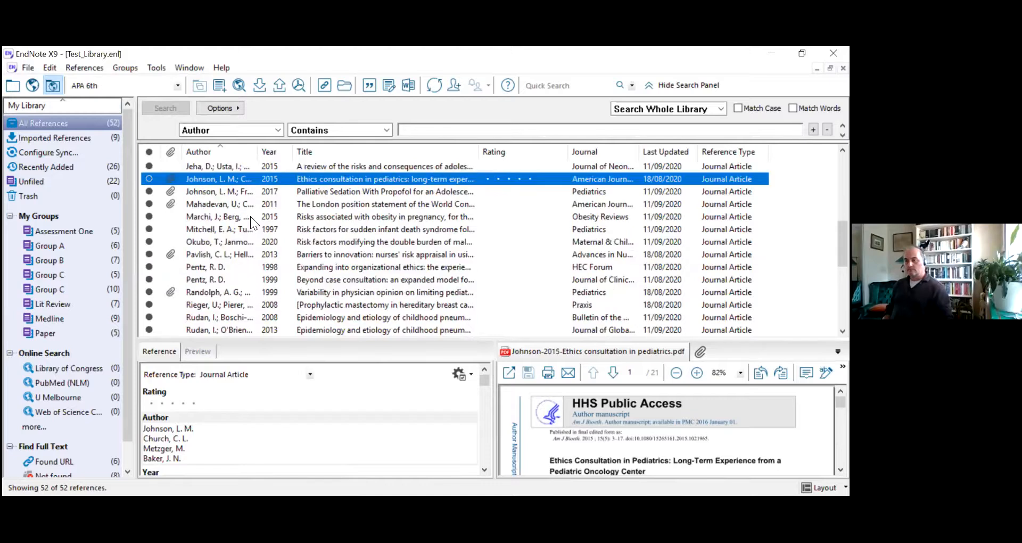
scroll(250, 219, up, 2)
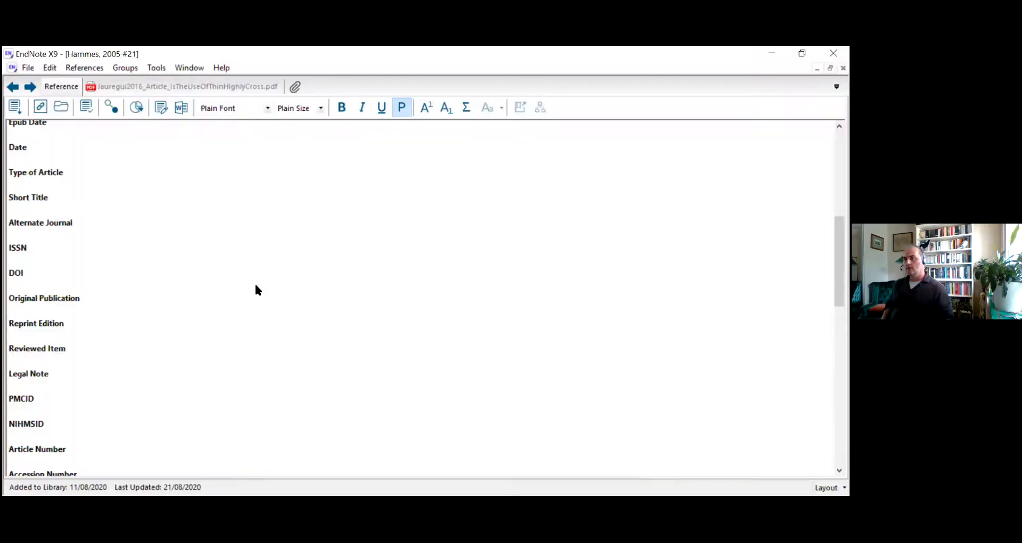
scroll(157, 291, down, 3)
scroll(125, 326, down, 3)
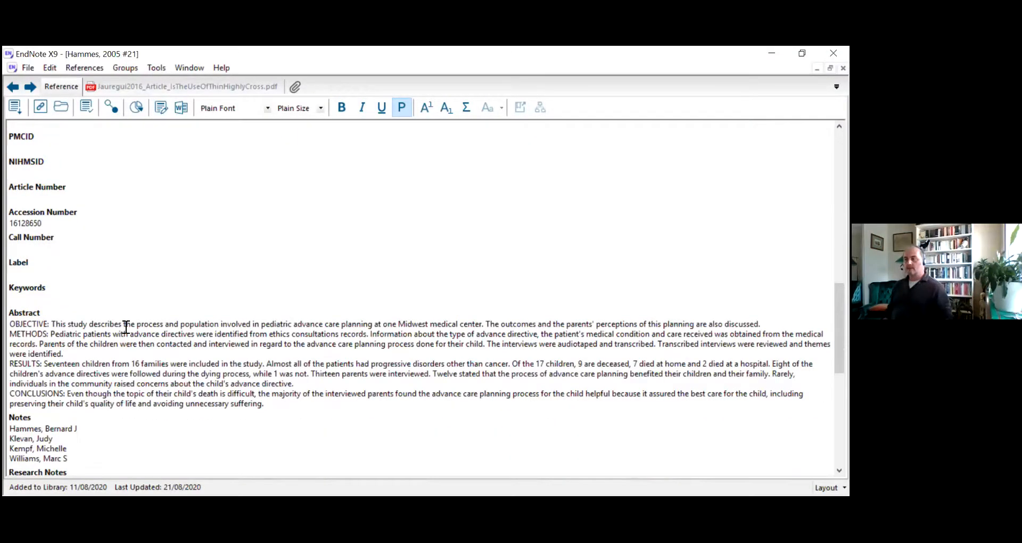
scroll(152, 317, down, 4)
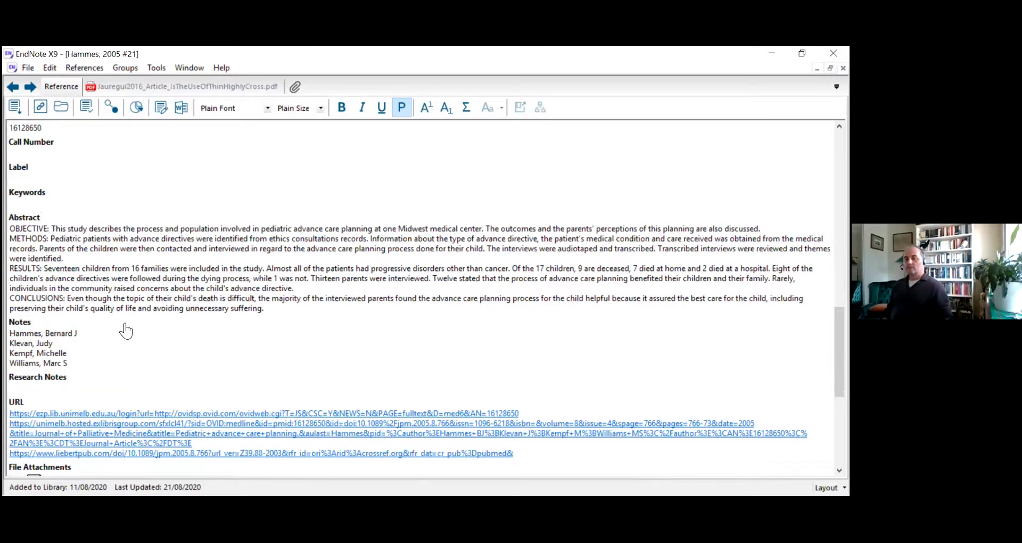
scroll(125, 327, down, 3)
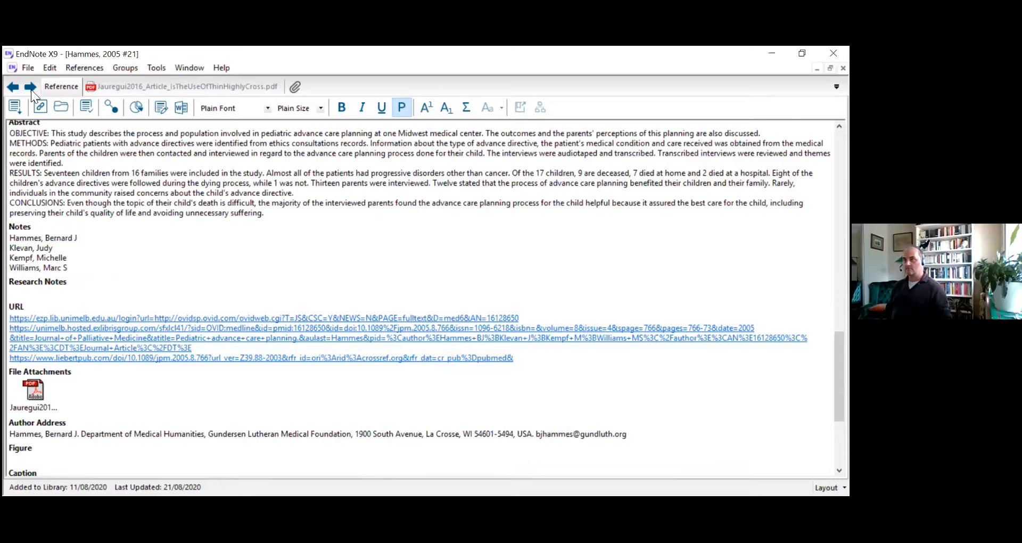
click(28, 64)
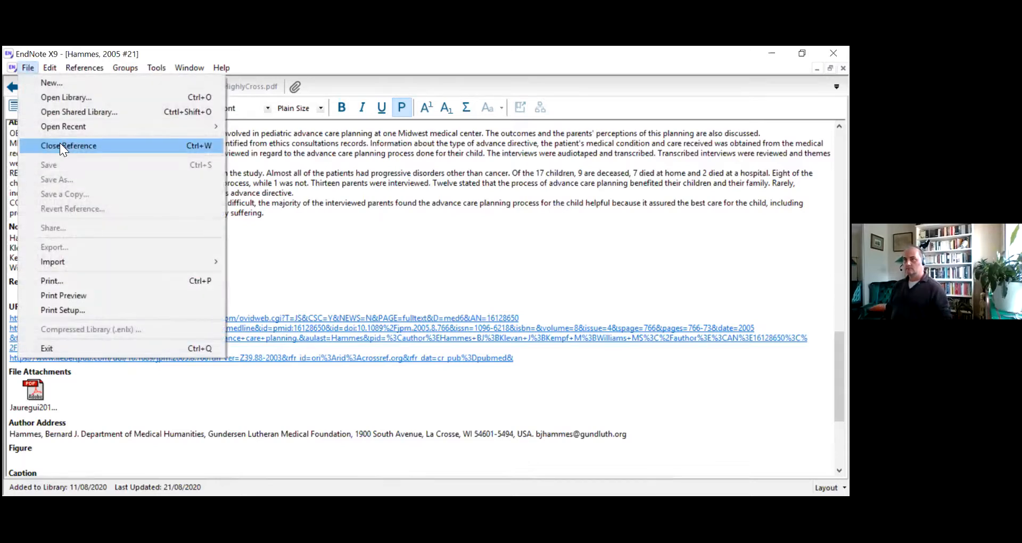
click(60, 143)
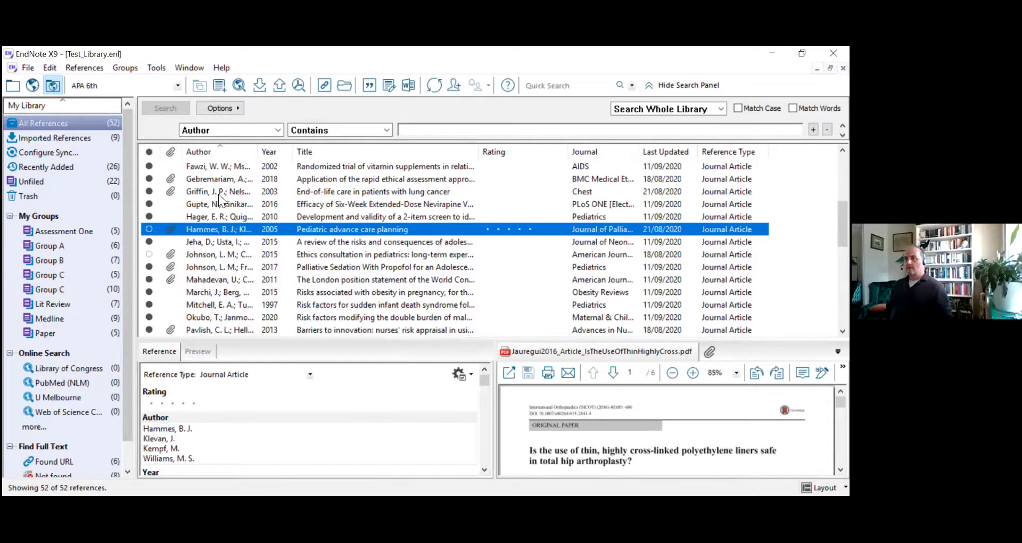
Create a new reference in the library and set its reference type to Web Page.
scroll(202, 187, up, 3)
click(82, 65)
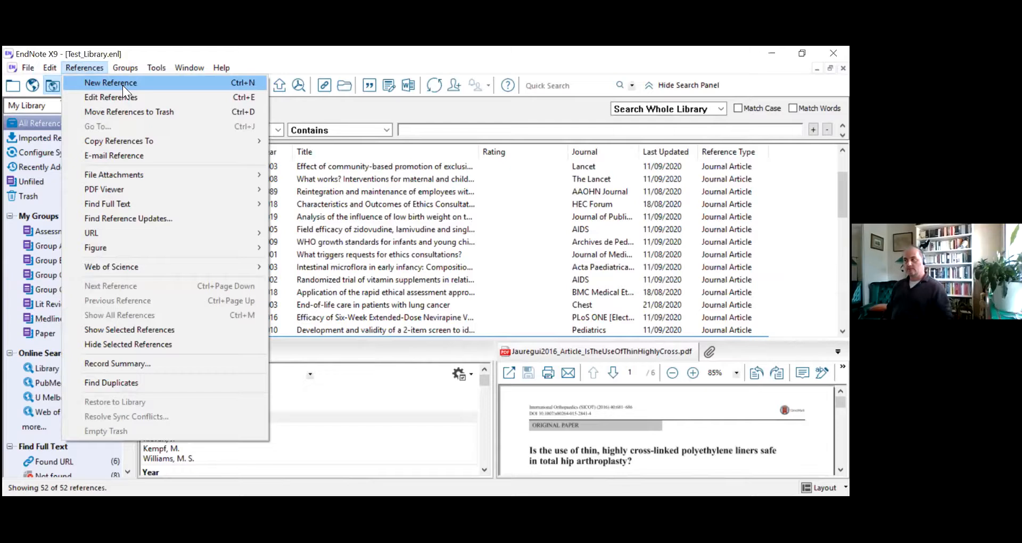
click(105, 85)
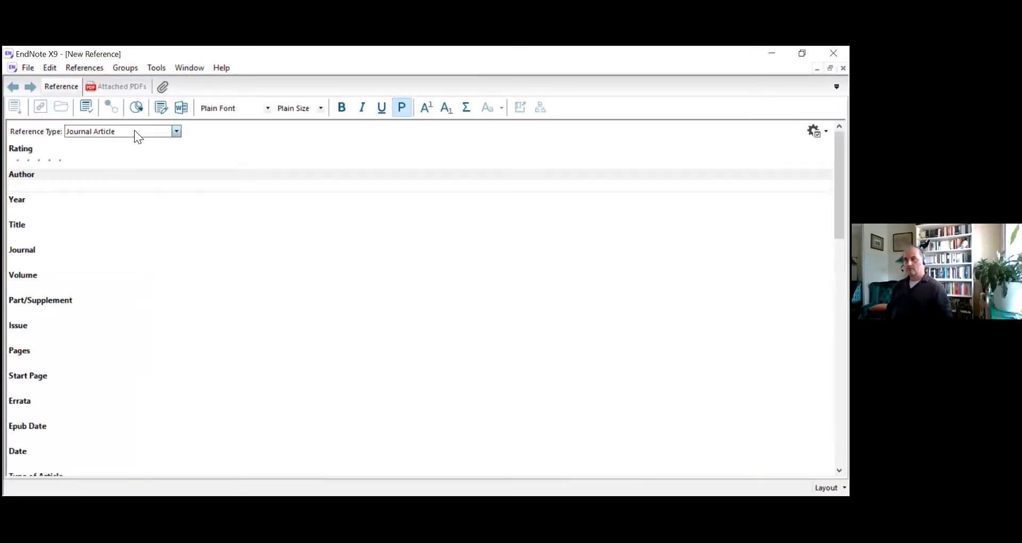
click(176, 131)
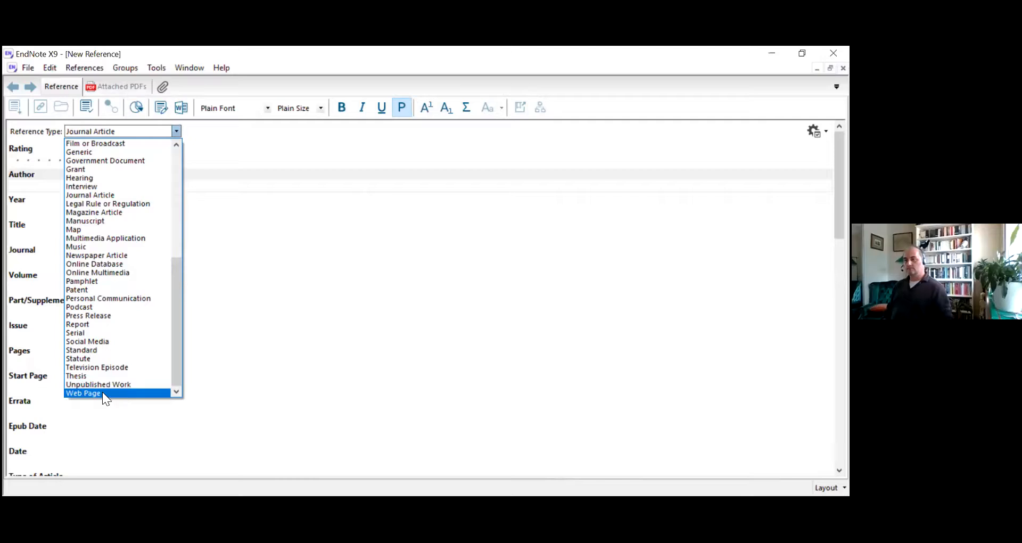
click(143, 392)
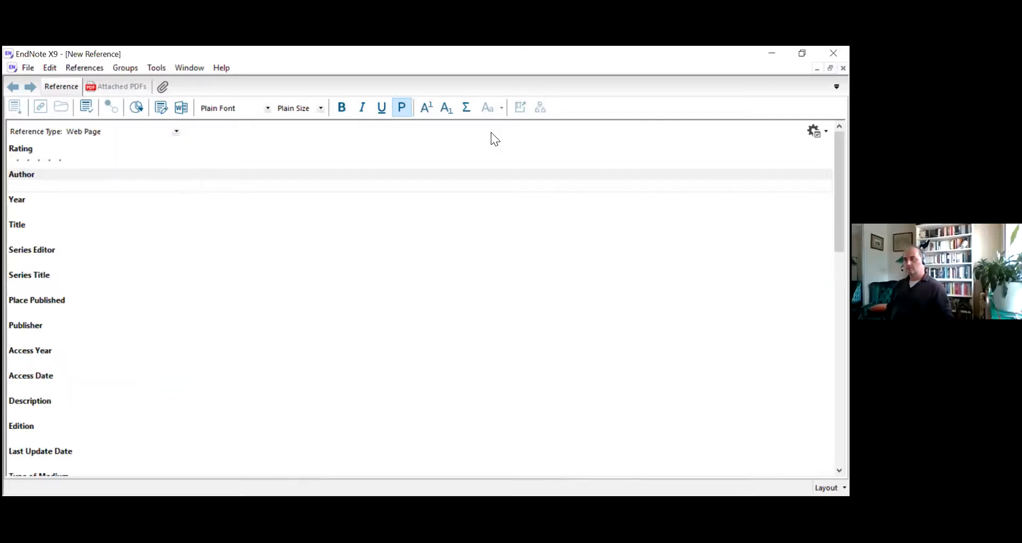
Switch to Chrome, search Google for "who australia" in a new tab, and open the World Health Organization's Australia country page.
key(alt+Tab)
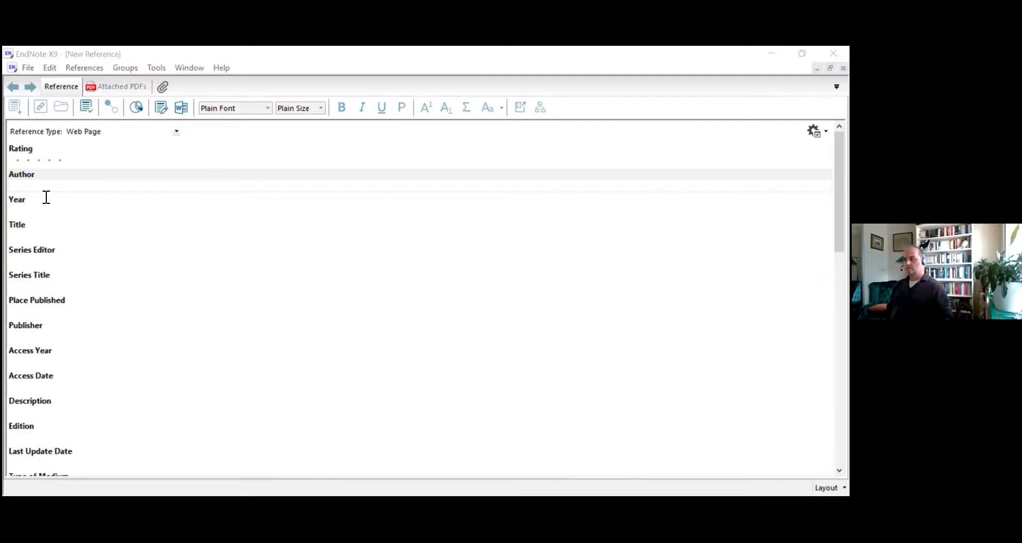
key(alt+Tab)
key(ctrl+t)
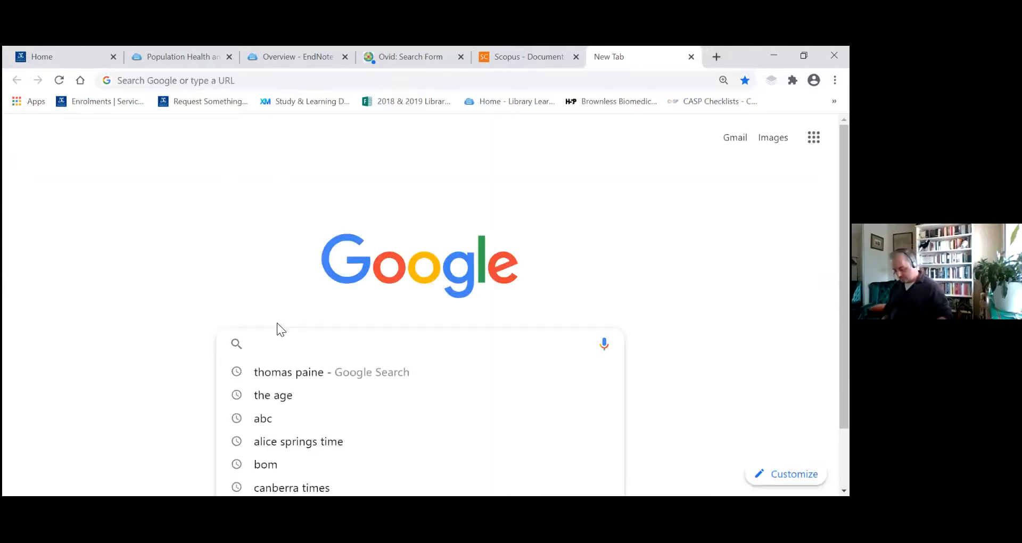
text(who austral)
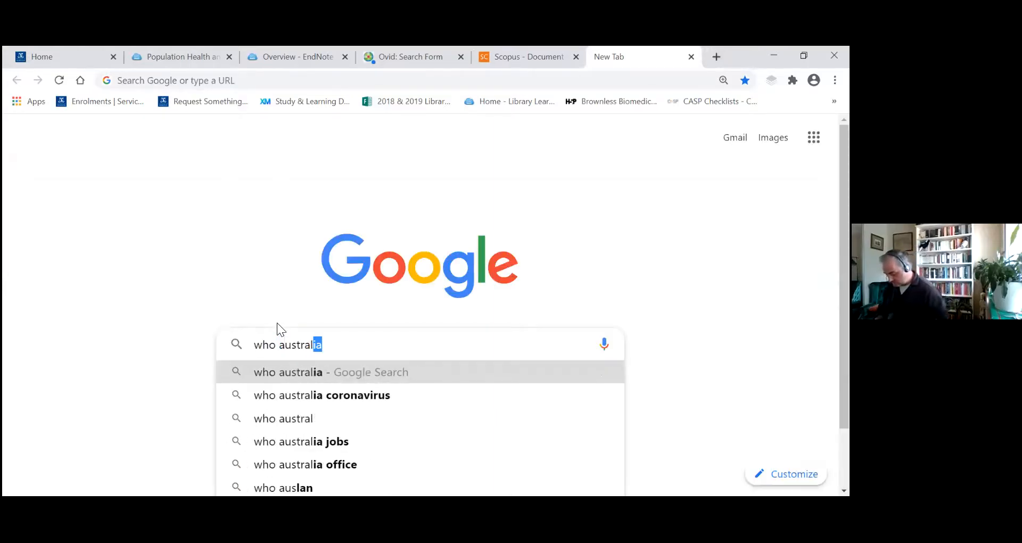
key(Return)
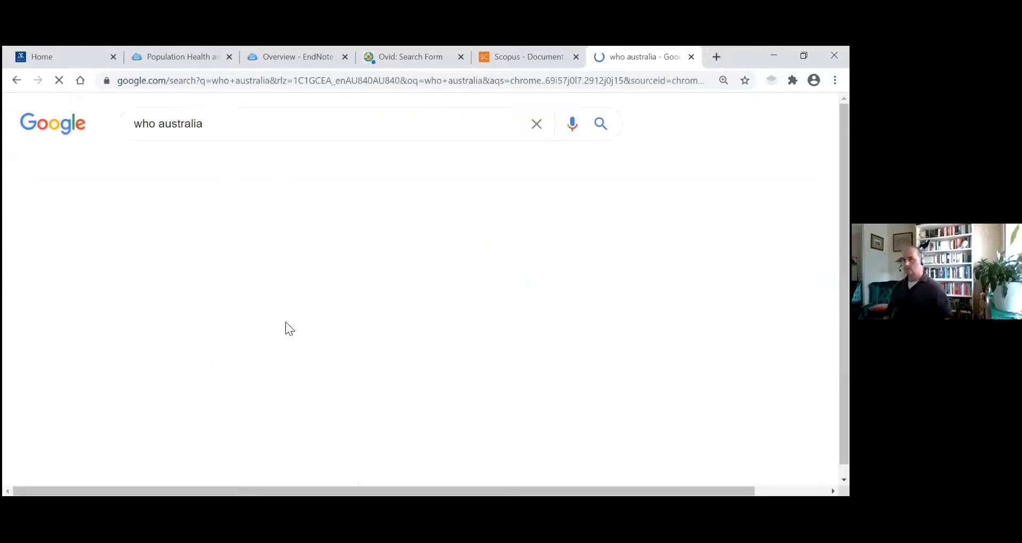
click(160, 243)
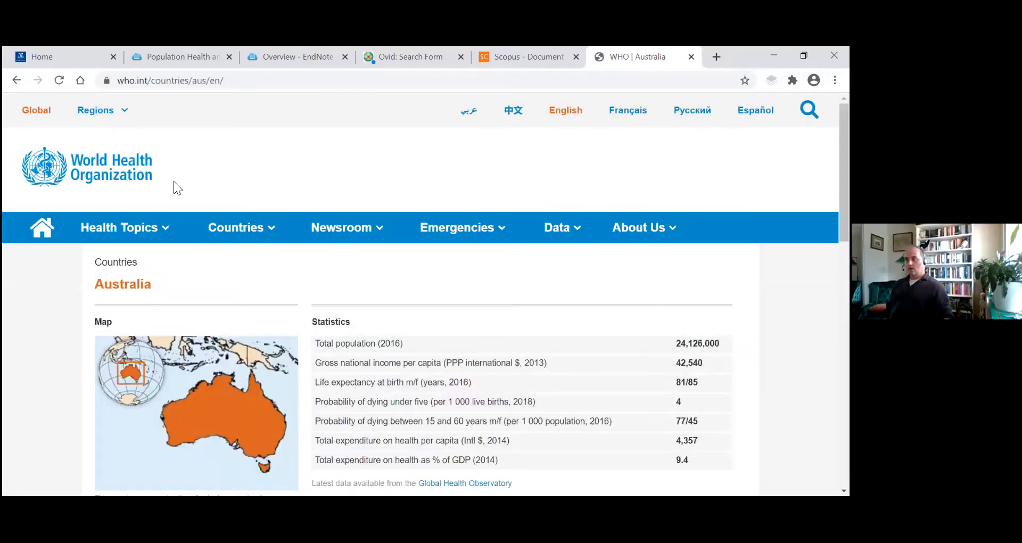
Copy the full web address of the WHO Australia page.
click(229, 80)
drag(225, 80, 107, 74)
right_click(143, 82)
click(176, 154)
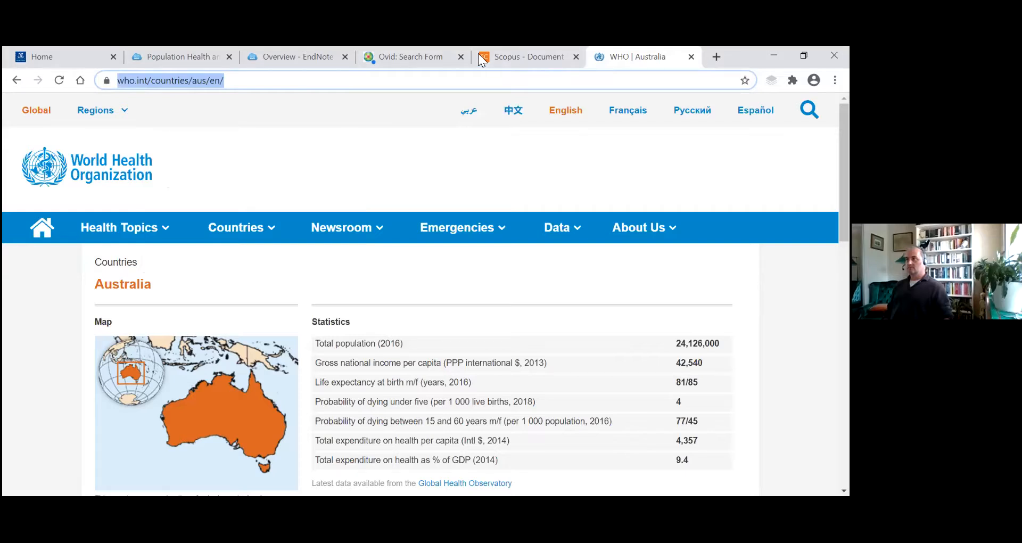
Switch back to EndNote, keep Web Page as the new reference's type, and enter "QWorld Health Organisation" as its author.
key(alt+Tab)
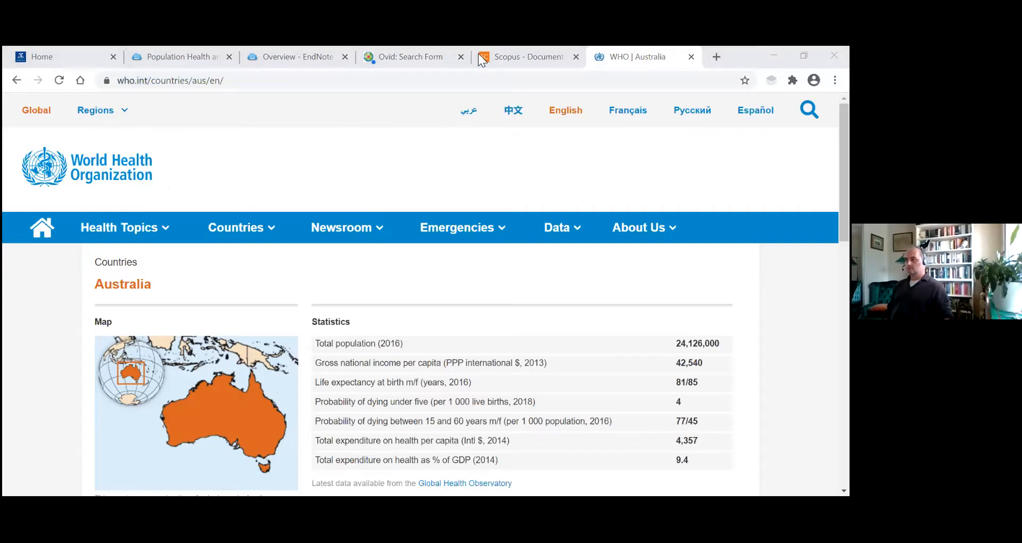
key(alt+Tab)
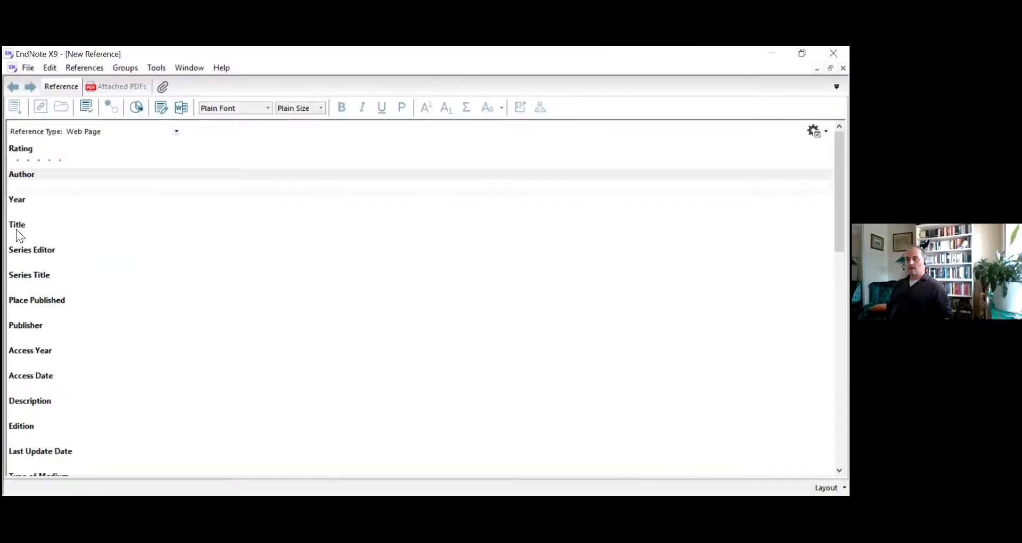
click(177, 132)
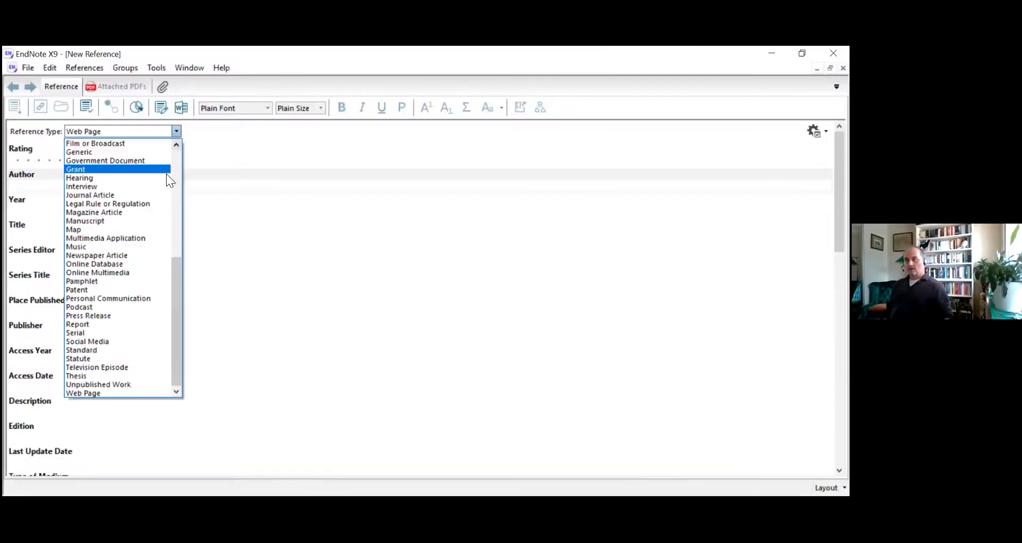
click(98, 393)
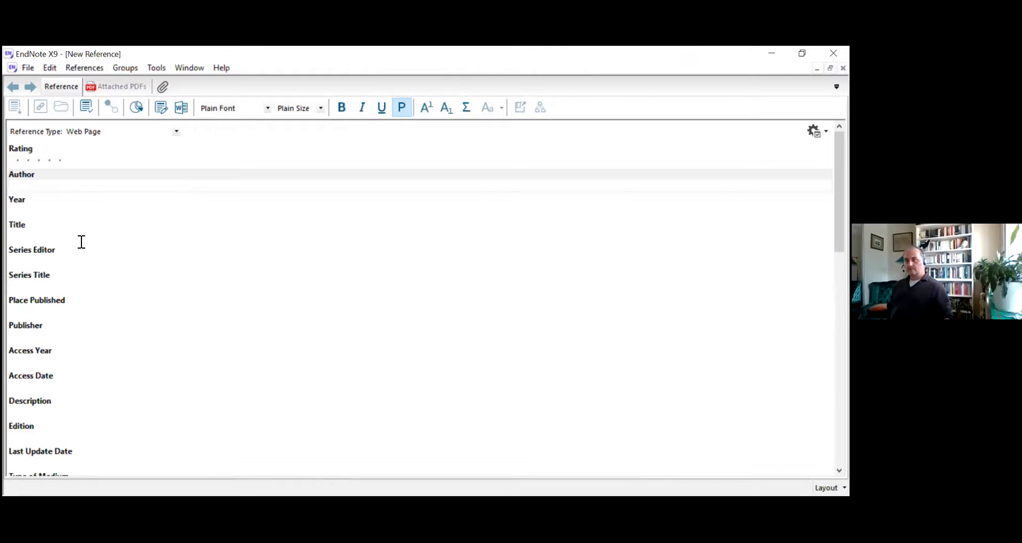
click(30, 185)
text(QWorld Health O)
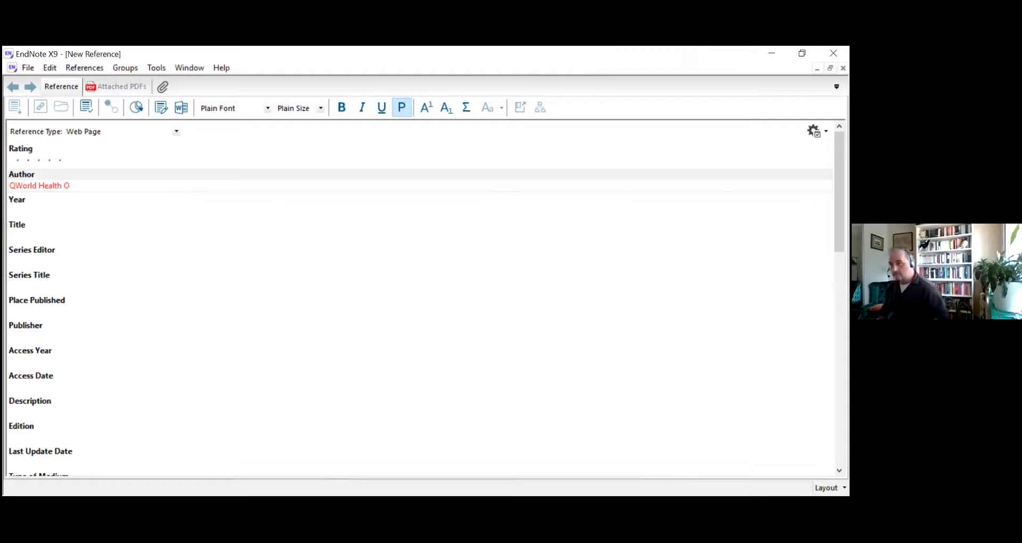
text(rganisation)
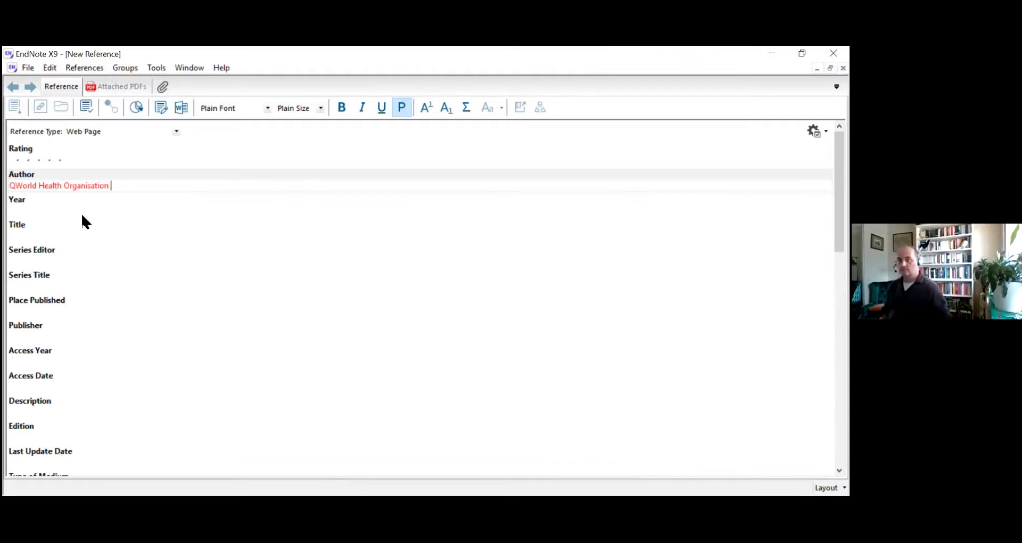
Enter Australia as the title and 2020 as the year of the new web page reference.
click(25, 235)
text(Au)
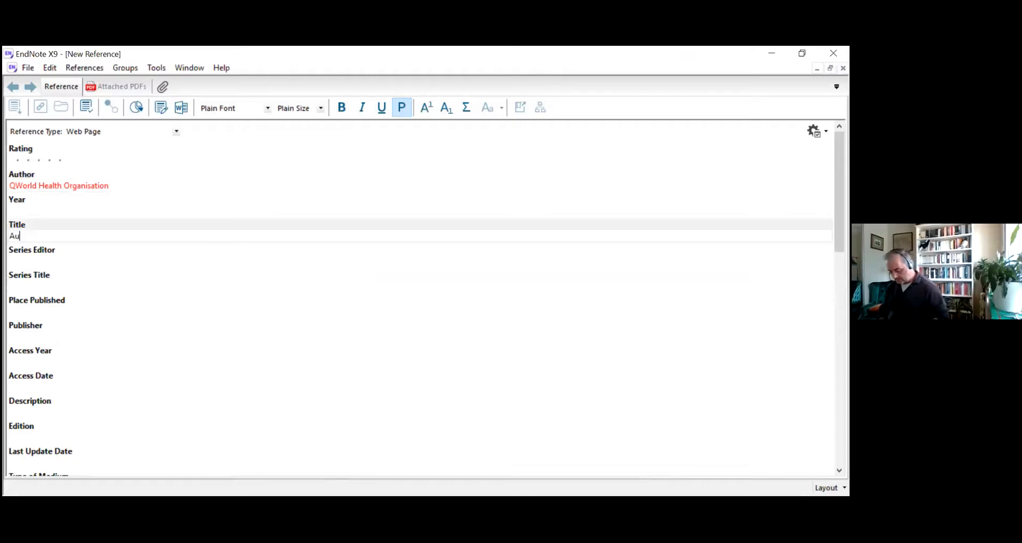
text(stralia)
key(BackSpace)
key(BackSpace)
key(BackSpace)
key(BackSpace)
key(BackSpace)
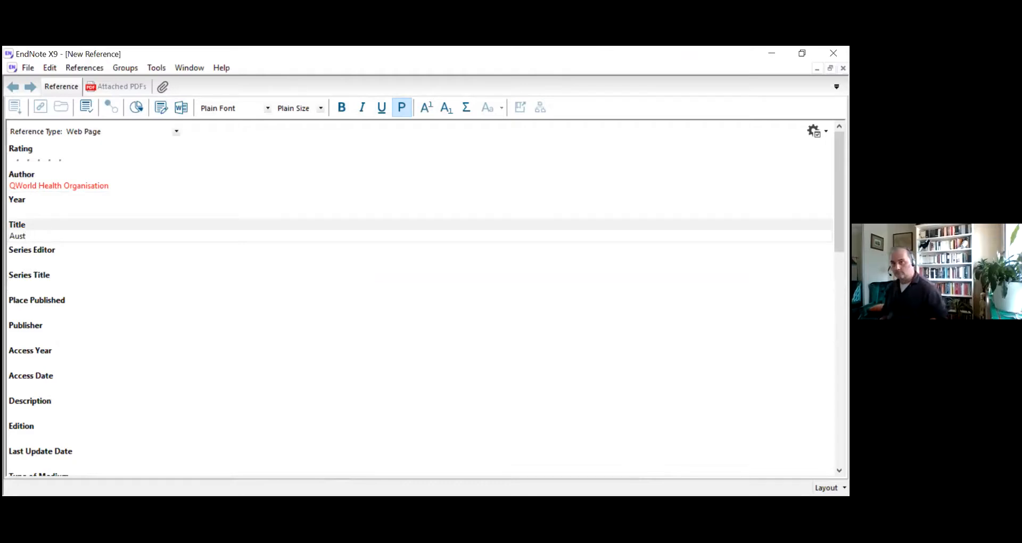
text(ralia)
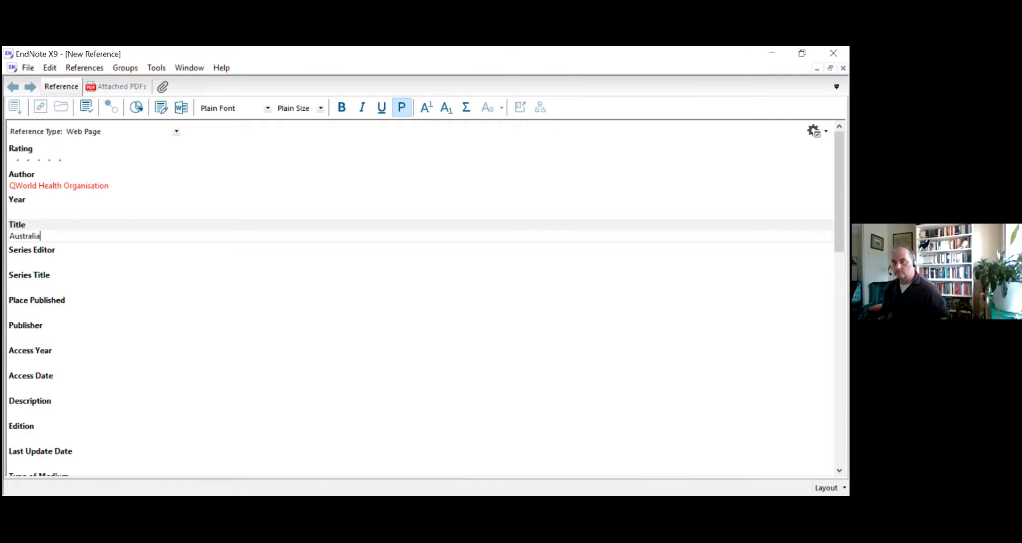
click(24, 210)
text(2020)
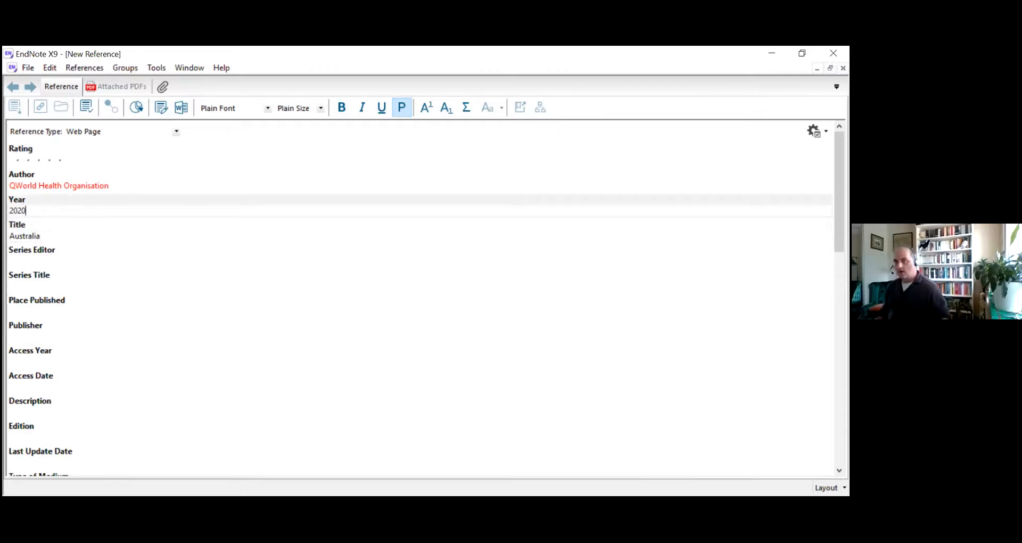
Enter WHO as the publisher and Geneva as the place published of the web page reference.
scroll(100, 286, down, 1)
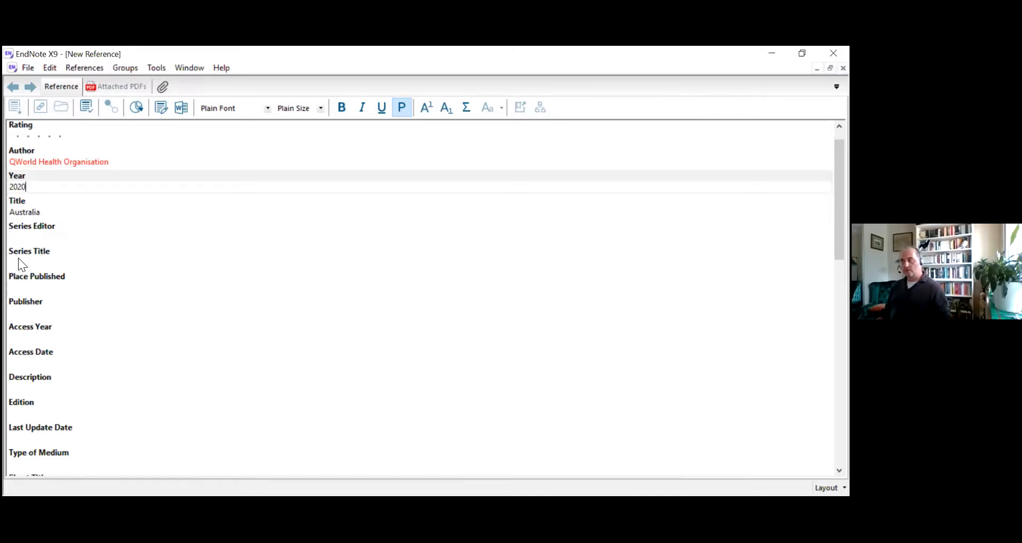
scroll(19, 264, down, 7)
scroll(17, 288, down, 4)
scroll(17, 290, up, 10)
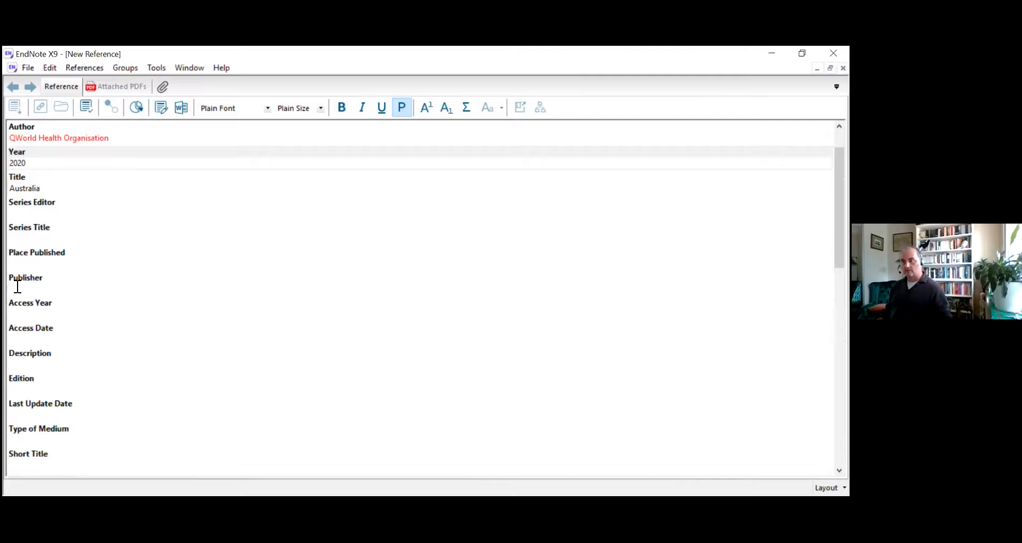
scroll(17, 287, down, 1)
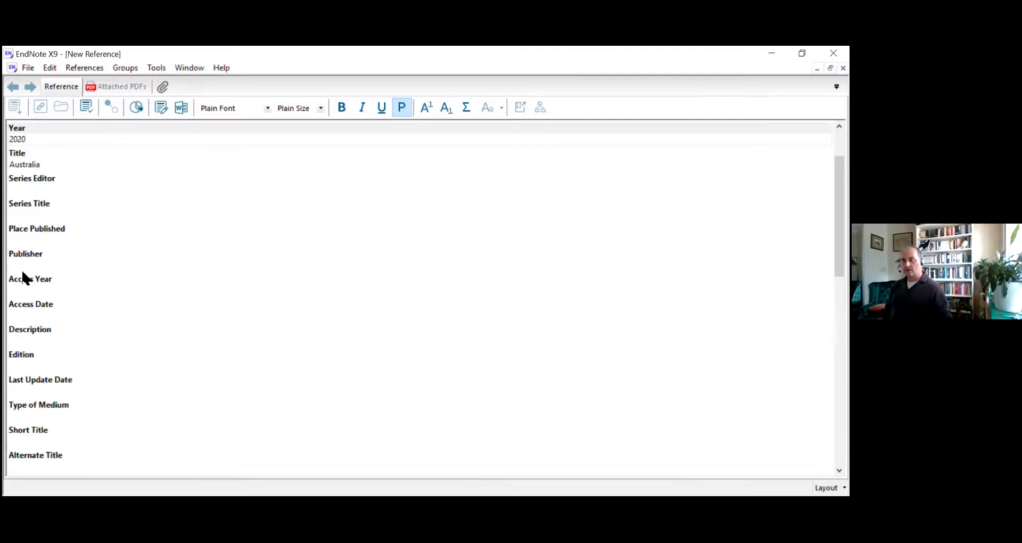
click(25, 264)
text(WHO)
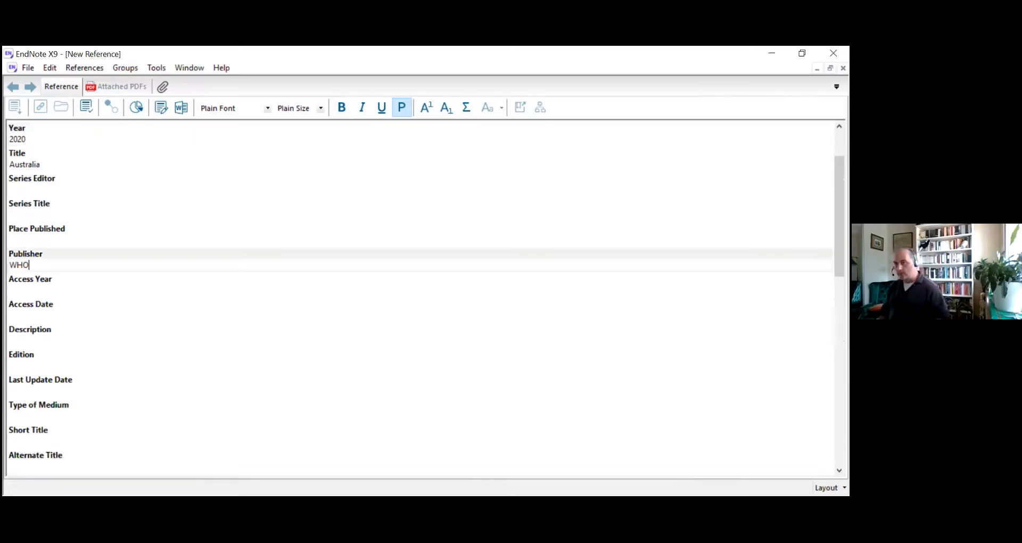
click(15, 239)
text(Geneva)
scroll(85, 293, down, 3)
scroll(94, 305, down, 7)
scroll(107, 307, down, 2)
scroll(121, 308, down, 2)
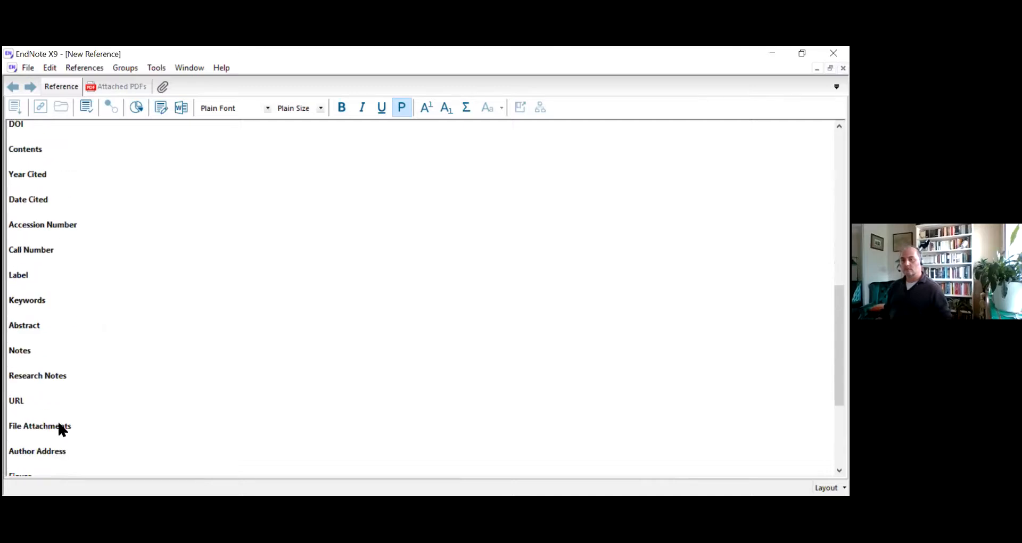
click(33, 413)
right_click(32, 412)
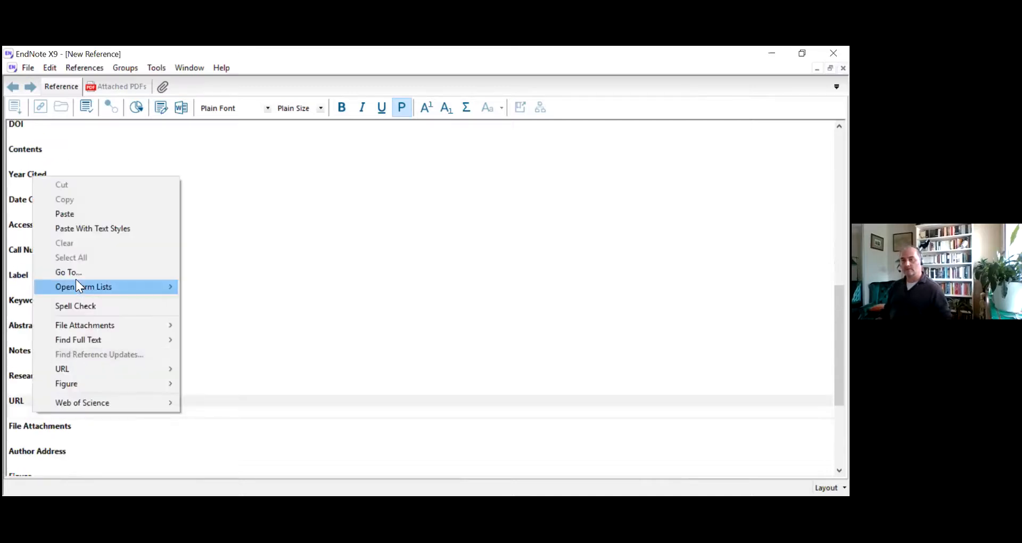
click(70, 215)
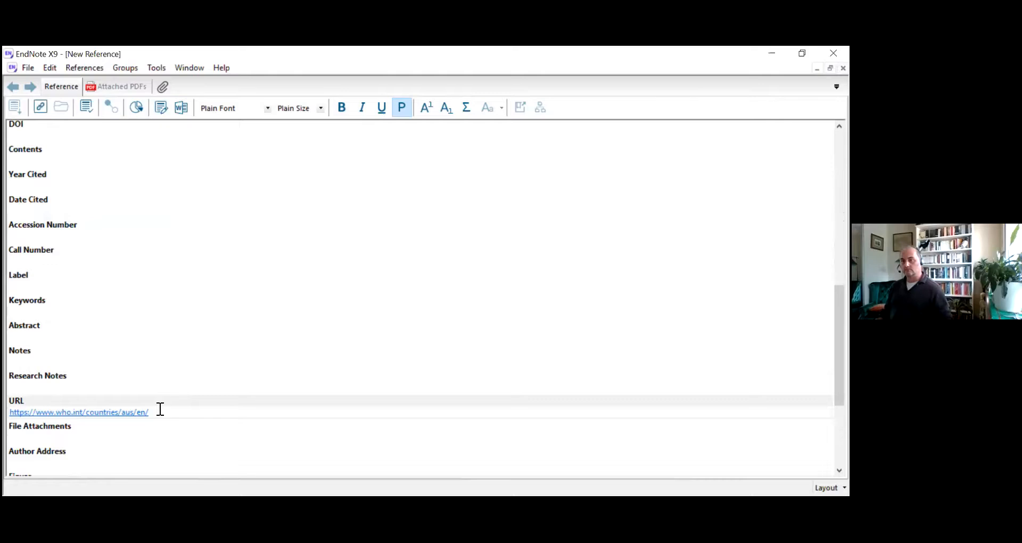
Remove the stray Q before World Health Organisation in the Author field, and close the reference with its changes saved.
scroll(159, 402, up, 6)
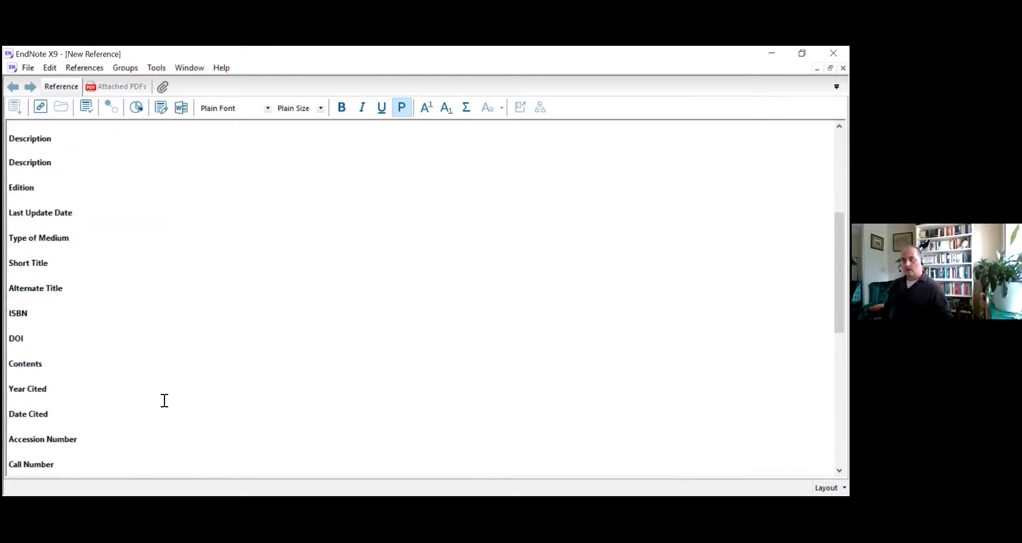
scroll(165, 400, up, 3)
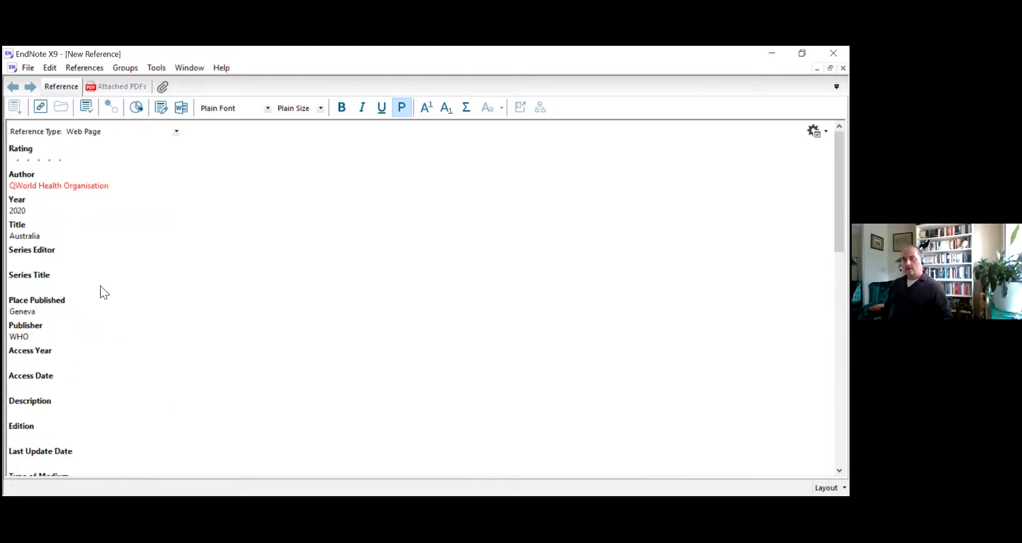
click(15, 183)
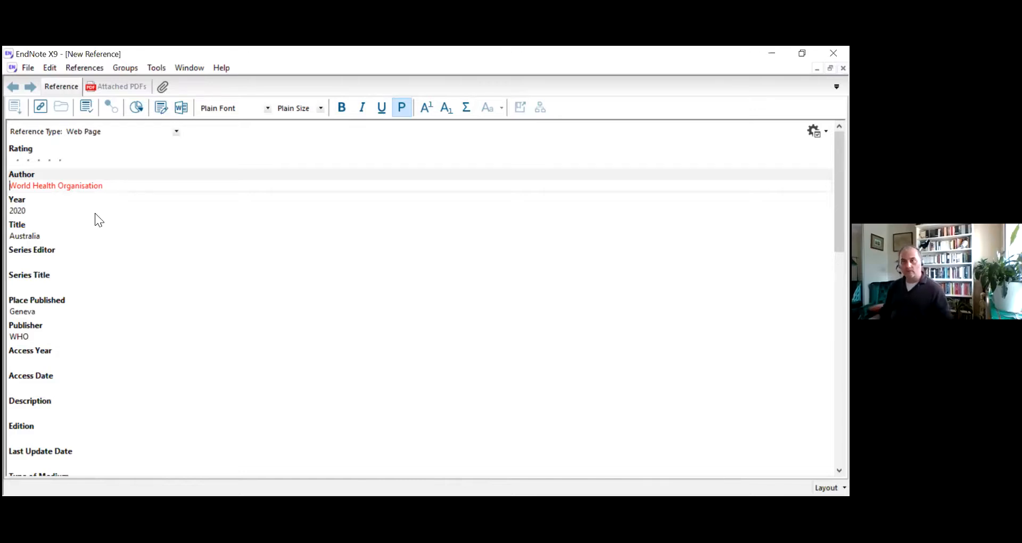
click(26, 68)
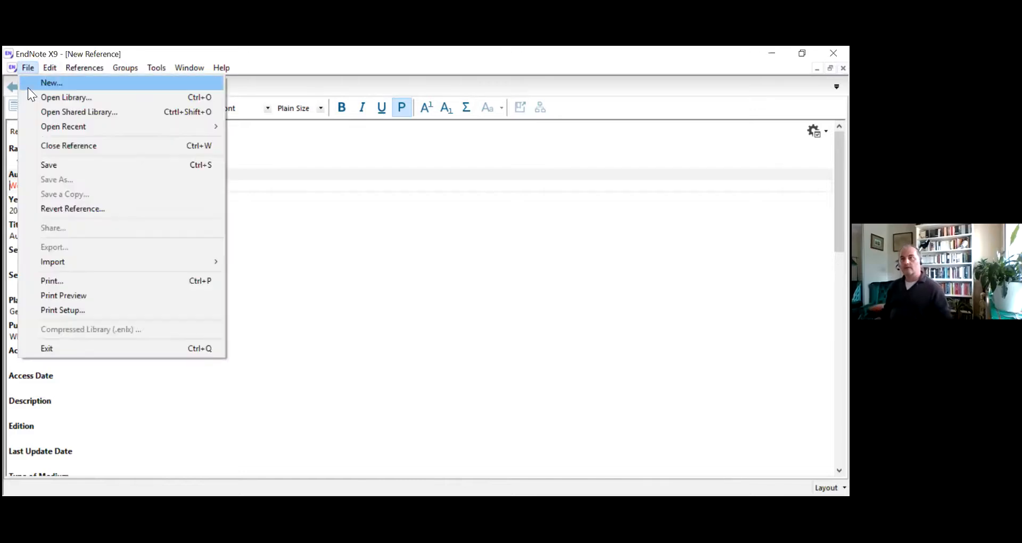
click(59, 151)
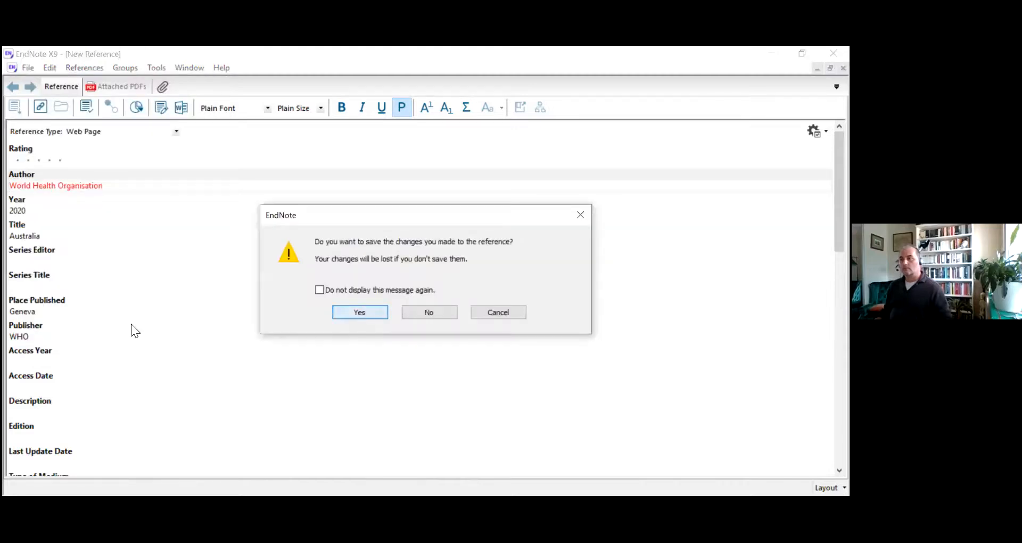
key(Return)
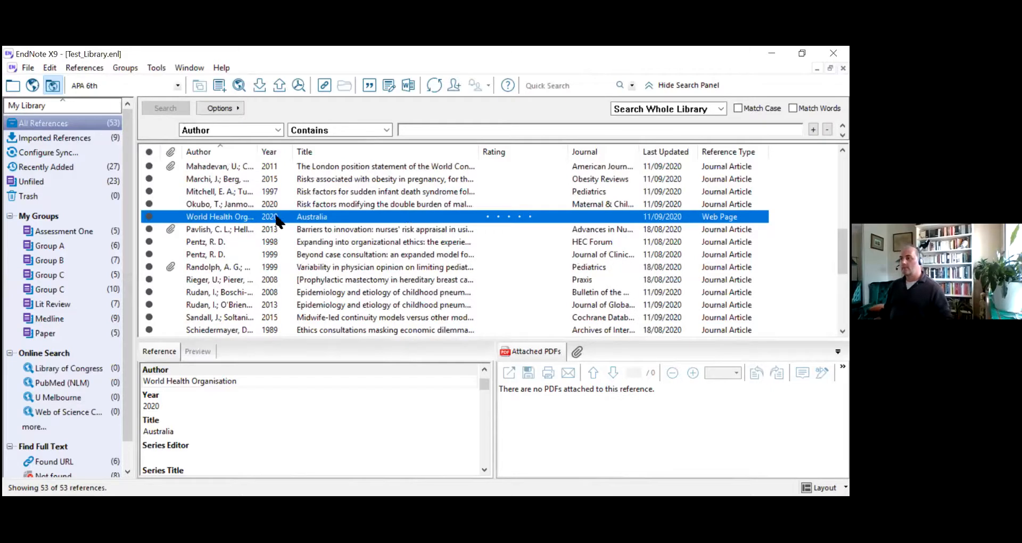
Preview the formatted APA 6th citation of the Australia web page reference.
click(198, 351)
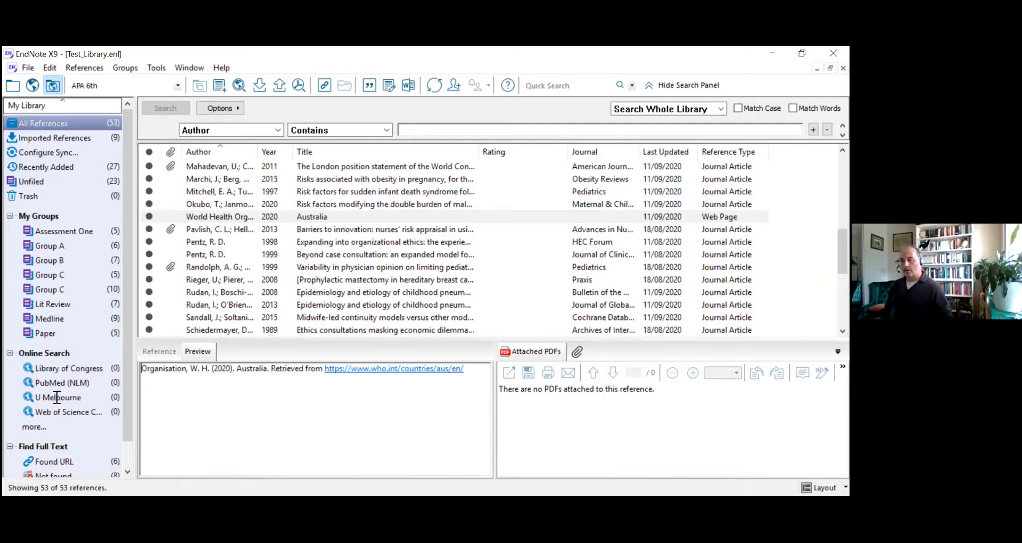
scroll(253, 229, down, 1)
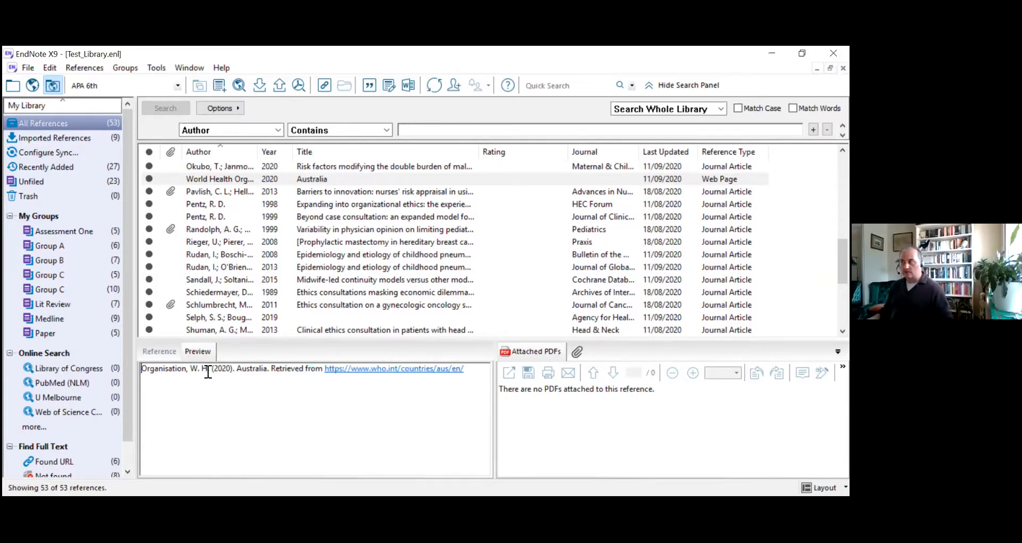
Add a comma after World Health Organisation in the reference's Author field, and close the reference with its changes saved.
click(239, 181)
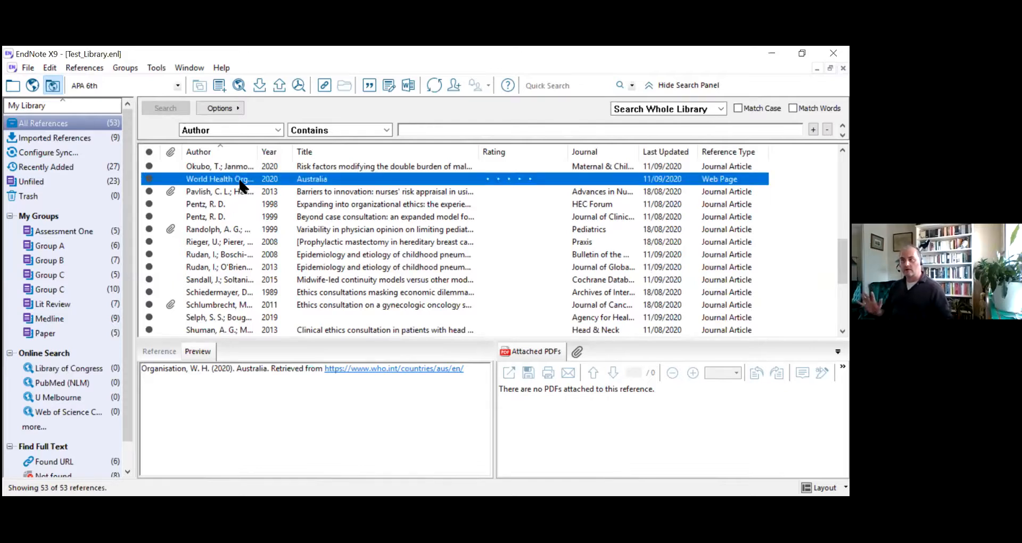
double_click(239, 181)
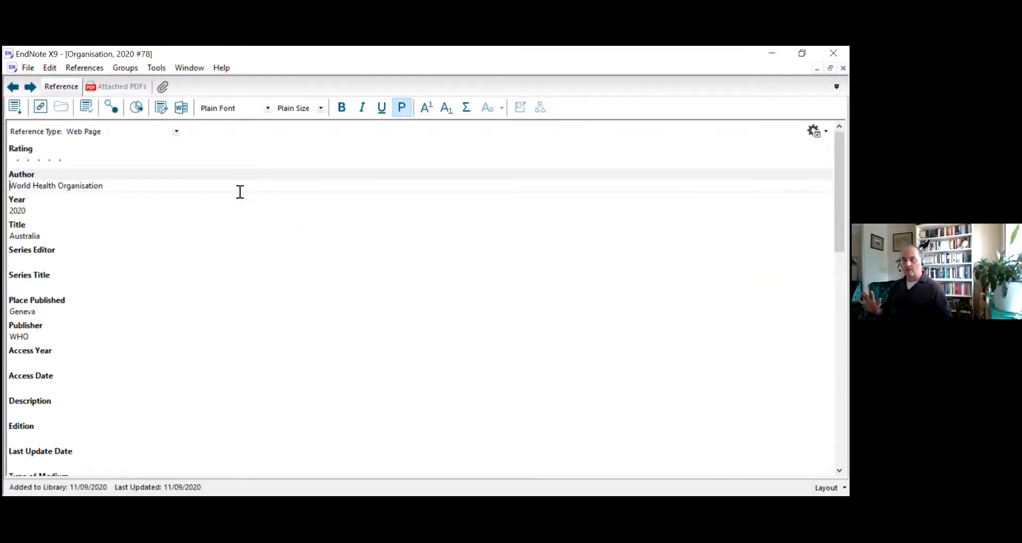
click(108, 188)
text(,)
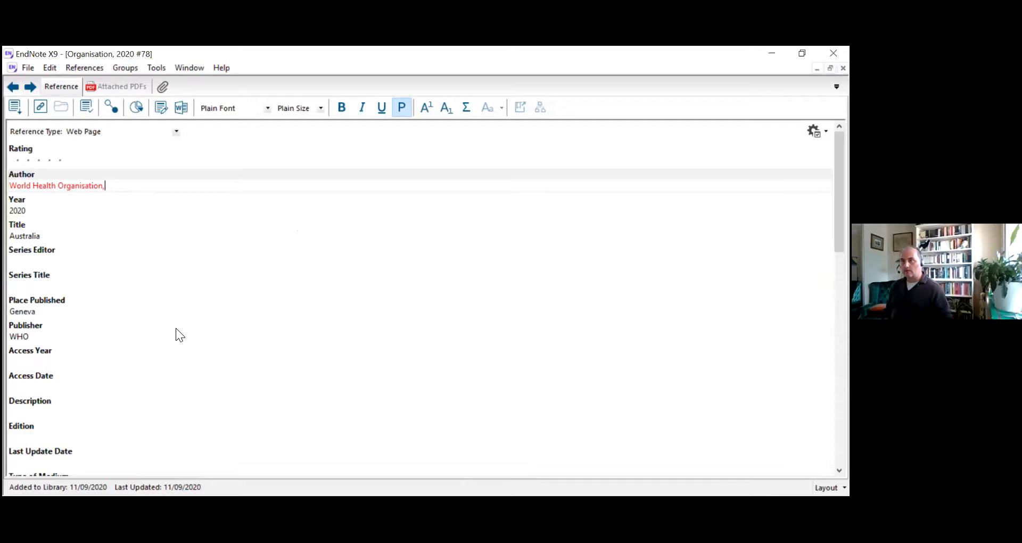
click(28, 68)
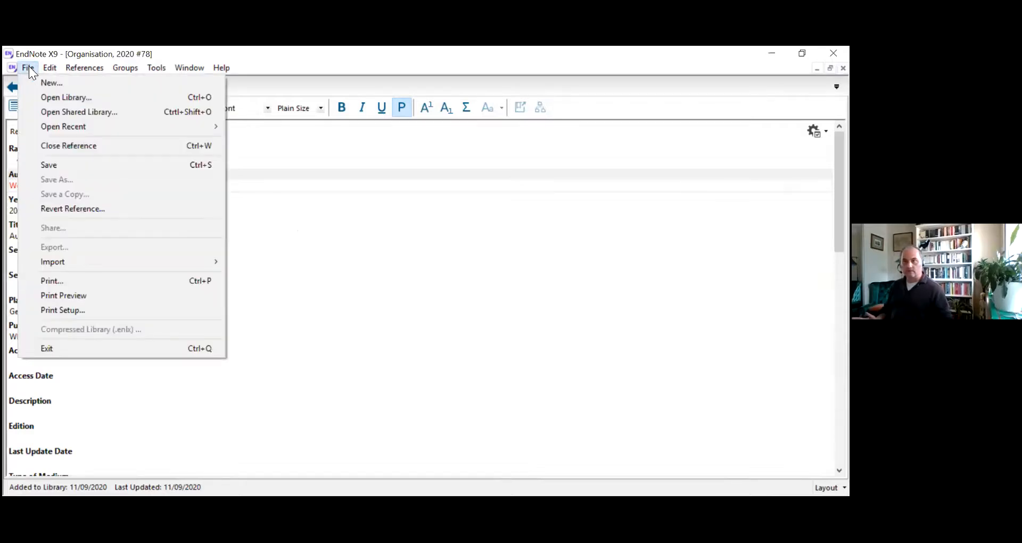
click(65, 145)
click(360, 312)
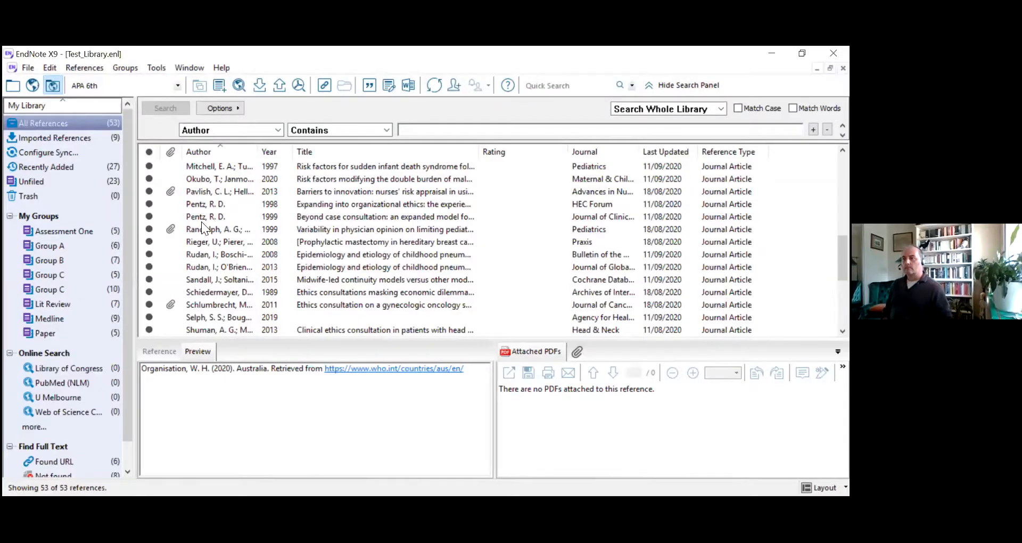
Find the World Health Organisation reference in the library list and select it to check its citation preview.
scroll(205, 228, up, 2)
scroll(245, 306, down, 5)
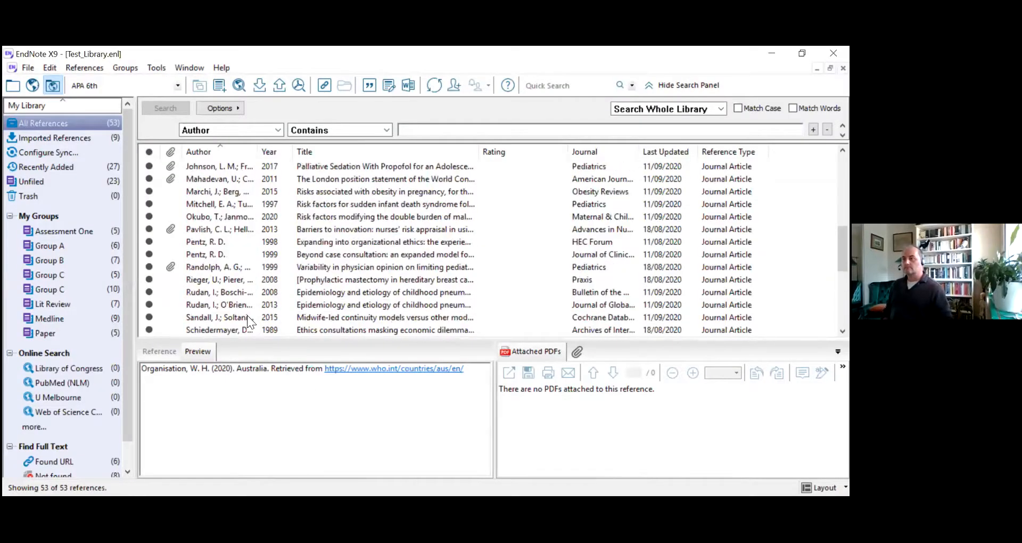
scroll(246, 274, down, 3)
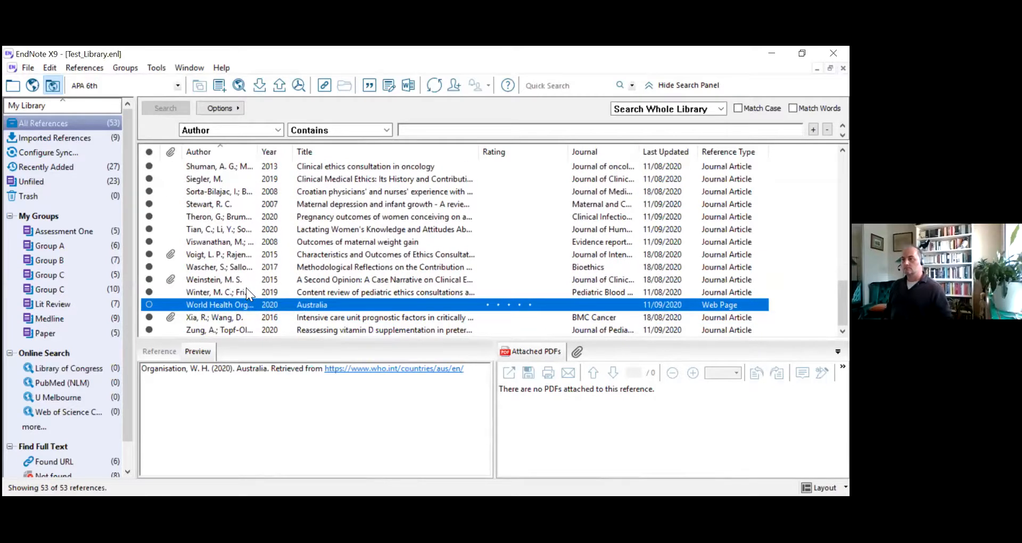
click(231, 293)
click(221, 302)
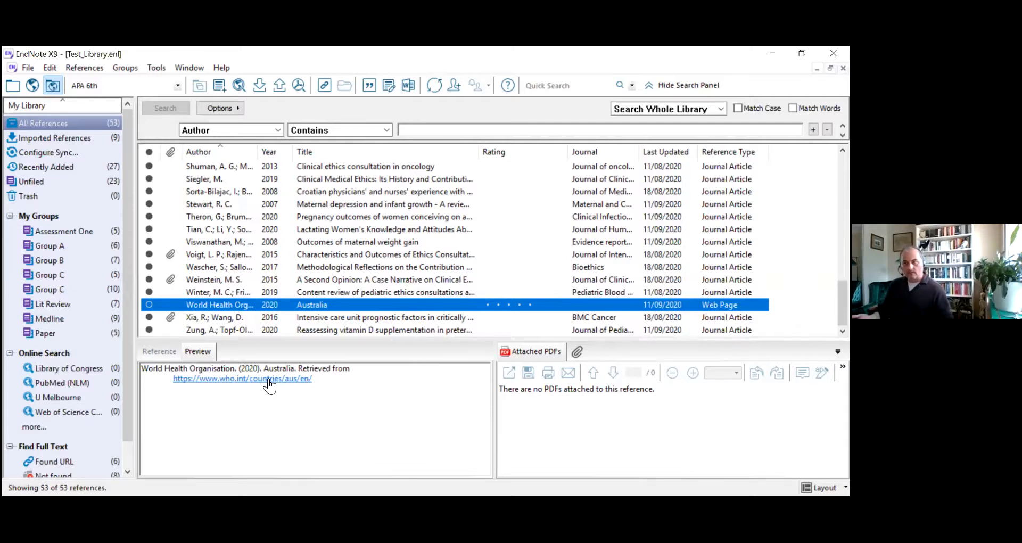
Reopen the World Health Organisation reference, and remove and restore the comma at the end of its author name.
double_click(230, 305)
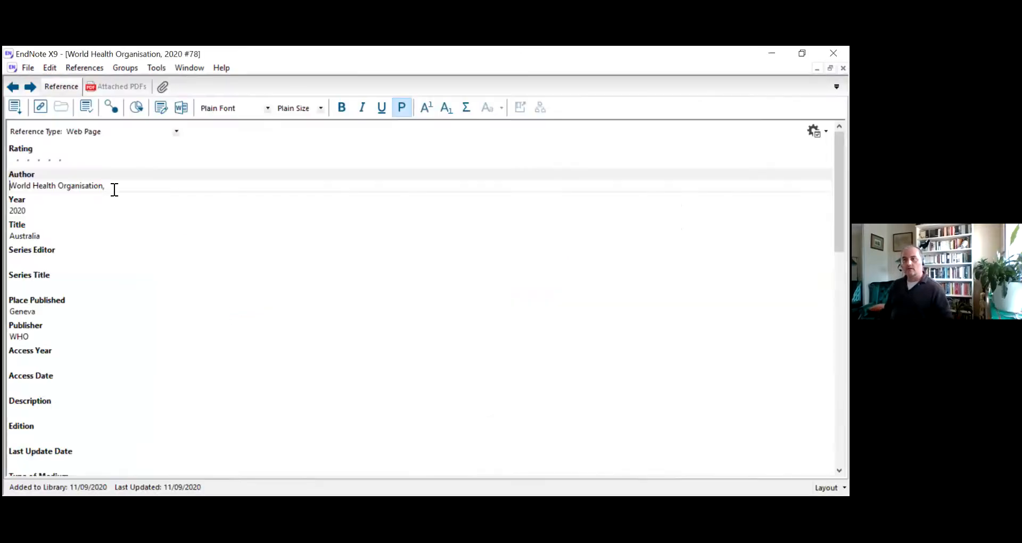
click(105, 185)
text(,)
key(BackSpace)
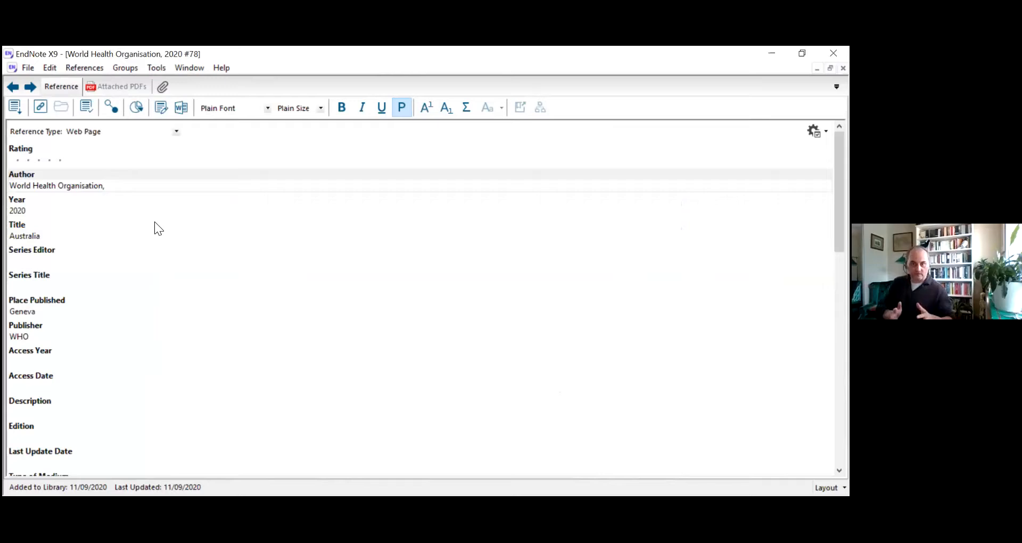
key(BackSpace)
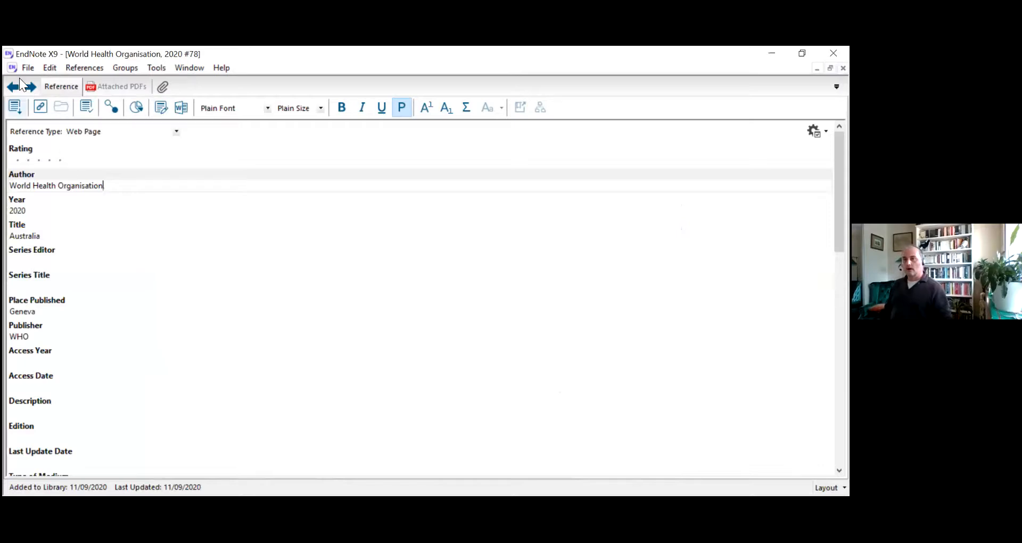
text(,)
scroll(58, 213, down, 1)
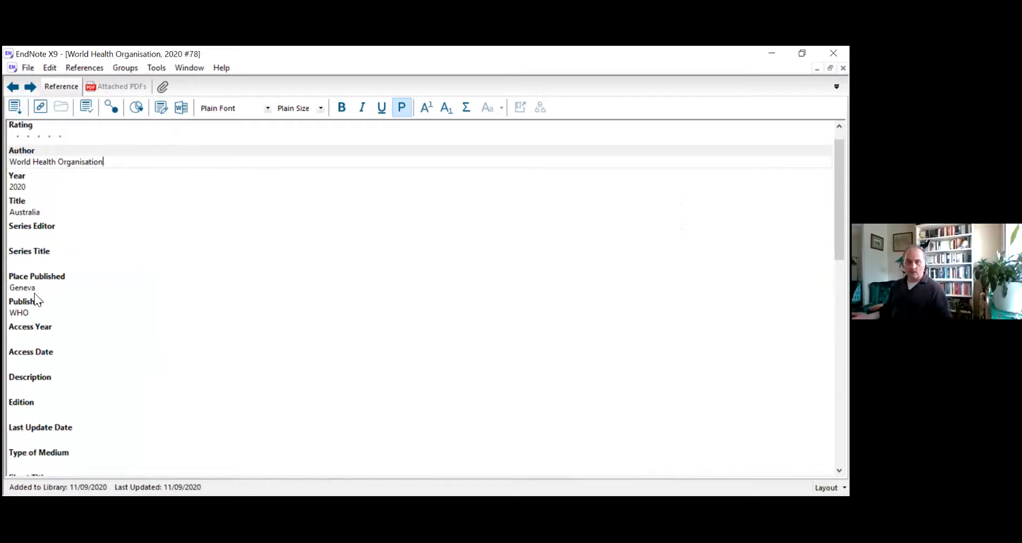
key(BackSpace)
scroll(36, 294, up, 1)
text(,)
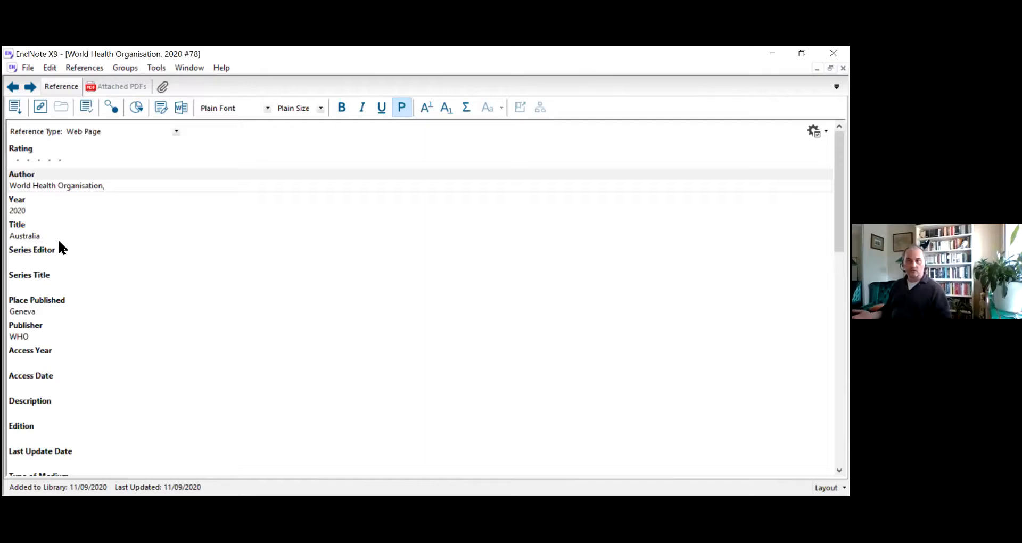
Review the World Health Organisation reference's remaining fields, including its URL, and close the reference to return to the library.
scroll(64, 243, down, 5)
scroll(90, 257, down, 5)
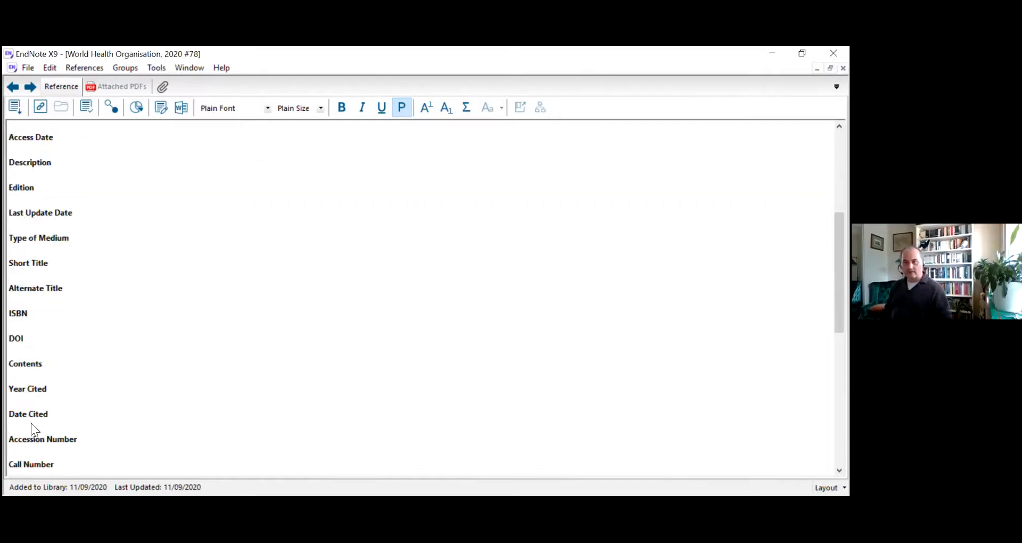
scroll(110, 341, down, 10)
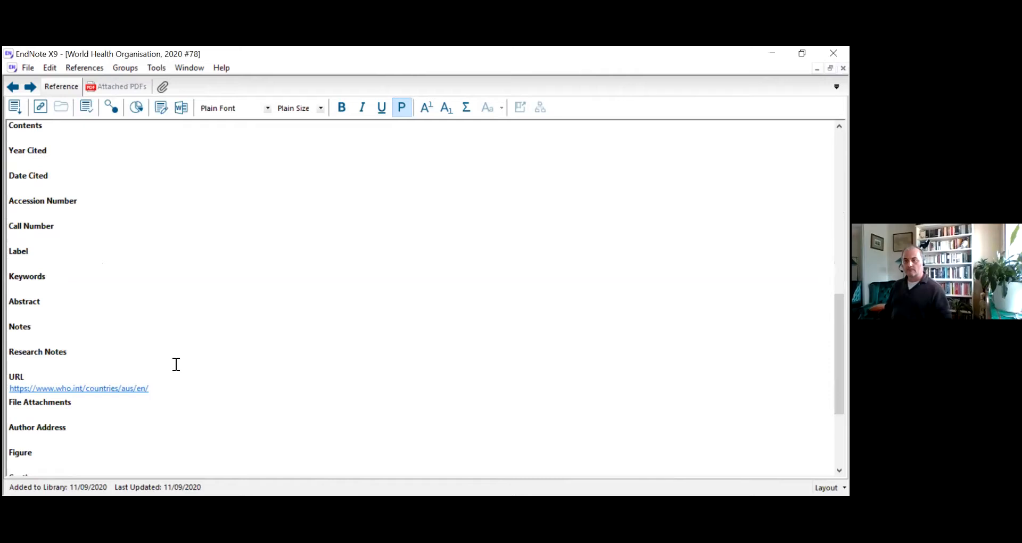
scroll(176, 365, down, 2)
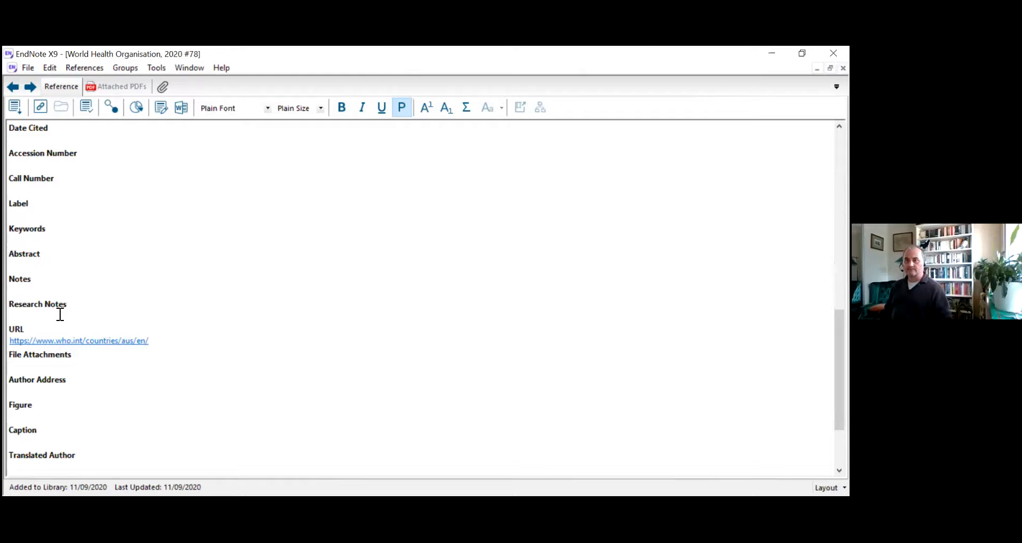
scroll(63, 318, down, 2)
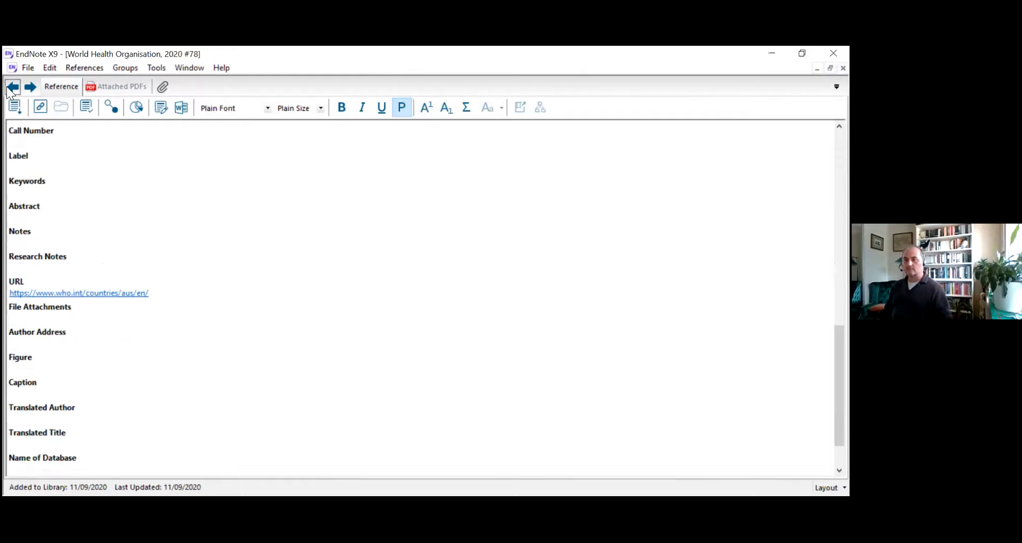
click(28, 66)
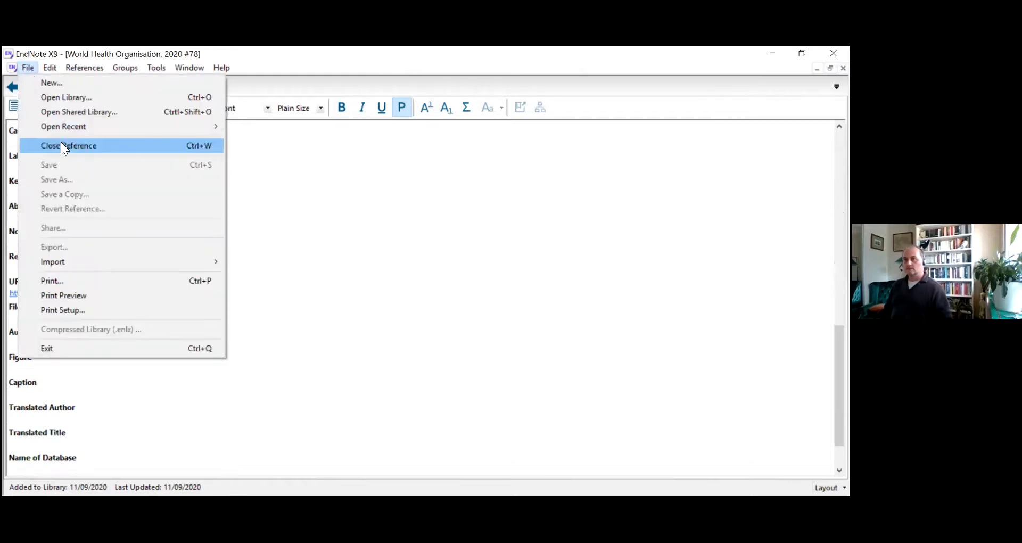
click(62, 143)
scroll(236, 225, up, 10)
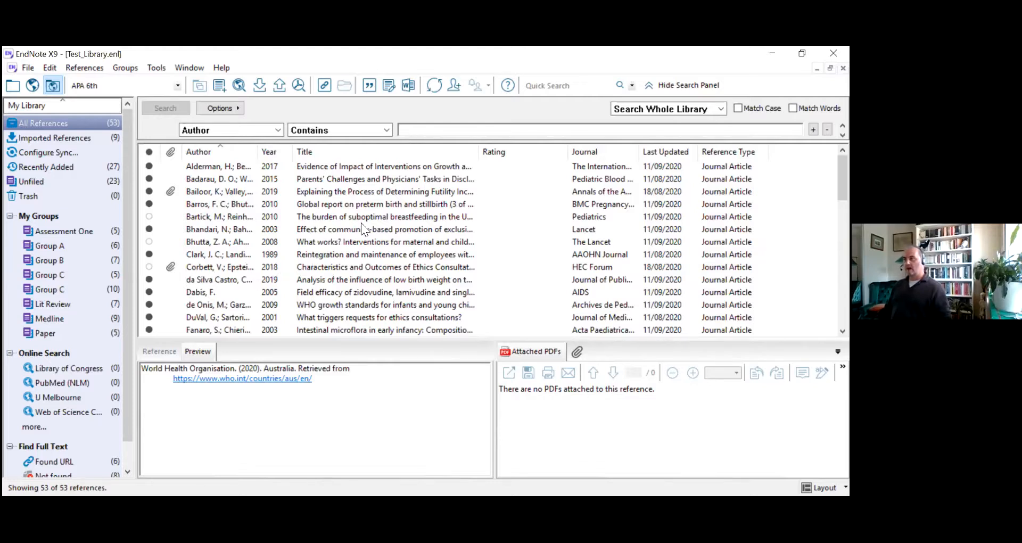
Switch to the literature review document in Word and bring up the EndNote X9 commands.
key(alt+Tab)
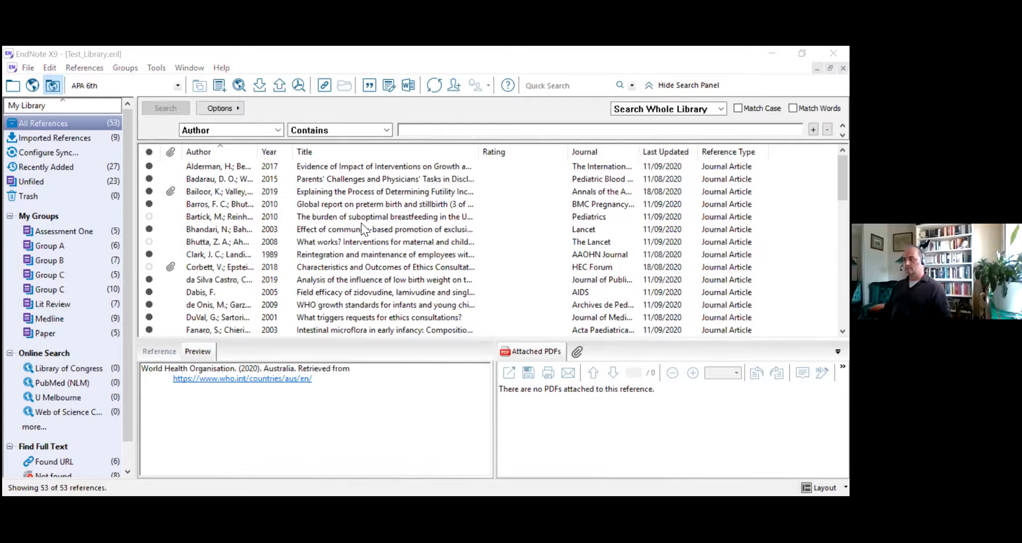
key(alt+Tab)
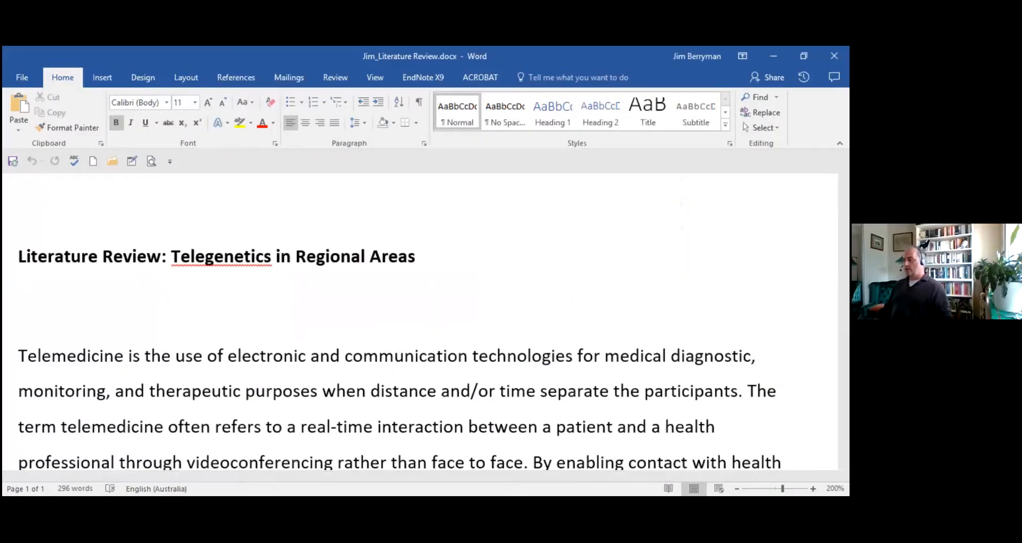
scroll(421, 320, down, 4)
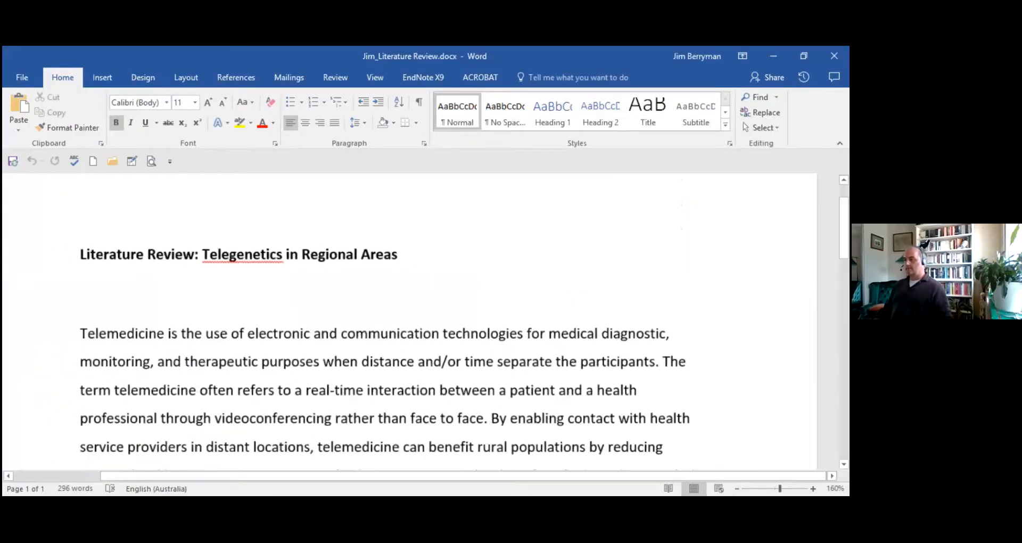
scroll(453, 271, down, 2)
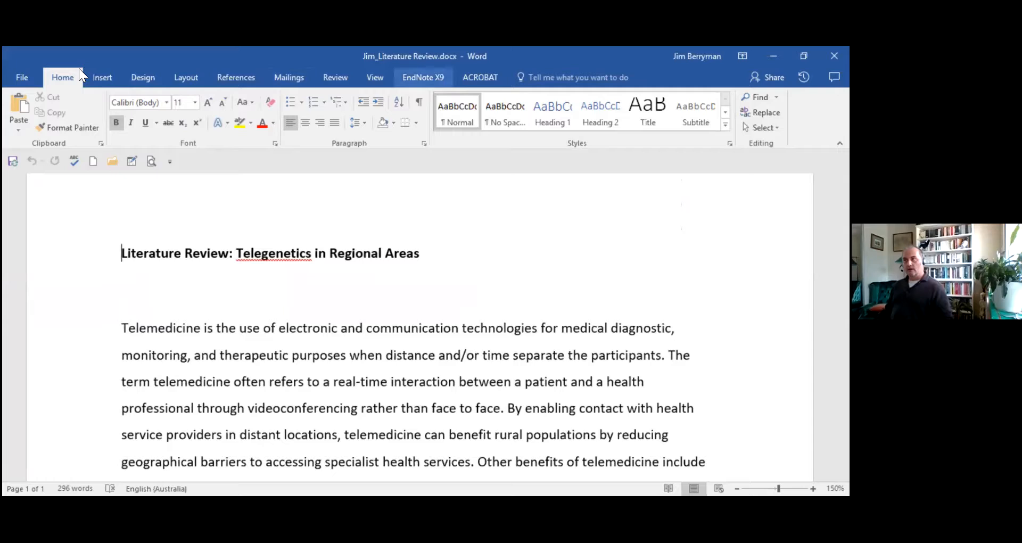
click(423, 77)
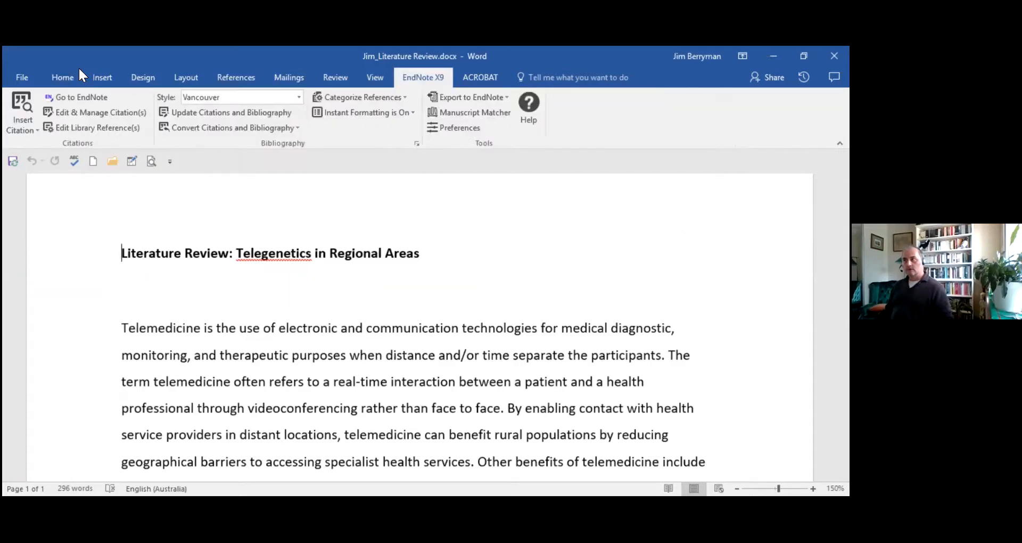
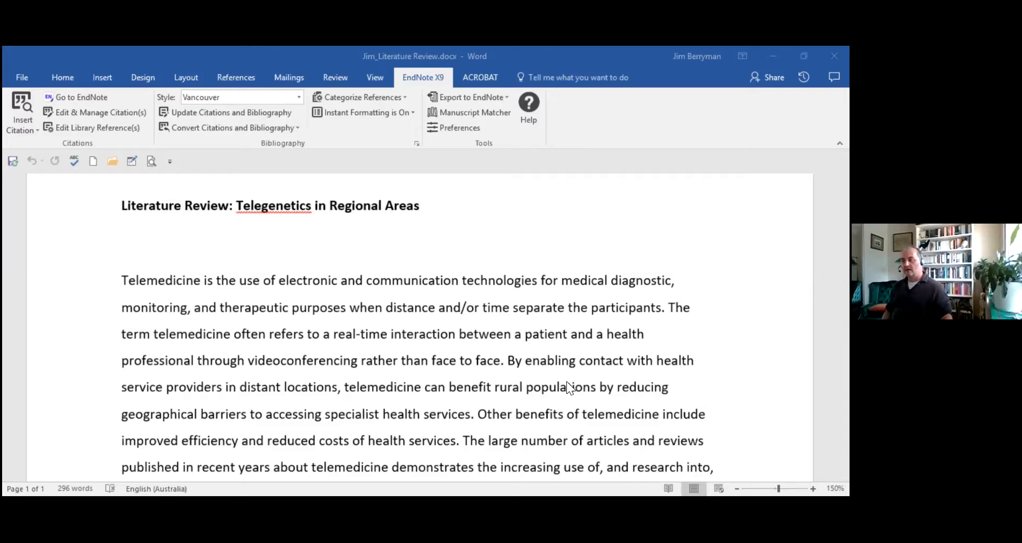
Select the 2010 "The burden of suboptimal breastfeeding" reference in EndNote, and set the insertion point after "face to face." in Word.
click(503, 362)
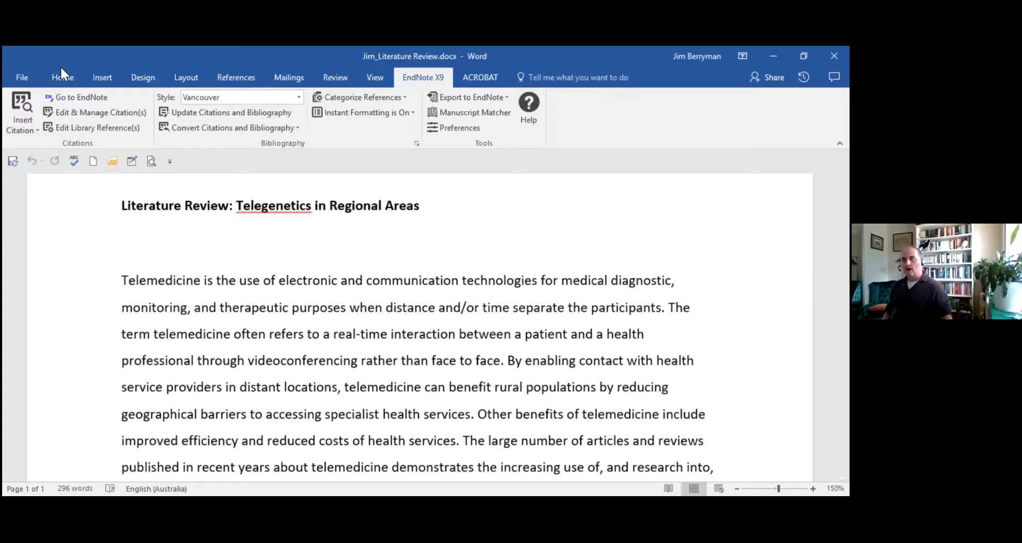
click(68, 97)
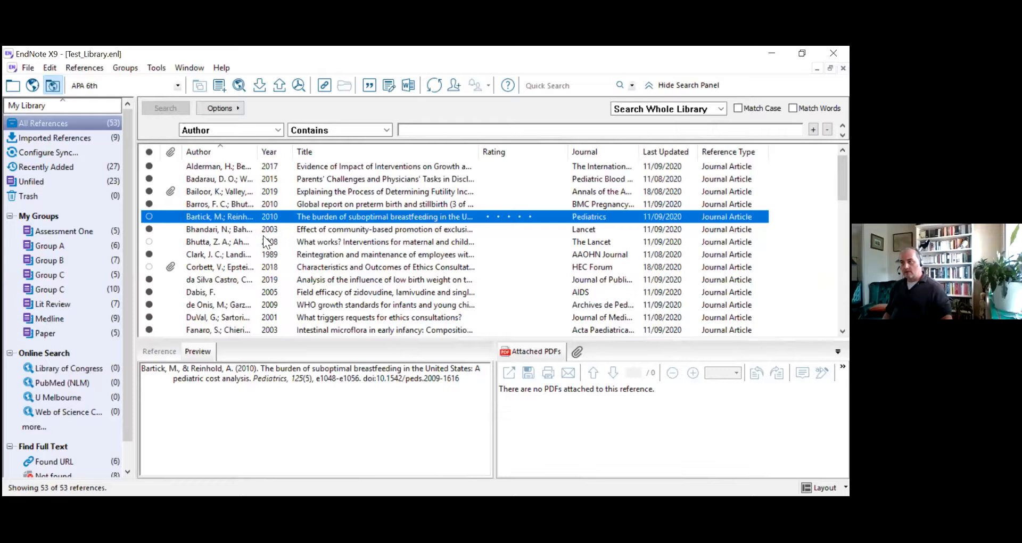
click(150, 215)
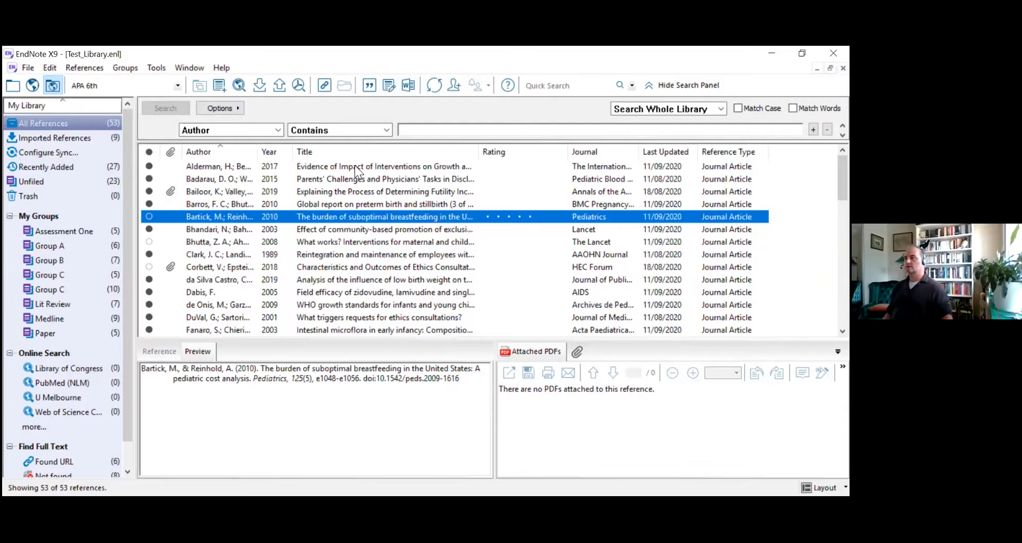
click(408, 85)
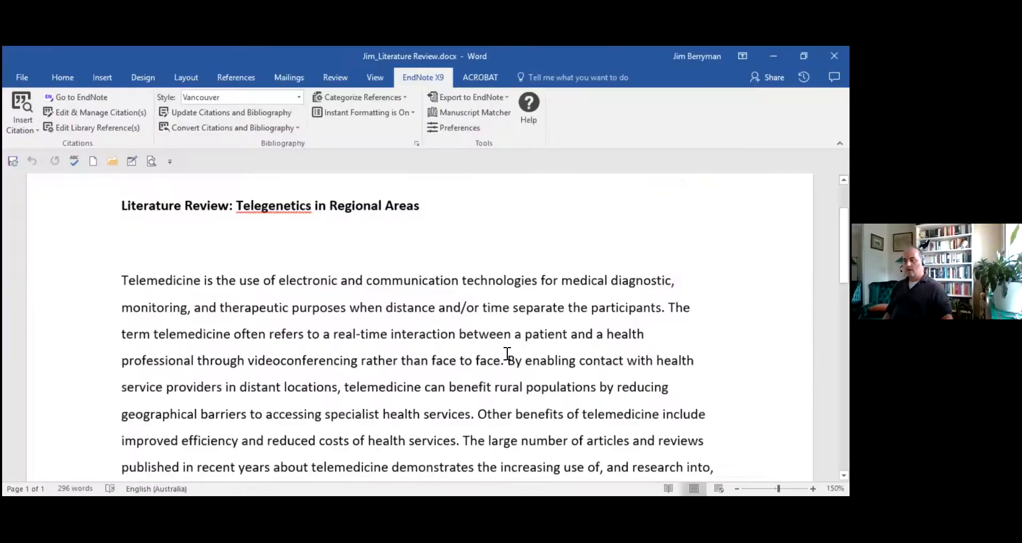
click(505, 363)
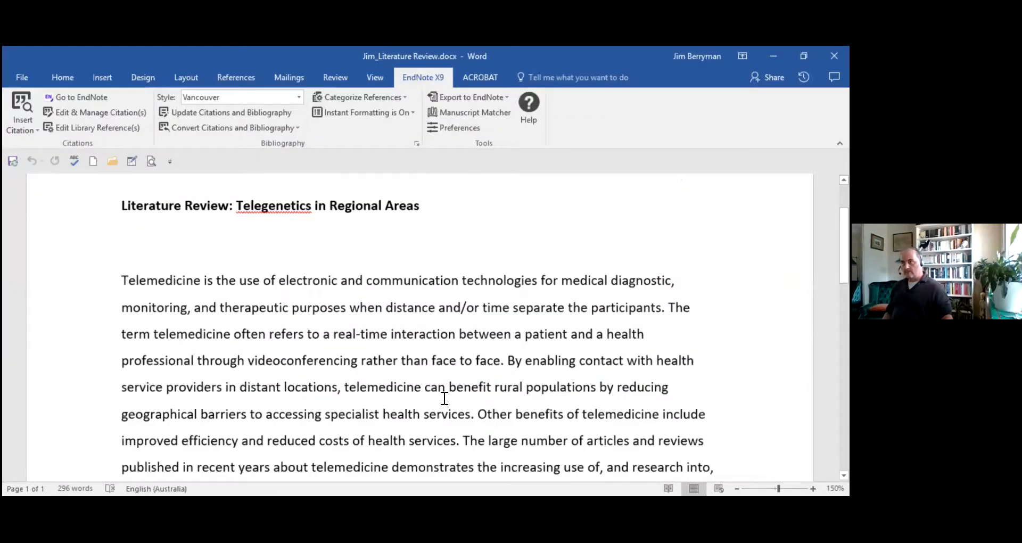
Set the document's citation style to APA 6th and insert the selected reference as a citation after "face to face.".
click(37, 128)
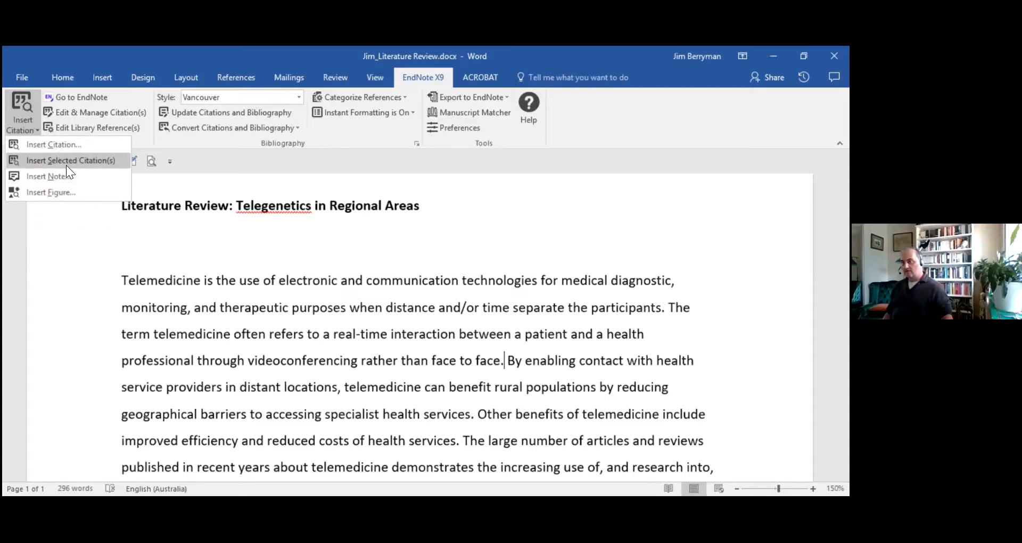
click(369, 355)
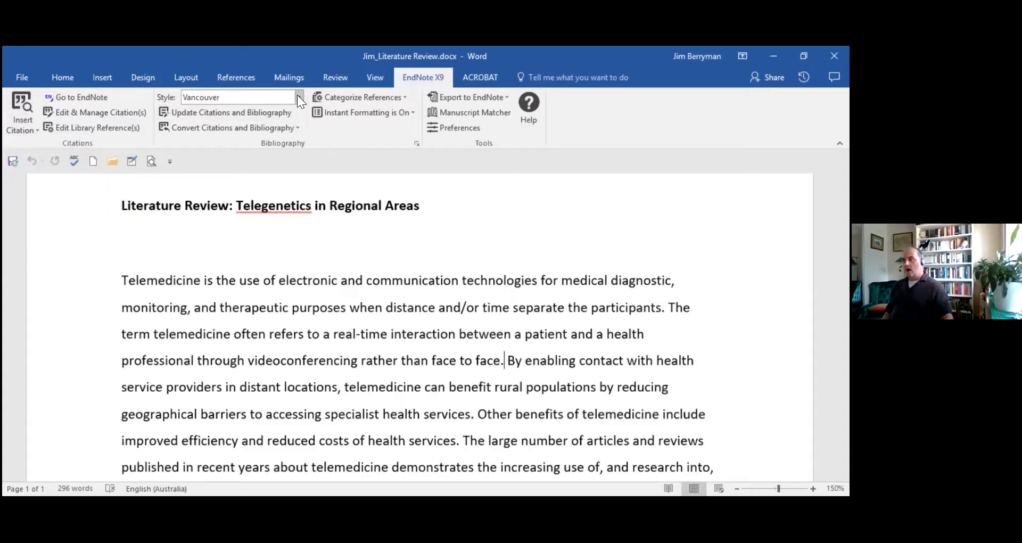
click(300, 97)
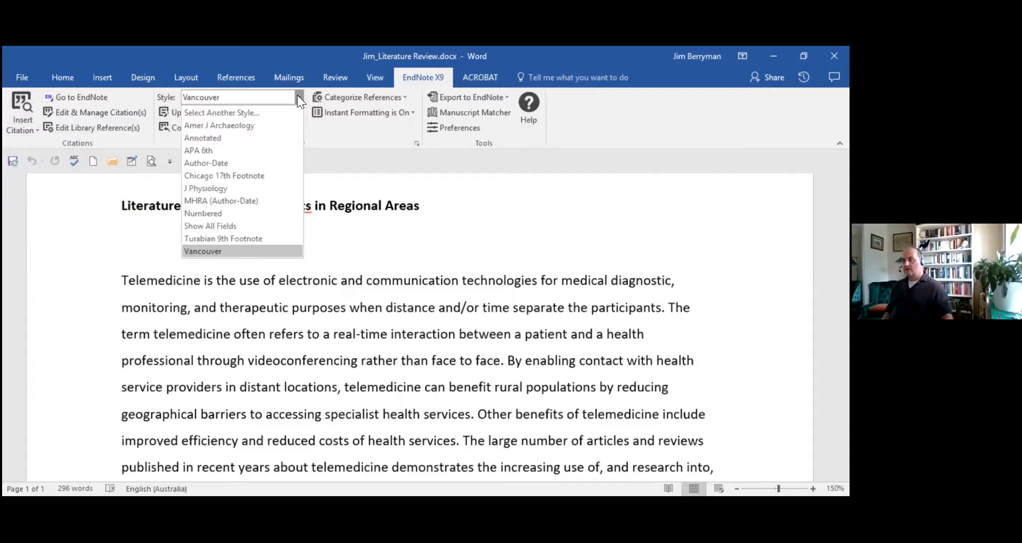
click(234, 150)
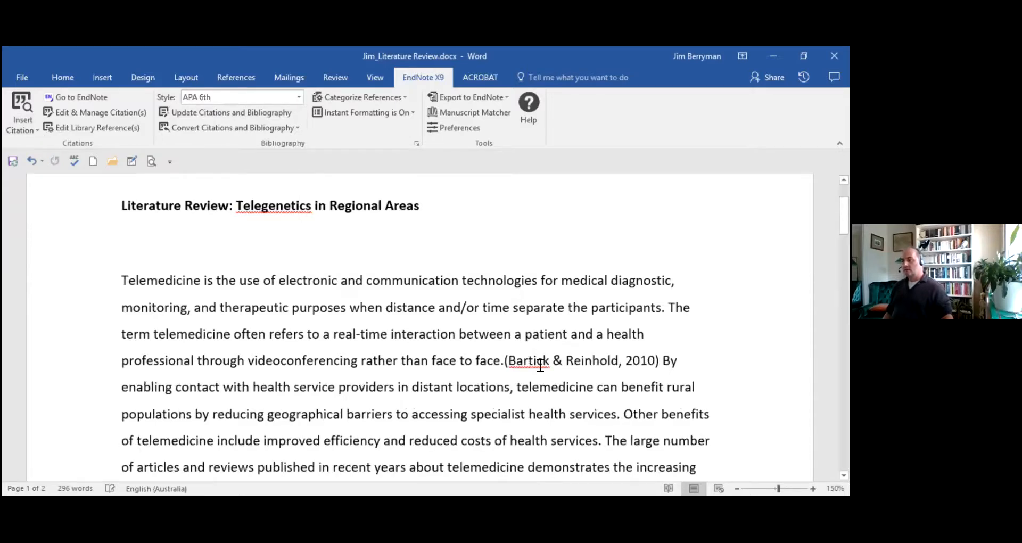
Check the inserted in-text citation and its matching bibliography entry at the end of the document.
click(541, 365)
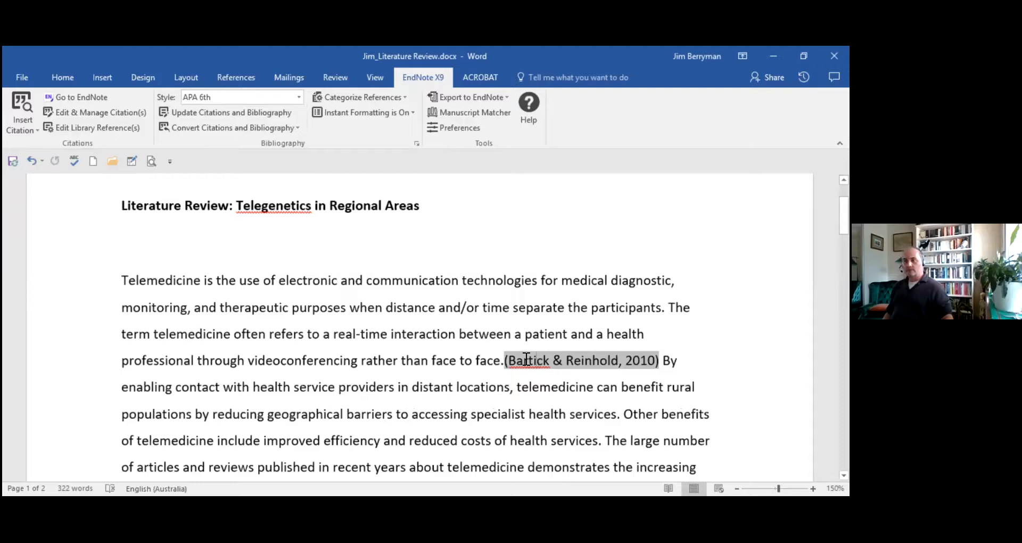
scroll(461, 338, down, 1)
scroll(458, 339, down, 10)
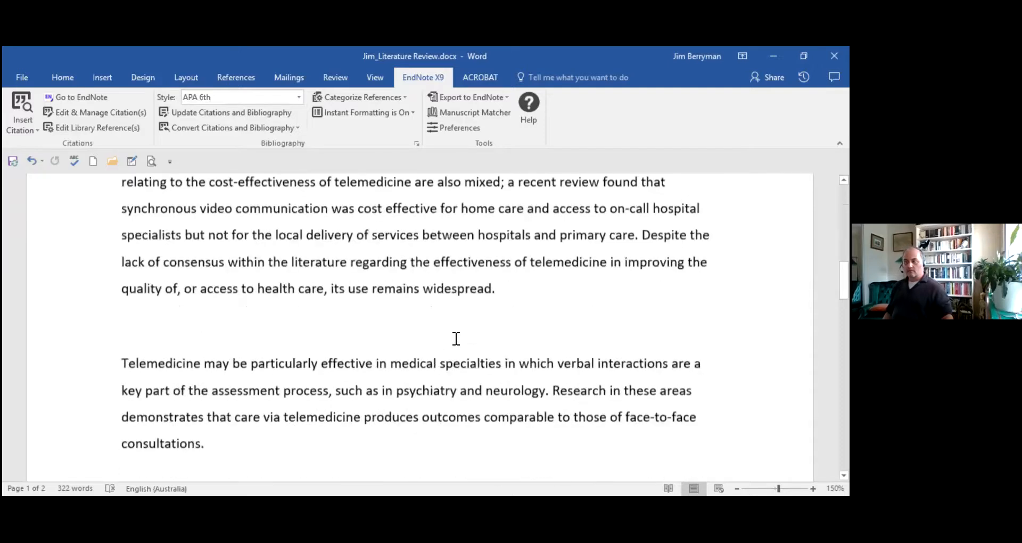
click(354, 281)
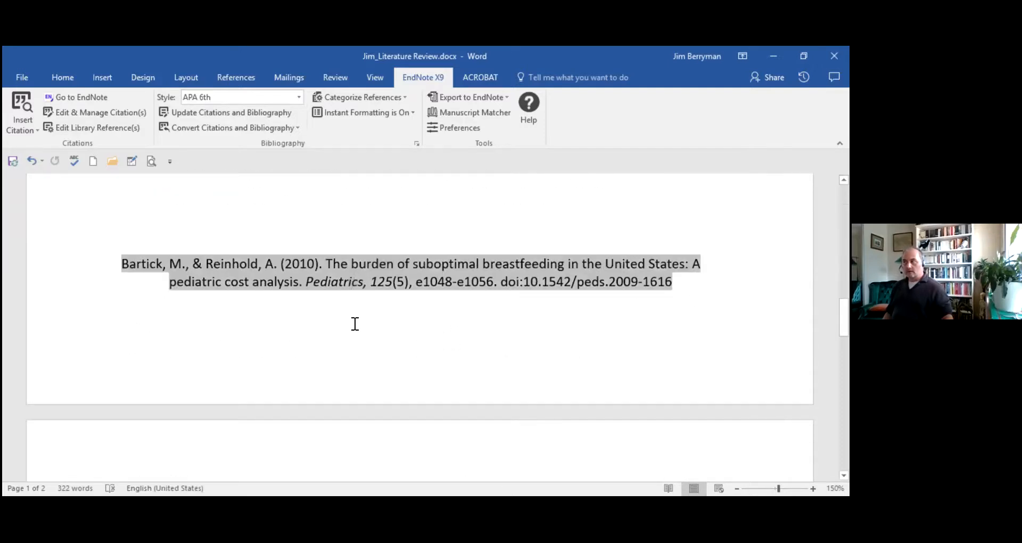
scroll(355, 324, up, 10)
scroll(353, 325, up, 3)
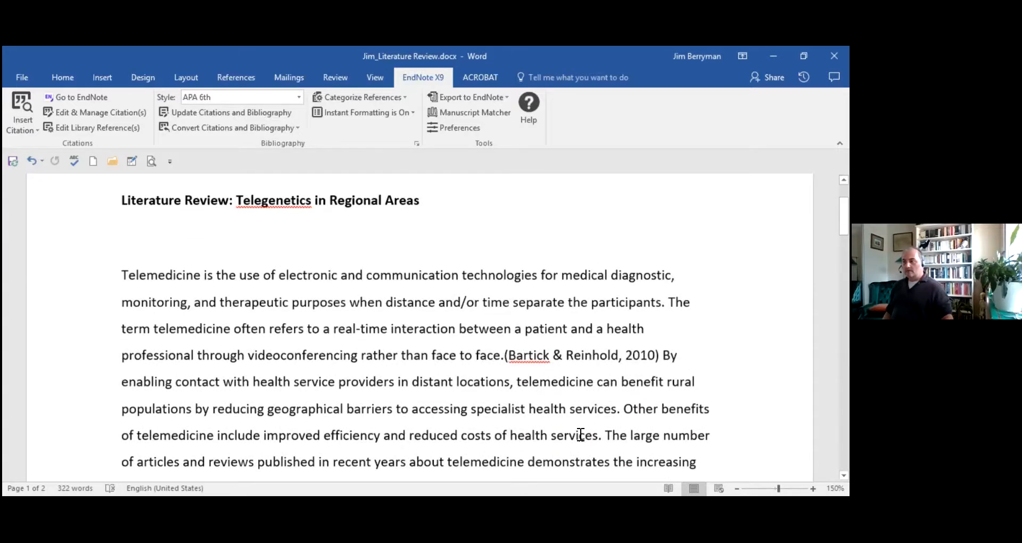
Select the 2019 low birth weight and 2001 ethics consultations references in EndNote, and insert both as one citation in Word after "specialist health services".
click(618, 409)
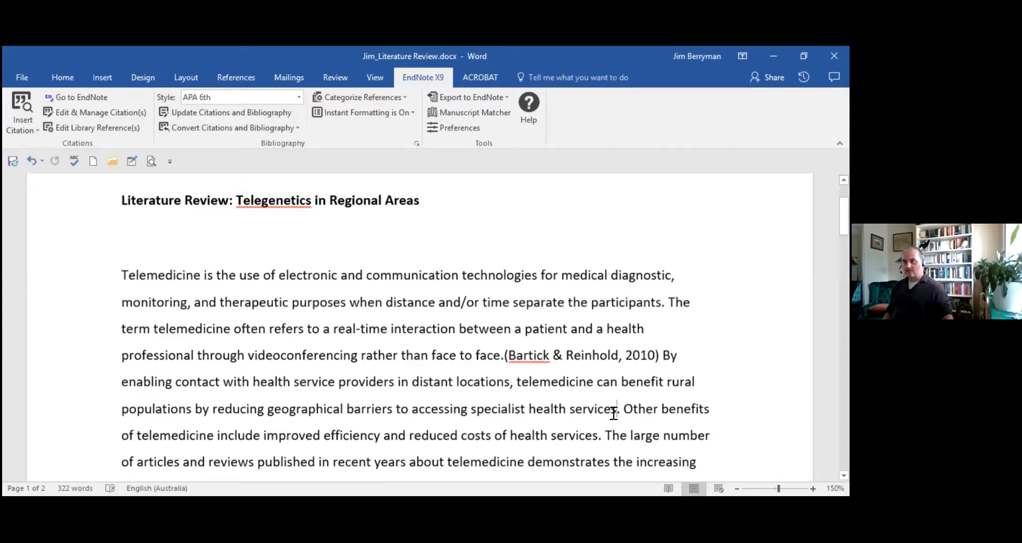
click(77, 100)
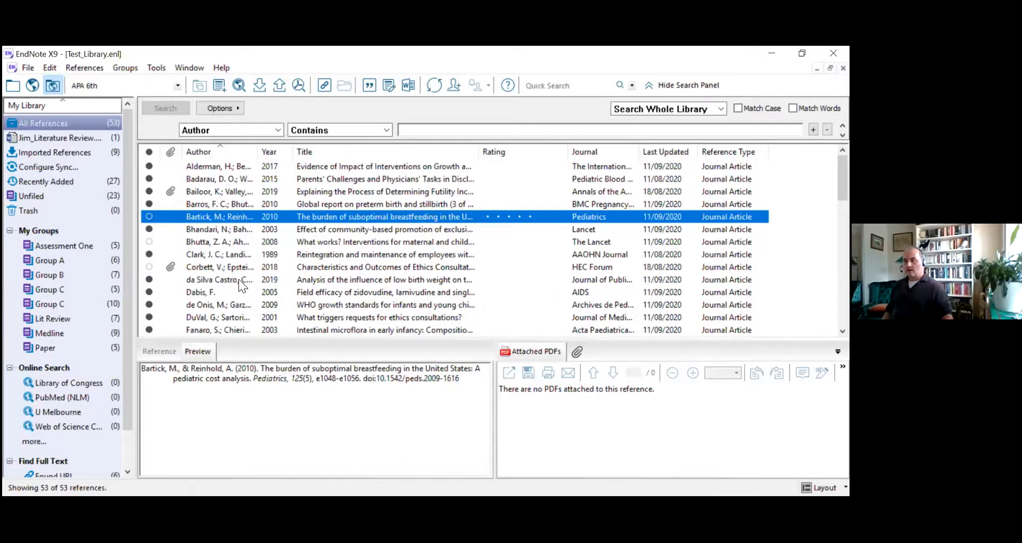
click(238, 279)
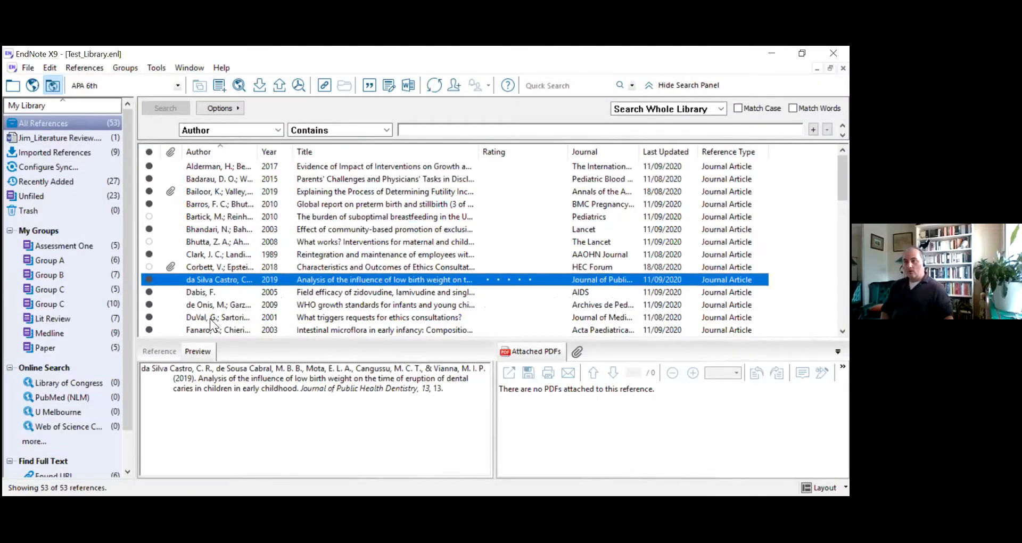
ctrl+click(223, 319)
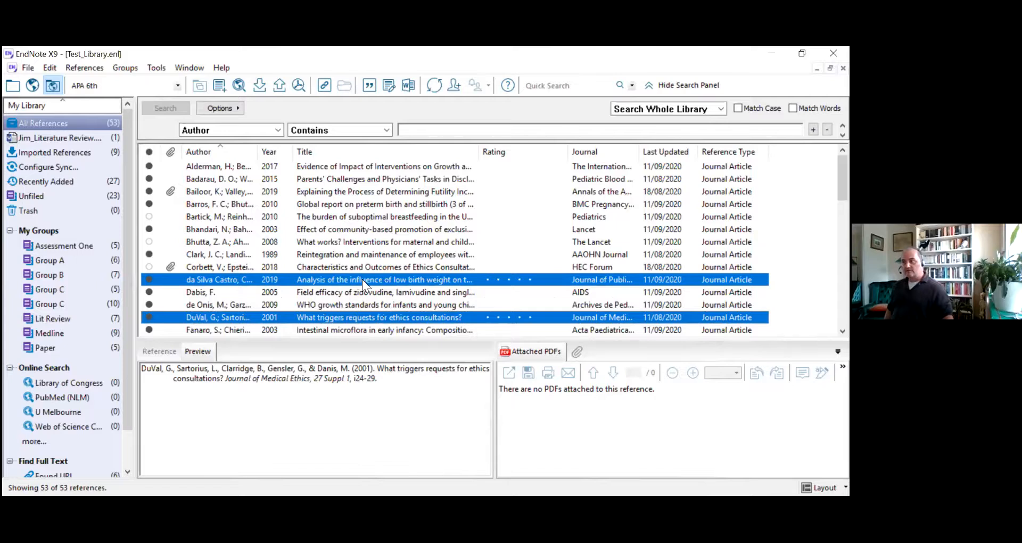
scroll(362, 279, down, 2)
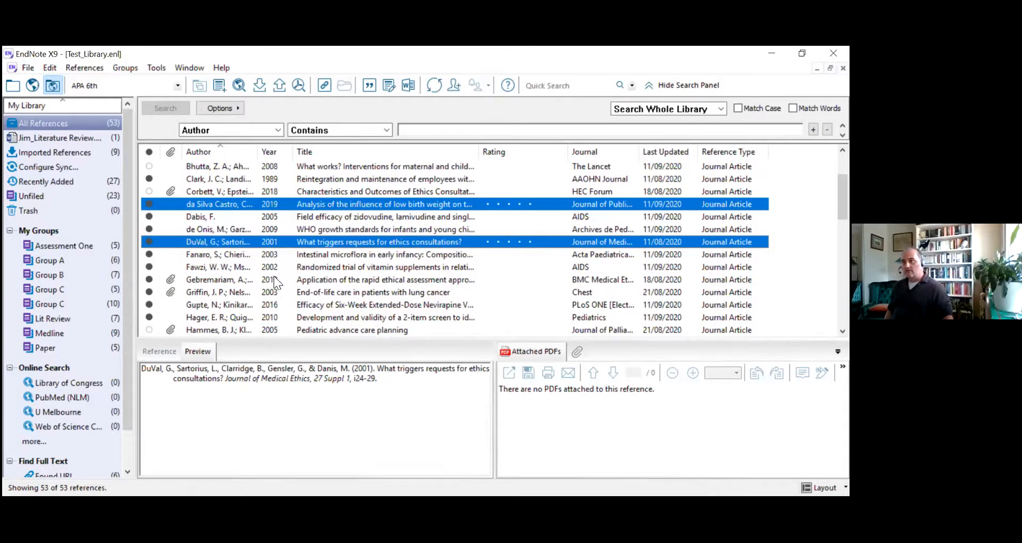
click(409, 85)
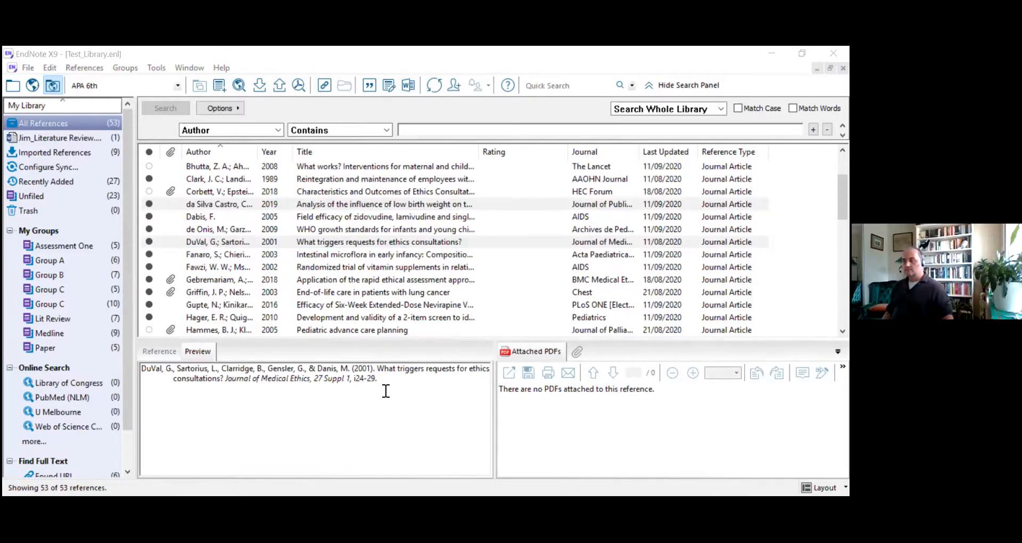
scroll(362, 378, down, 3)
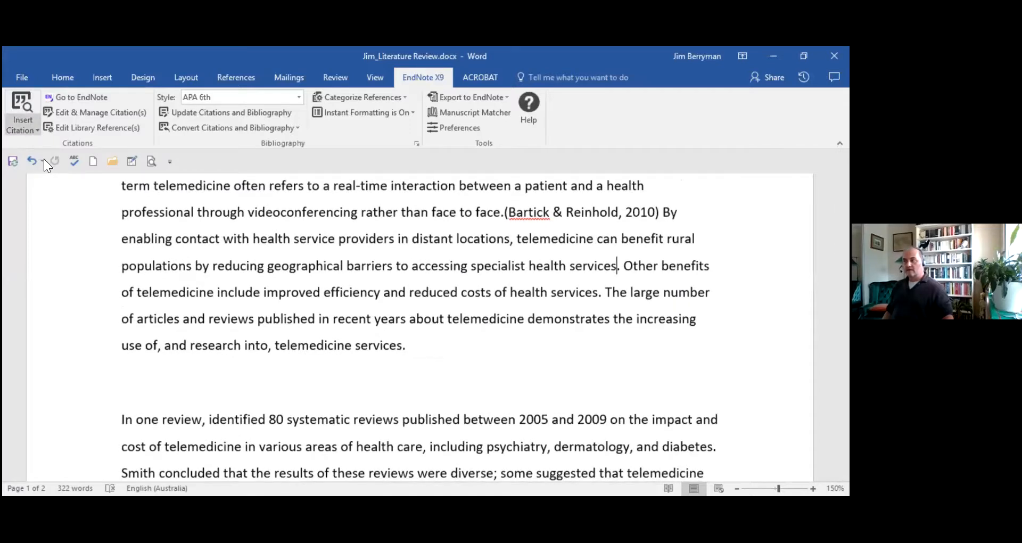
Check the combined in-text citation and the bibliography entries for both of its references.
click(380, 297)
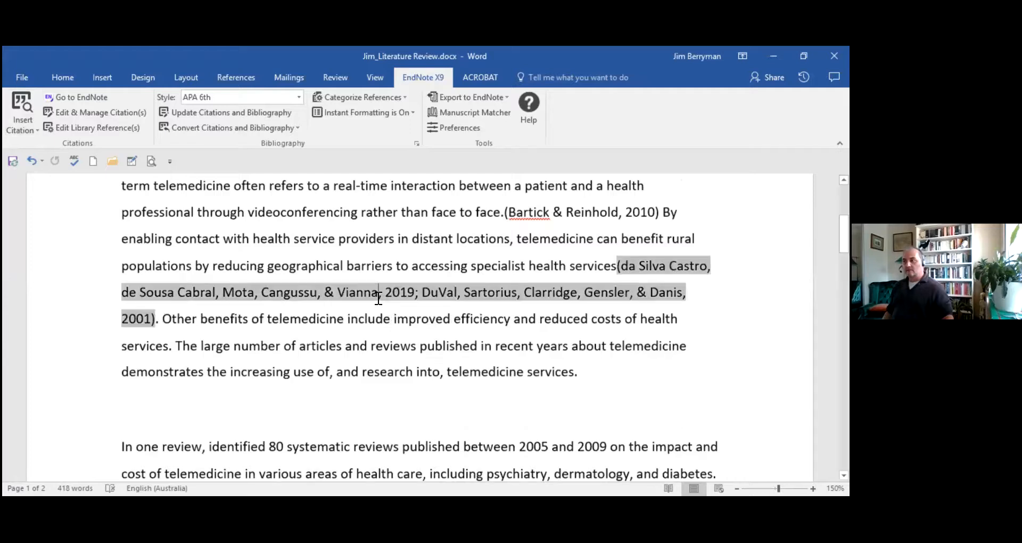
scroll(379, 297, down, 12)
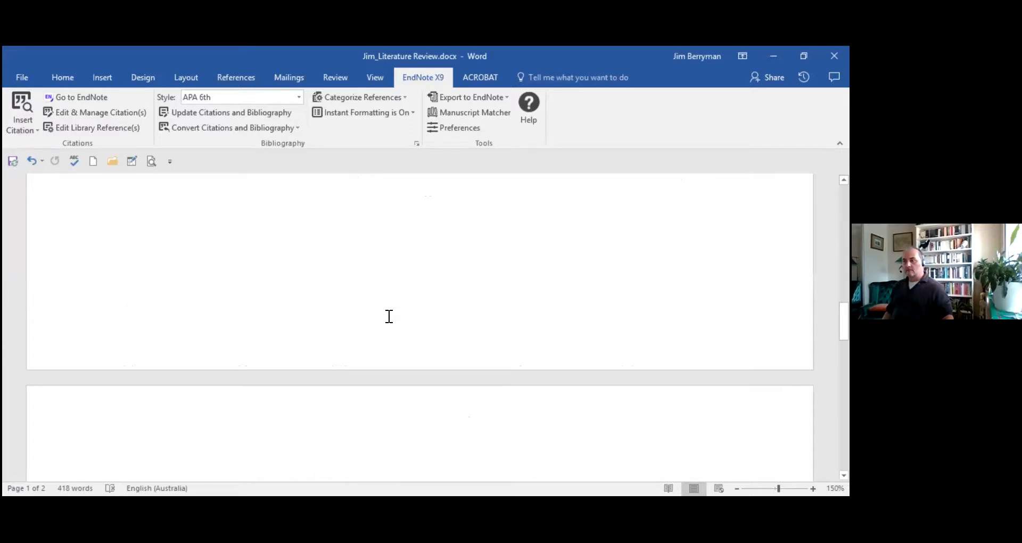
click(312, 242)
scroll(341, 320, up, 2)
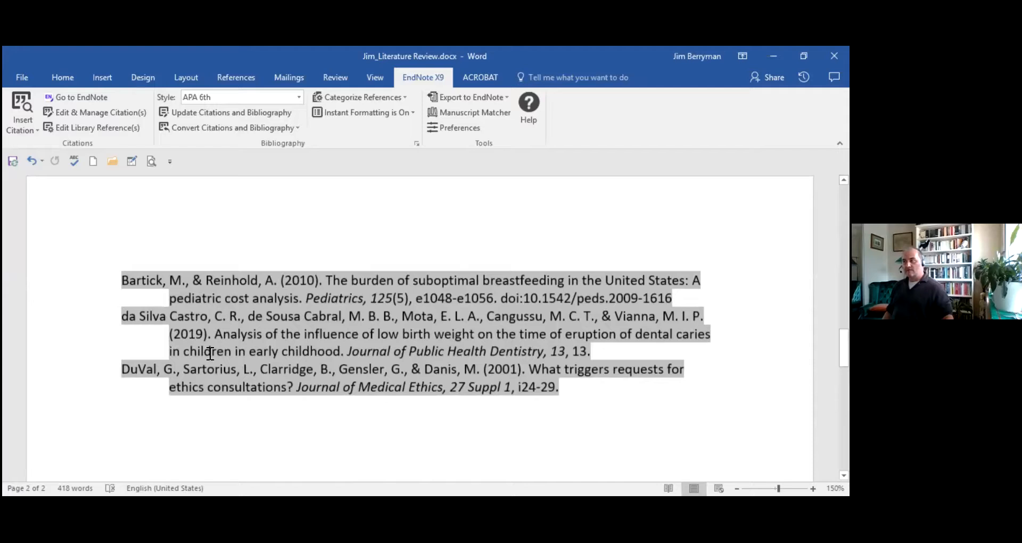
Insert the 2016 extended-dose nevirapine reference selected in EndNote as a citation after "telemedicine services" at the end of the first paragraph.
scroll(175, 369, up, 10)
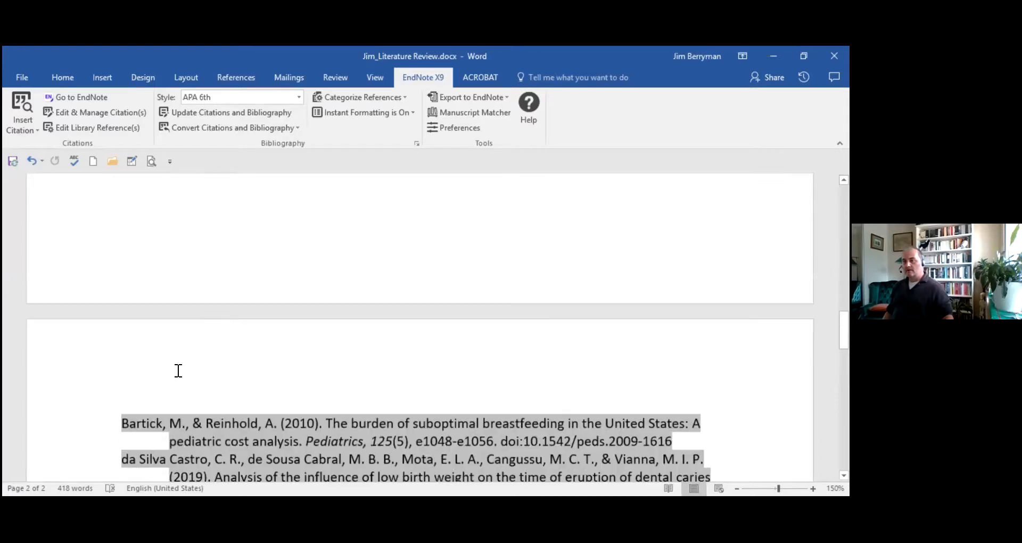
scroll(186, 372, up, 10)
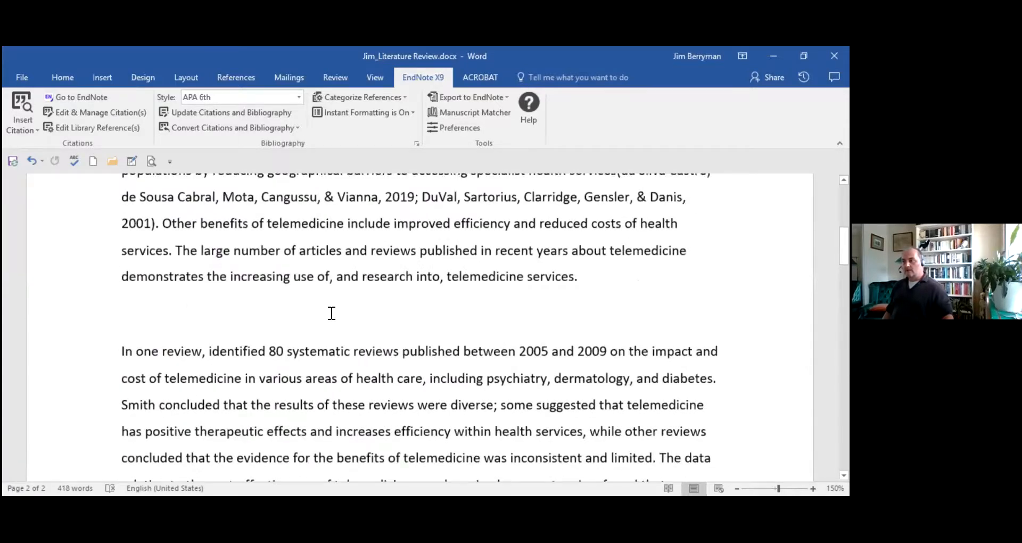
click(565, 326)
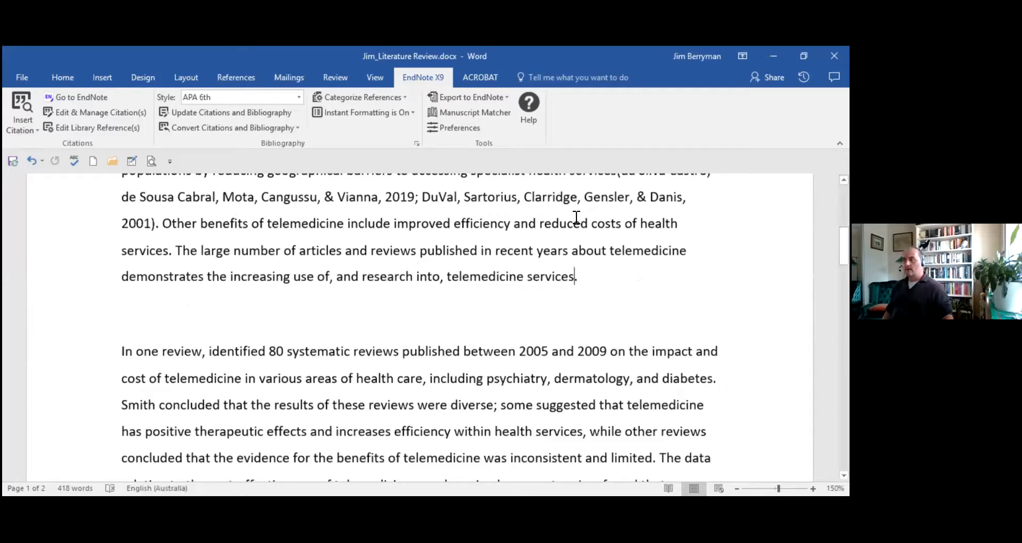
click(64, 100)
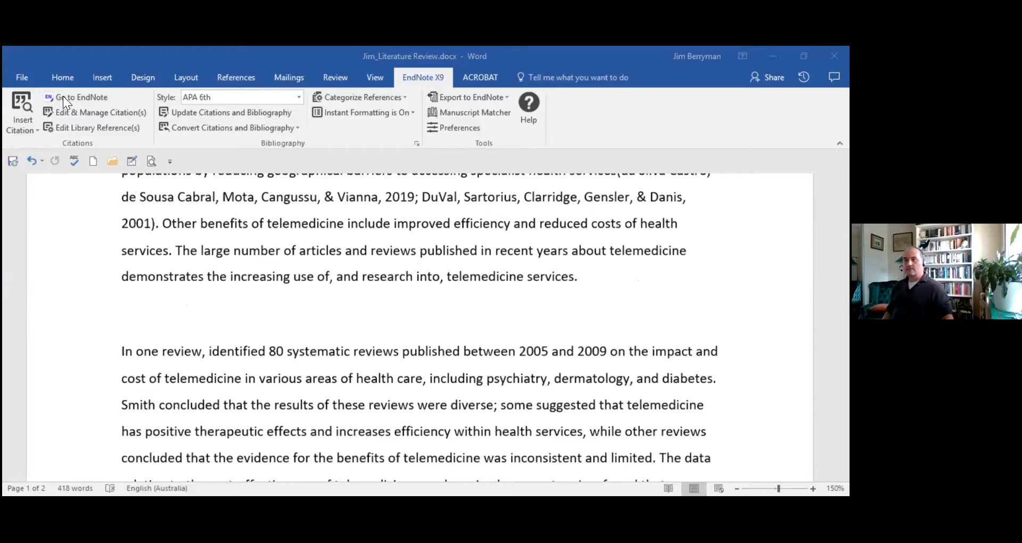
click(23, 130)
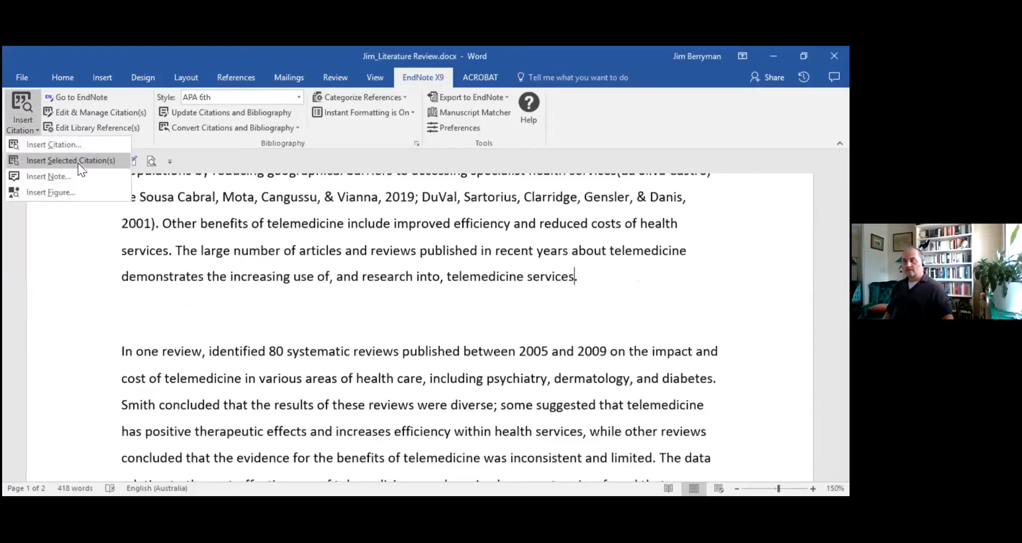
click(78, 160)
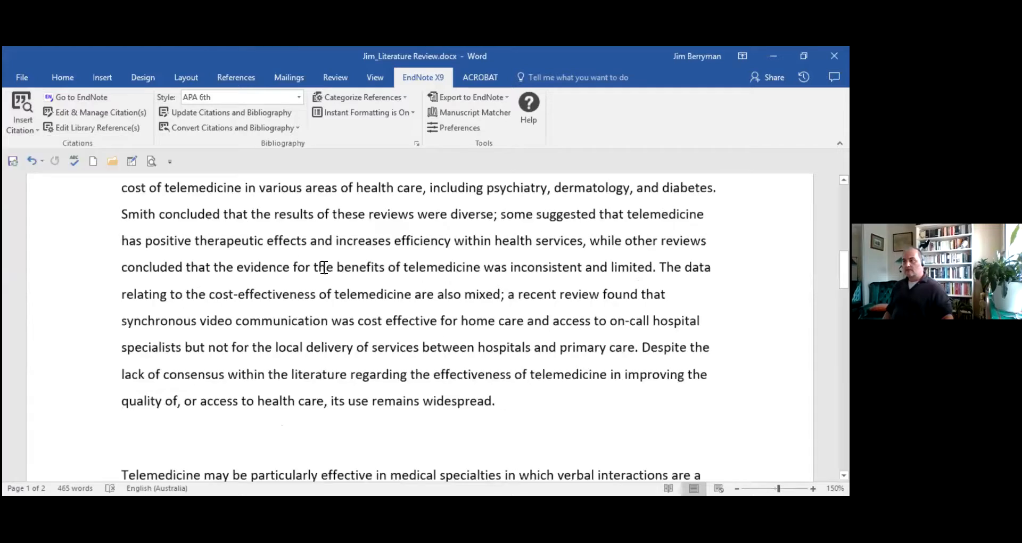
Insert the selected 2013 "Clinical ethics consultation in oncology" reference as a citation after "its use remains widespread".
scroll(429, 317, up, 1)
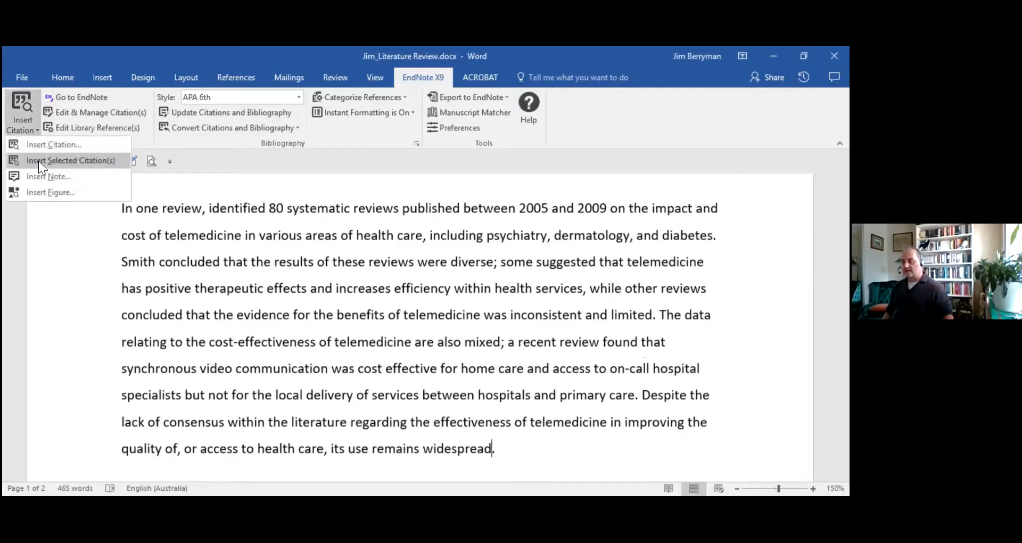
click(38, 161)
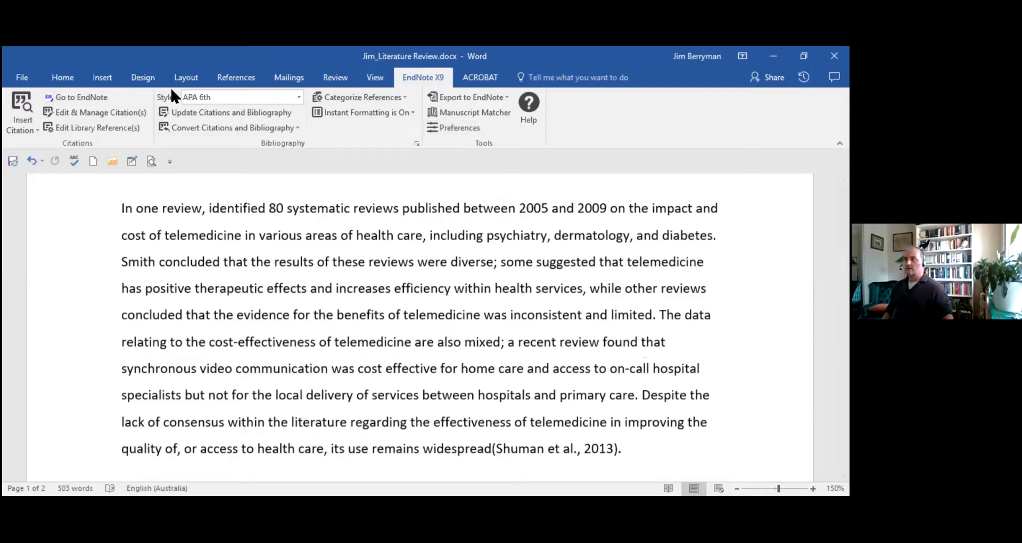
Select the World Health Organisation 2020 web page reference in EndNote and insert it in Word as a citation after "face-to-face consultations".
click(73, 100)
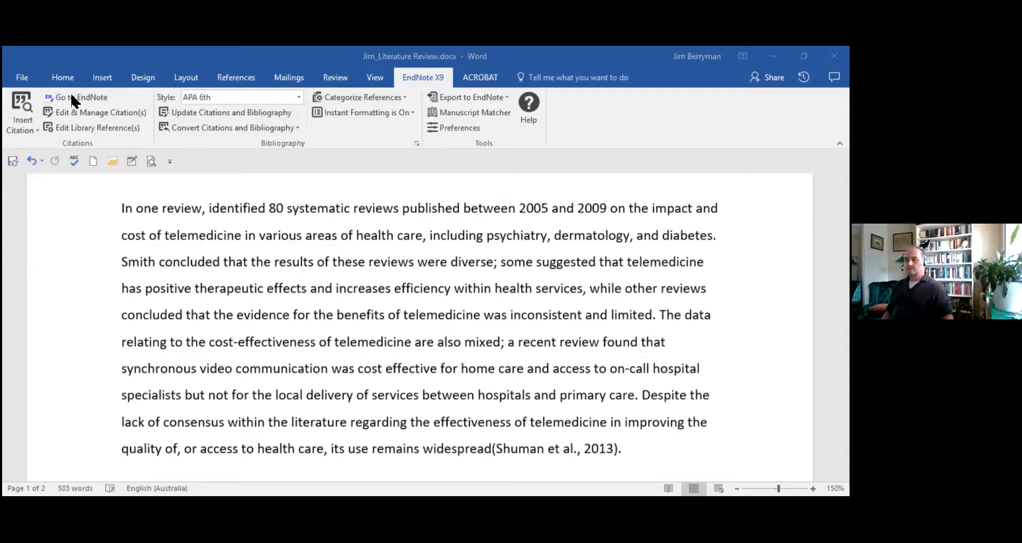
click(72, 97)
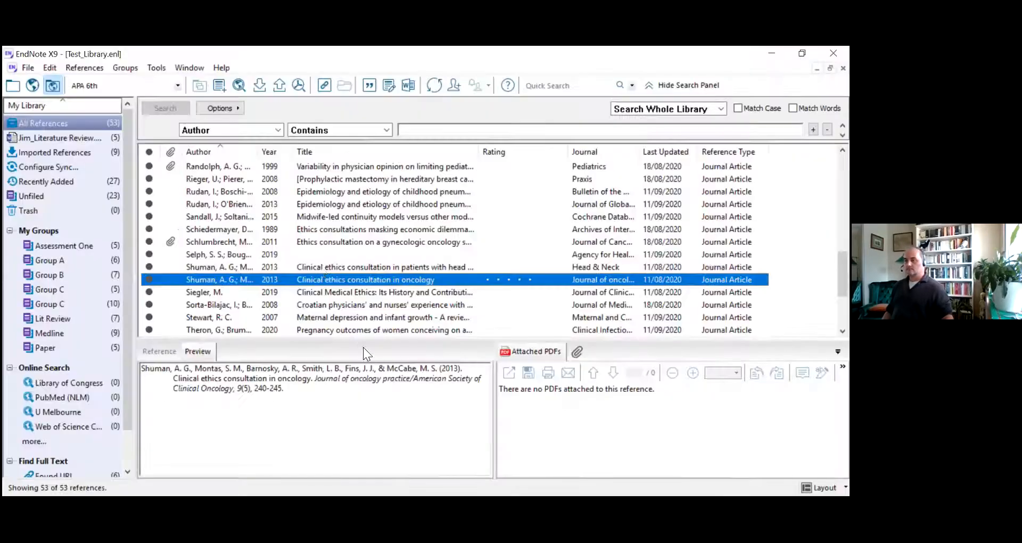
scroll(320, 264, down, 3)
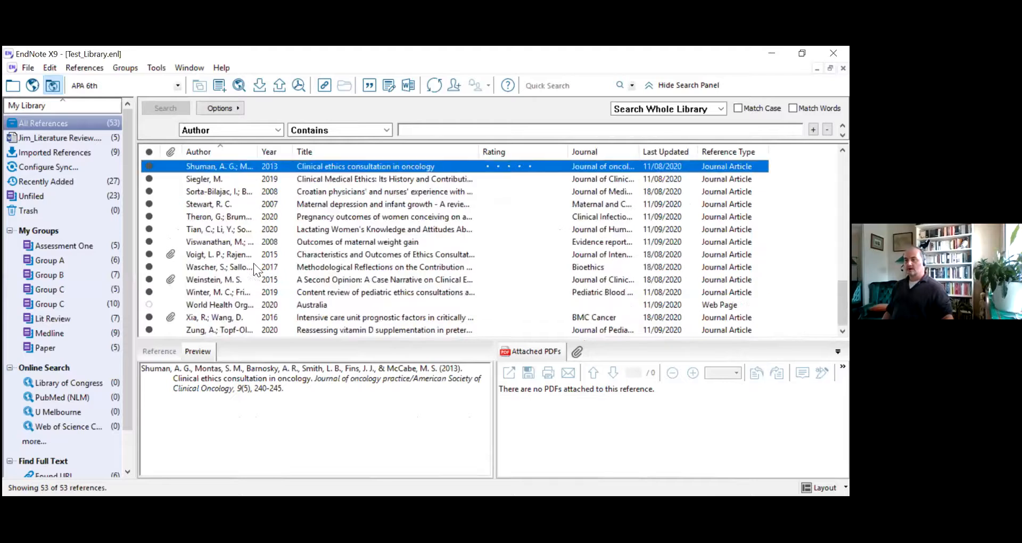
click(261, 290)
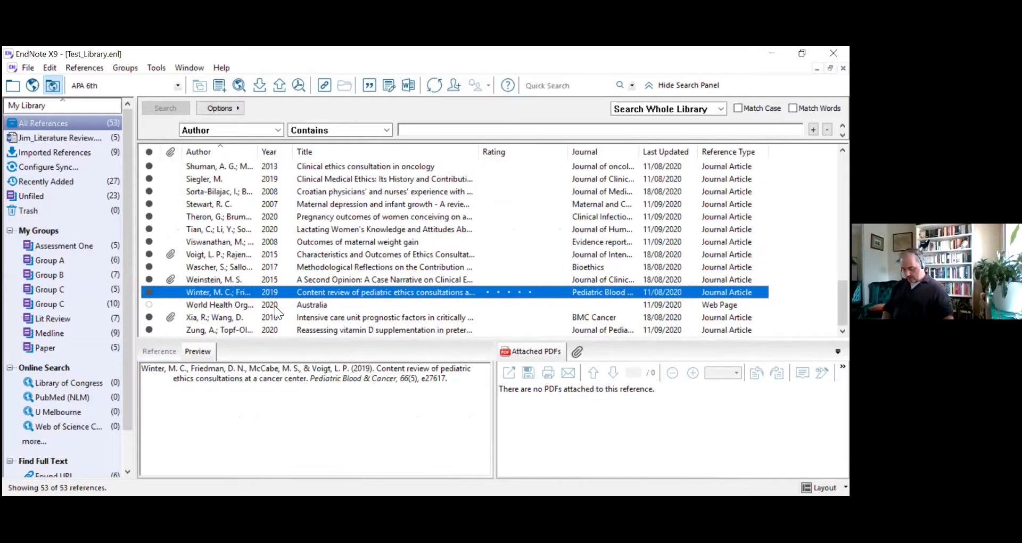
click(246, 306)
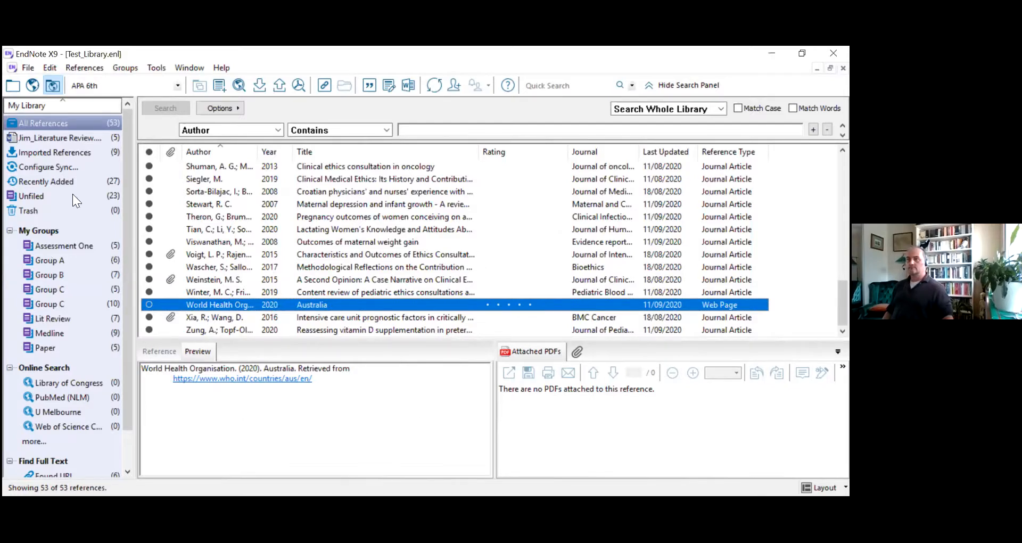
click(406, 85)
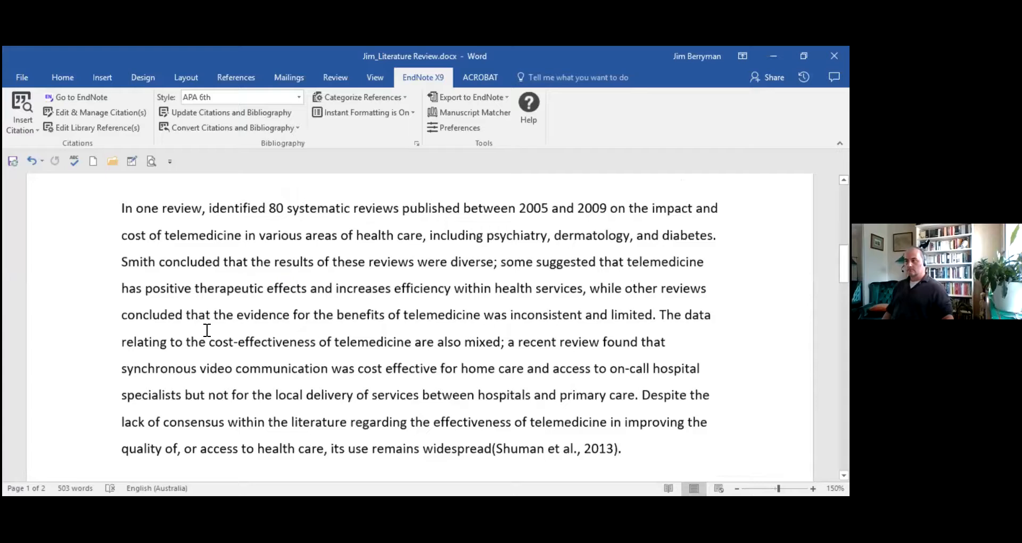
scroll(187, 410, down, 3)
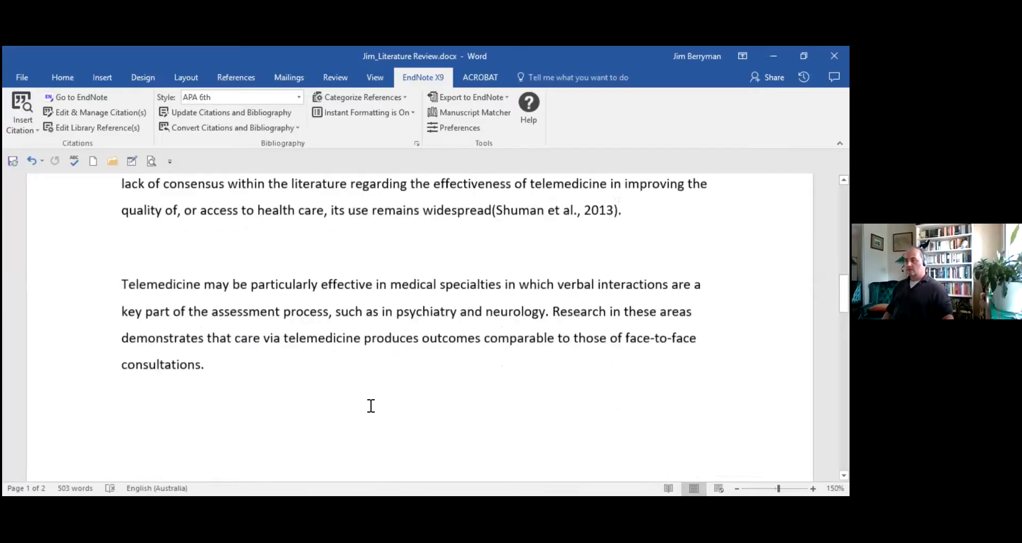
click(206, 369)
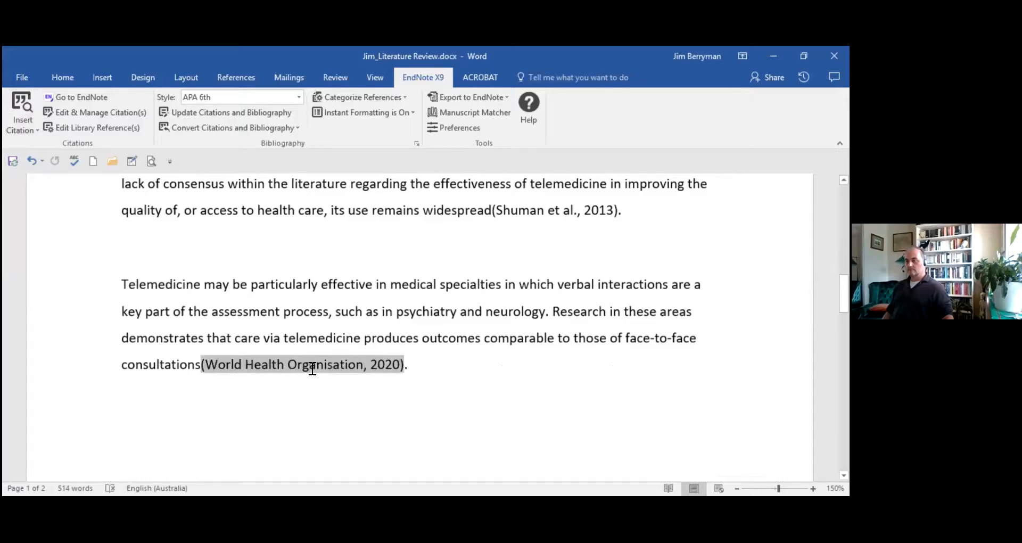
Check the bibliography at the end of the document for entries matching all inserted citations.
scroll(314, 367, down, 10)
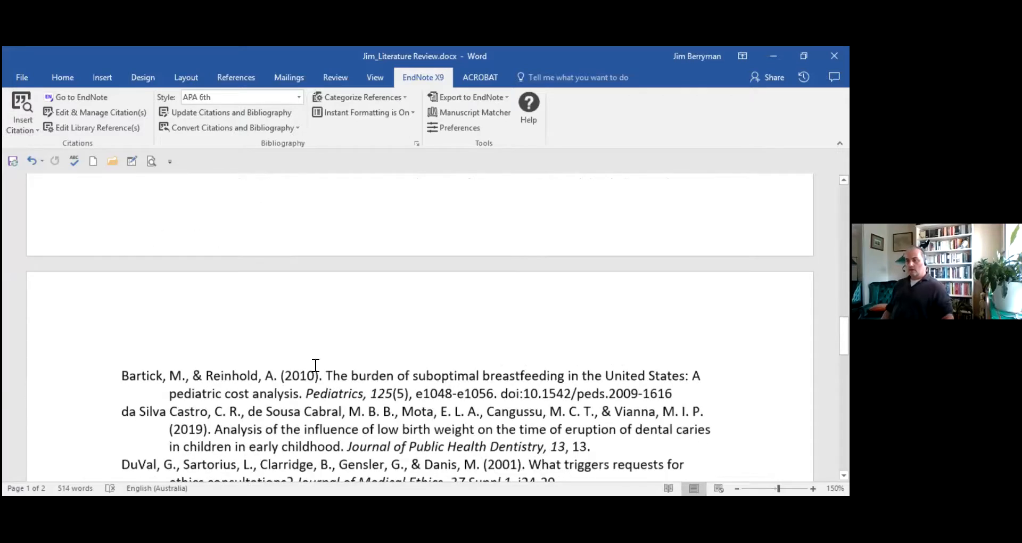
scroll(315, 365, down, 1)
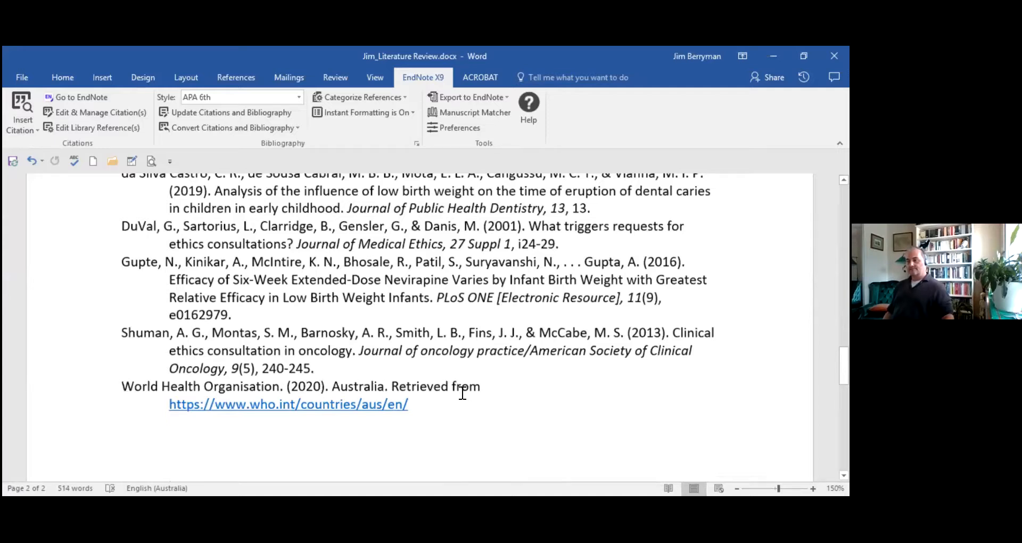
scroll(384, 354, up, 3)
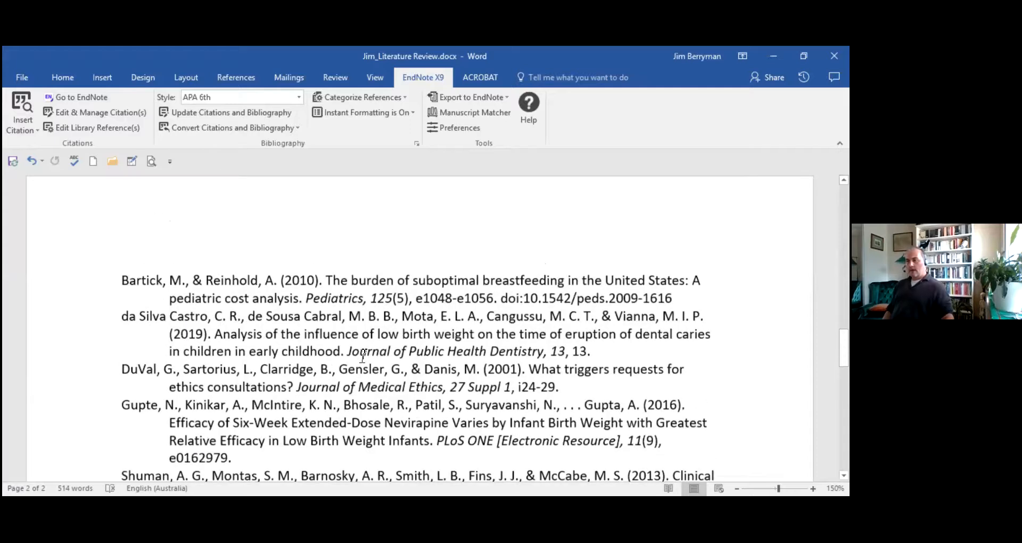
click(365, 361)
scroll(365, 360, down, 1)
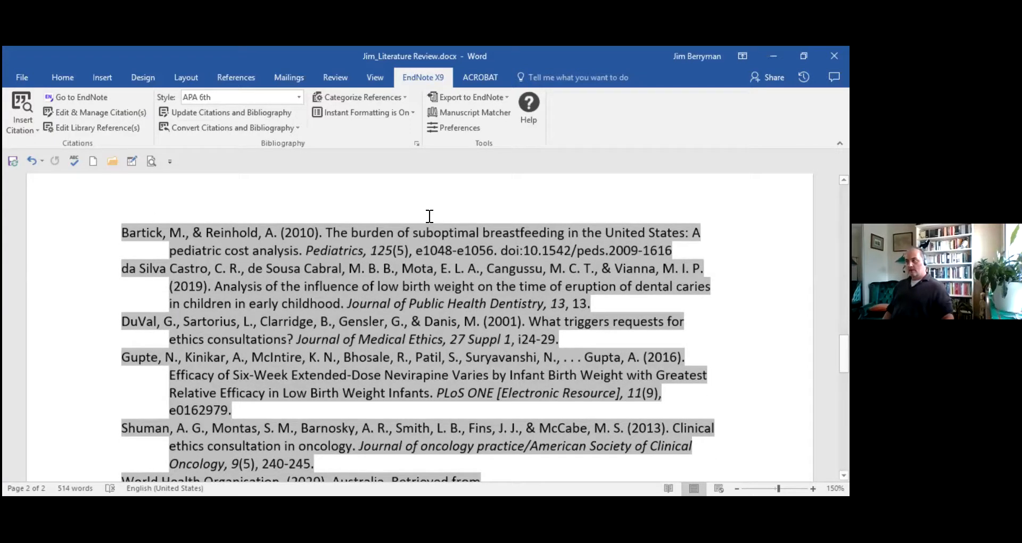
scroll(431, 360, up, 1)
scroll(432, 360, down, 2)
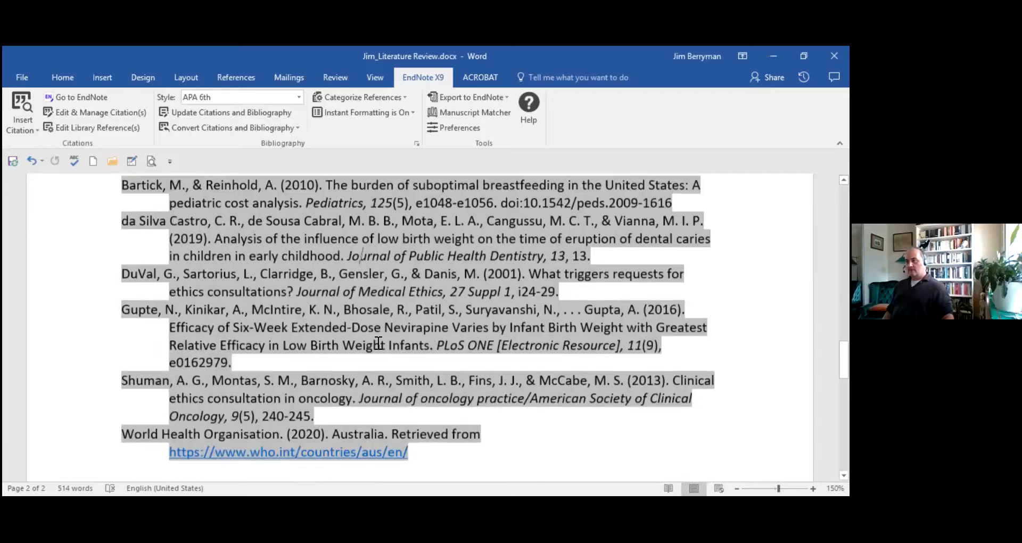
scroll(378, 344, up, 8)
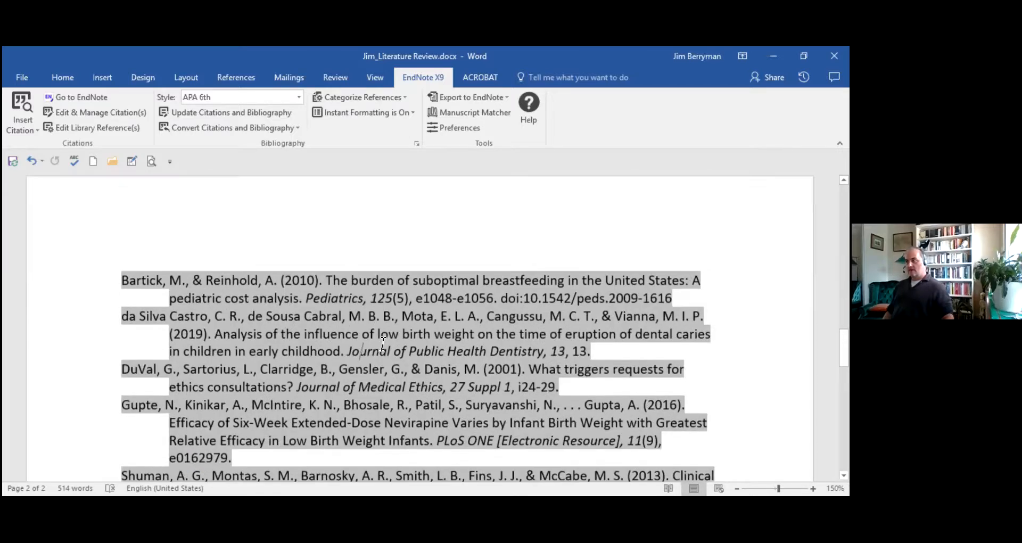
scroll(383, 346, up, 1)
Review the in-text citations throughout the paragraphs against the bibliography on the last page.
click(328, 413)
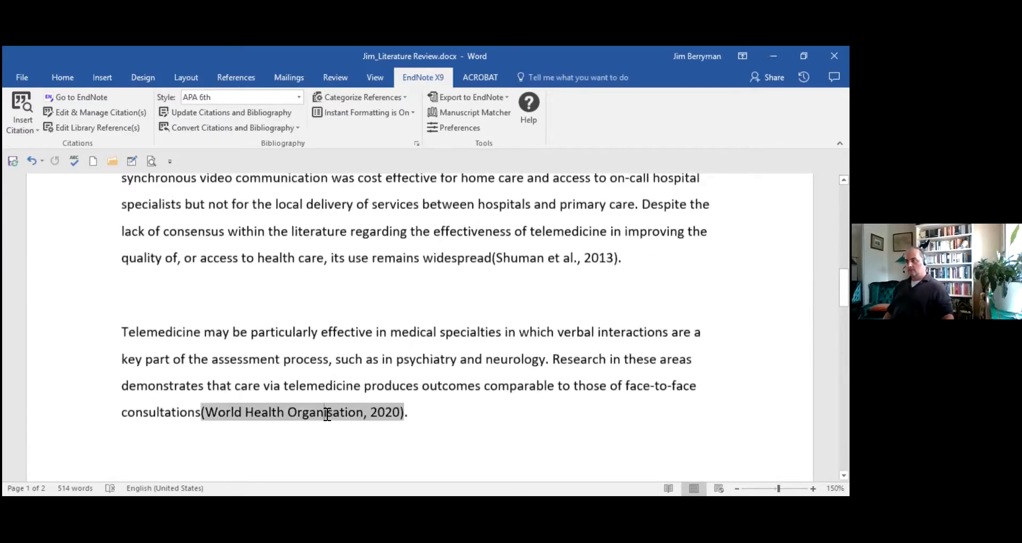
scroll(424, 384, up, 2)
click(522, 404)
scroll(442, 399, up, 2)
scroll(438, 397, up, 3)
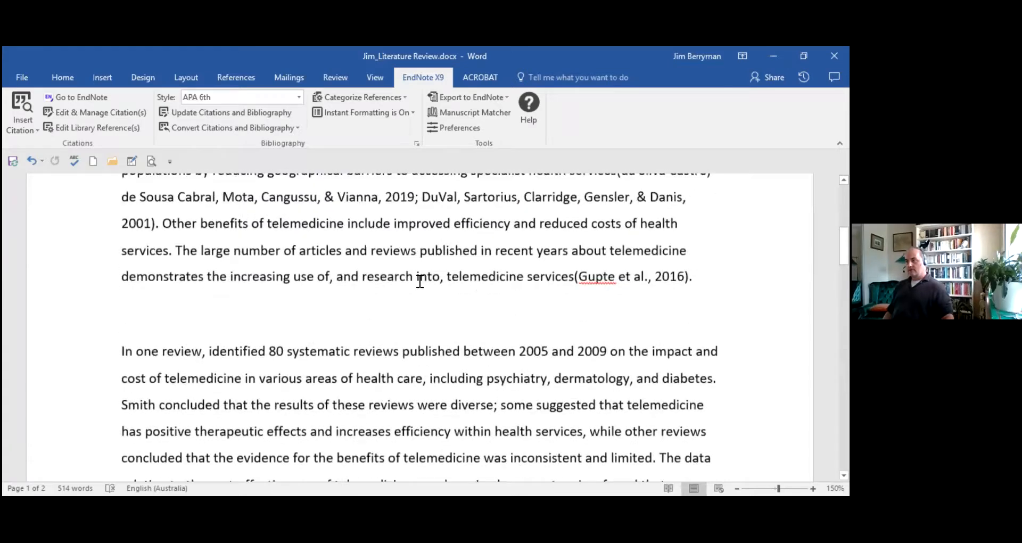
click(371, 245)
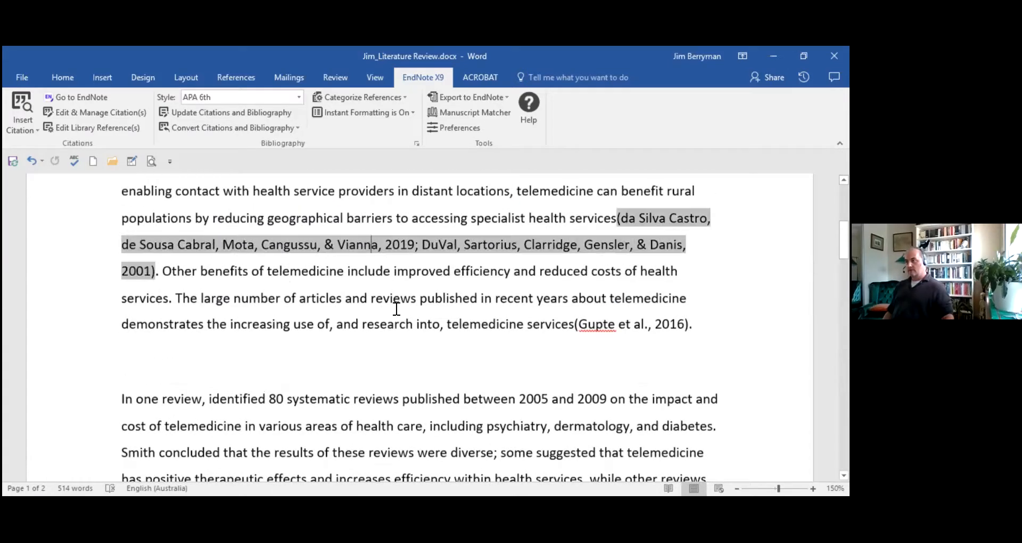
scroll(398, 306, up, 5)
scroll(376, 341, down, 4)
scroll(378, 340, down, 2)
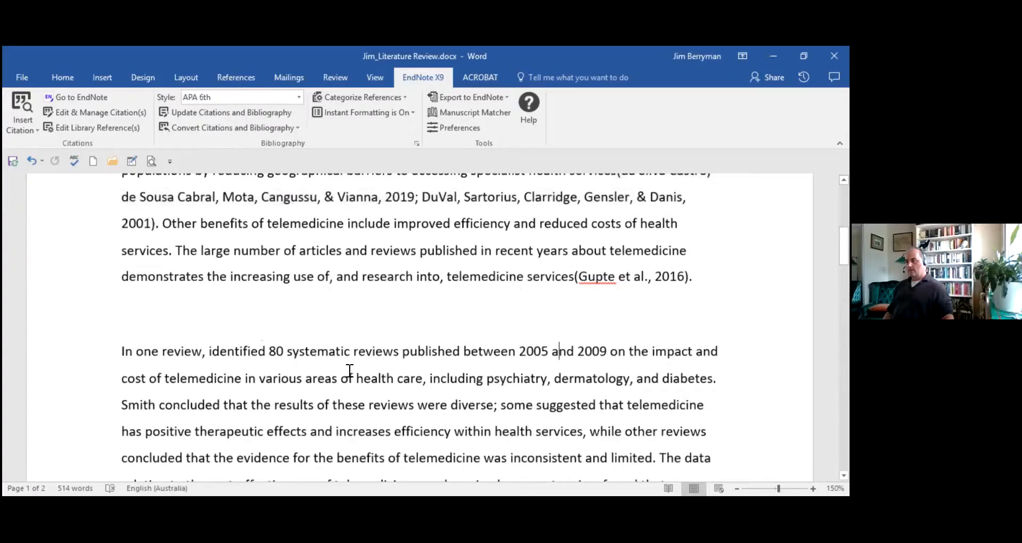
scroll(362, 383, down, 3)
click(523, 454)
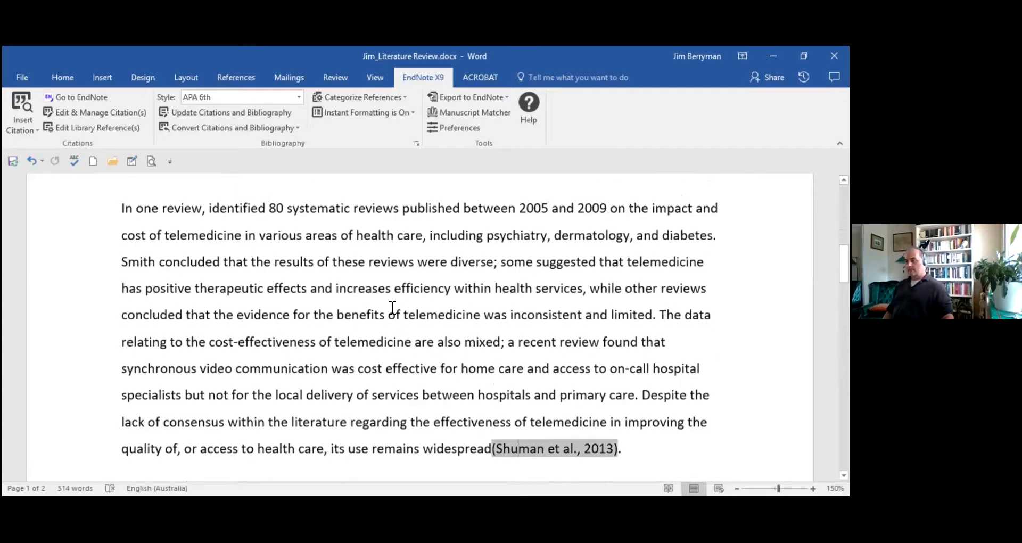
scroll(377, 302, down, 10)
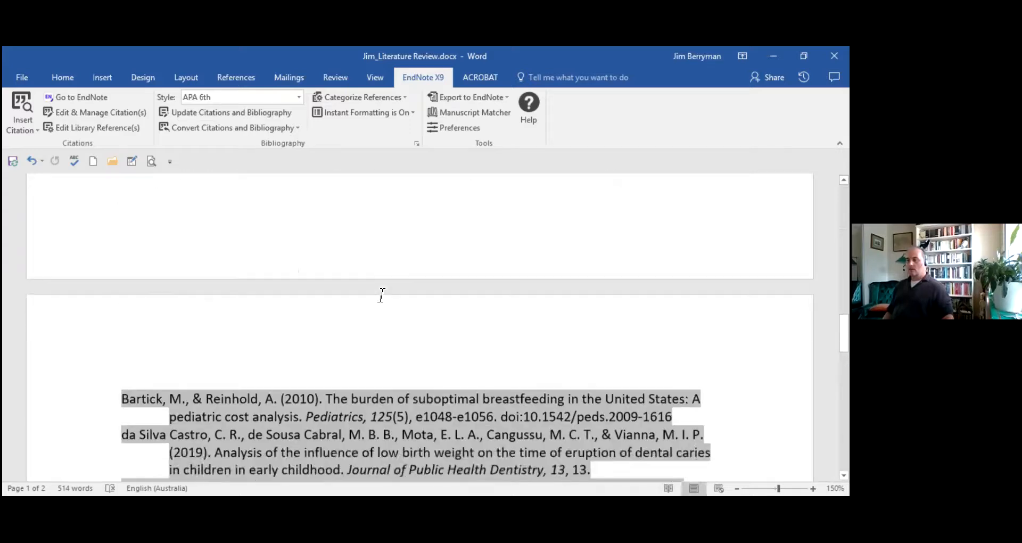
scroll(381, 296, up, 12)
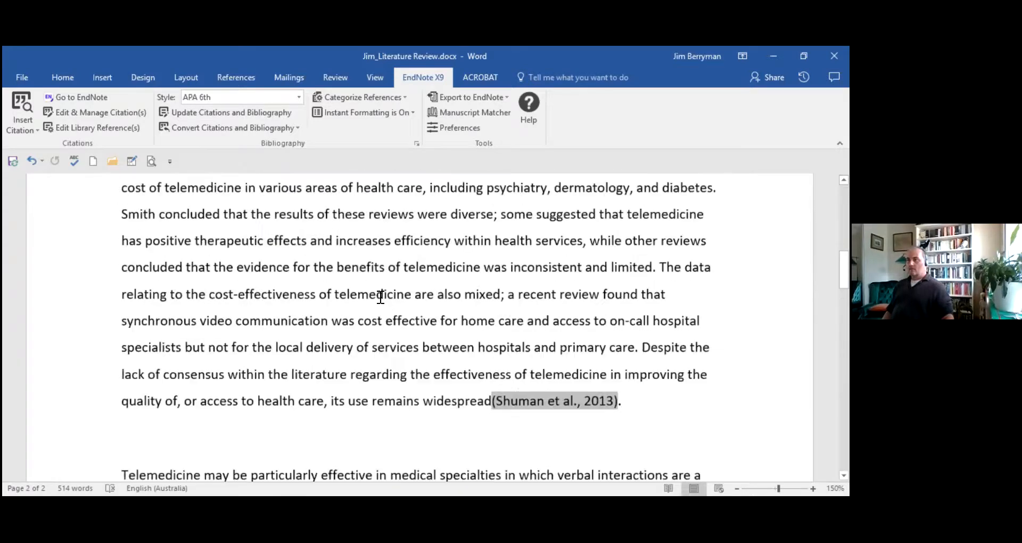
scroll(381, 297, up, 2)
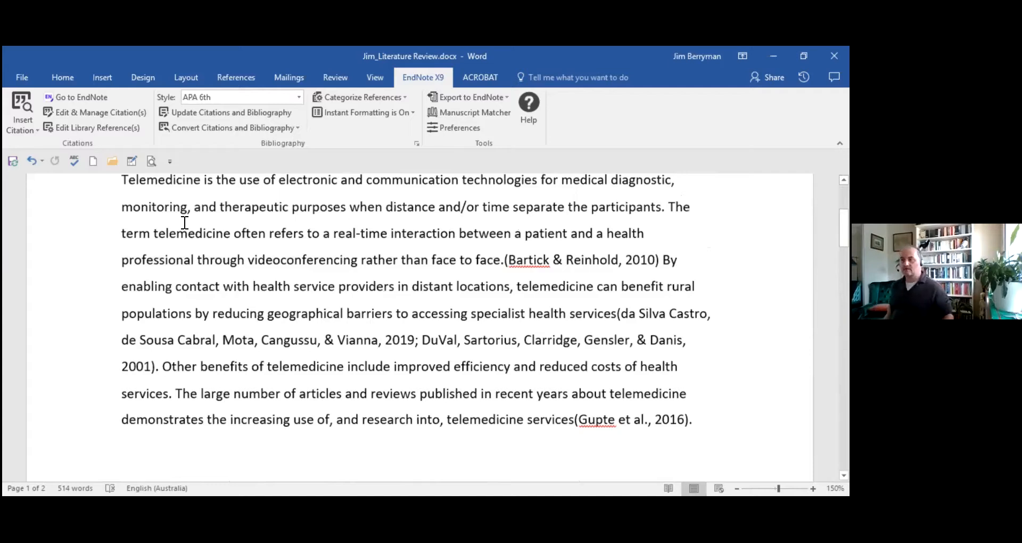
scroll(224, 288, down, 6)
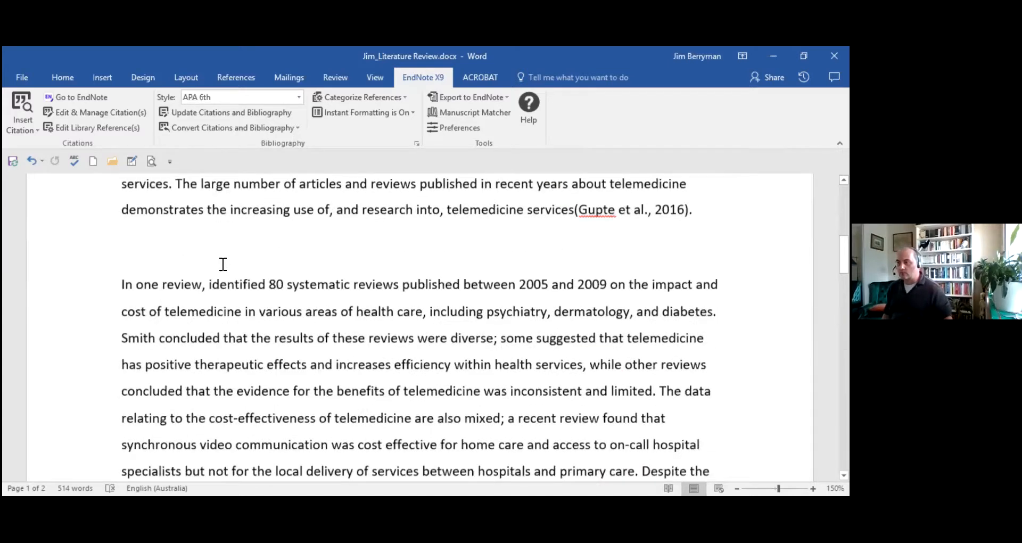
scroll(223, 264, up, 2)
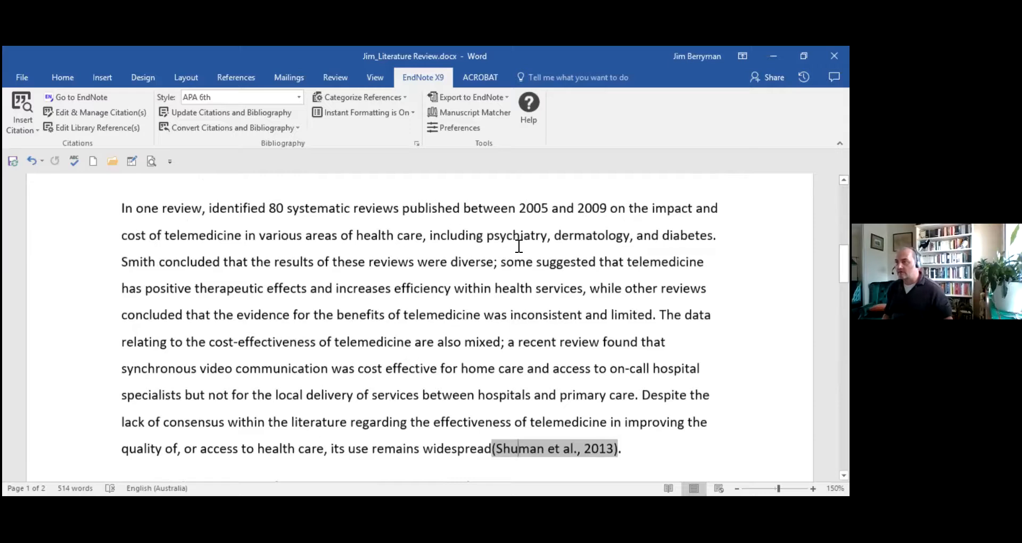
scroll(245, 265, up, 1)
scroll(321, 296, down, 2)
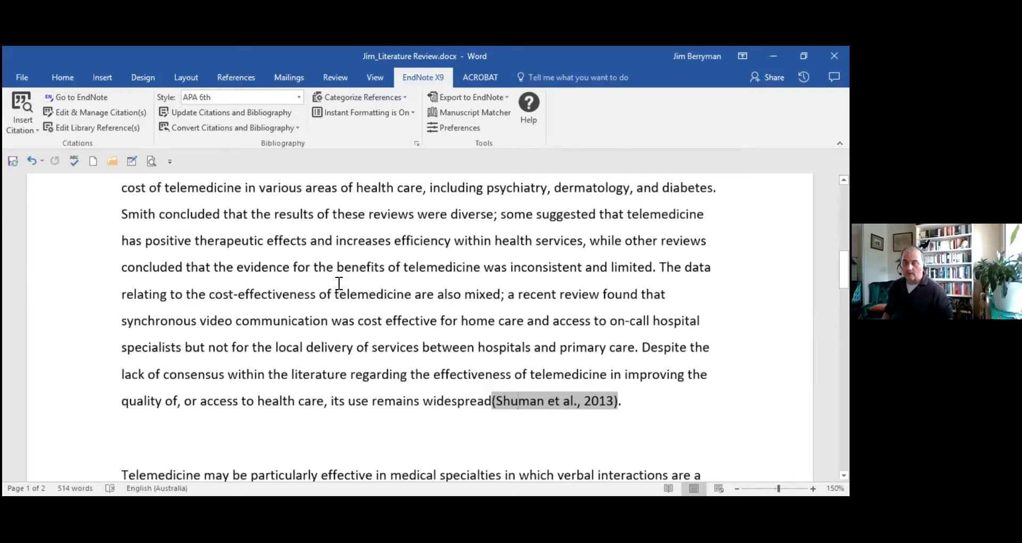
Select another 2020 reference in EndNote and insert it in Word as a citation after "cost-effectiveness of telemedicine are also mixed".
scroll(338, 284, up, 3)
scroll(470, 347, down, 2)
click(501, 344)
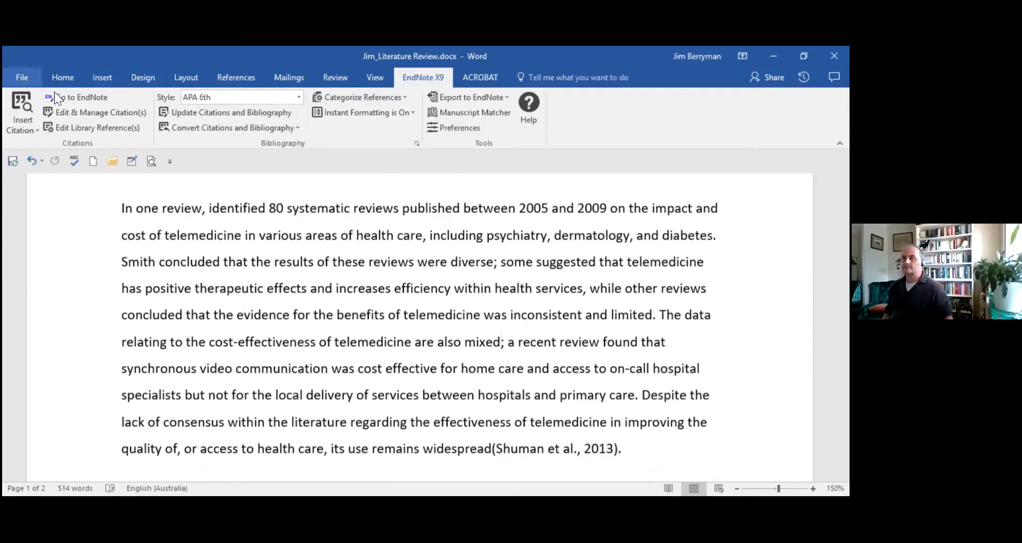
click(68, 99)
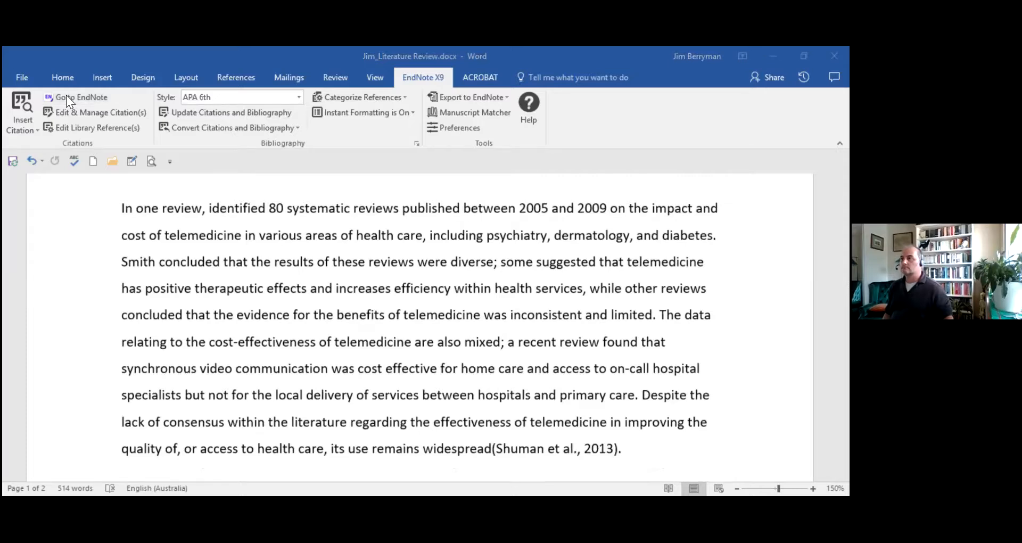
click(37, 130)
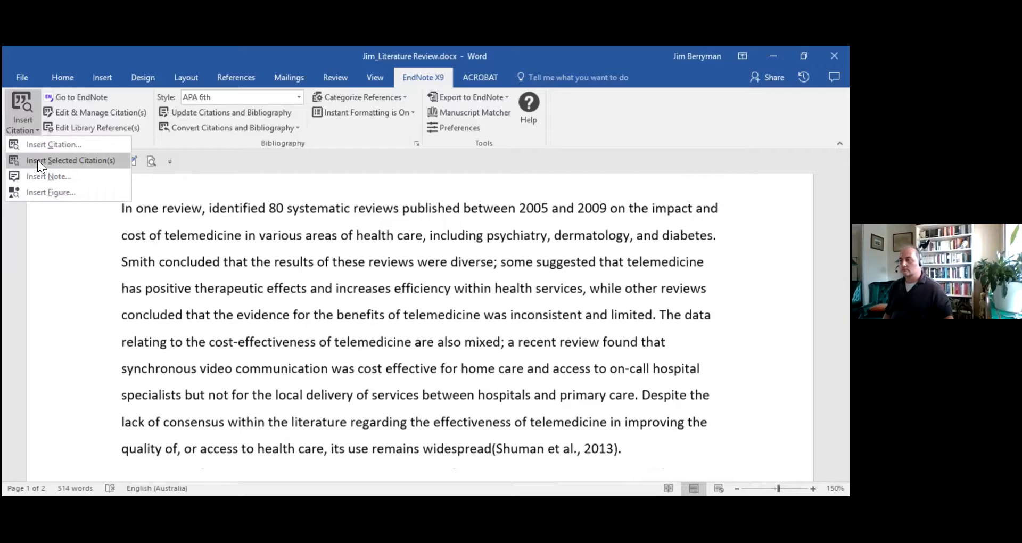
click(37, 160)
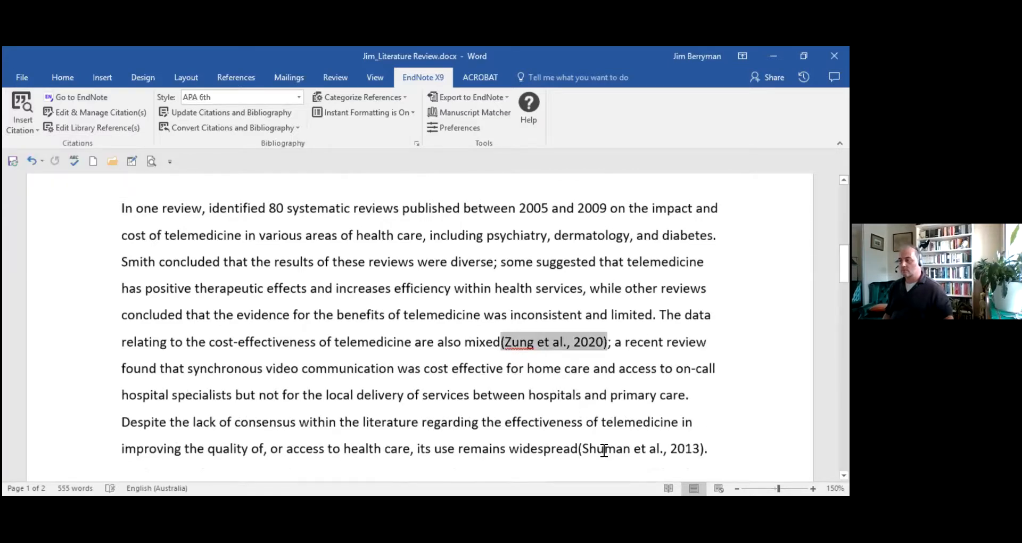
Review the in-text citations in the second paragraph and the bibliography entries at the end of the document.
click(604, 450)
click(551, 341)
click(603, 449)
scroll(463, 418, down, 10)
scroll(456, 419, down, 3)
click(433, 401)
scroll(389, 387, up, 8)
scroll(363, 363, up, 8)
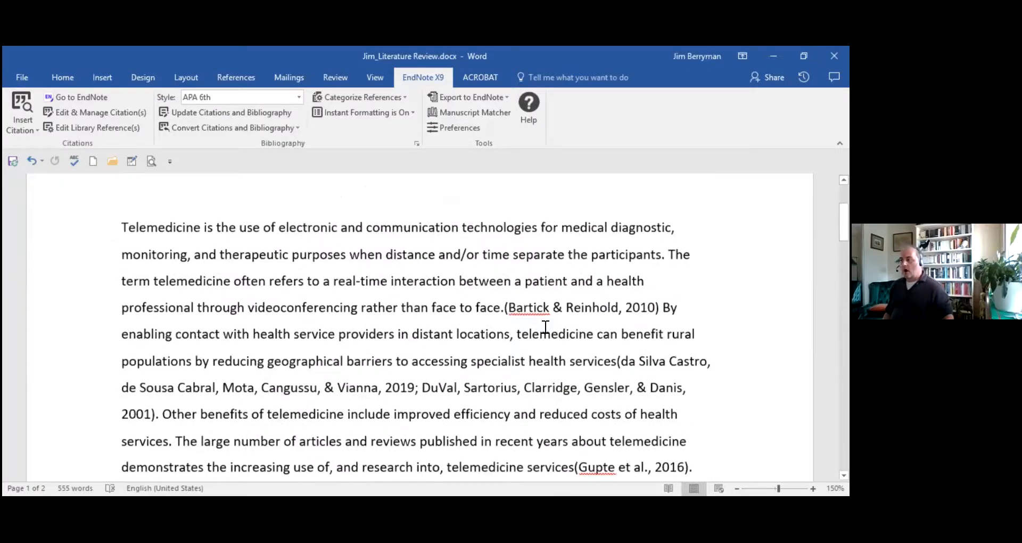
Convert all citations to unformatted citations and check the World Health Organisation citation in the last paragraph.
click(552, 312)
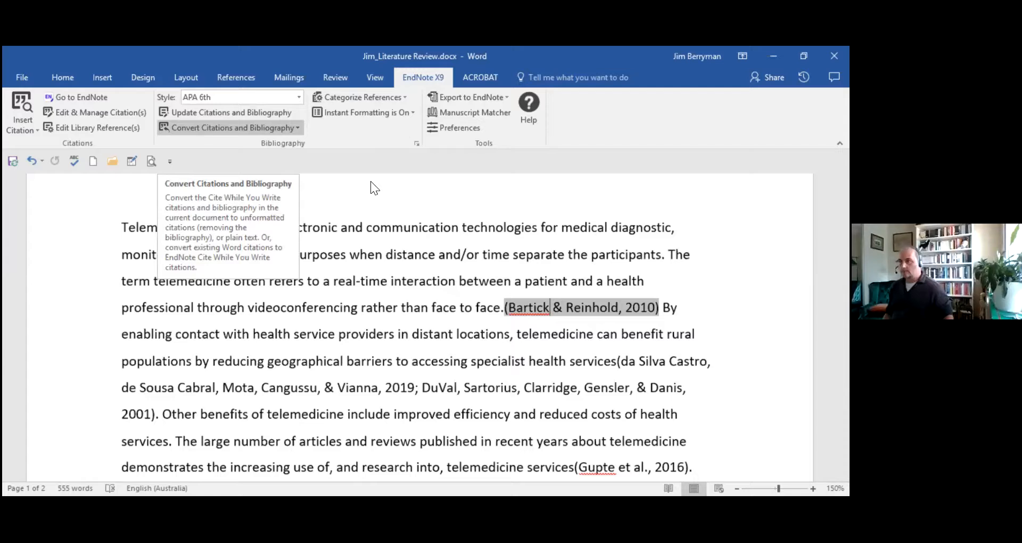
click(277, 128)
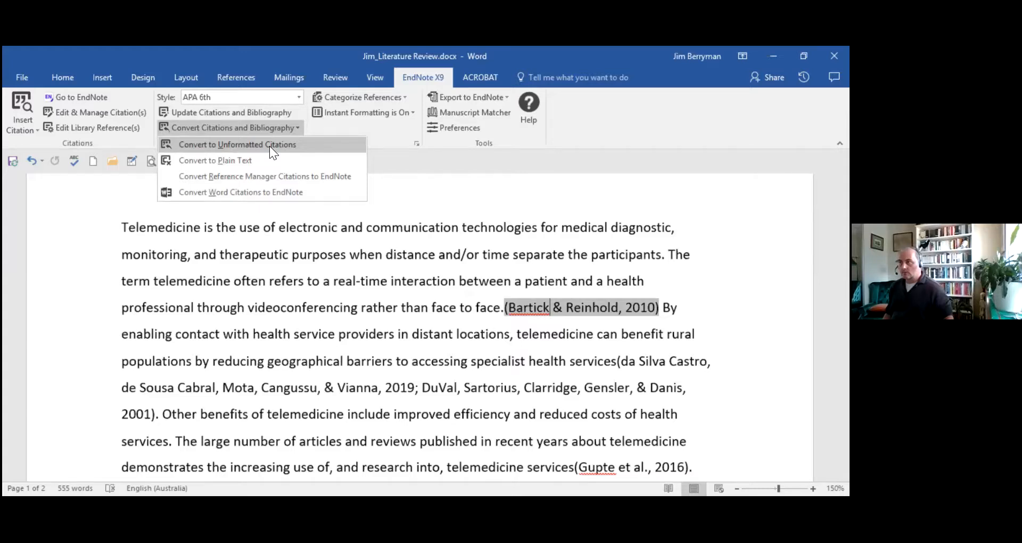
click(270, 144)
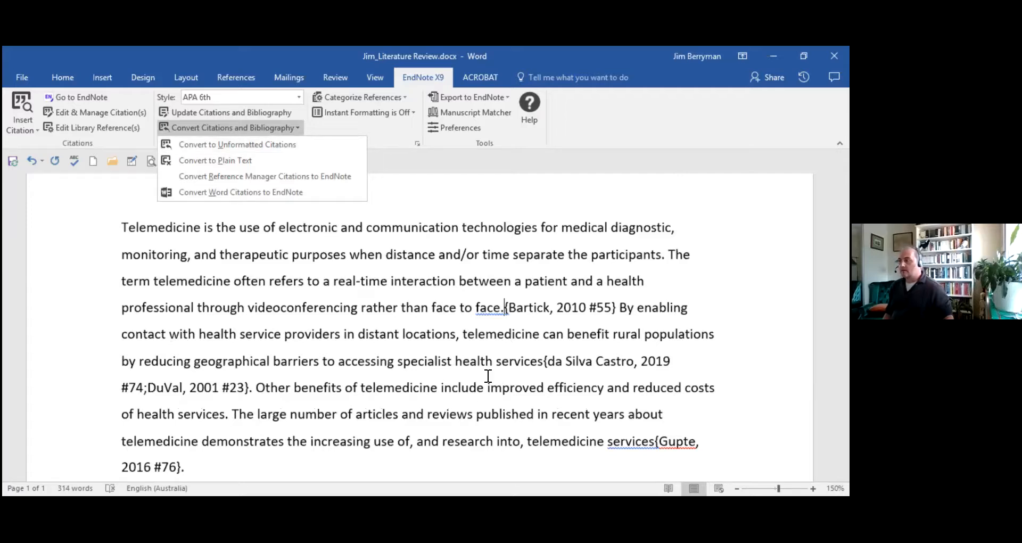
click(533, 320)
scroll(496, 339, down, 10)
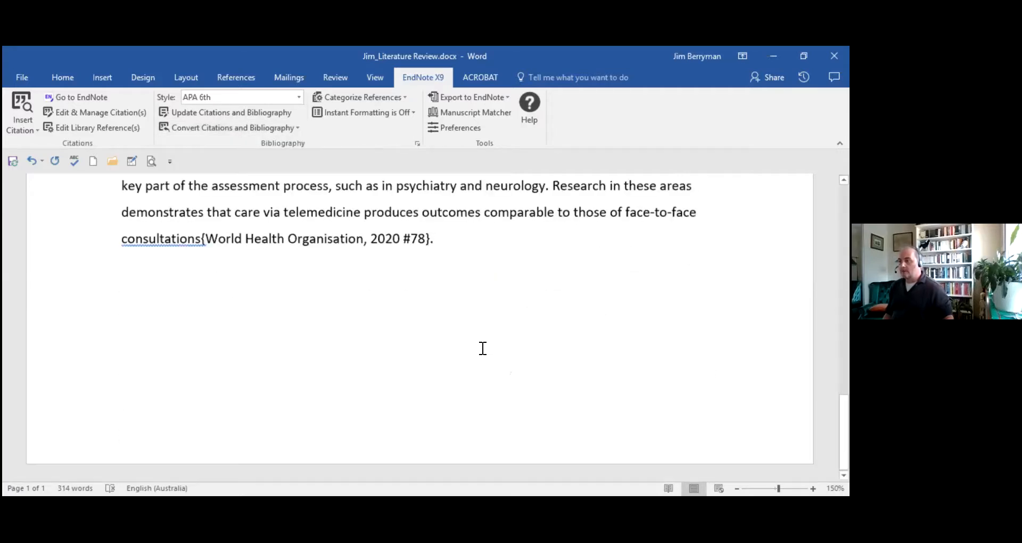
drag(459, 239, 210, 236)
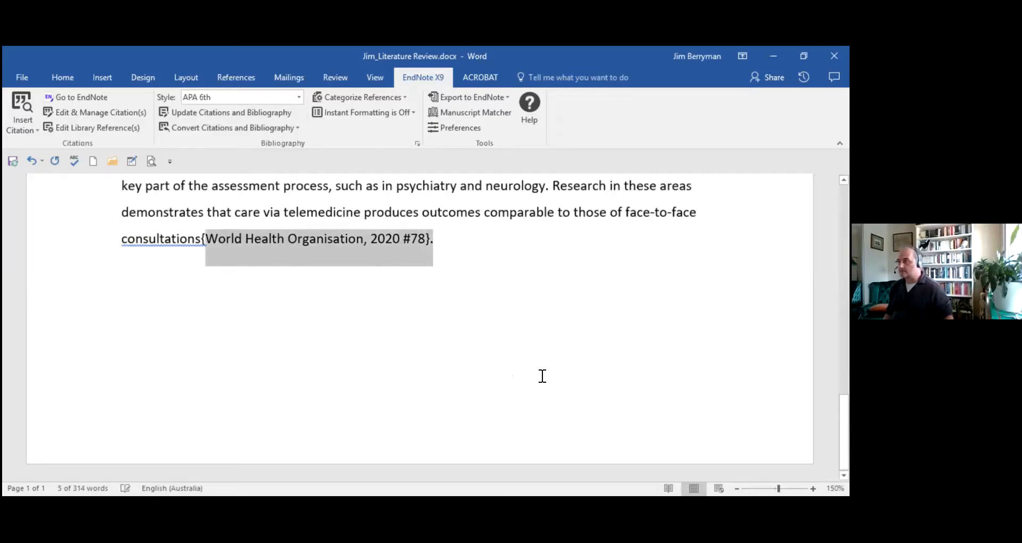
scroll(541, 374, up, 8)
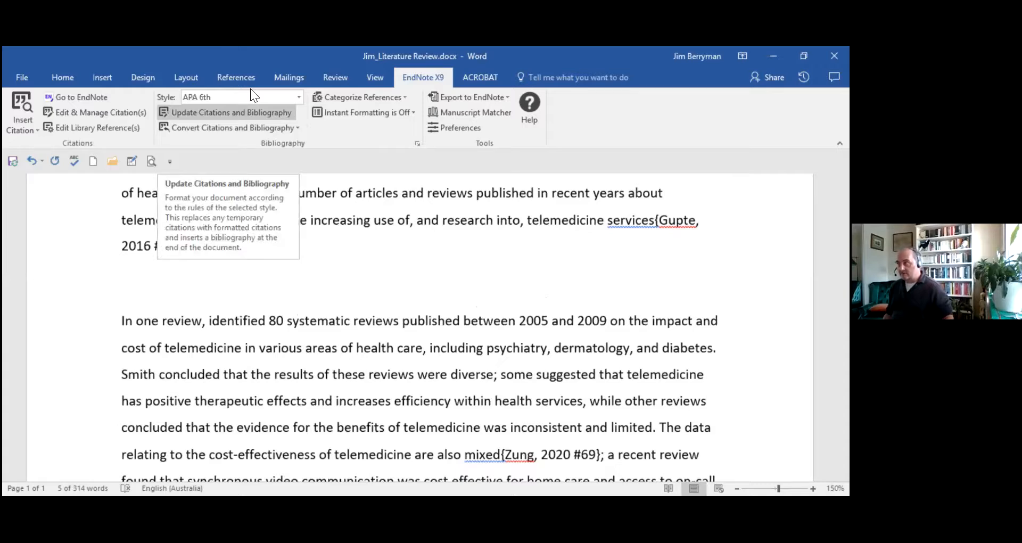
Update the citations and bibliography in the APA 6th style and check the reformatted citations in the second and last paragraphs.
click(250, 112)
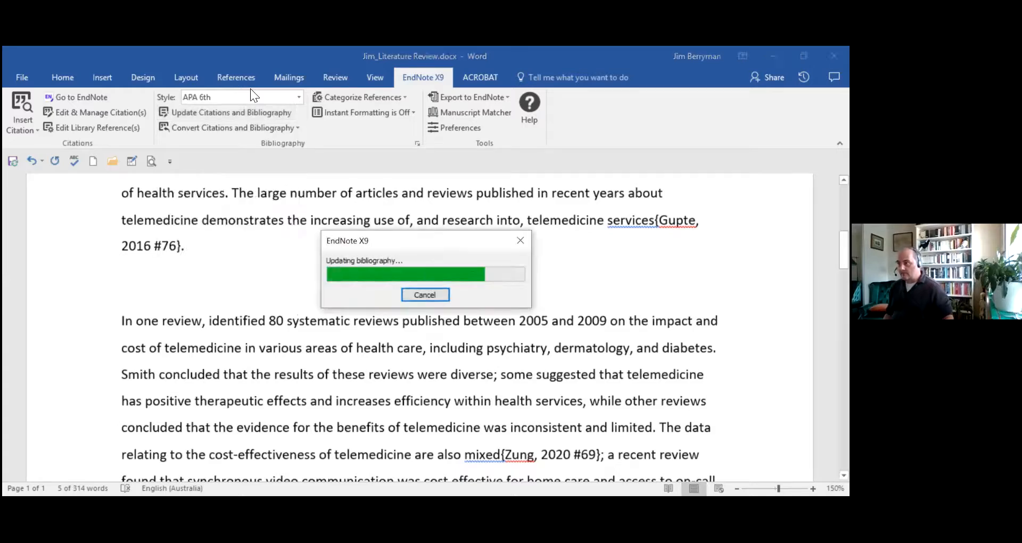
scroll(546, 266, down, 2)
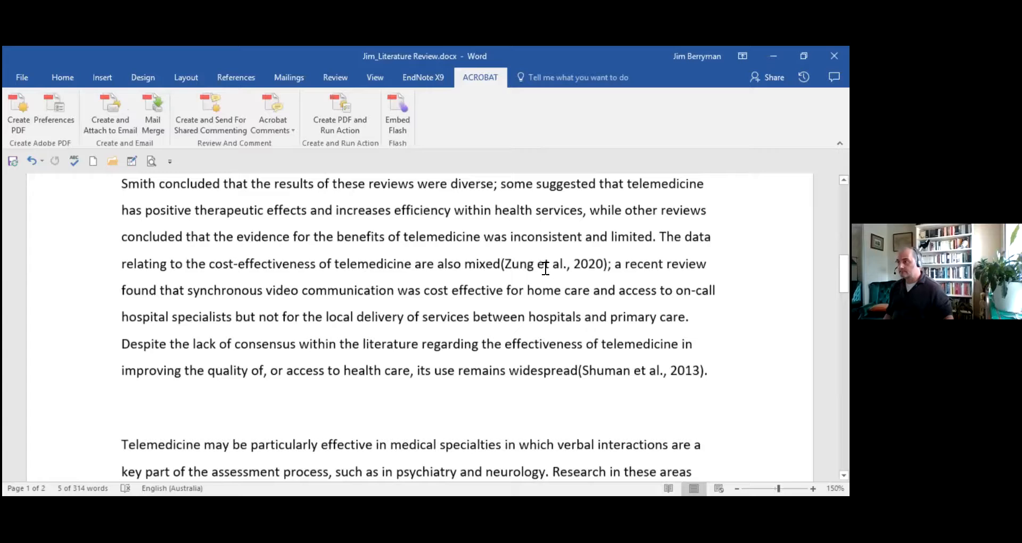
click(546, 265)
click(586, 369)
scroll(506, 324, down, 4)
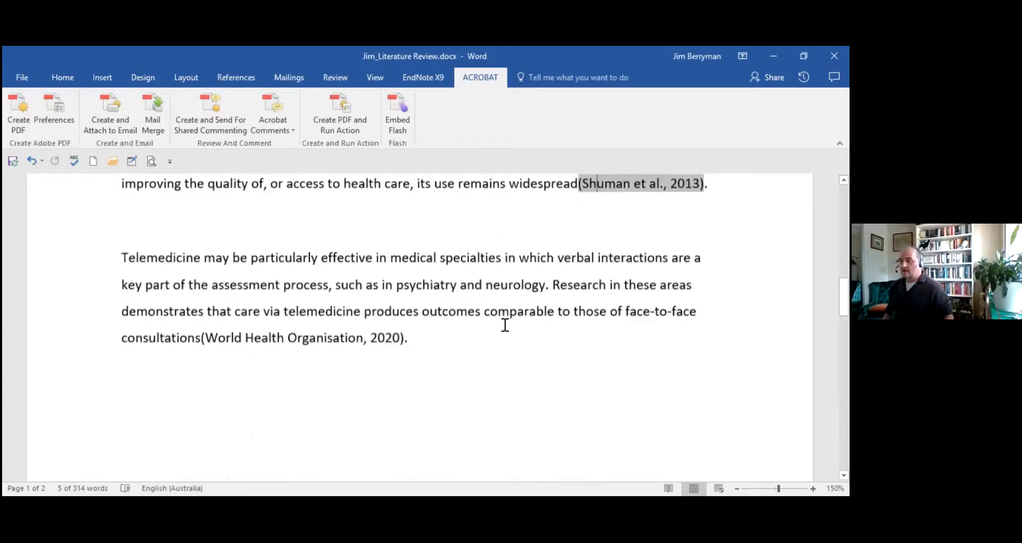
click(273, 238)
scroll(274, 243, up, 5)
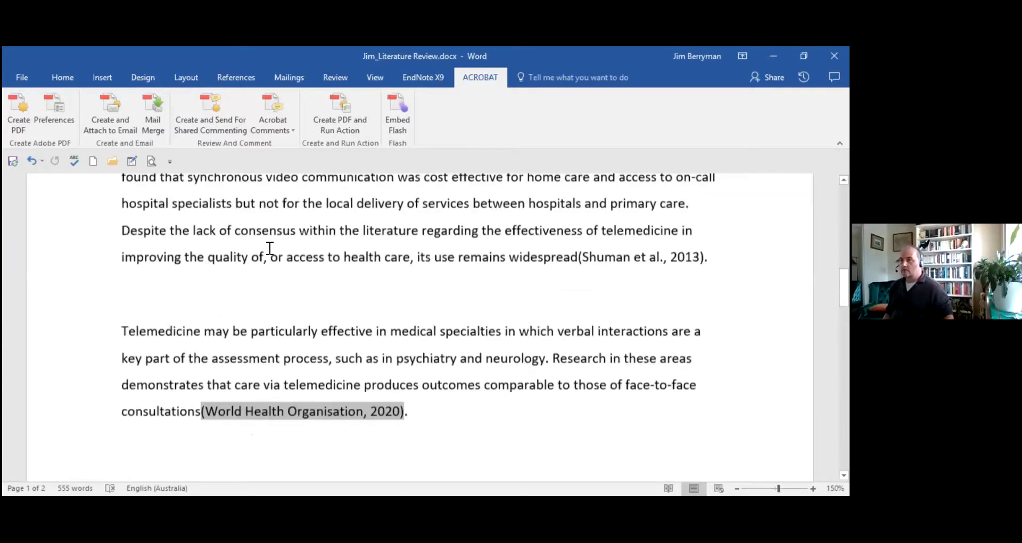
Convert the document's EndNote citations and bibliography back to unformatted citations.
click(424, 77)
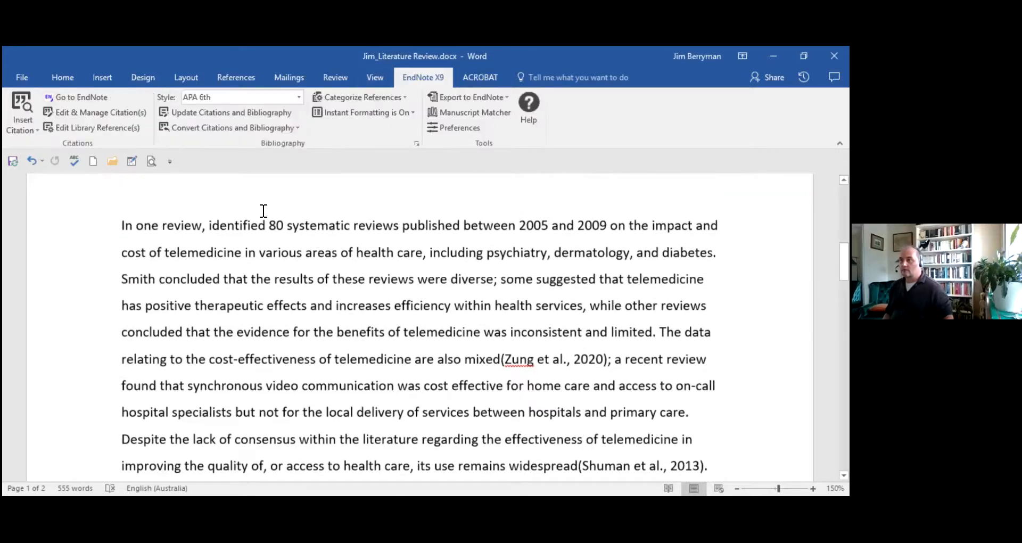
click(292, 132)
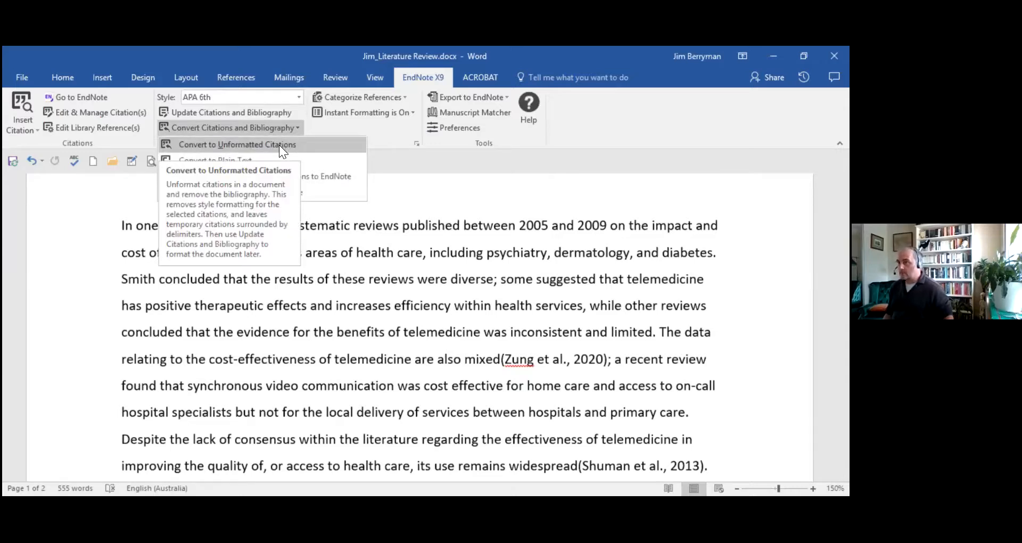
click(279, 145)
scroll(421, 328, up, 2)
scroll(422, 329, up, 5)
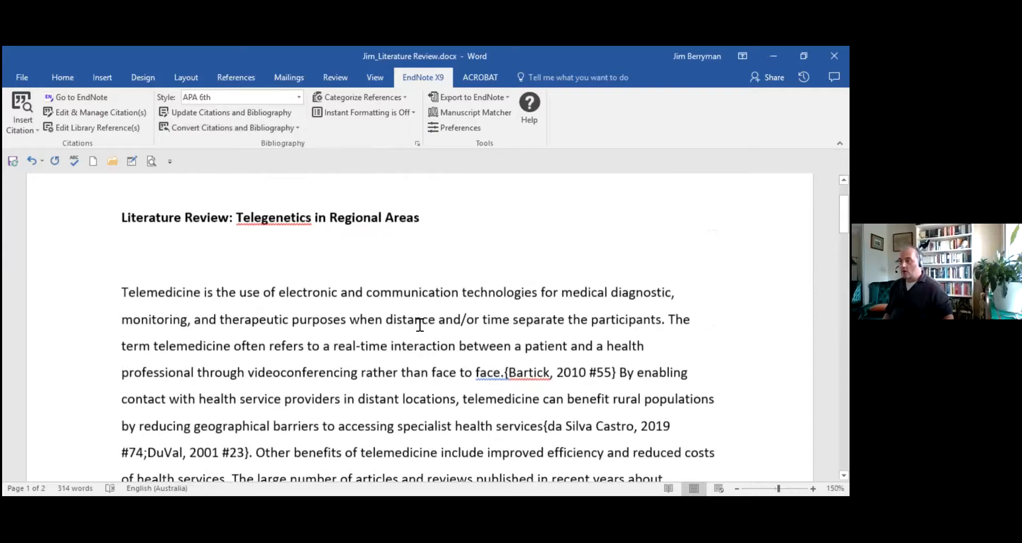
Move the first paragraph's opening sentences, including the 2010 #55 citation, to the end of that paragraph, pasting them as text only.
scroll(421, 324, down, 2)
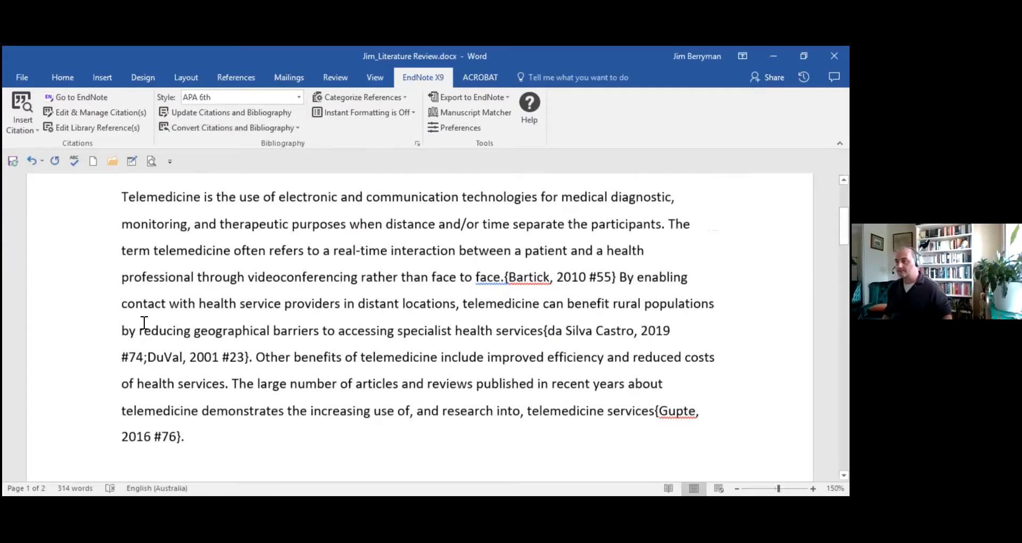
scroll(467, 319, up, 2)
scroll(467, 322, up, 1)
scroll(467, 326, down, 3)
scroll(467, 328, up, 3)
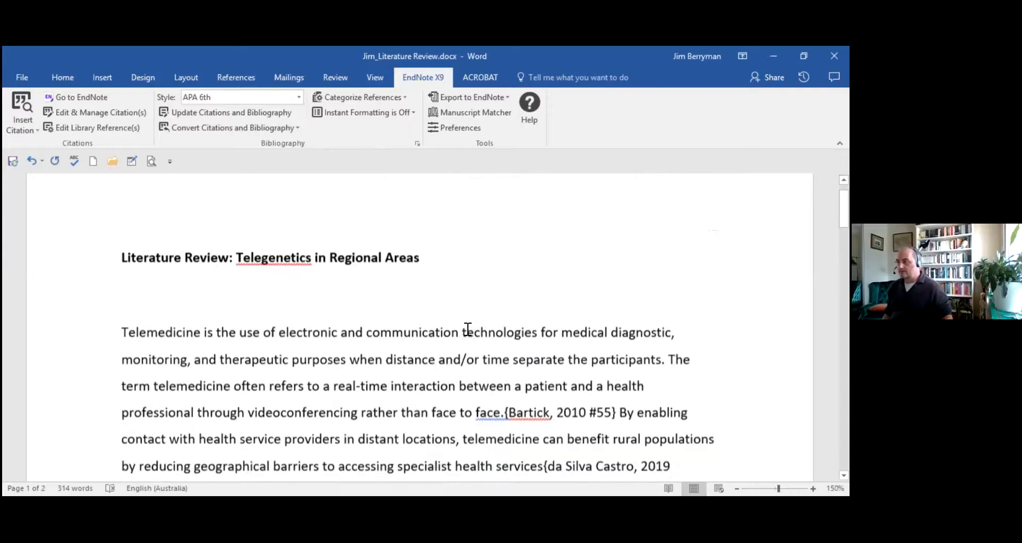
scroll(467, 330, down, 3)
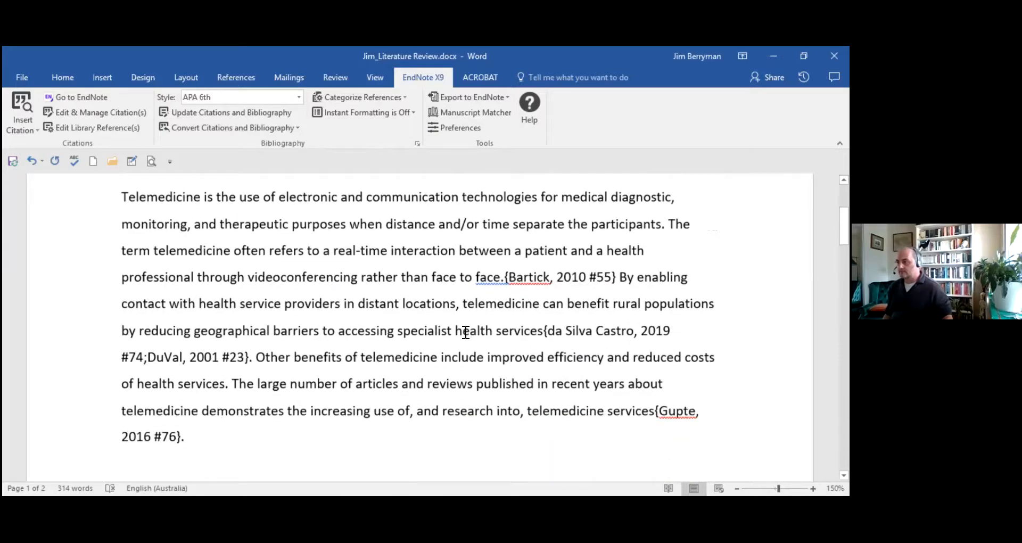
drag(121, 196, 133, 197)
drag(227, 229, 620, 281)
key(ctrl+c)
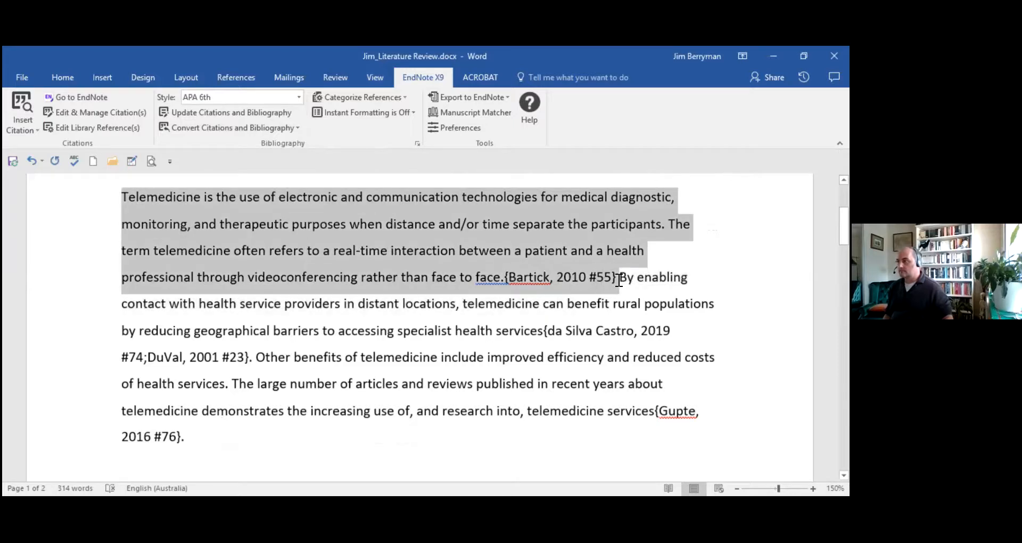
right_click(409, 222)
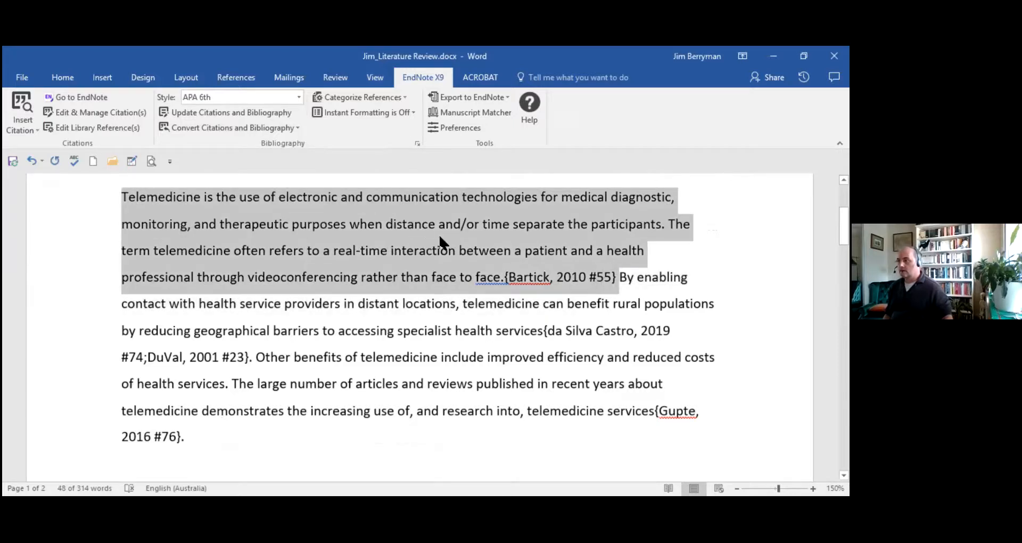
click(440, 235)
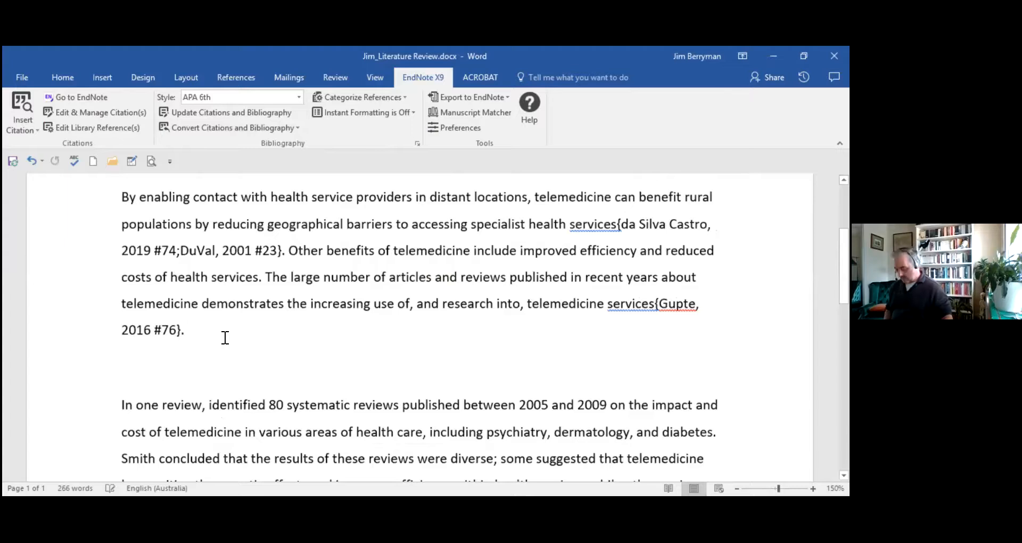
key(shift+F10)
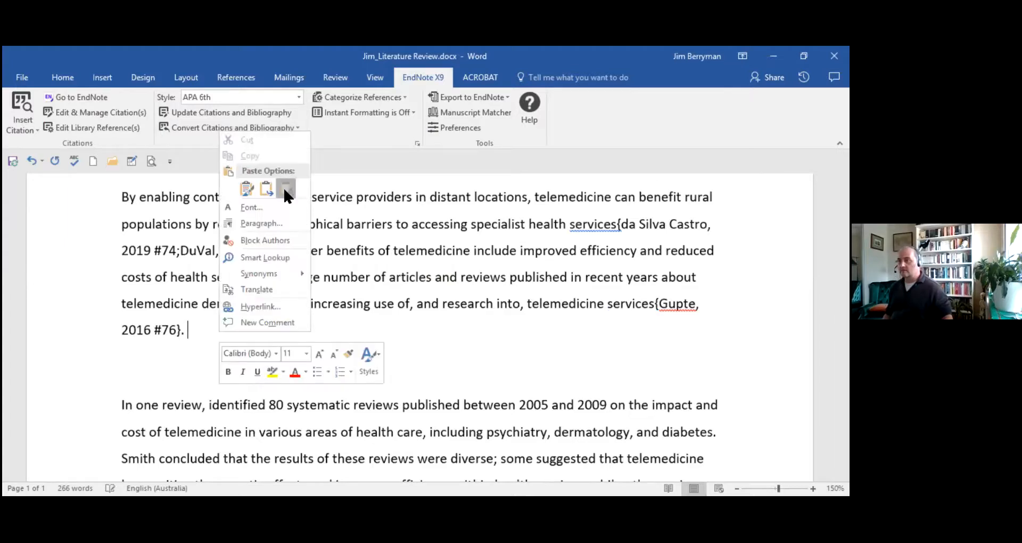
click(283, 186)
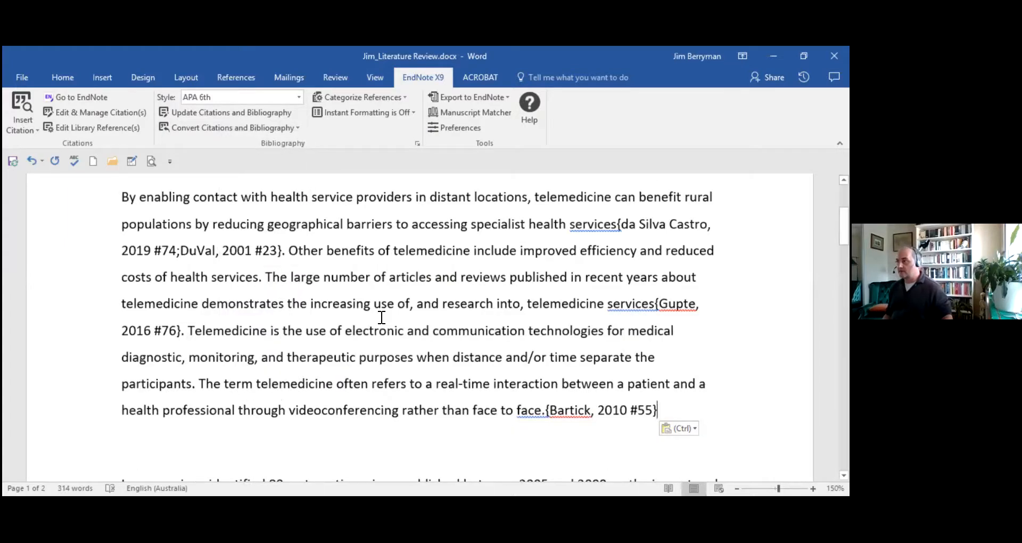
Delete the unformatted 2020 #69 citation after "are also mixed", keeping a semicolon after "mixed".
scroll(382, 318, down, 3)
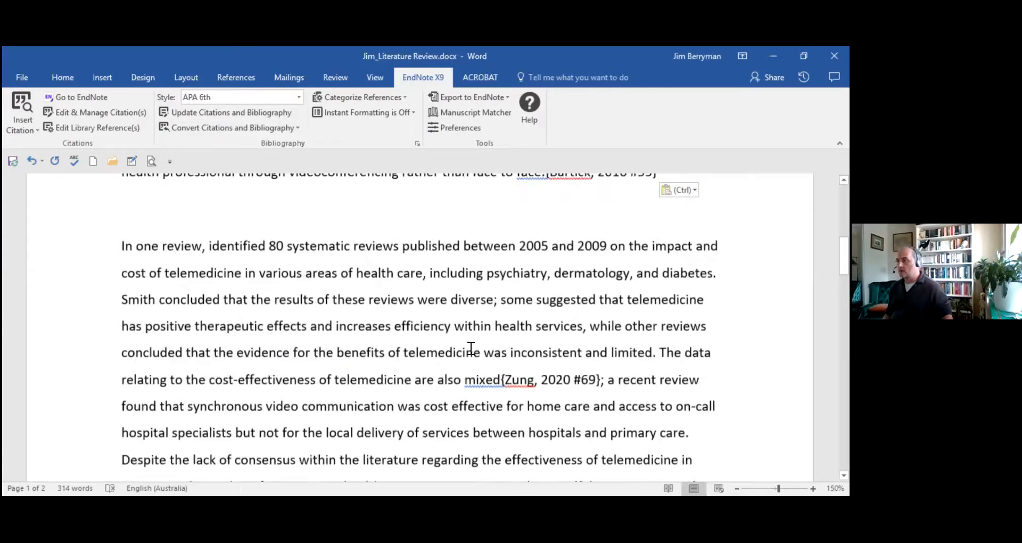
scroll(510, 291, down, 1)
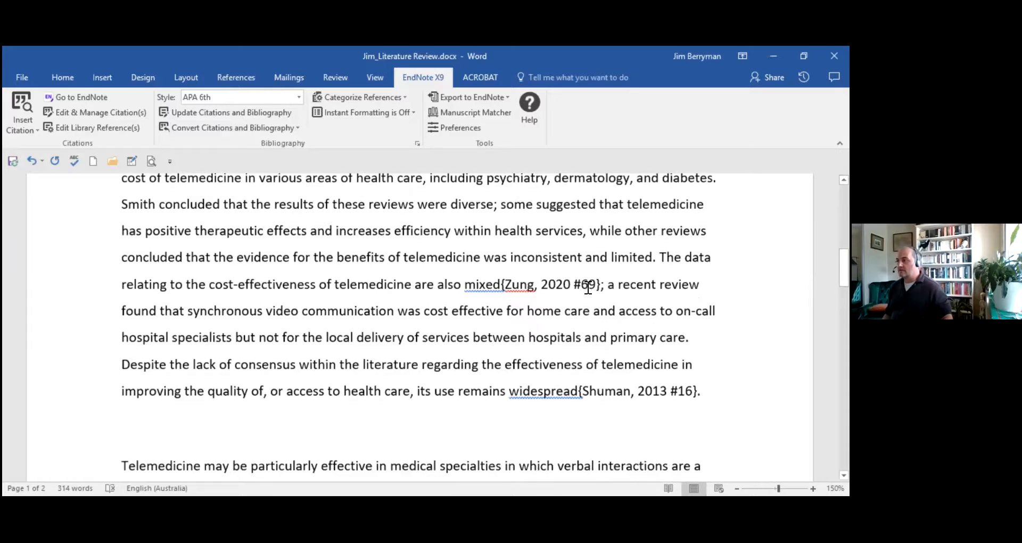
drag(572, 285, 506, 285)
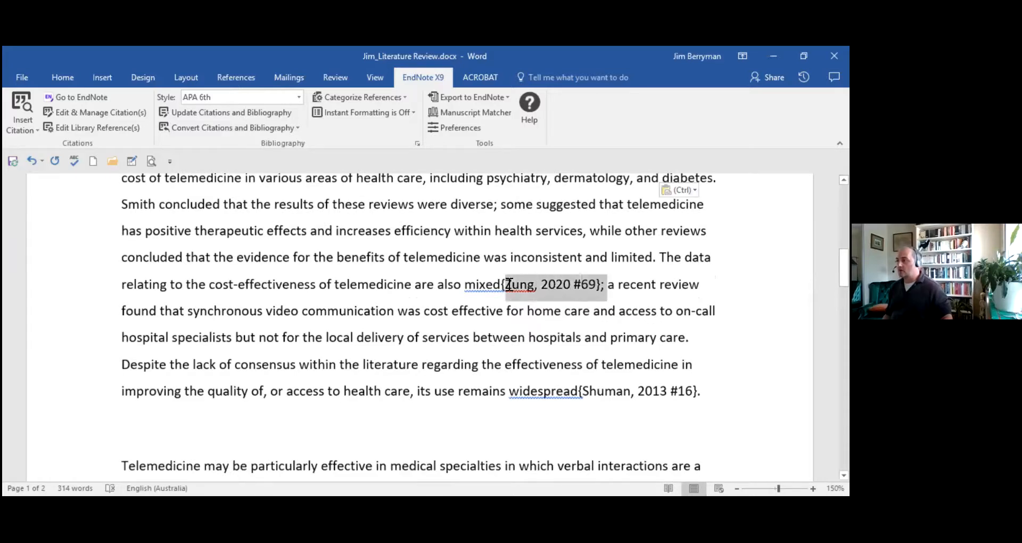
key(Delete)
key(BackSpace)
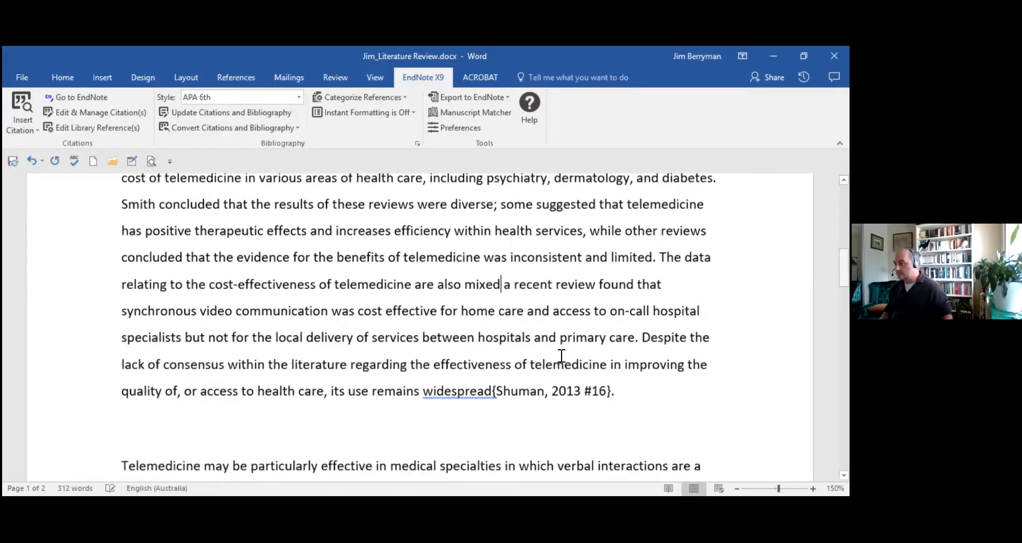
text(;)
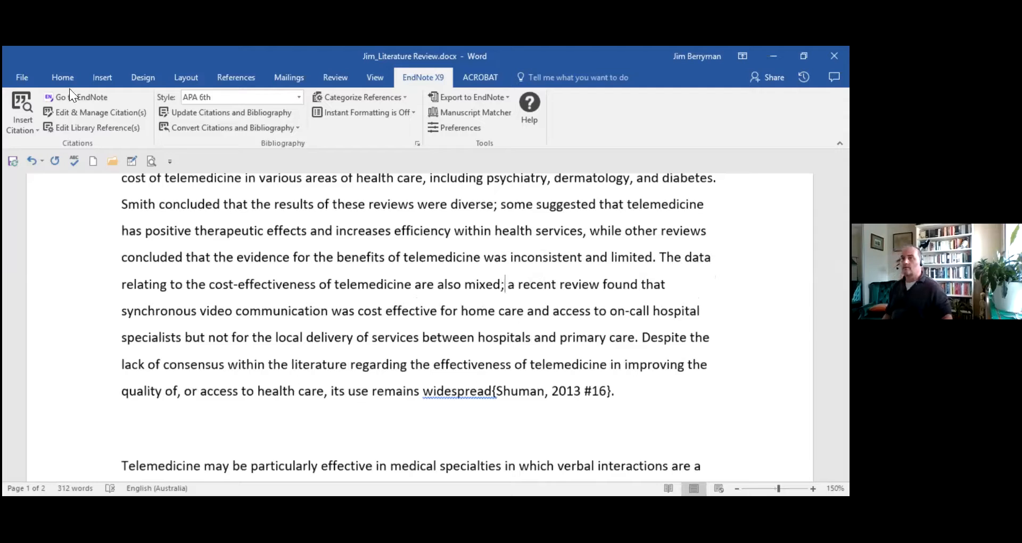
Select a different 2020 reference in EndNote, insert it in Word as a citation after "are also mixed;", and check the bibliography.
click(78, 100)
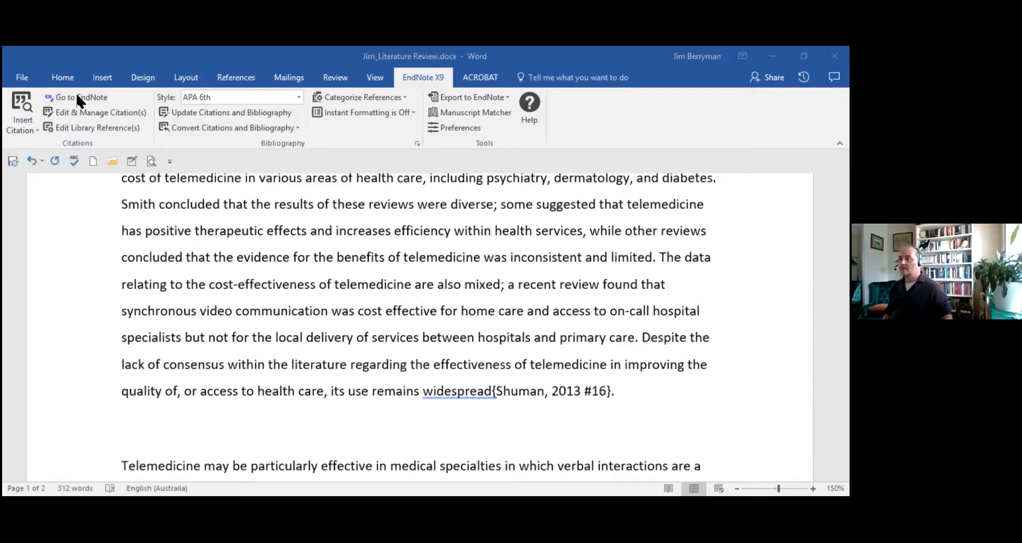
key(alt+Tab)
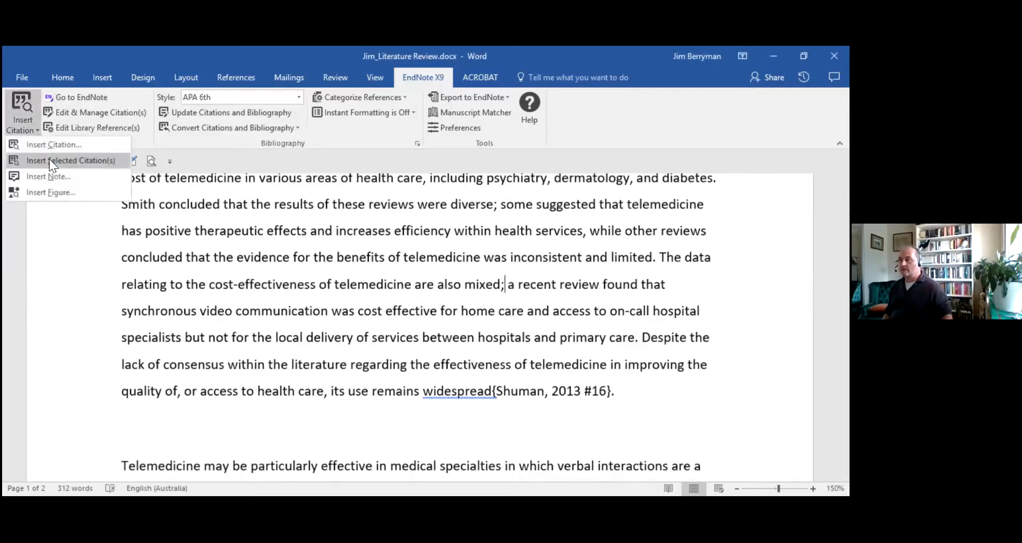
click(49, 159)
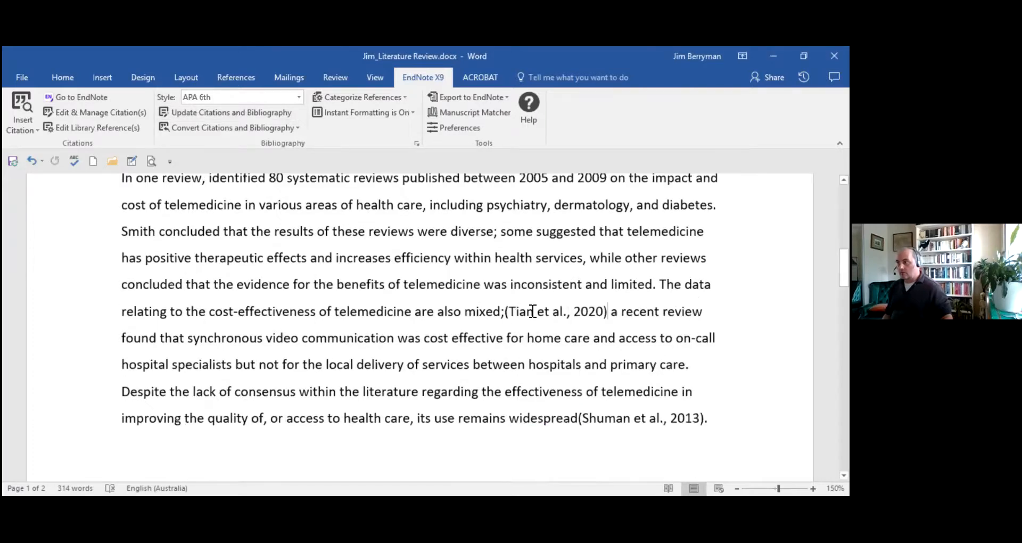
scroll(514, 325, down, 6)
scroll(473, 341, down, 3)
click(415, 436)
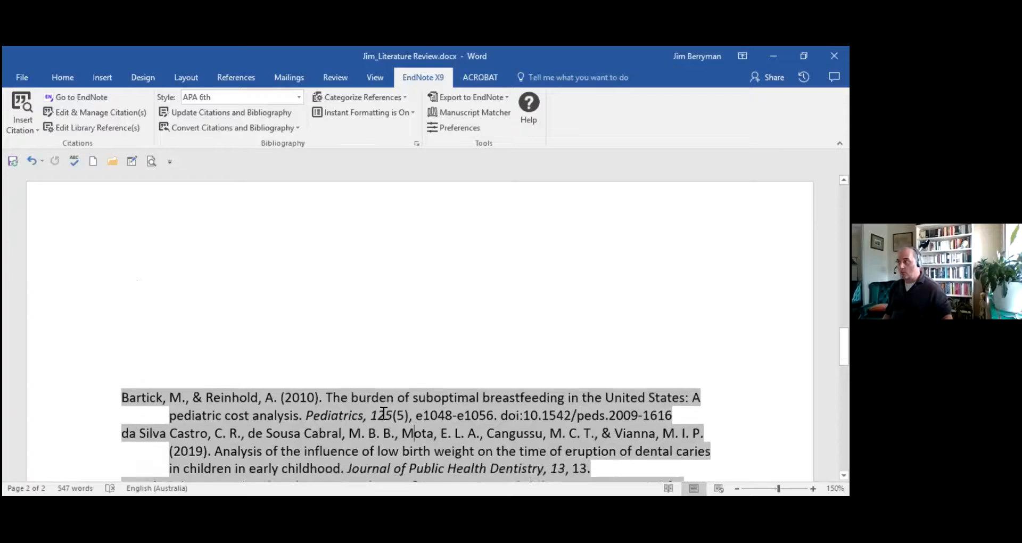
Review the bibliography and in-text citations, and convert the document's EndNote citations and bibliography to unformatted citations.
scroll(384, 413, down, 2)
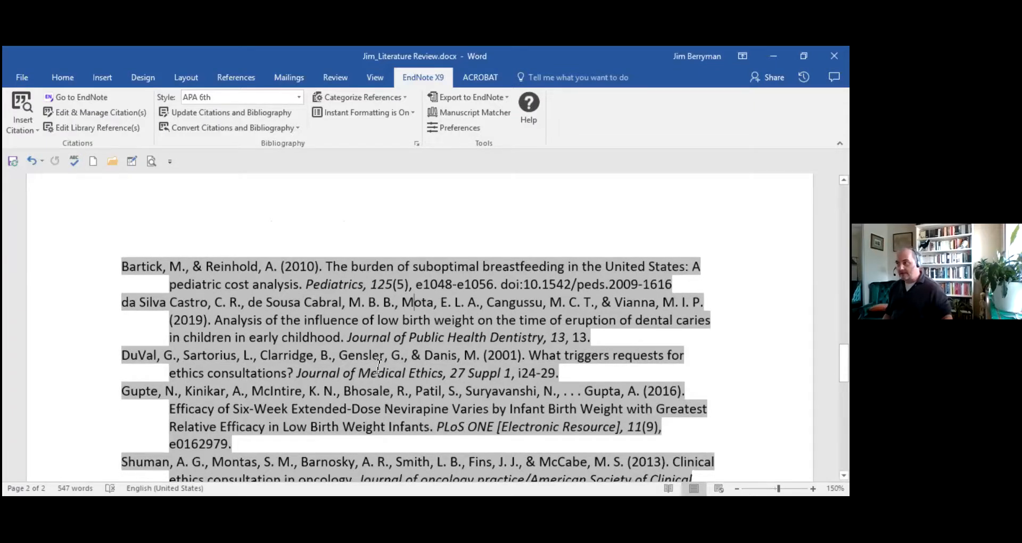
scroll(378, 366, up, 8)
scroll(378, 365, up, 2)
click(348, 382)
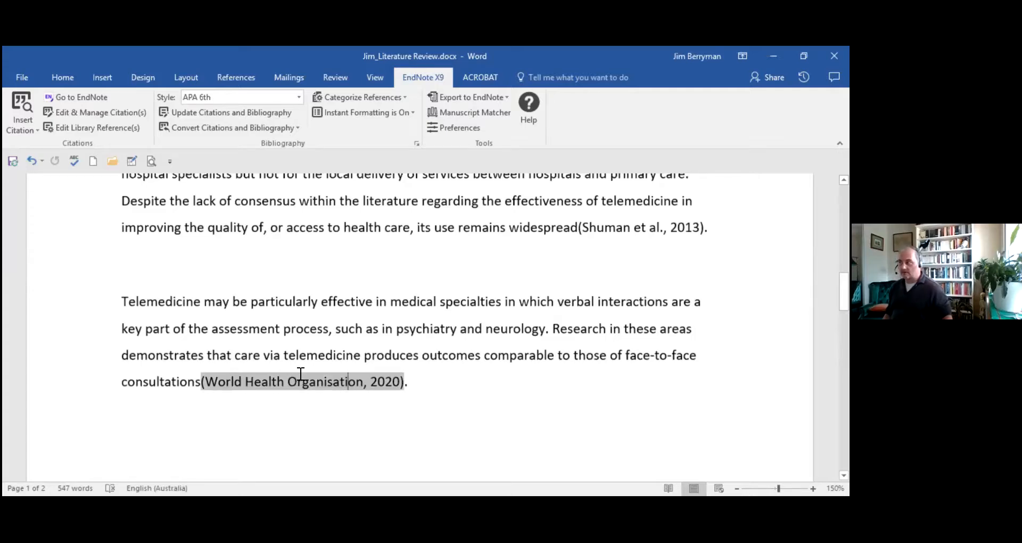
scroll(299, 367, up, 4)
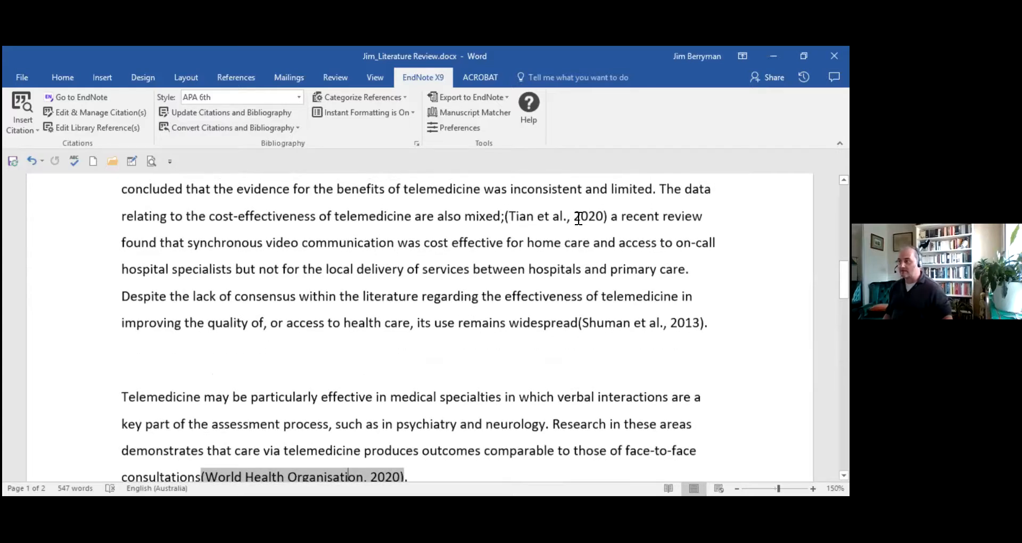
click(526, 217)
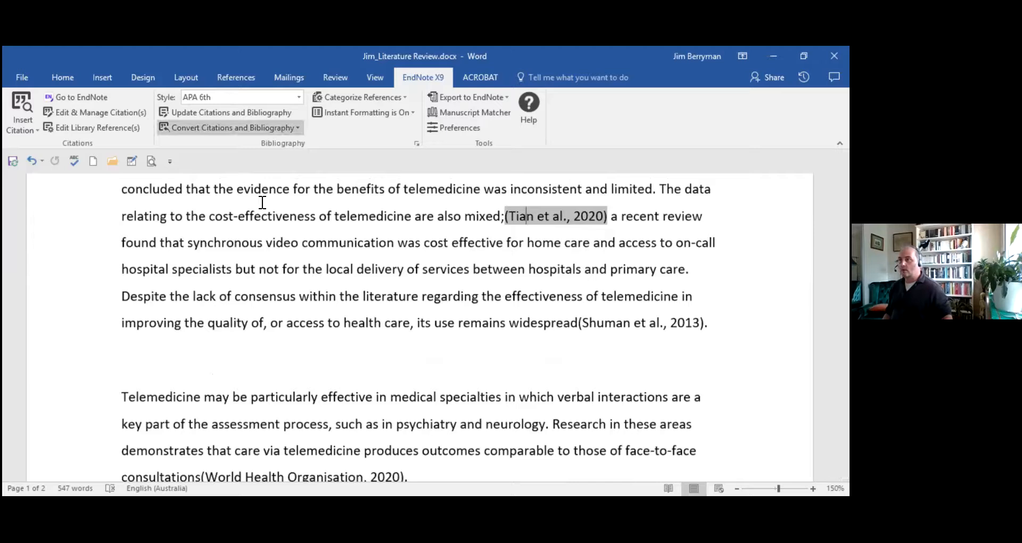
click(256, 129)
click(256, 144)
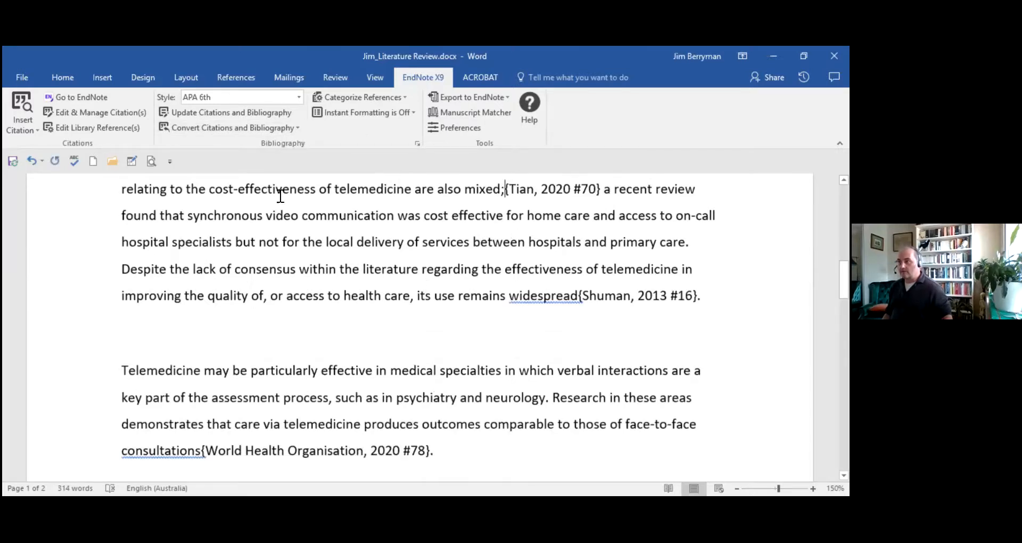
click(247, 128)
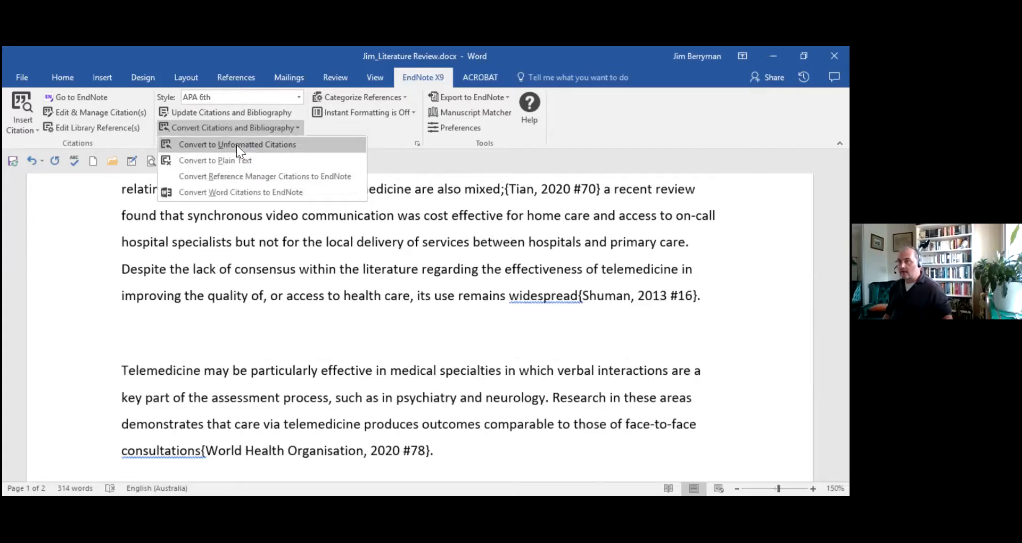
click(415, 281)
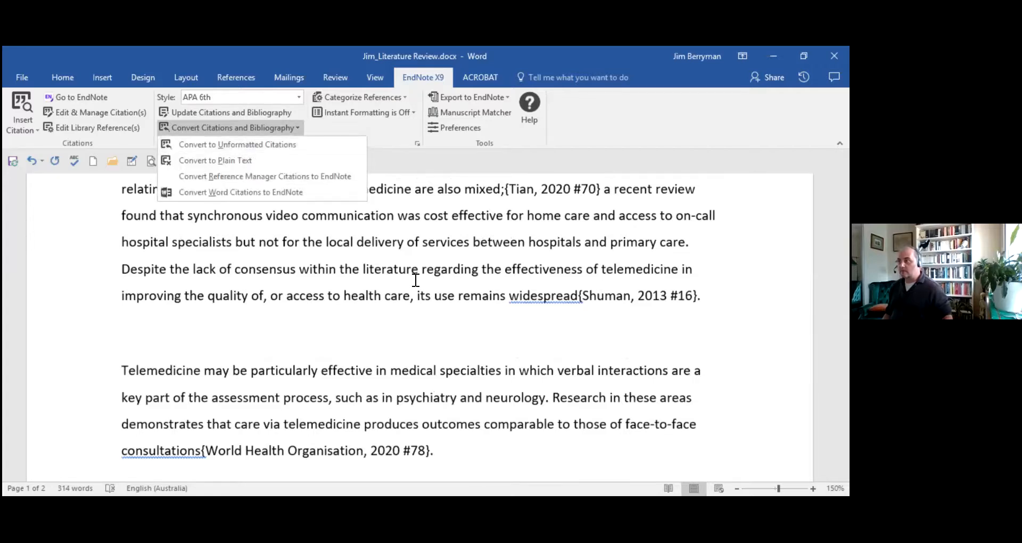
Move the closing paragraph beginning "Telemedicine may be particularly effective", with its unformatted citation, to directly before the paragraph beginning "In one review".
scroll(478, 301, up, 1)
scroll(473, 294, down, 4)
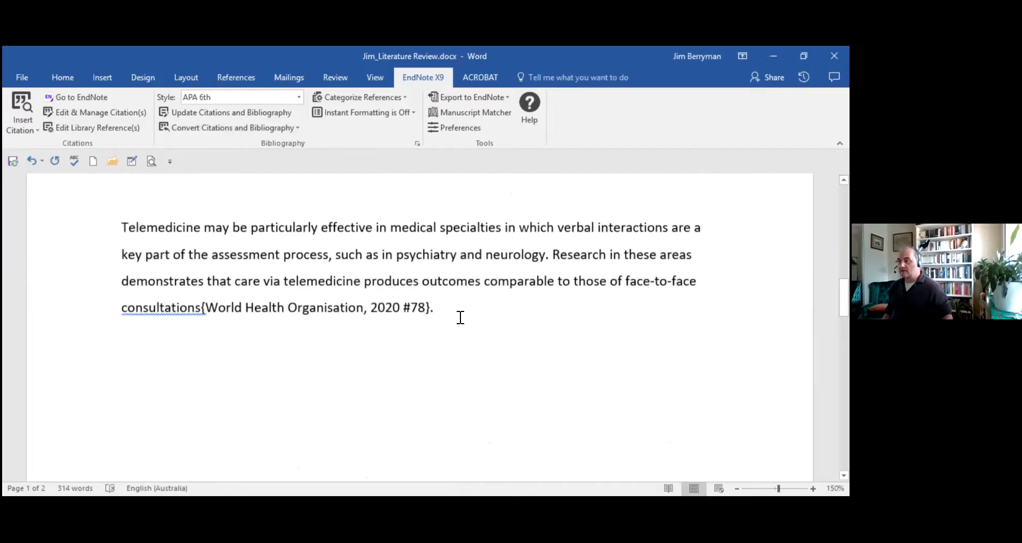
double_click(95, 228)
key(ctrl+c)
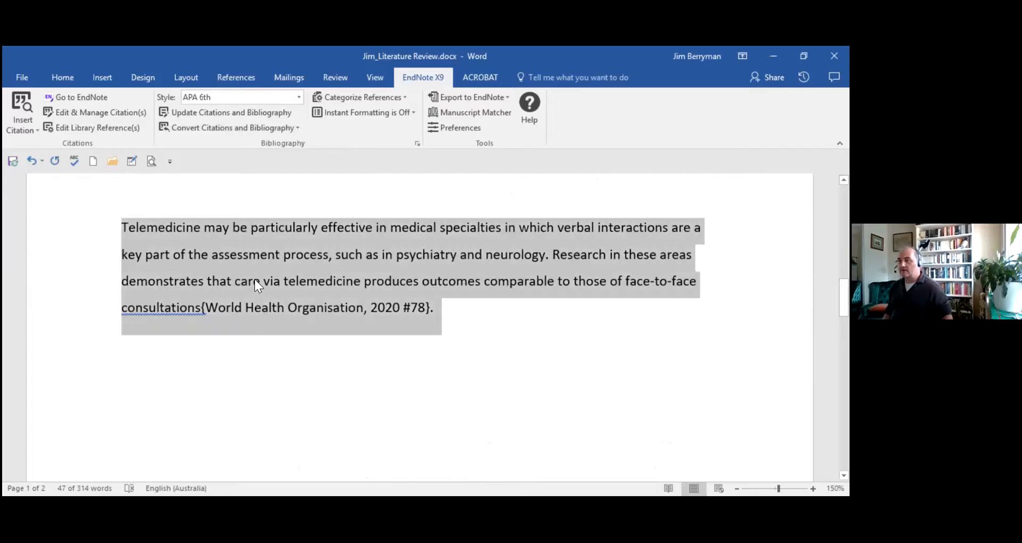
key(Delete)
scroll(210, 370, up, 3)
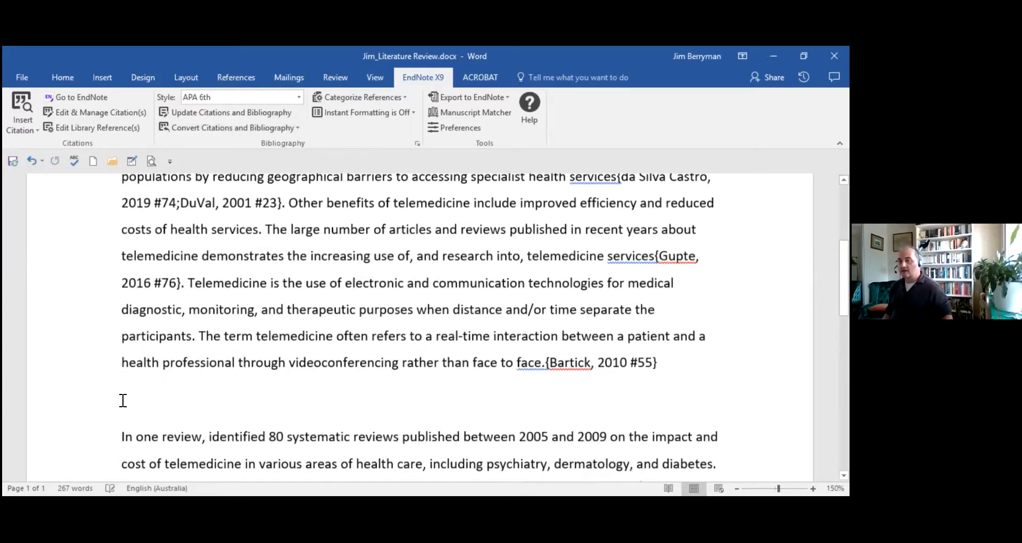
key(ctrl+v)
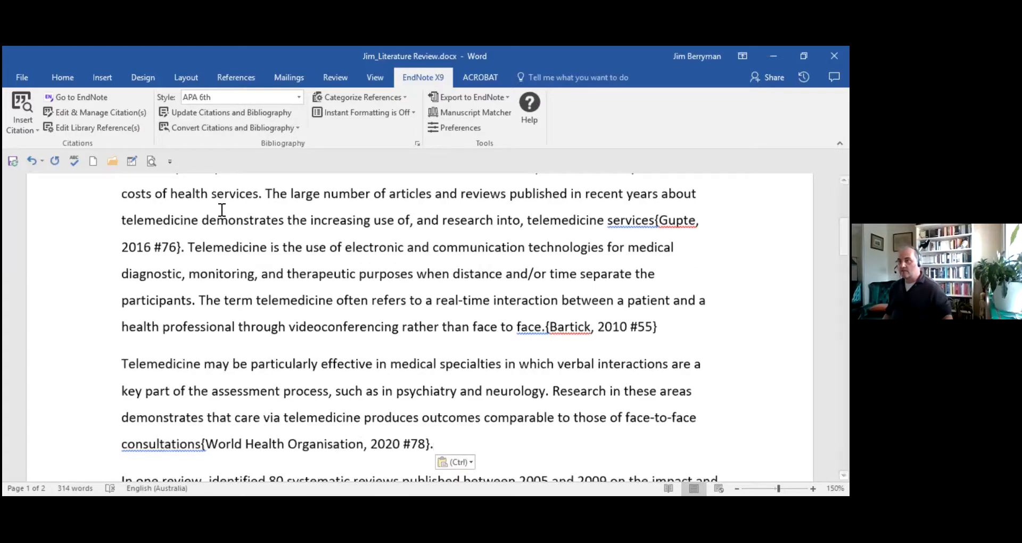
Update the citations and bibliography, and check the formatted citations throughout the rearranged paragraphs.
click(207, 110)
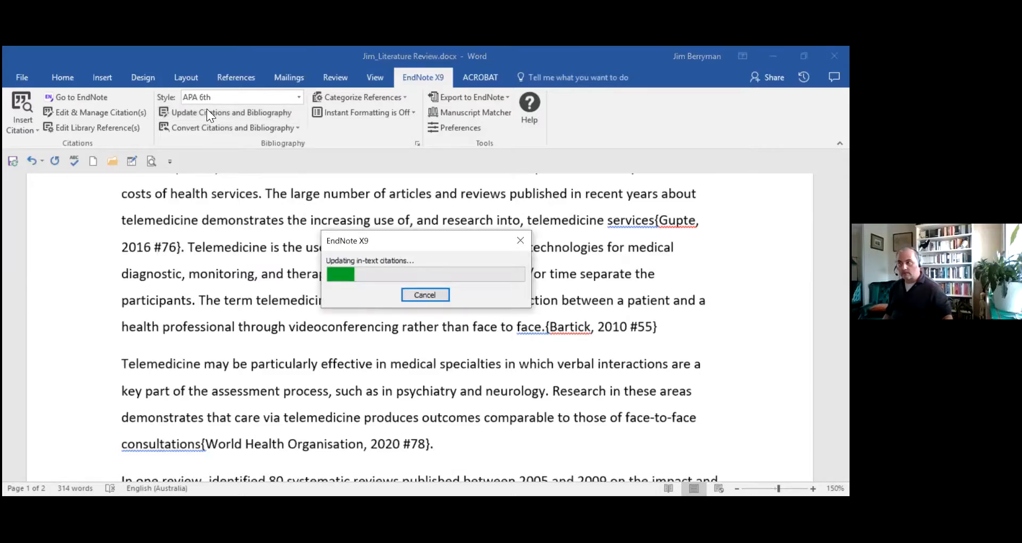
click(531, 360)
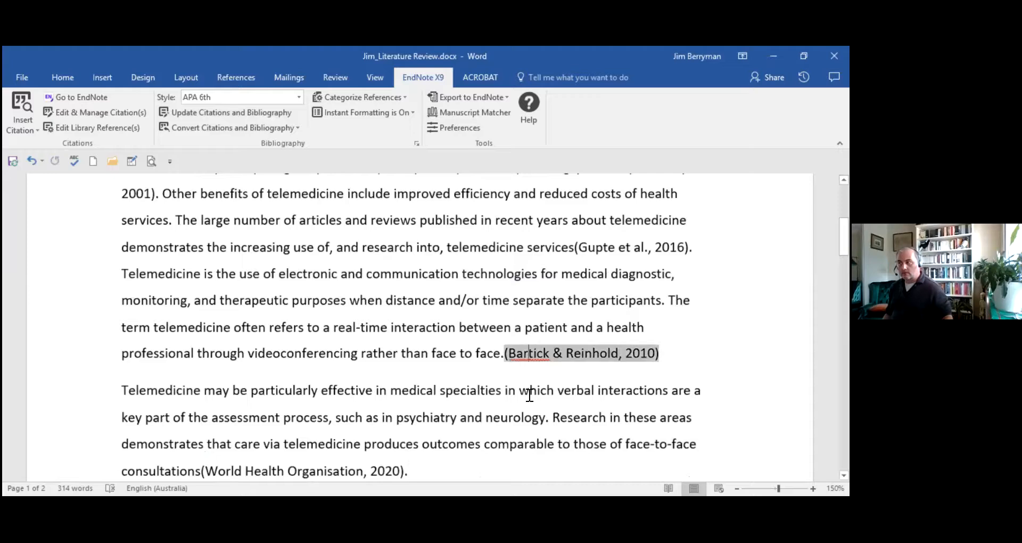
scroll(471, 422, down, 3)
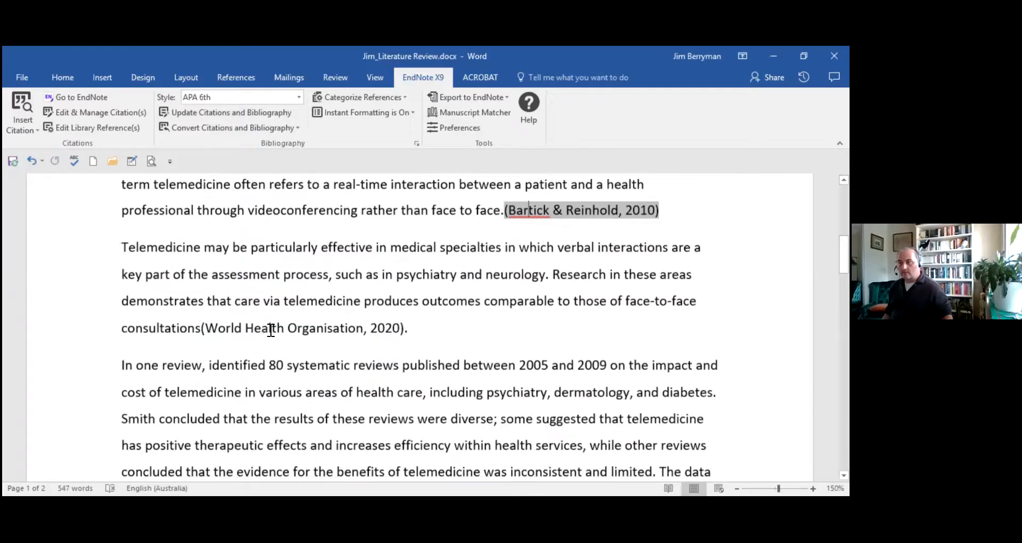
click(270, 330)
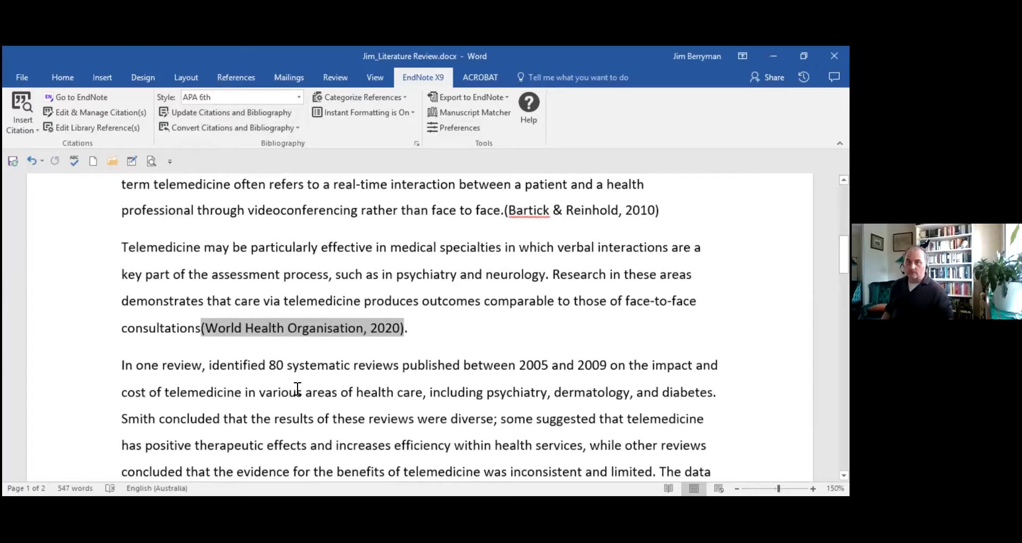
scroll(298, 389, down, 1)
scroll(301, 390, down, 2)
click(527, 356)
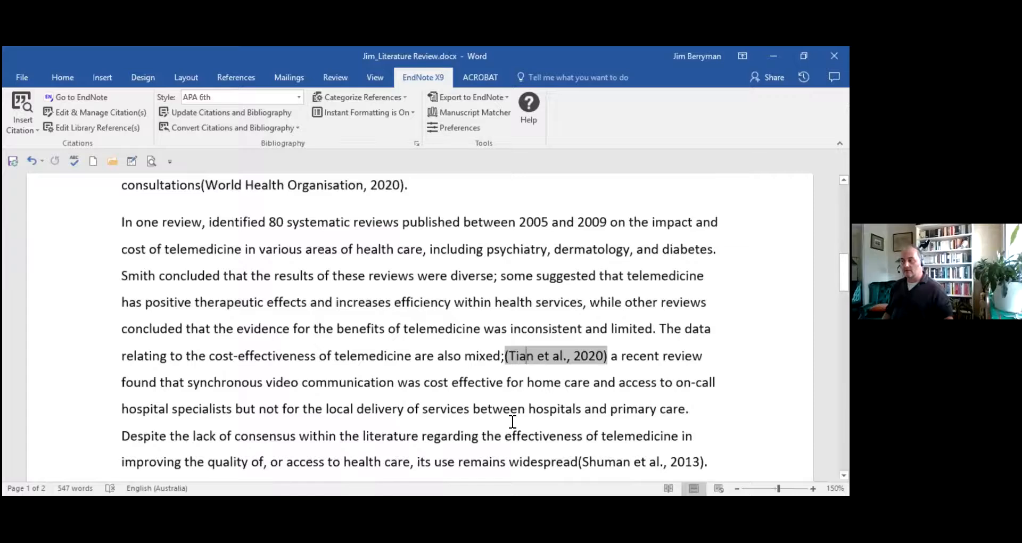
scroll(590, 419, down, 2)
click(605, 372)
scroll(385, 429, up, 2)
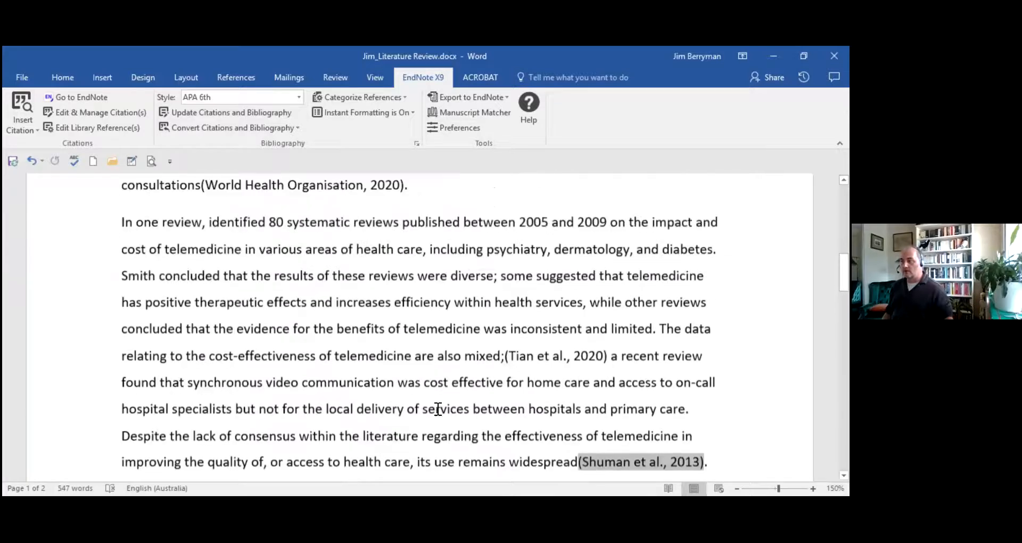
scroll(329, 456, down, 1)
scroll(309, 451, down, 2)
scroll(291, 448, up, 4)
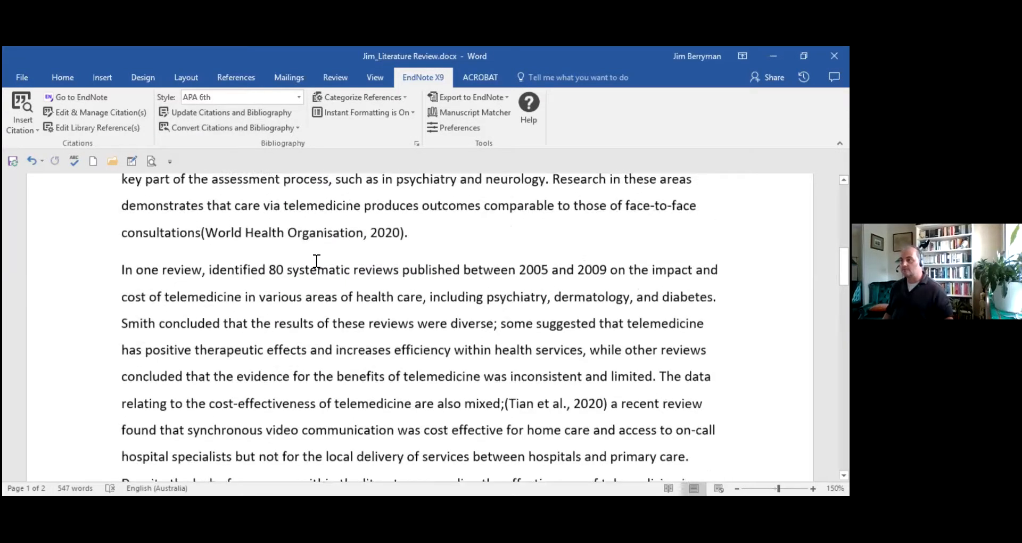
scroll(429, 274, up, 4)
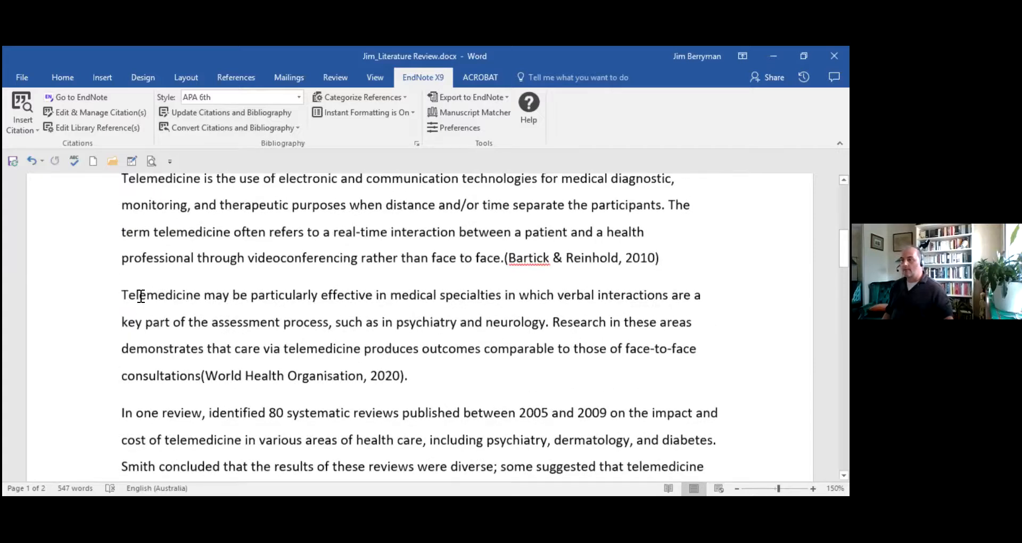
scroll(293, 314, up, 5)
Insert the 2019 "Clinical Medical Ethics" reference from EndNote after "reduced costs of health services." and convert the document to unformatted citations.
click(173, 269)
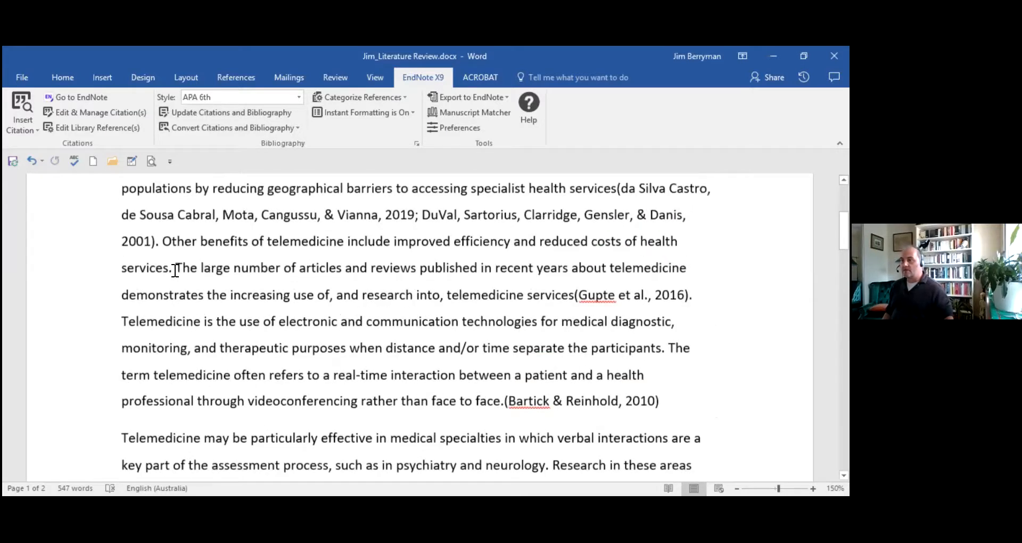
click(81, 99)
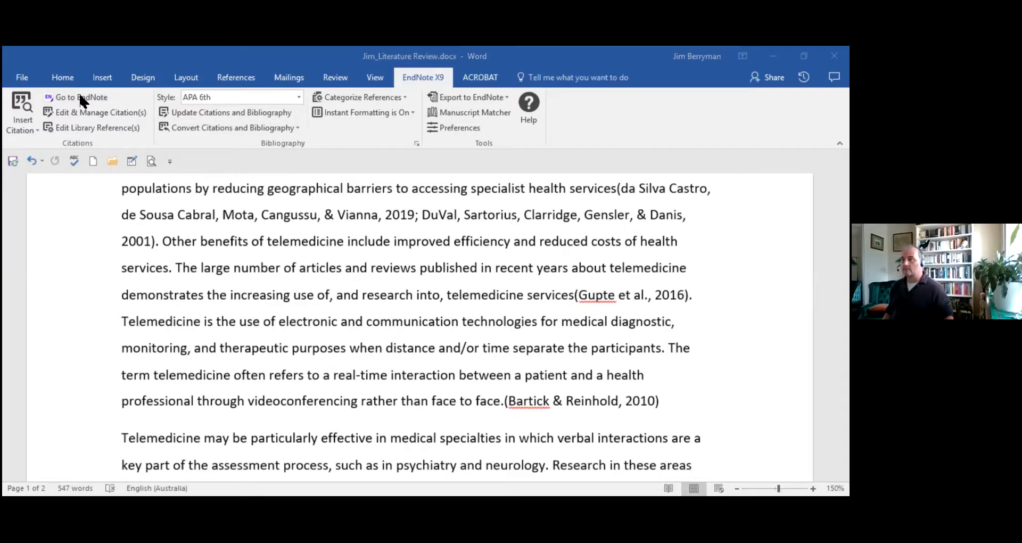
key(alt+Tab)
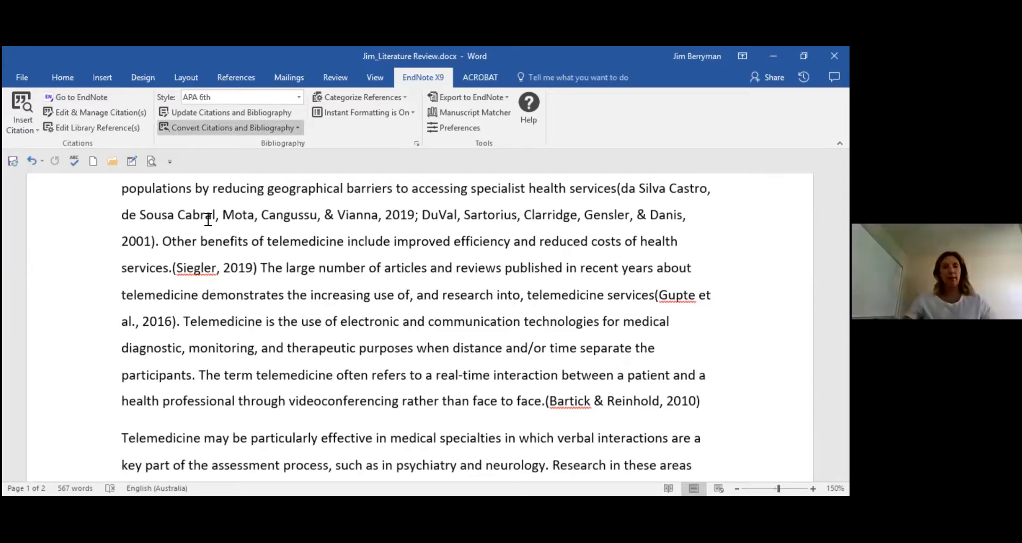
click(288, 128)
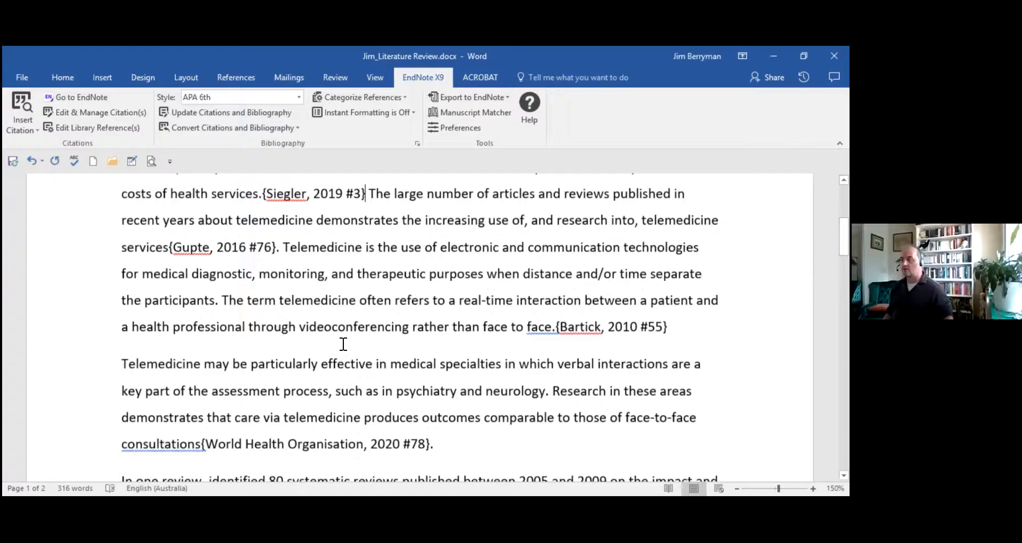
Insert the 2016 #9 reference from EndNote as an unformatted citation after "the results of these reviews were diverse;".
scroll(344, 344, down, 3)
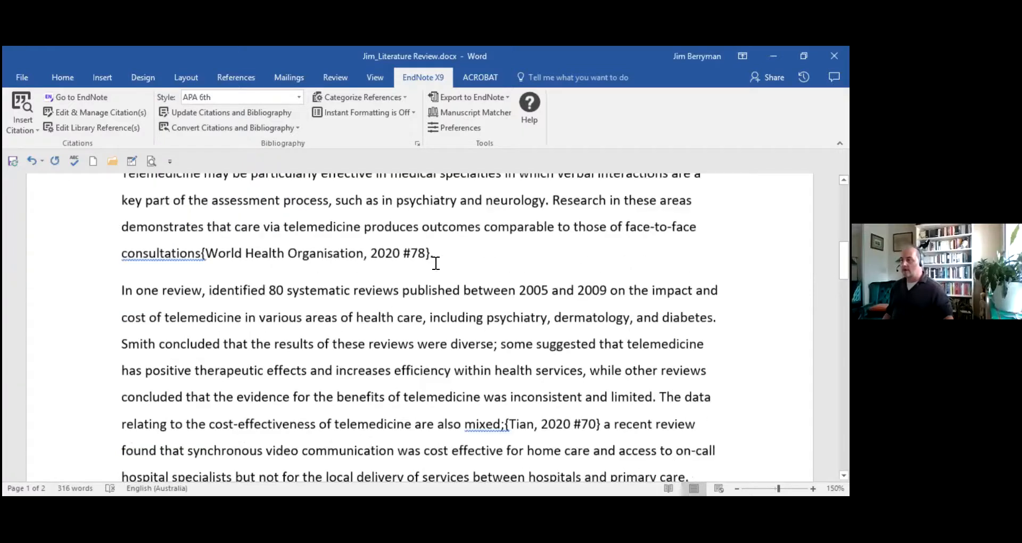
scroll(396, 389, down, 3)
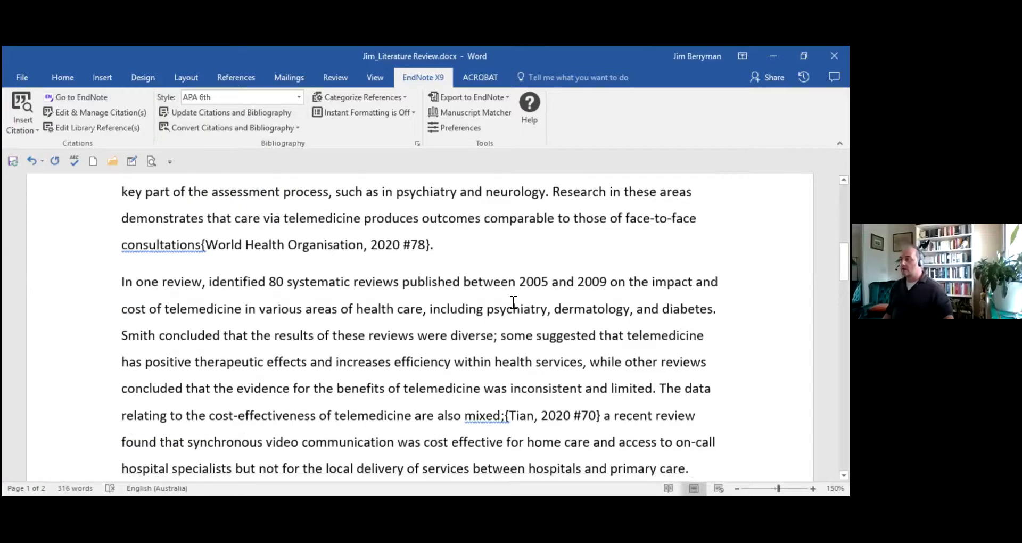
click(486, 250)
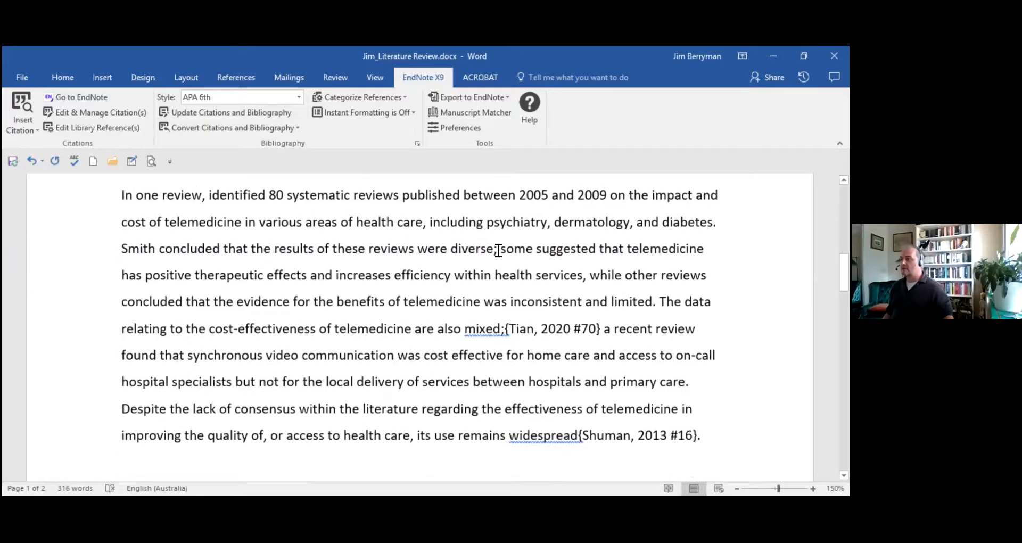
click(497, 250)
click(63, 101)
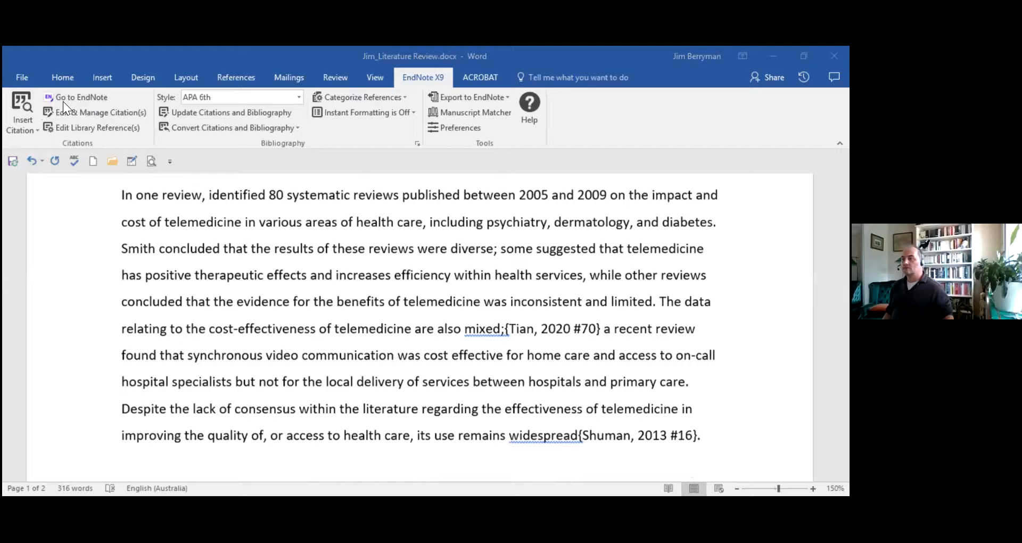
click(481, 283)
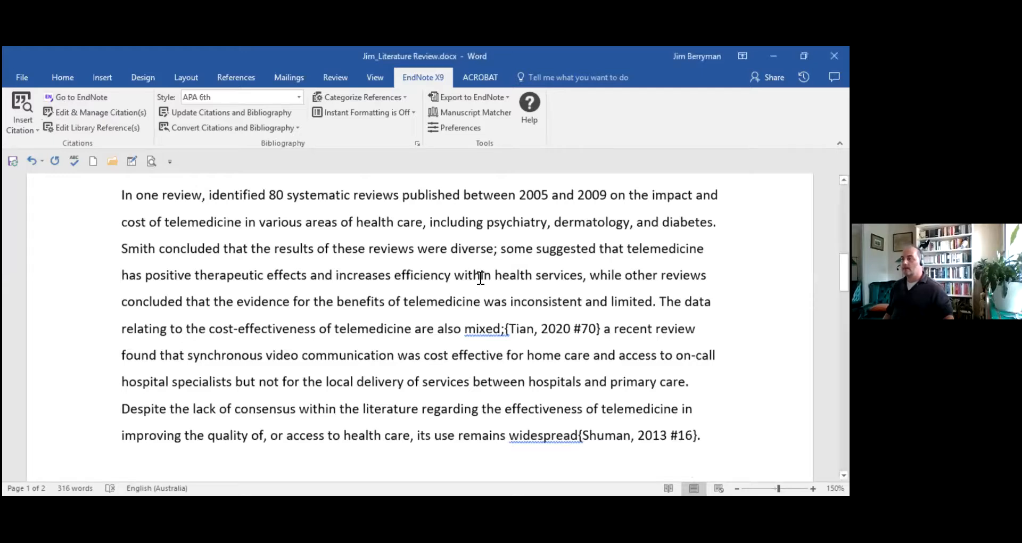
click(34, 126)
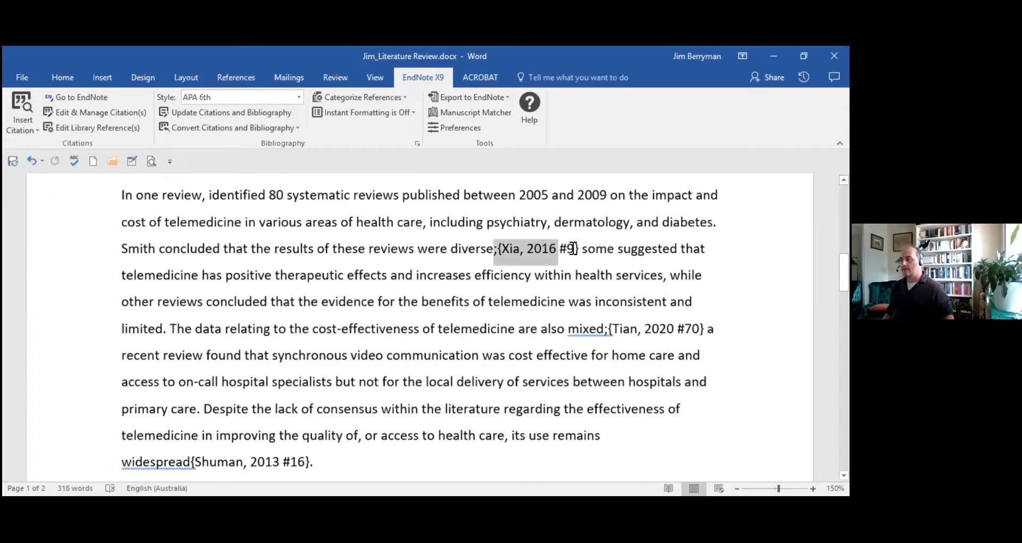
click(482, 302)
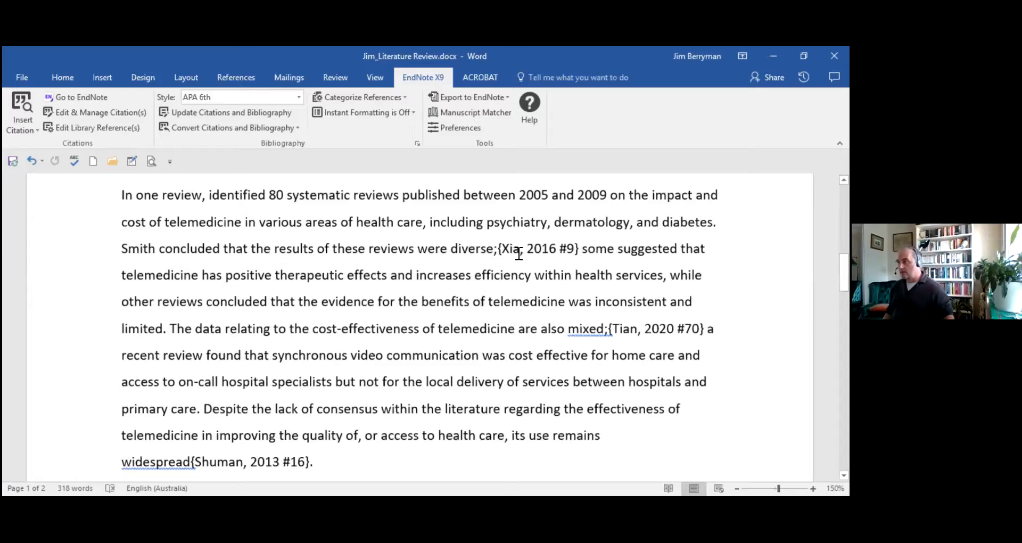
drag(495, 249, 582, 256)
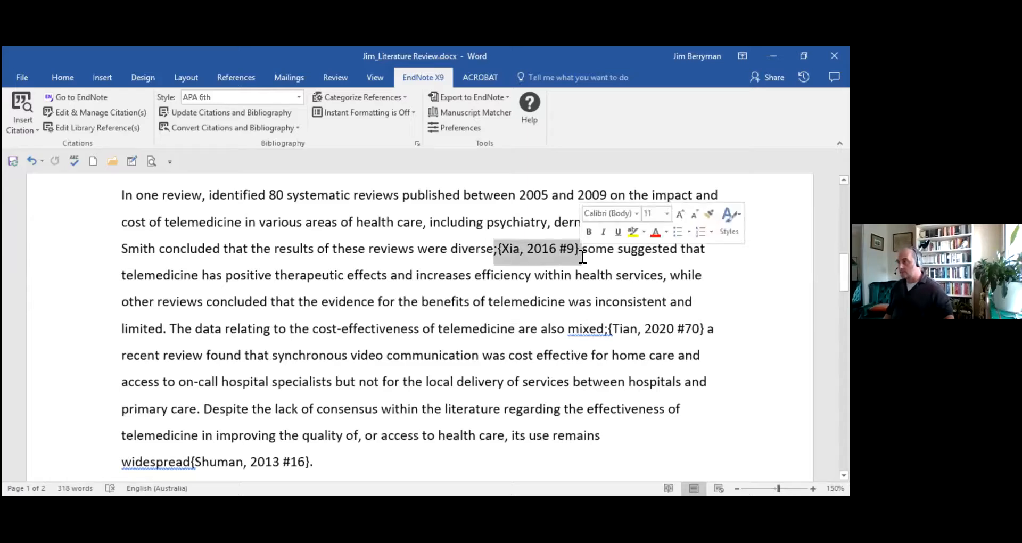
Update the citations and bibliography, and check the 2016 citation after "diverse;" and the reference list.
click(489, 302)
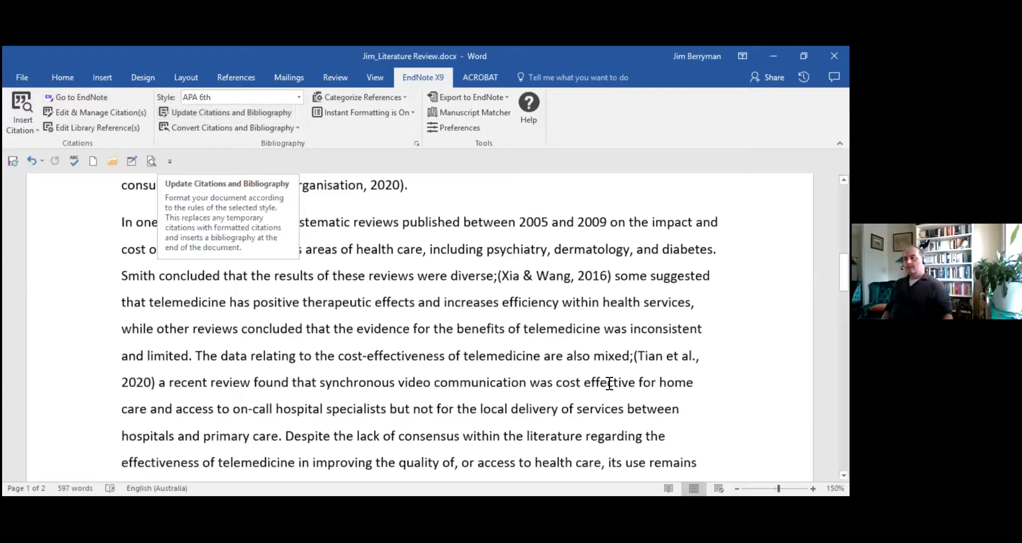
click(520, 275)
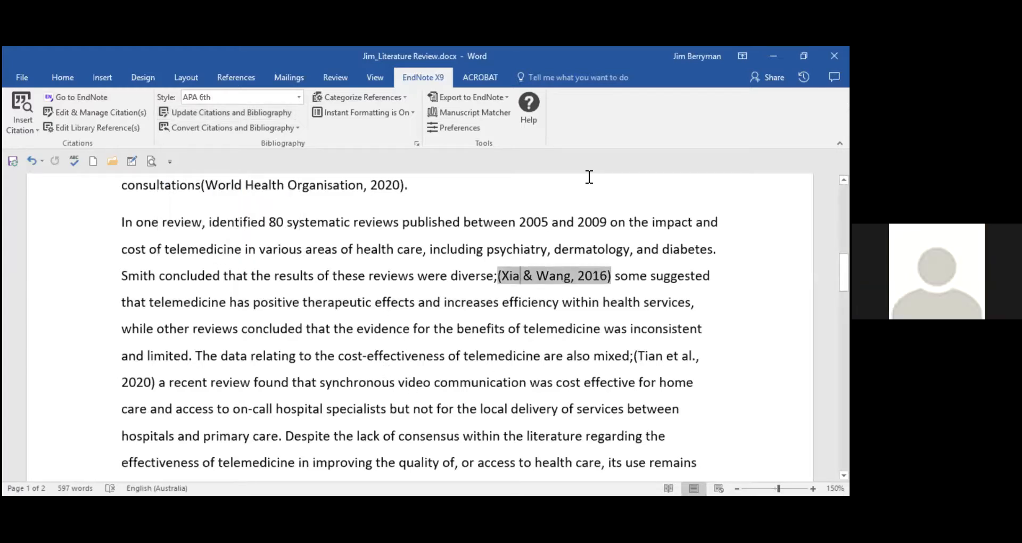
scroll(346, 357, down, 10)
scroll(351, 371, down, 3)
click(326, 352)
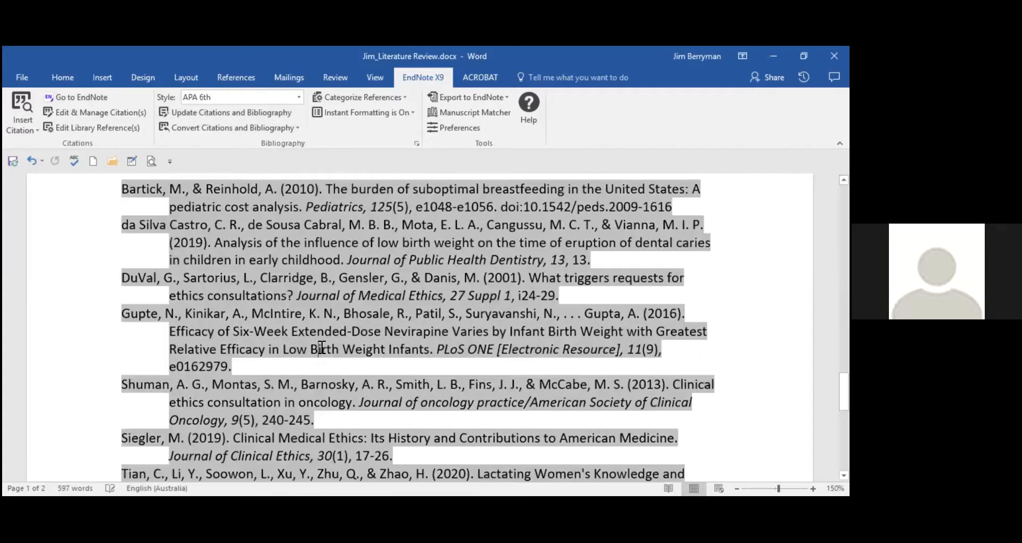
scroll(328, 354, up, 12)
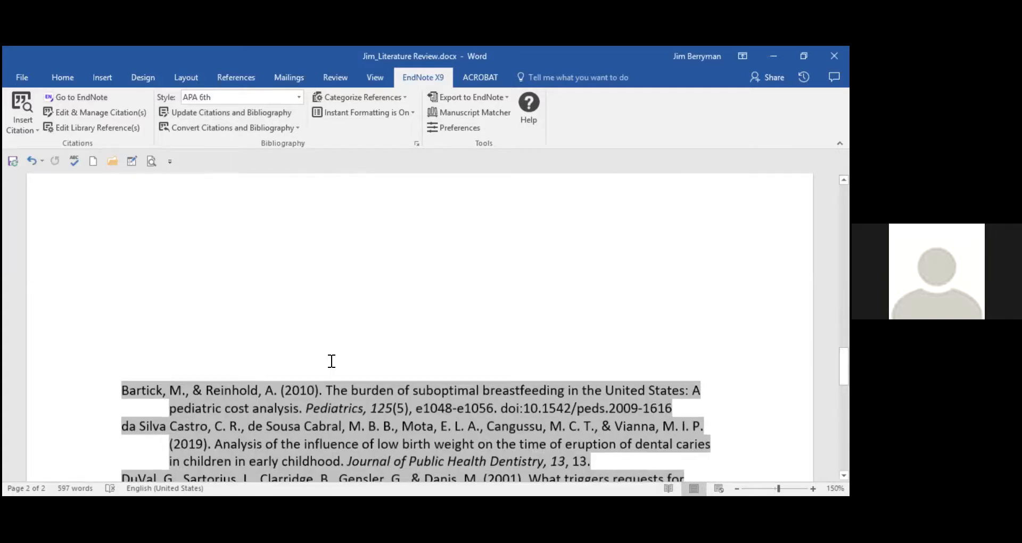
Return to the opening paragraph and change the document's bibliography output style to Vancouver.
scroll(333, 363, up, 5)
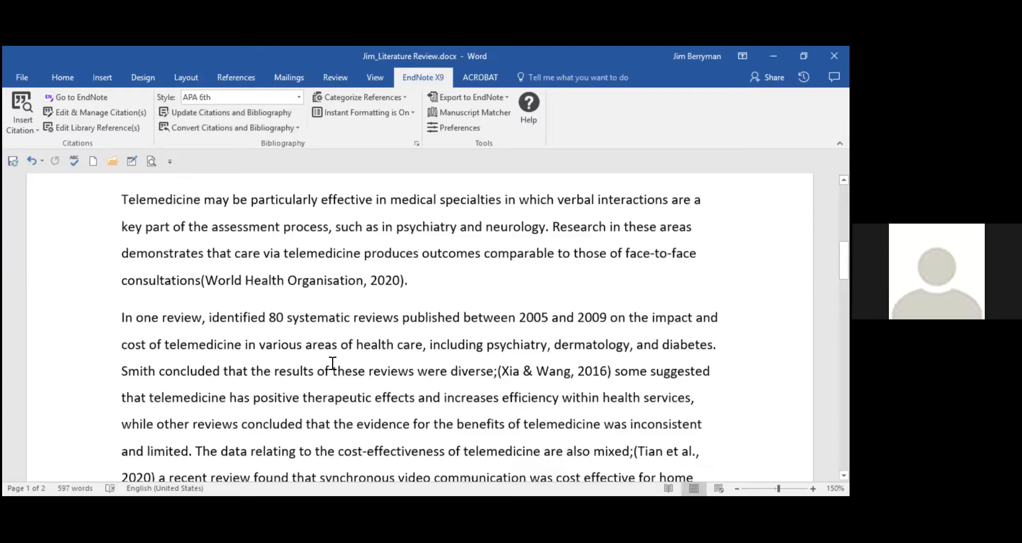
click(299, 281)
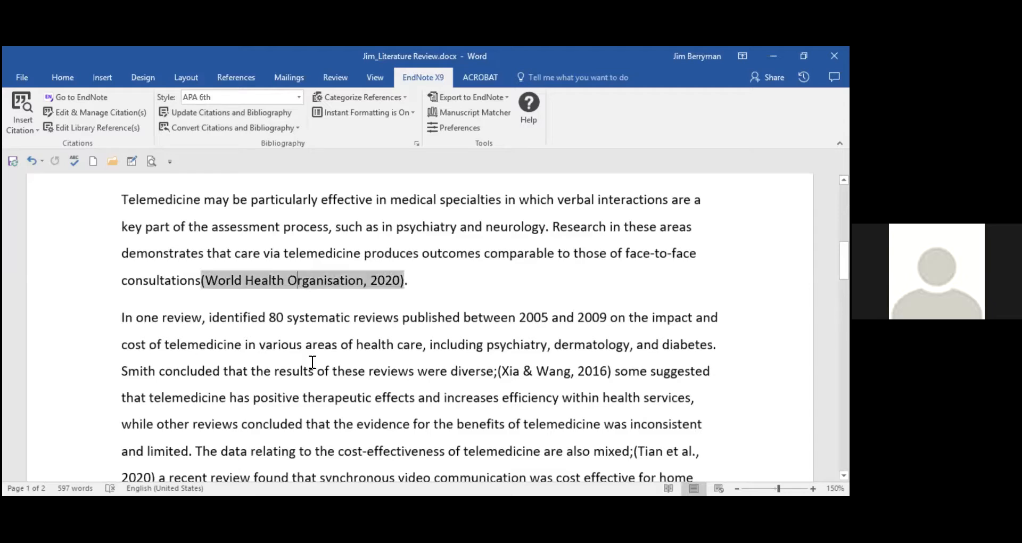
scroll(328, 379, up, 6)
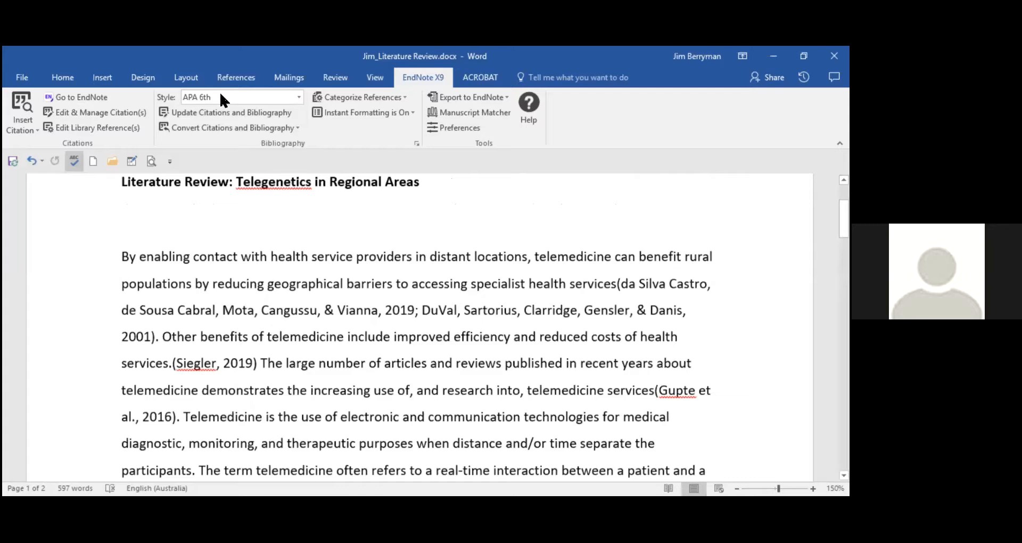
click(299, 97)
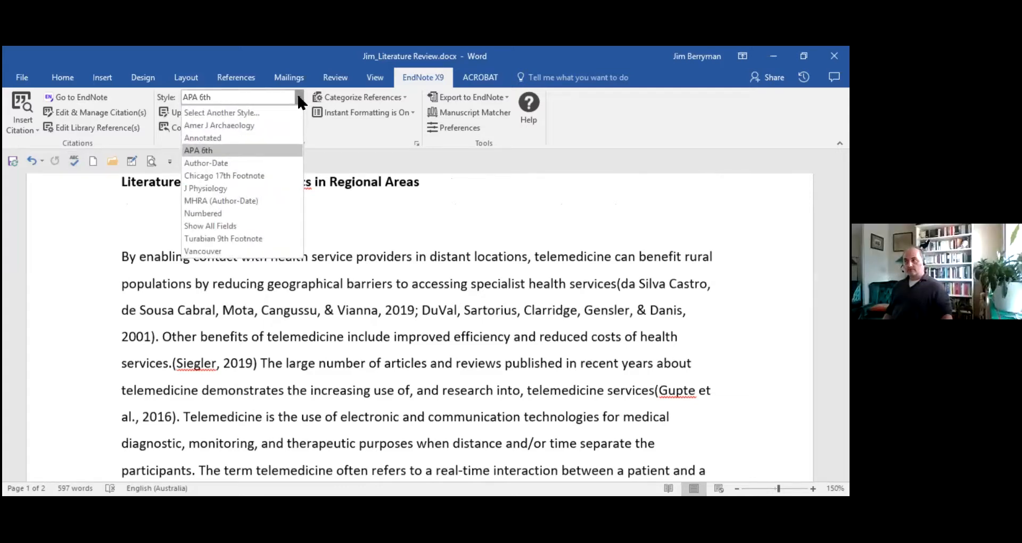
click(298, 97)
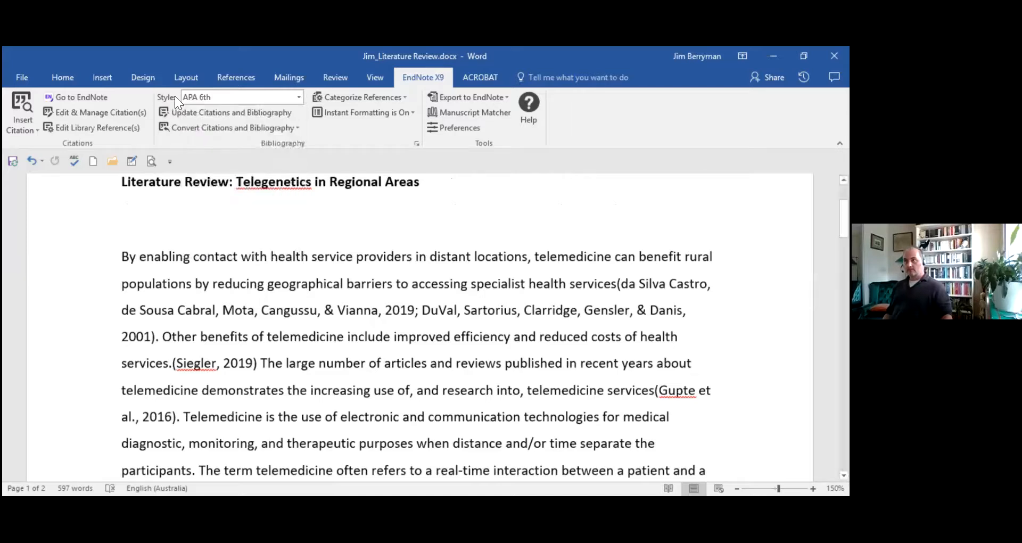
click(298, 97)
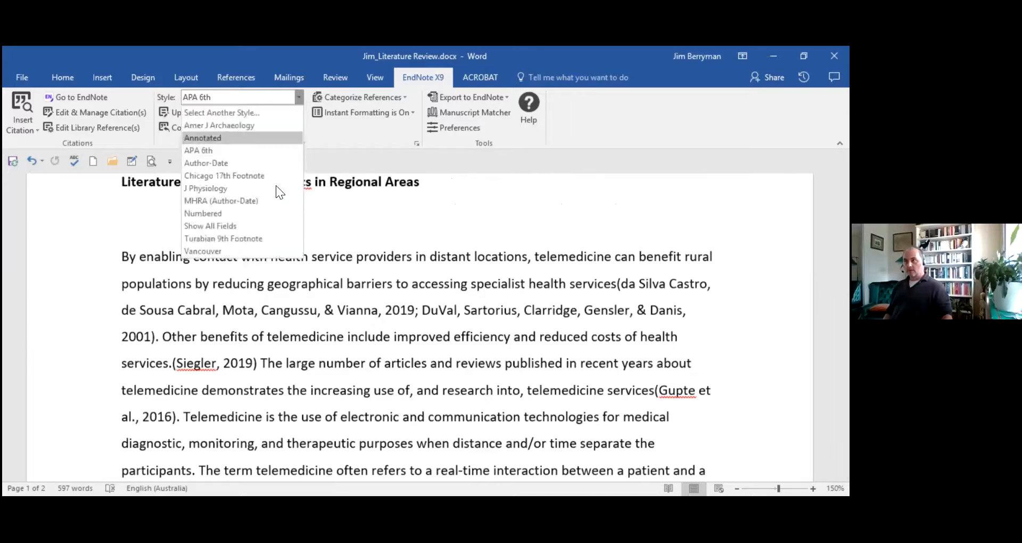
click(245, 252)
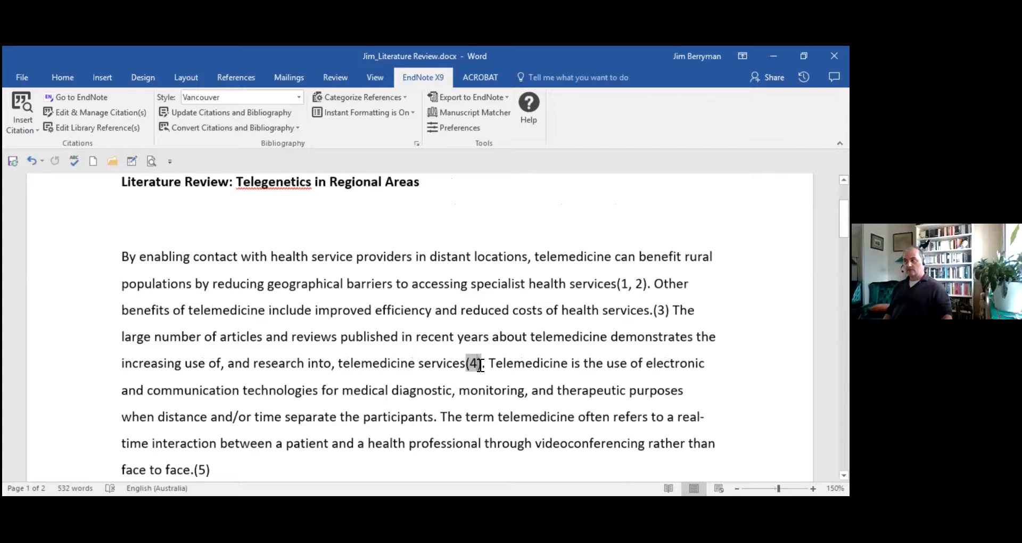
Check the Vancouver in-text citations through the paragraphs and examine the order of the reference list.
scroll(481, 366, down, 2)
scroll(486, 365, down, 3)
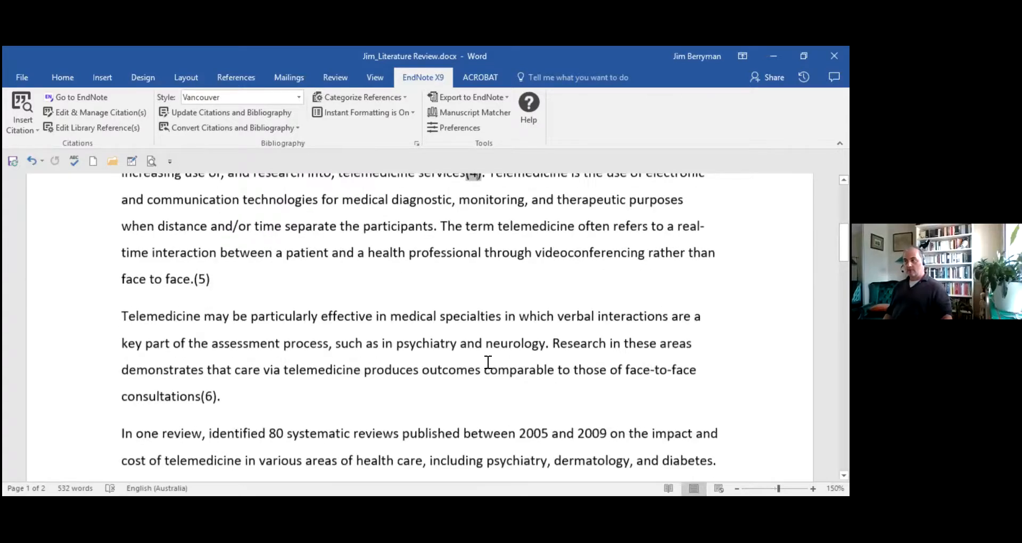
scroll(492, 363, down, 10)
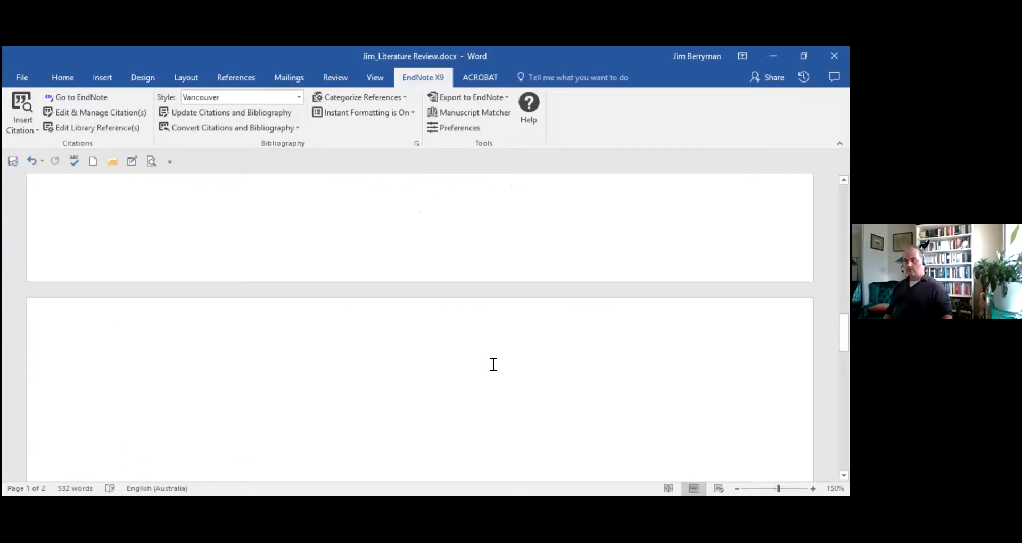
scroll(493, 364, down, 3)
click(425, 422)
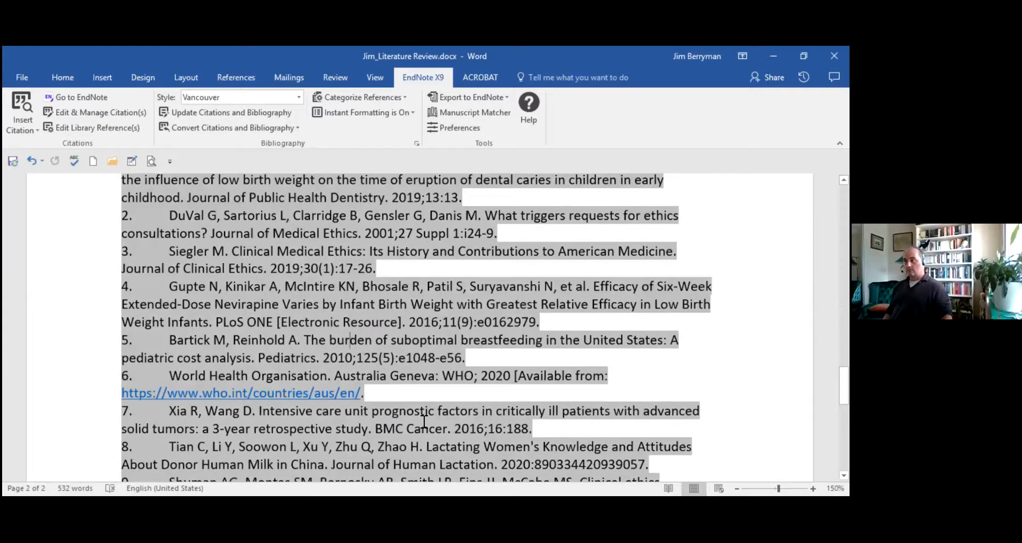
scroll(421, 416, up, 6)
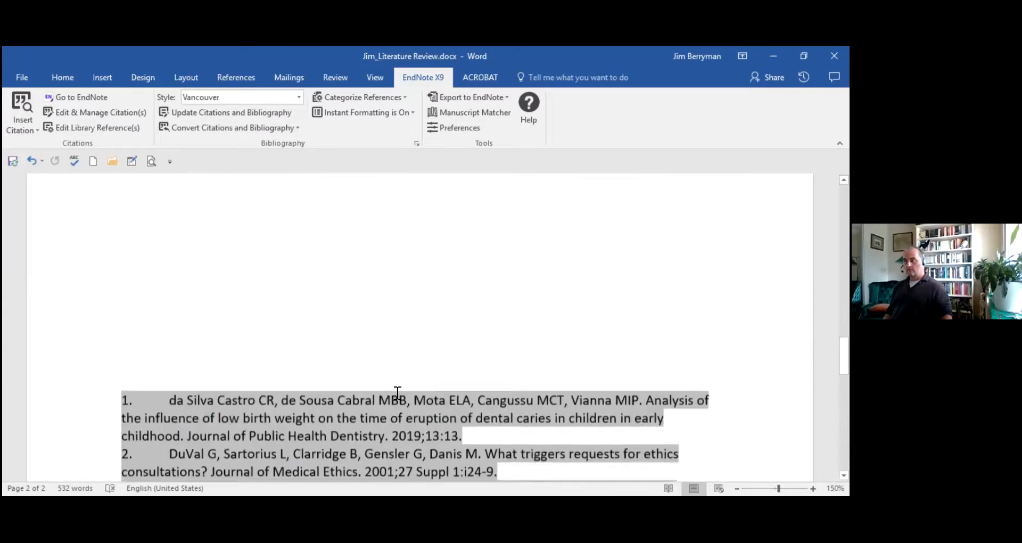
Switch the output style to APA 6th and check the reformatted citation after "widespread" and the reference list.
click(298, 97)
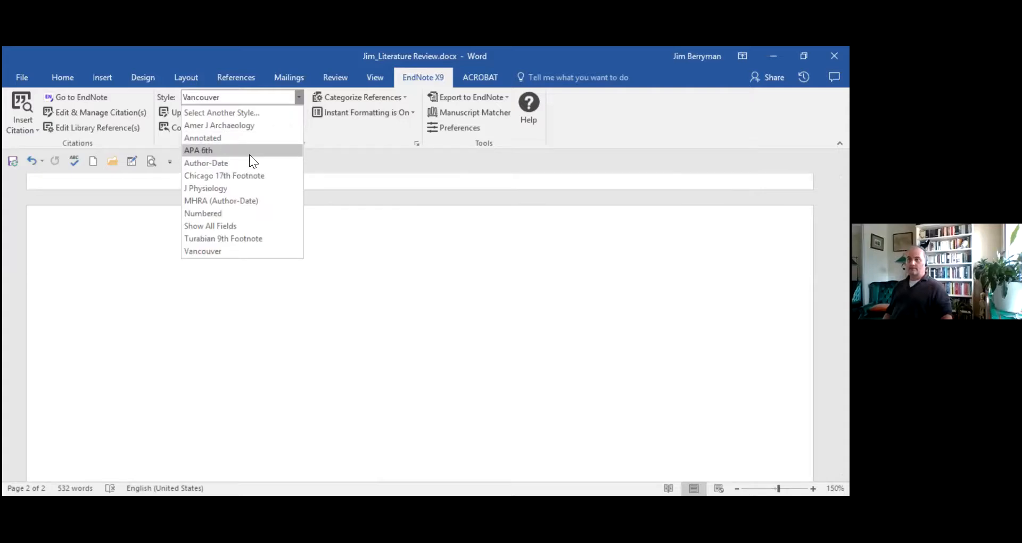
click(218, 151)
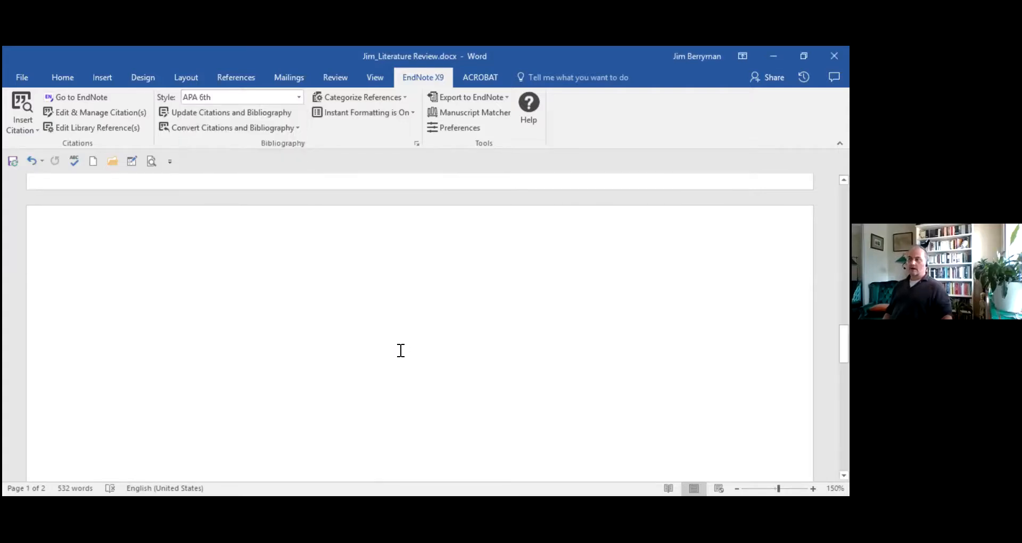
scroll(402, 350, up, 8)
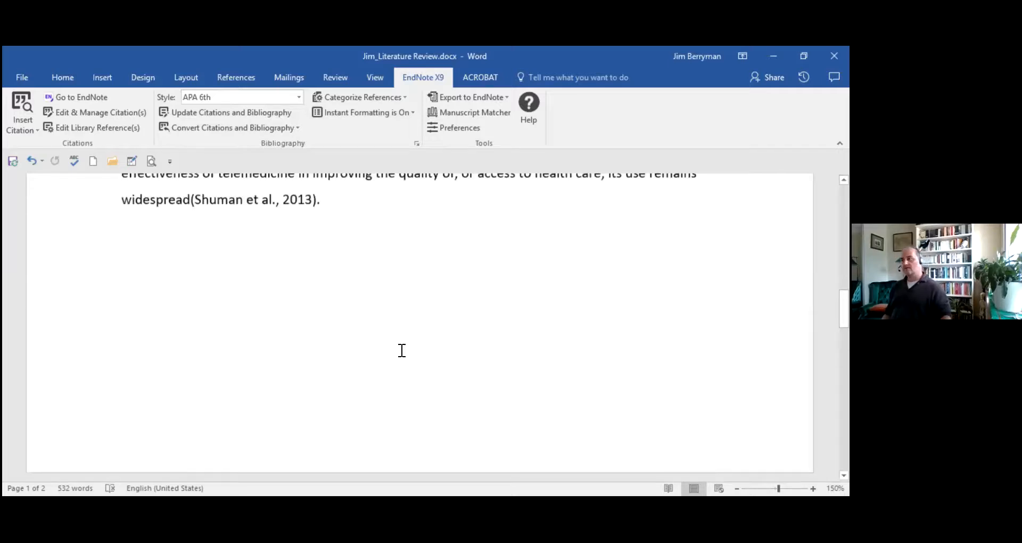
scroll(402, 350, down, 10)
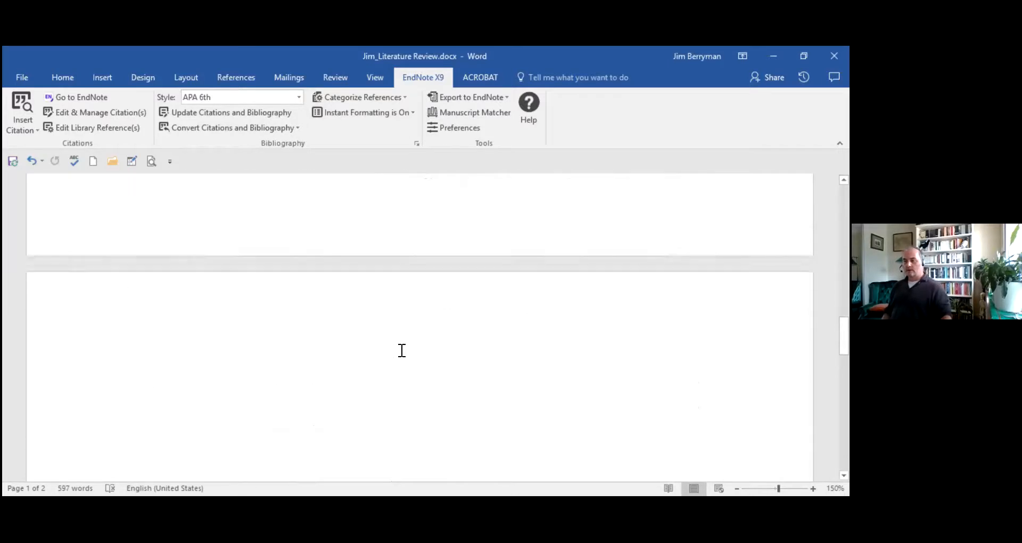
scroll(402, 350, down, 2)
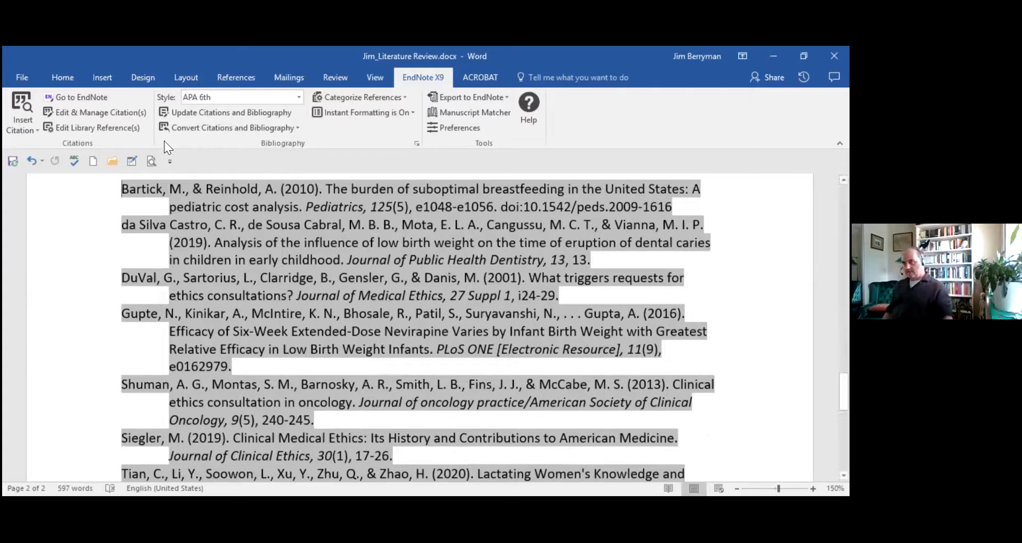
Review the available output styles and reapply APA 6th to the document.
click(300, 97)
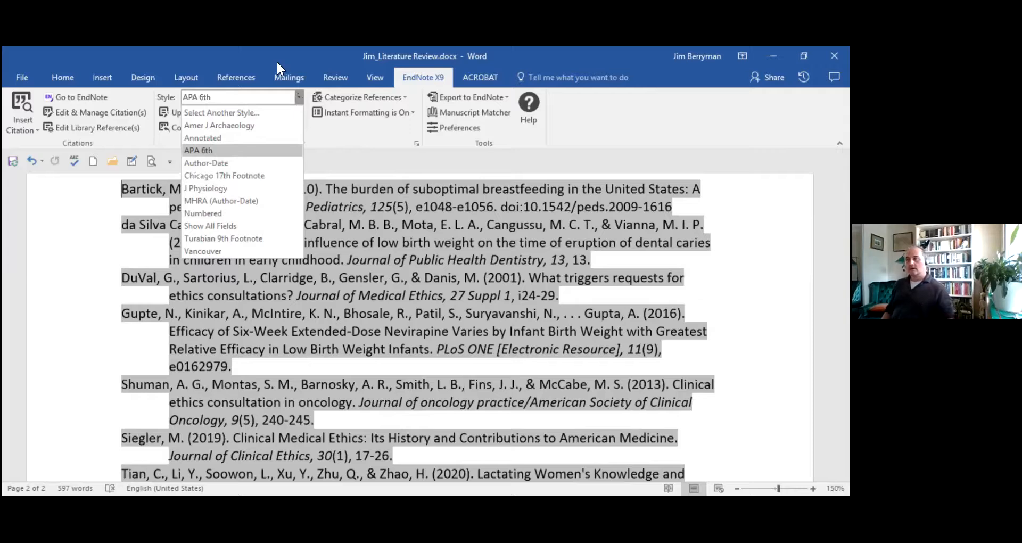
click(294, 243)
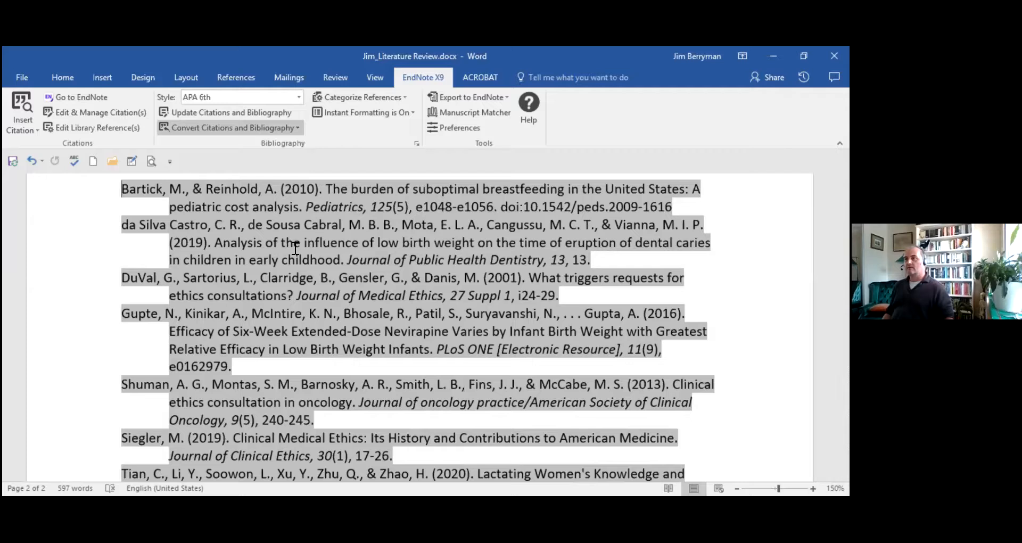
click(298, 97)
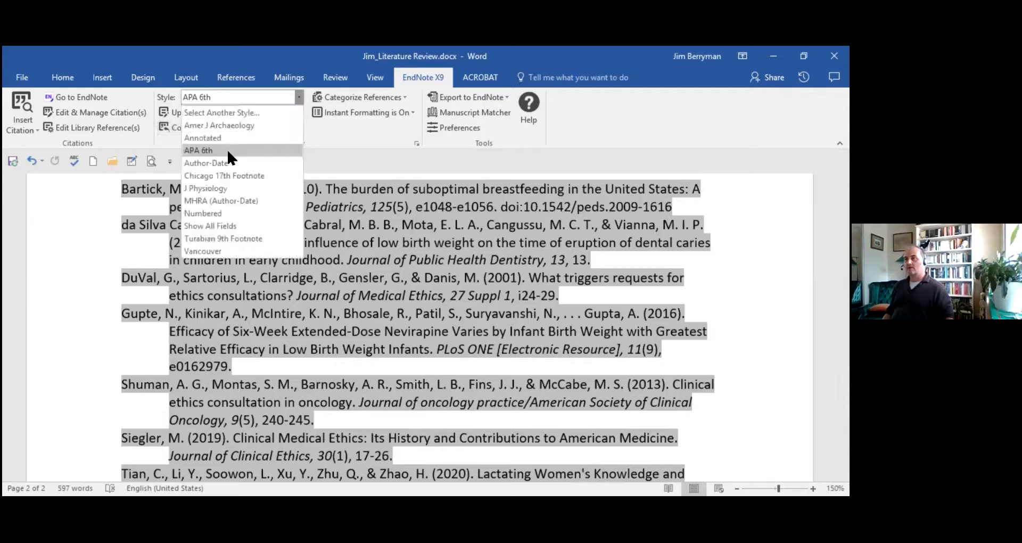
click(228, 152)
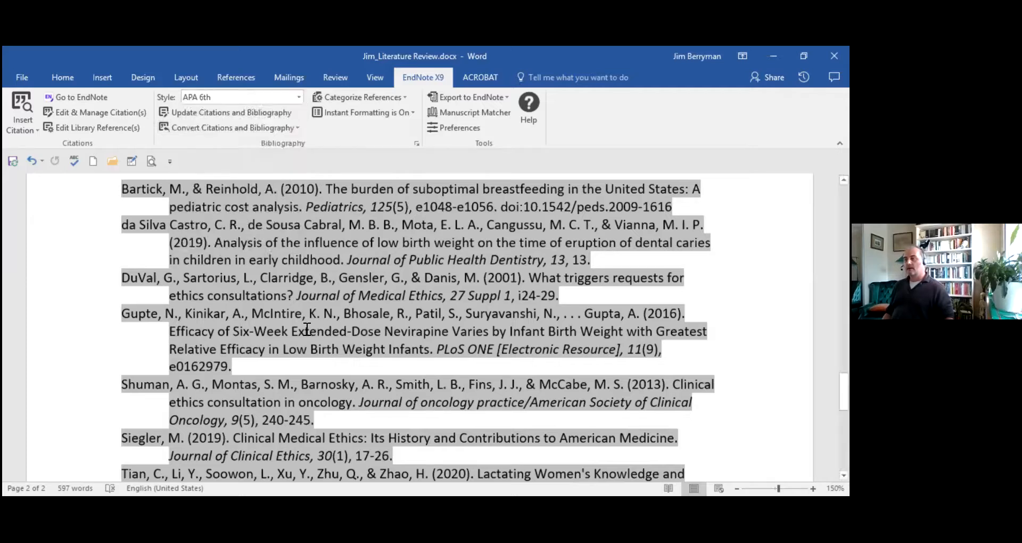
Examine the APA 6th reference list and the author-date citations back up to the first paragraph.
scroll(315, 314, down, 1)
scroll(319, 311, up, 2)
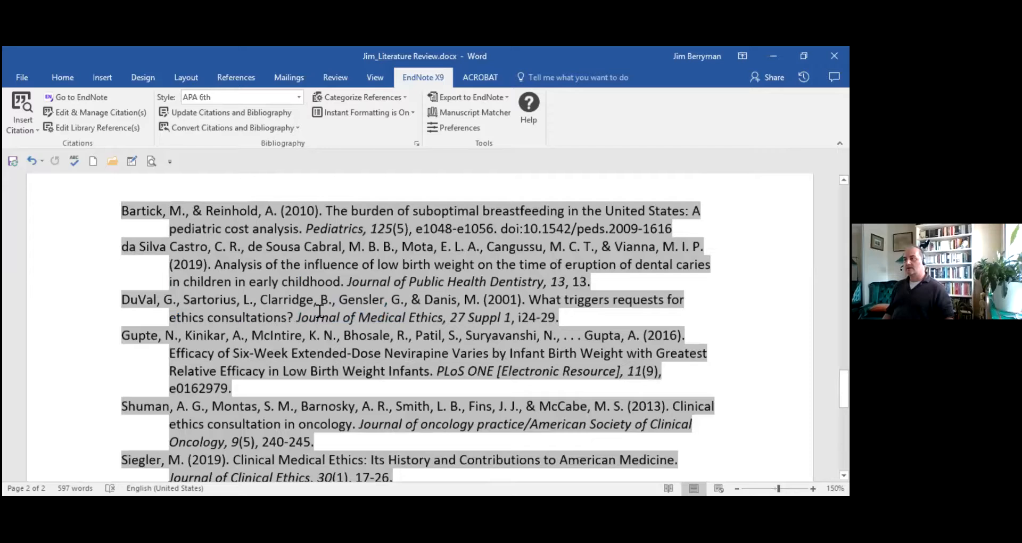
scroll(320, 310, up, 10)
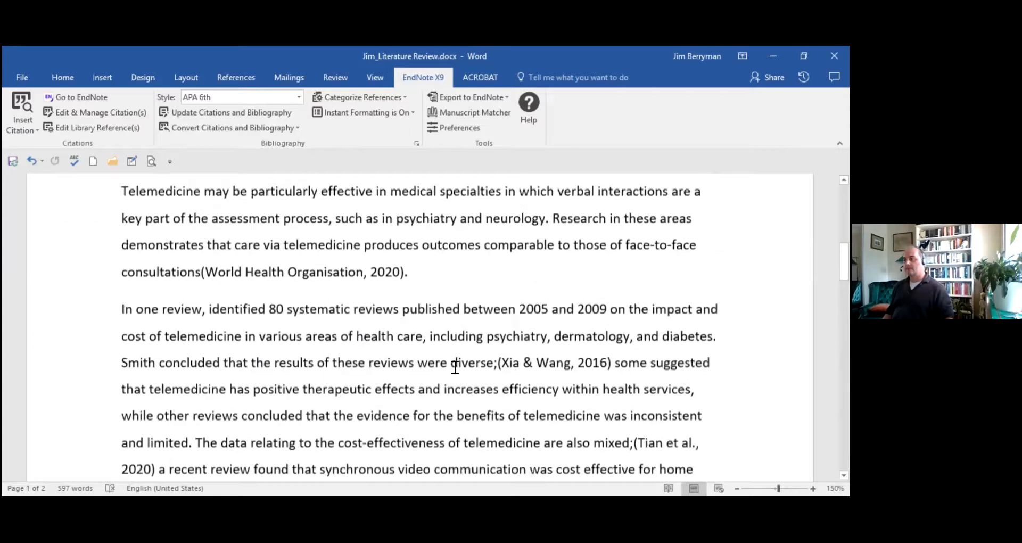
scroll(365, 347, up, 2)
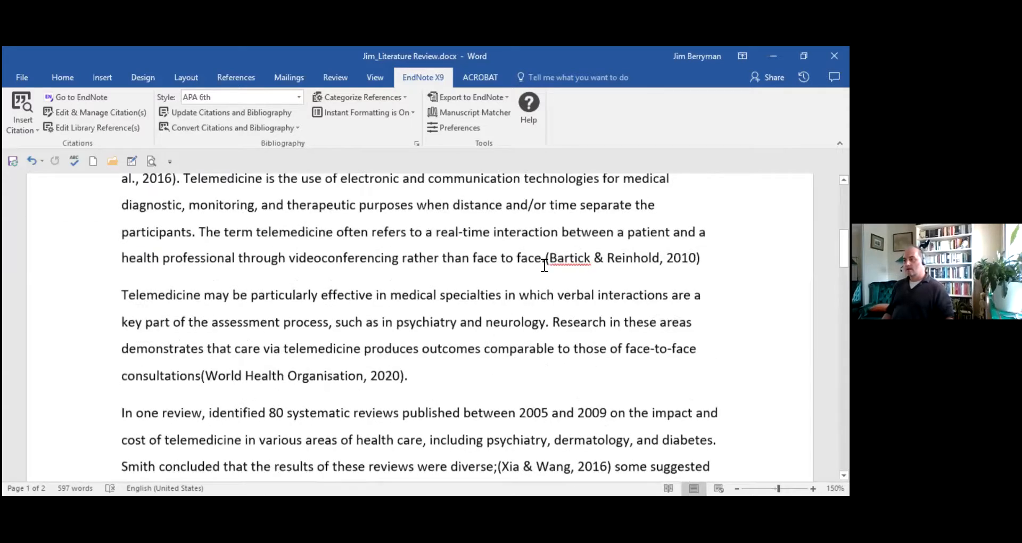
scroll(247, 301, up, 2)
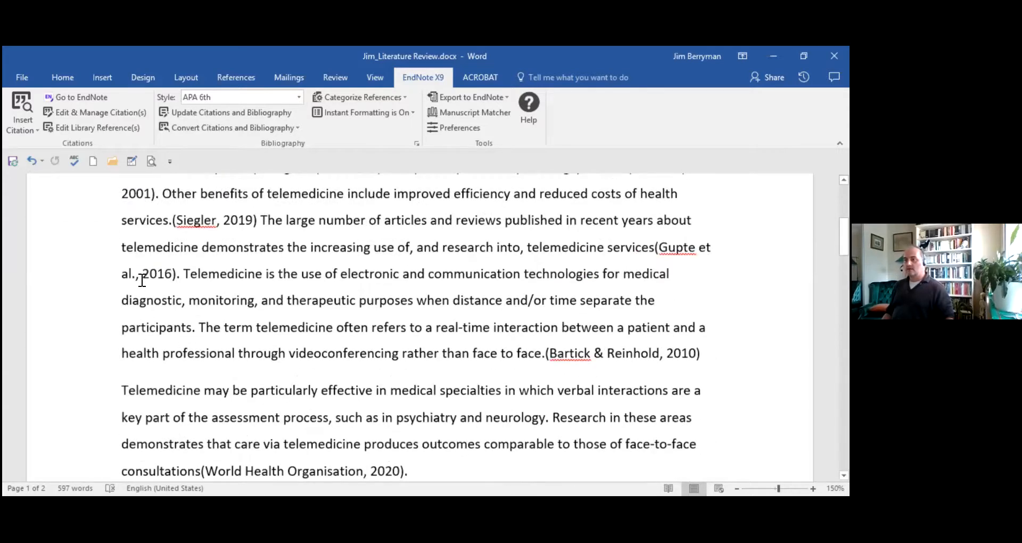
scroll(136, 341, up, 1)
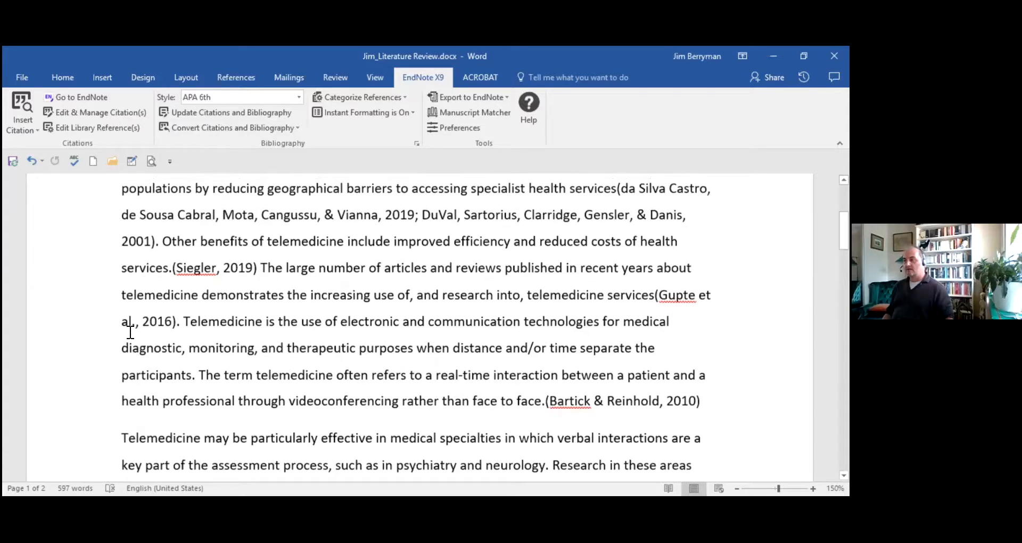
scroll(130, 331, up, 3)
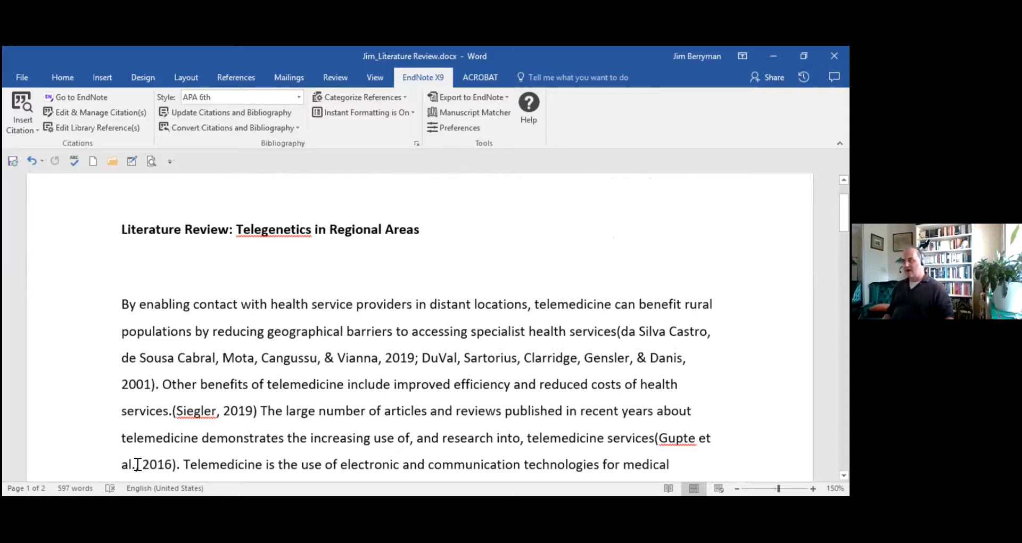
Select the 2016 citation after "telemedicine services" and compare it with the entries in the reference list.
click(656, 437)
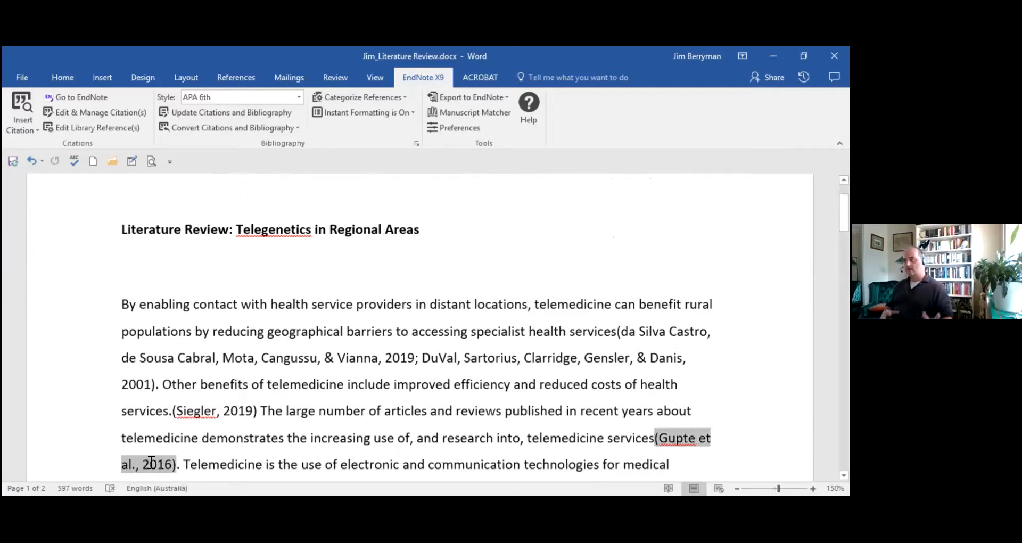
scroll(267, 441, down, 15)
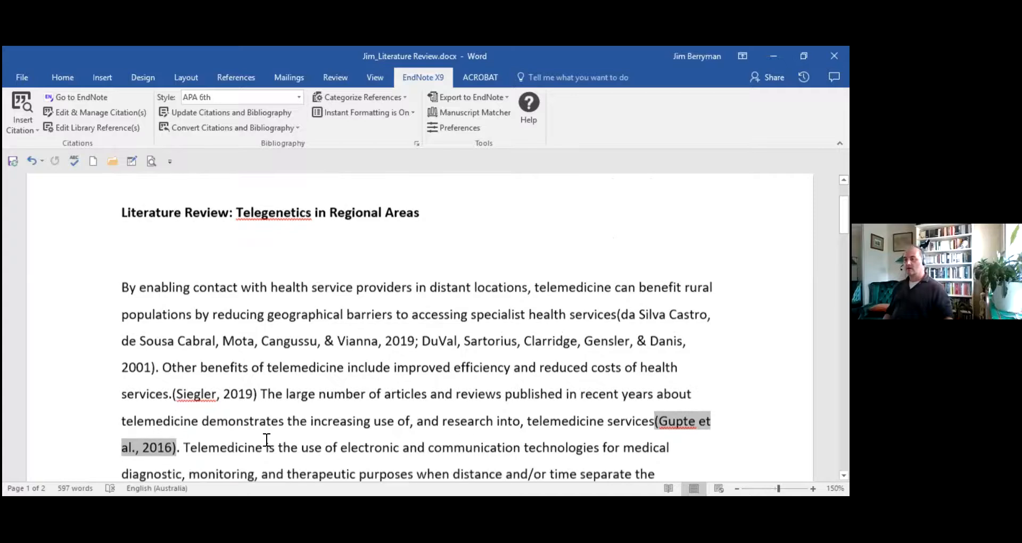
scroll(352, 442, down, 10)
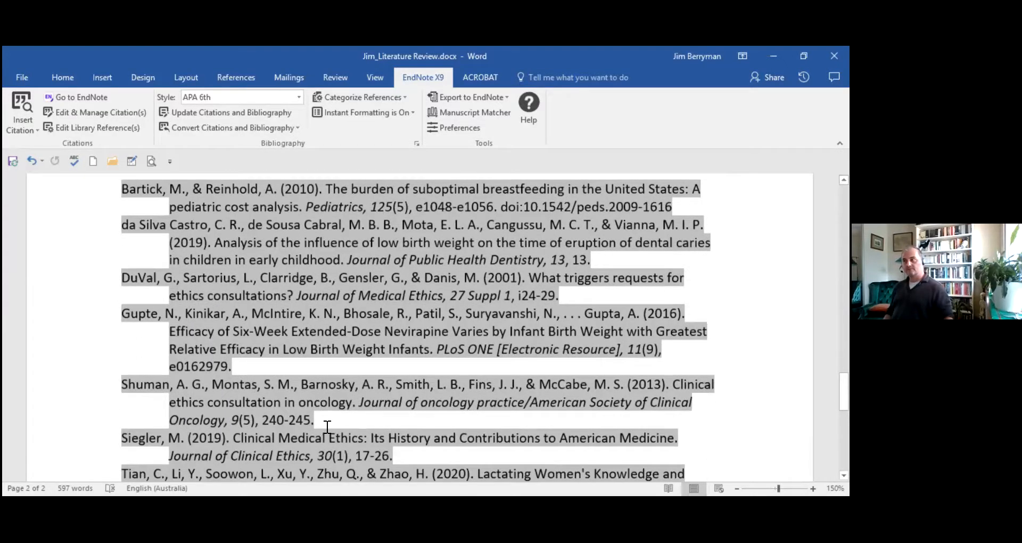
scroll(326, 428, up, 15)
scroll(328, 428, up, 3)
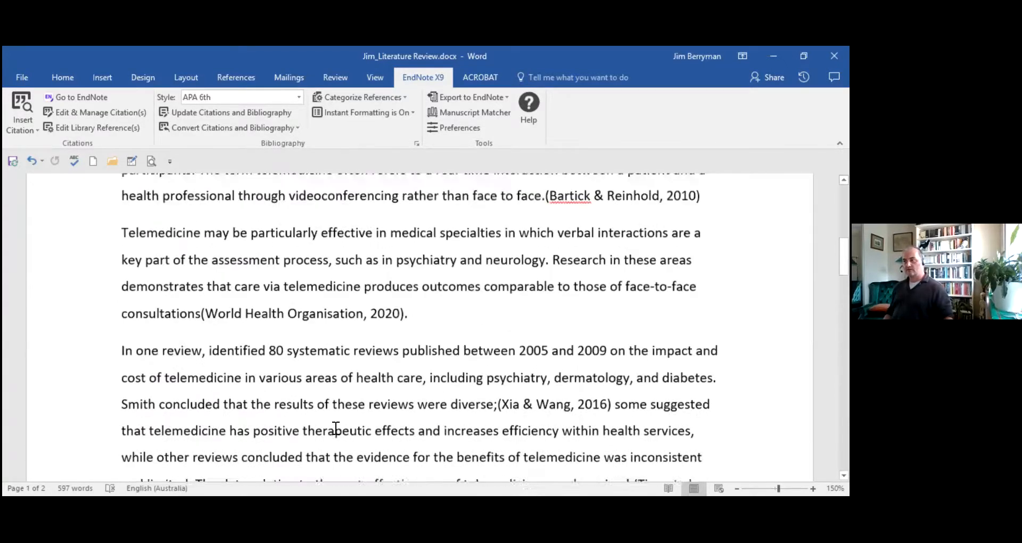
Select the two-source citation after "specialist health services" in the first paragraph and change the output style to Vancouver.
click(352, 335)
scroll(319, 357, up, 4)
scroll(312, 360, up, 3)
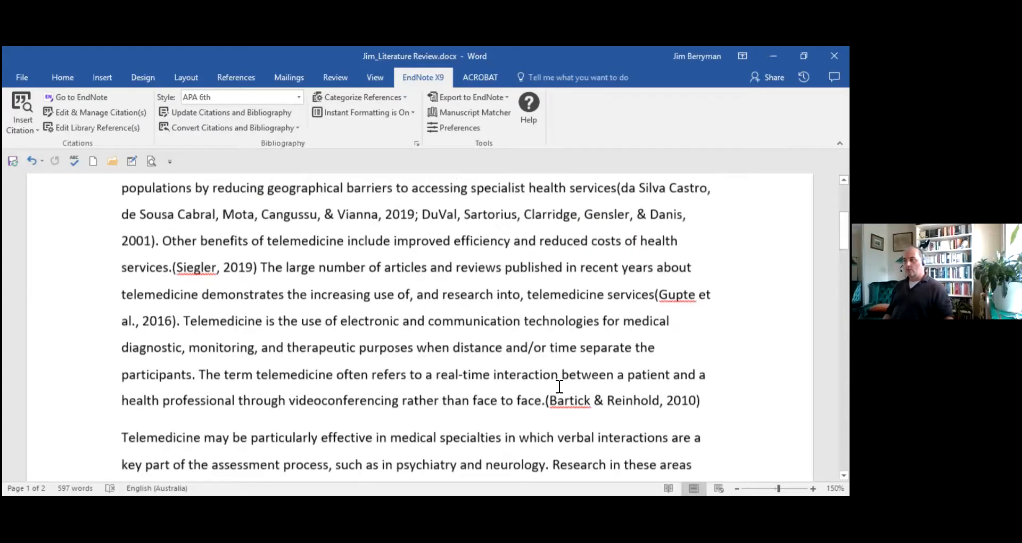
scroll(506, 397, up, 4)
scroll(430, 395, down, 2)
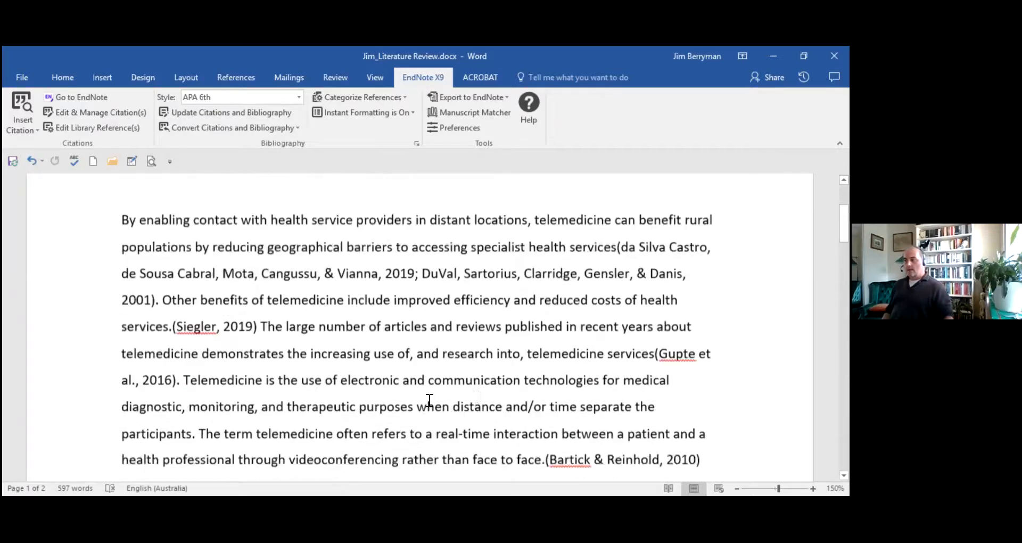
click(362, 266)
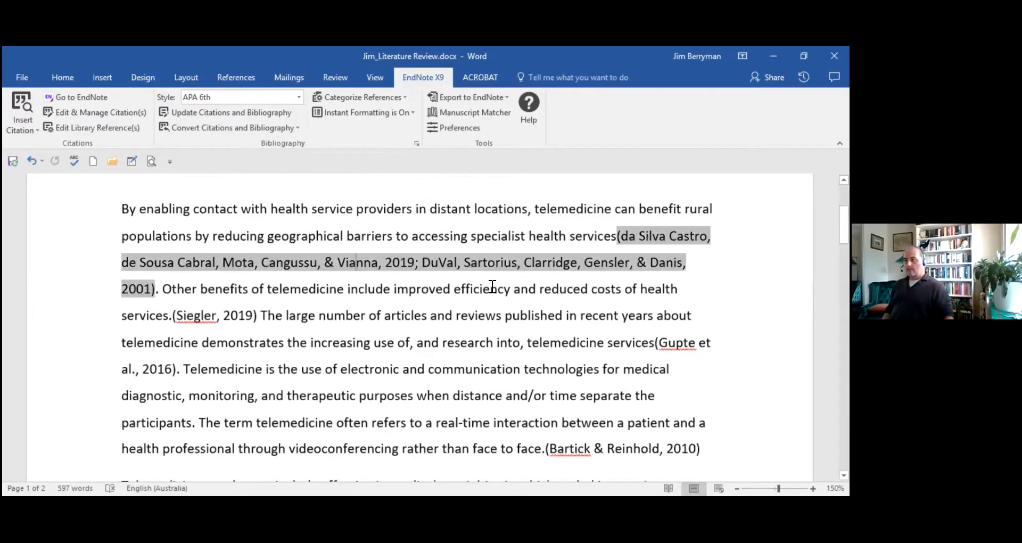
click(300, 98)
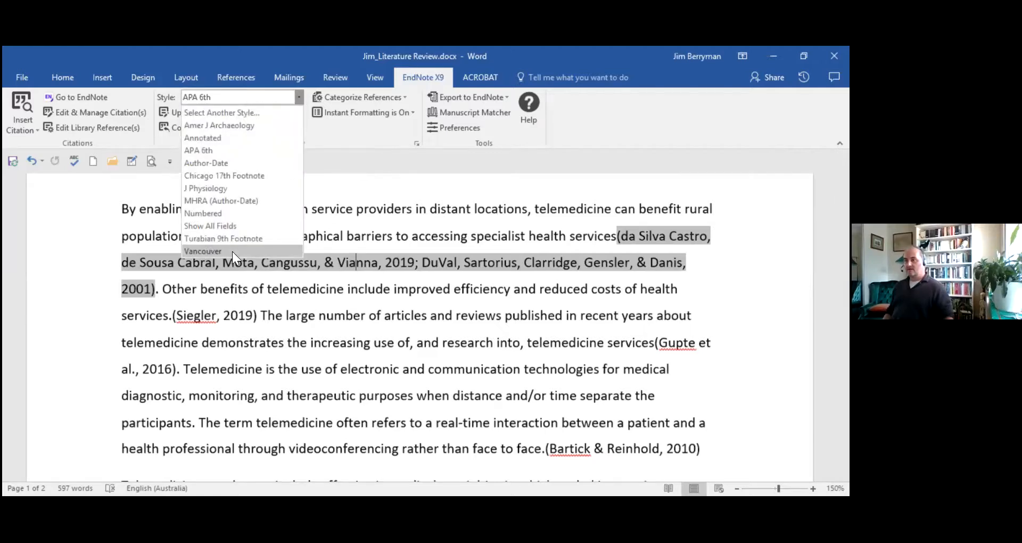
click(232, 252)
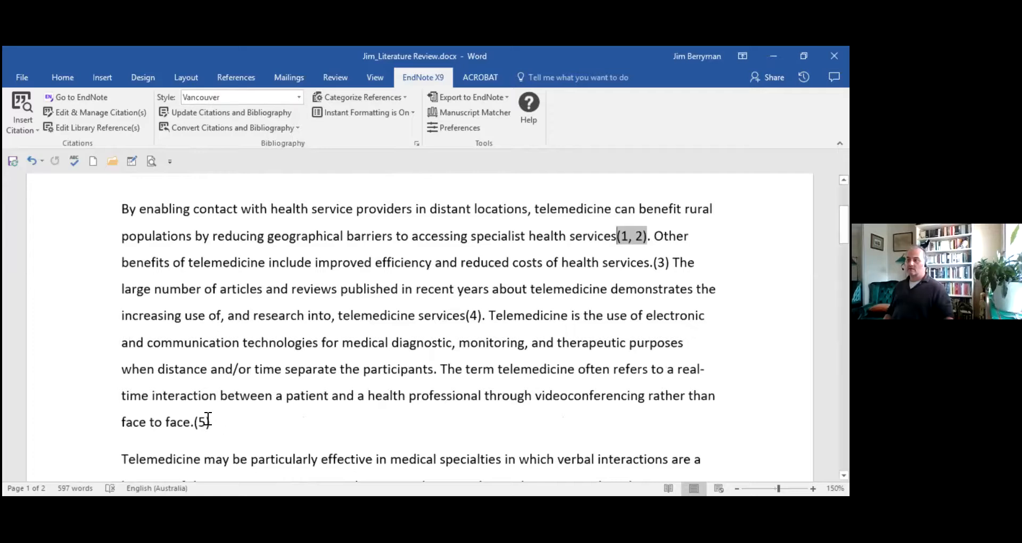
Examine the numbered Vancouver citations and reference list, selecting the bibliography field, and return to the document title.
scroll(210, 394, down, 10)
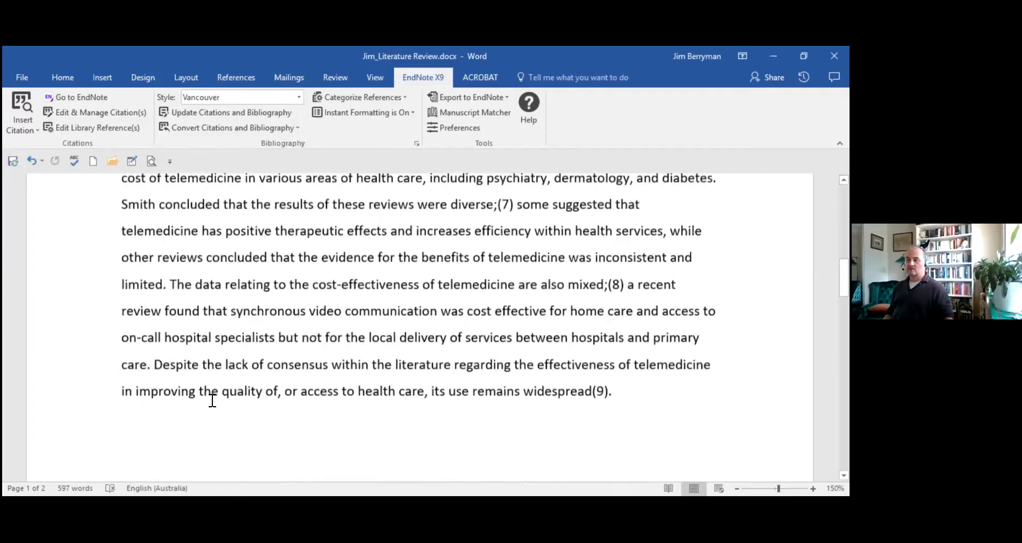
scroll(237, 401, down, 10)
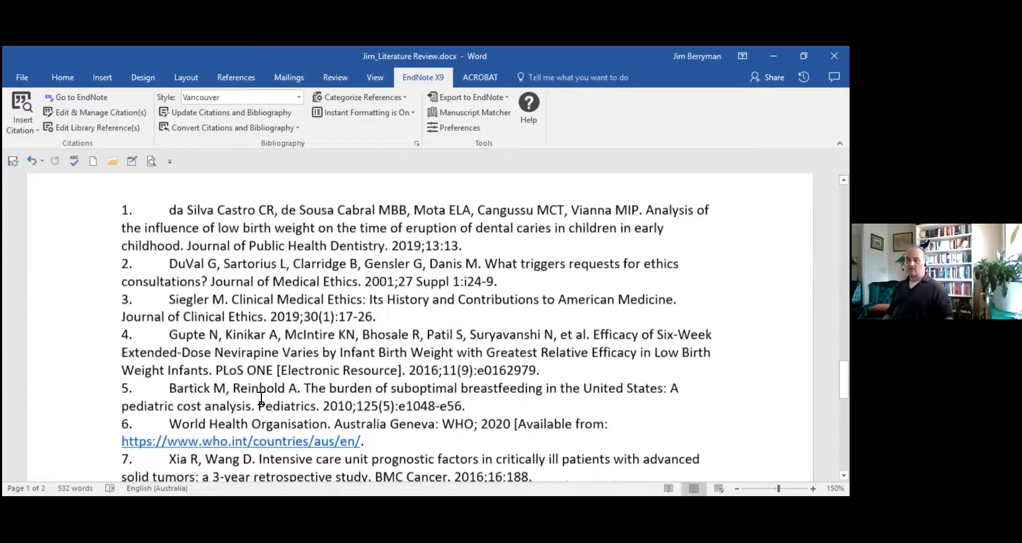
scroll(261, 395, down, 4)
click(206, 239)
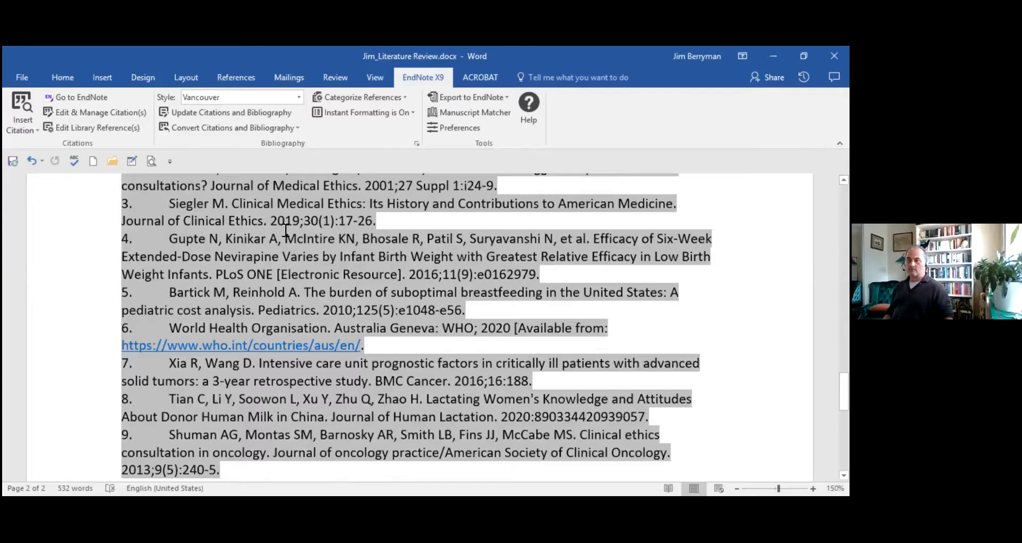
scroll(293, 306, up, 10)
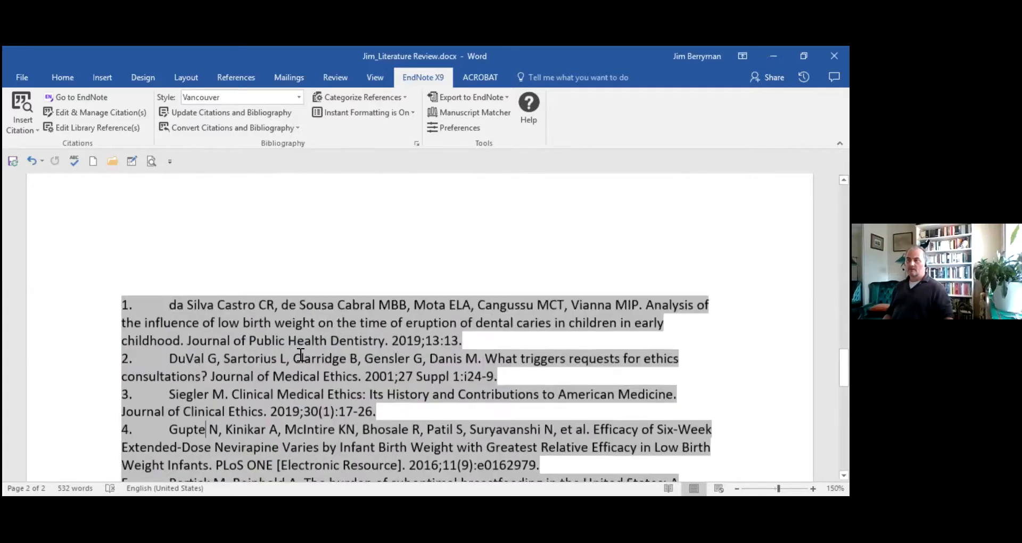
scroll(298, 361, up, 15)
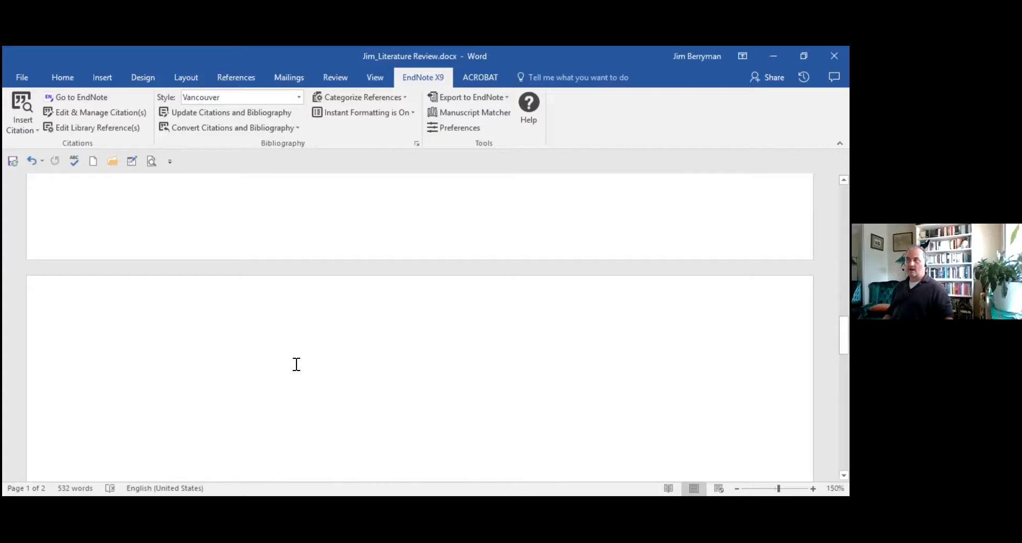
scroll(297, 364, up, 8)
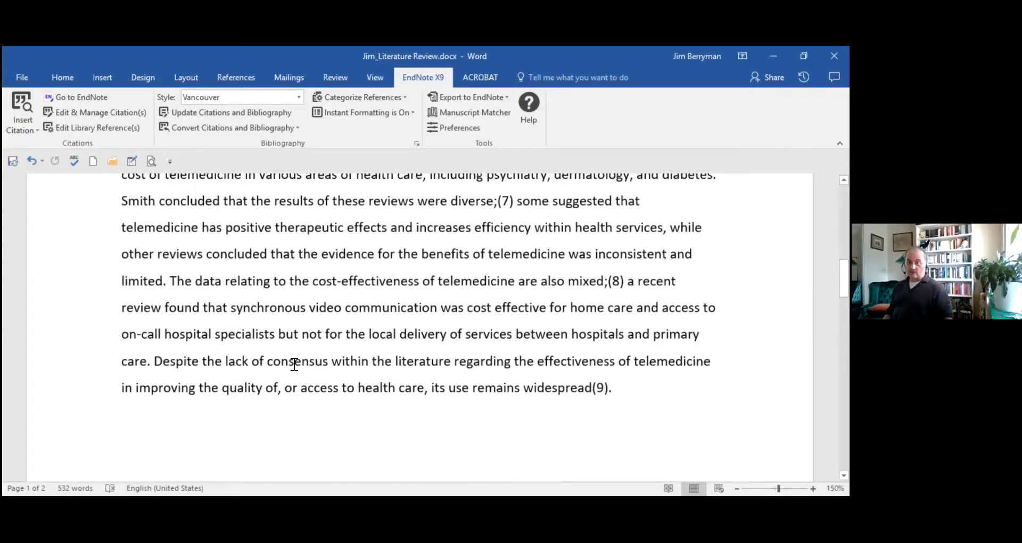
scroll(295, 364, up, 6)
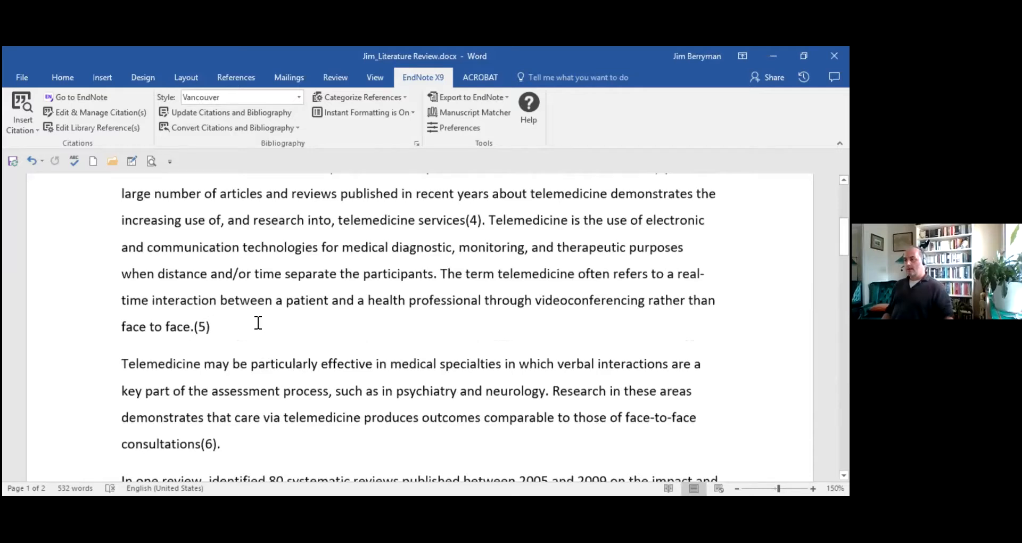
scroll(245, 338, up, 1)
scroll(245, 338, up, 5)
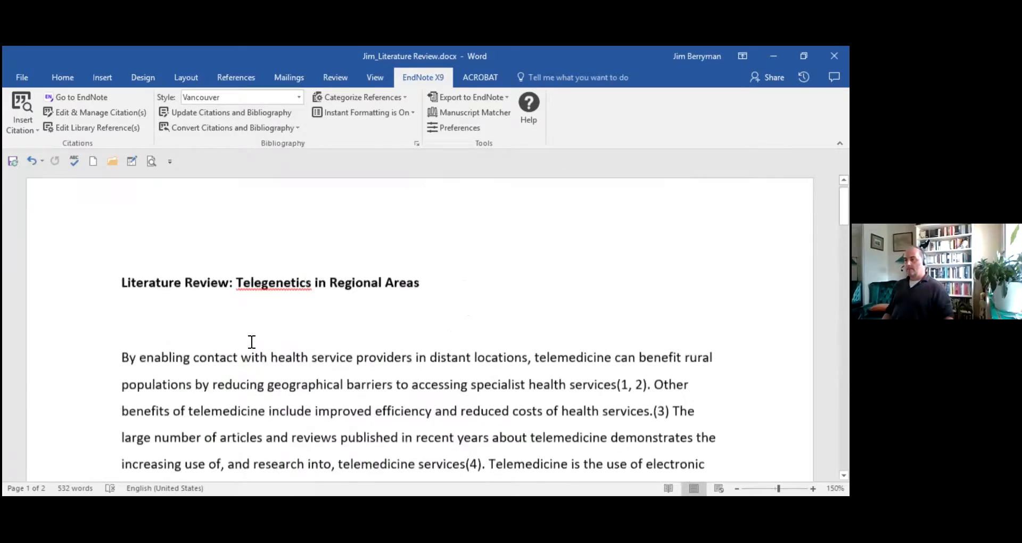
Browse the full list of installed EndNote output styles and the style shortlist without changing the document's style.
click(298, 97)
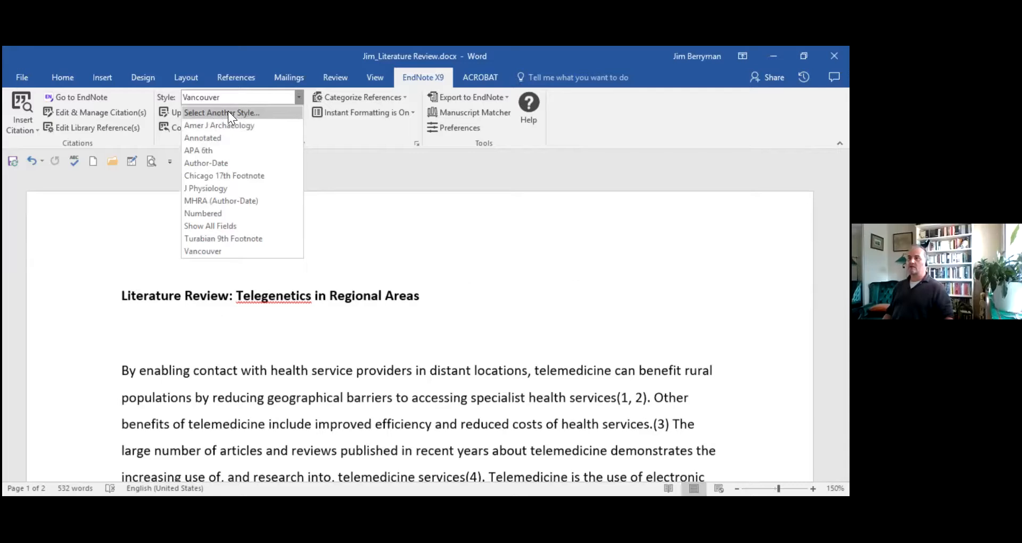
click(235, 112)
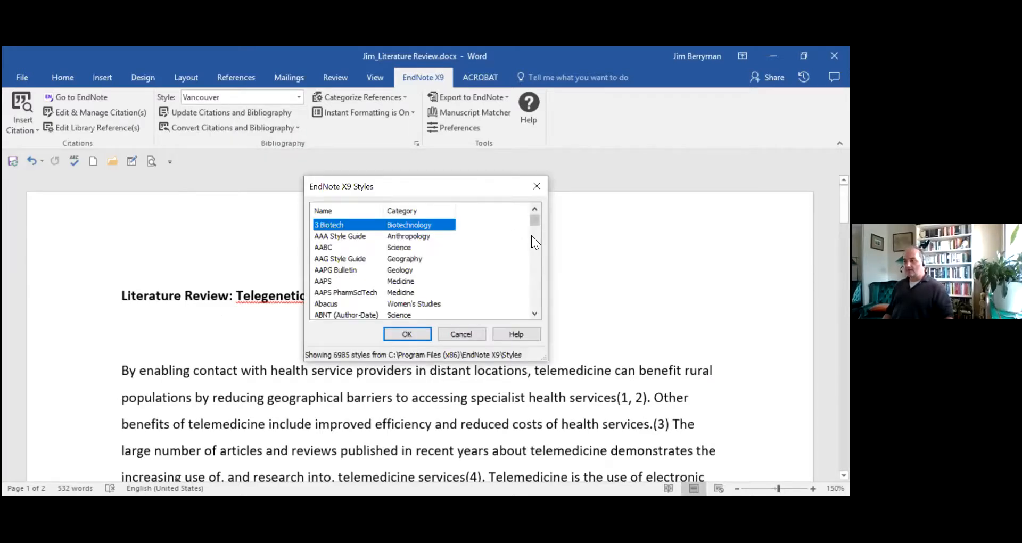
mouse_move(536, 222)
mouse_down()
mouse_move(534, 245)
mouse_move(537, 214)
mouse_up()
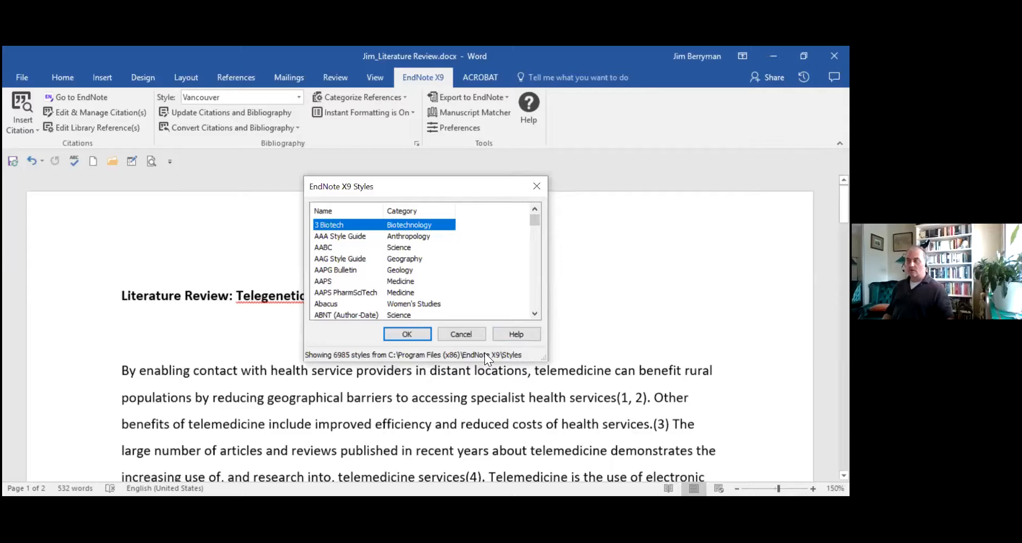
click(454, 334)
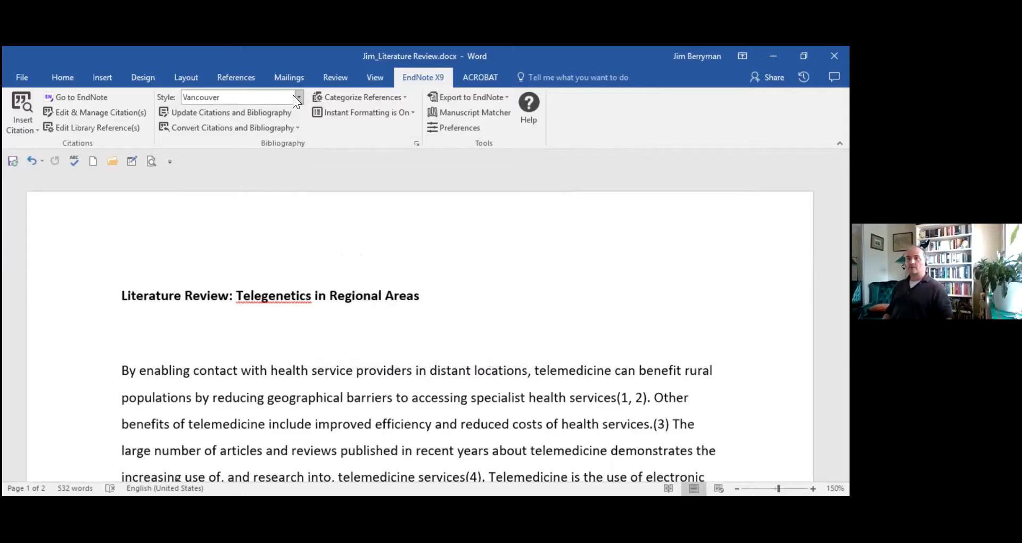
click(292, 95)
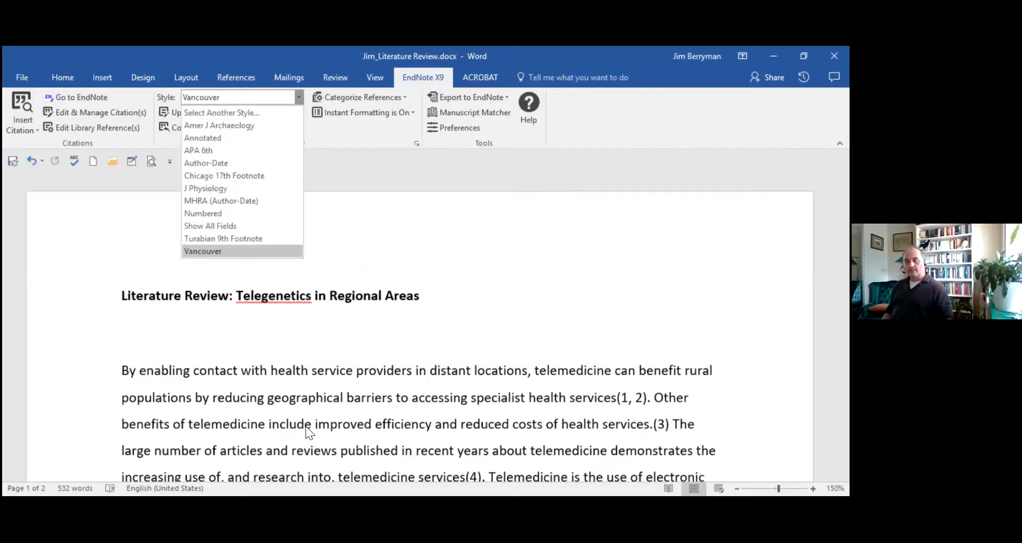
click(413, 333)
Look over the conversion options for citations and bibliography, and inspect the in-text citations and the linked reference list.
scroll(421, 346, down, 3)
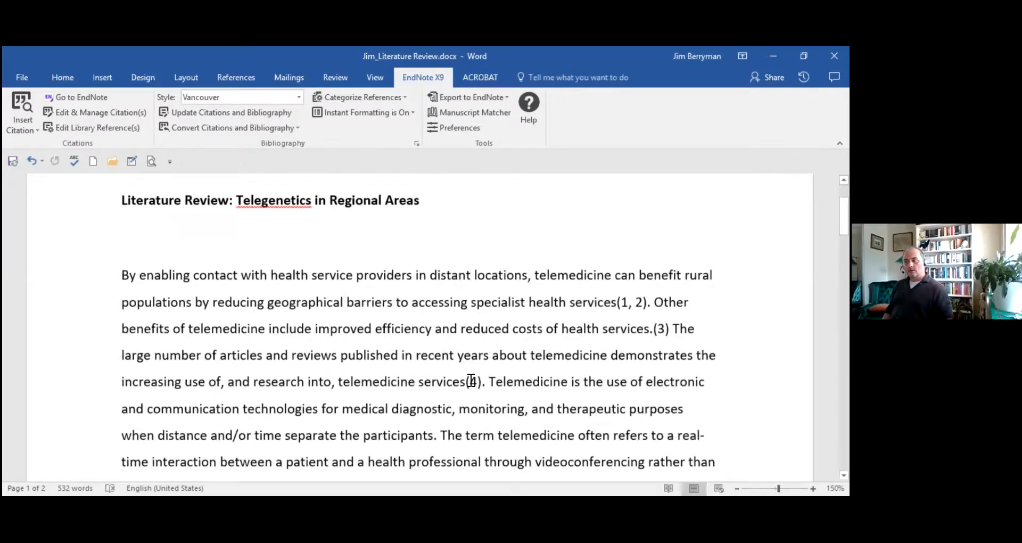
scroll(379, 362, down, 8)
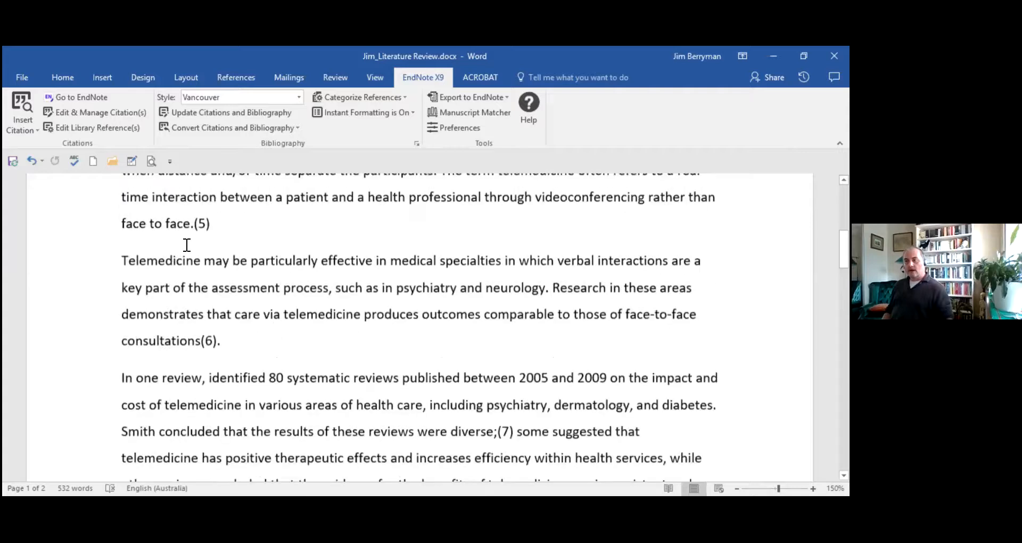
scroll(187, 245, down, 2)
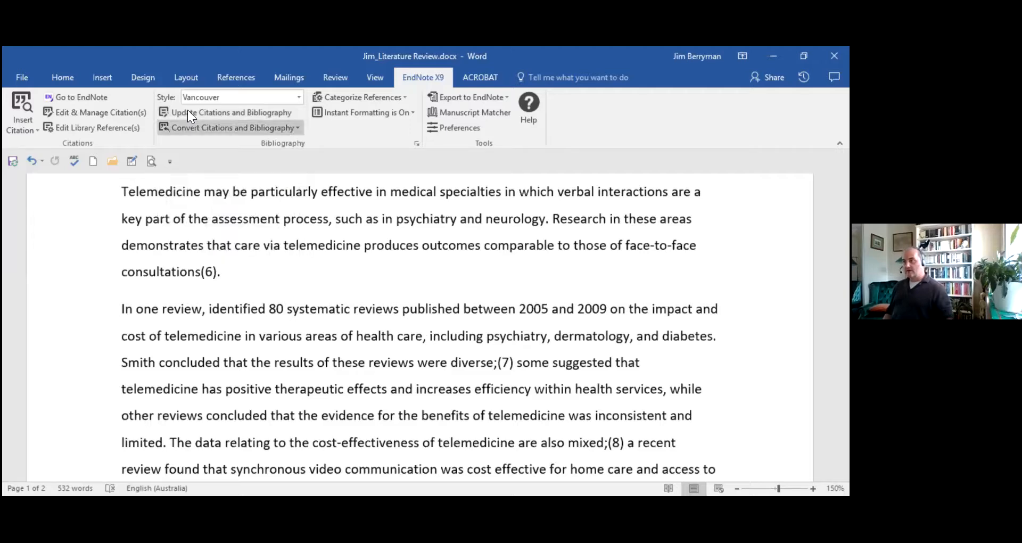
click(202, 128)
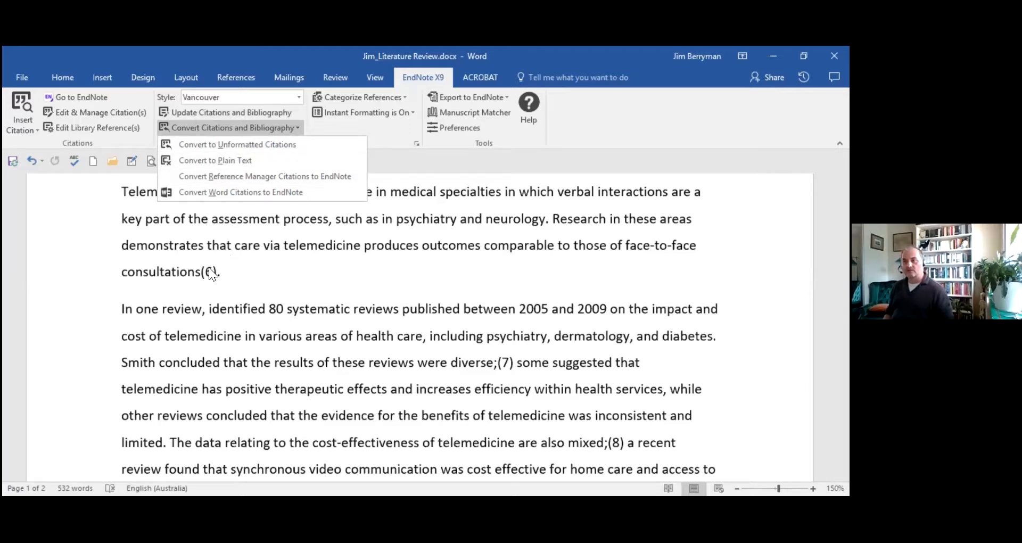
scroll(288, 333, down, 15)
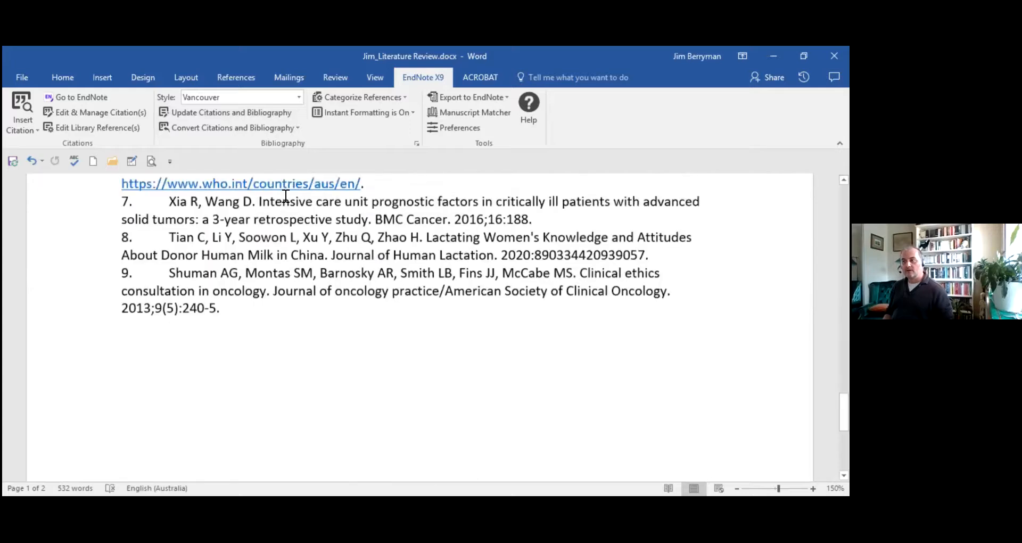
click(284, 196)
scroll(300, 266, up, 4)
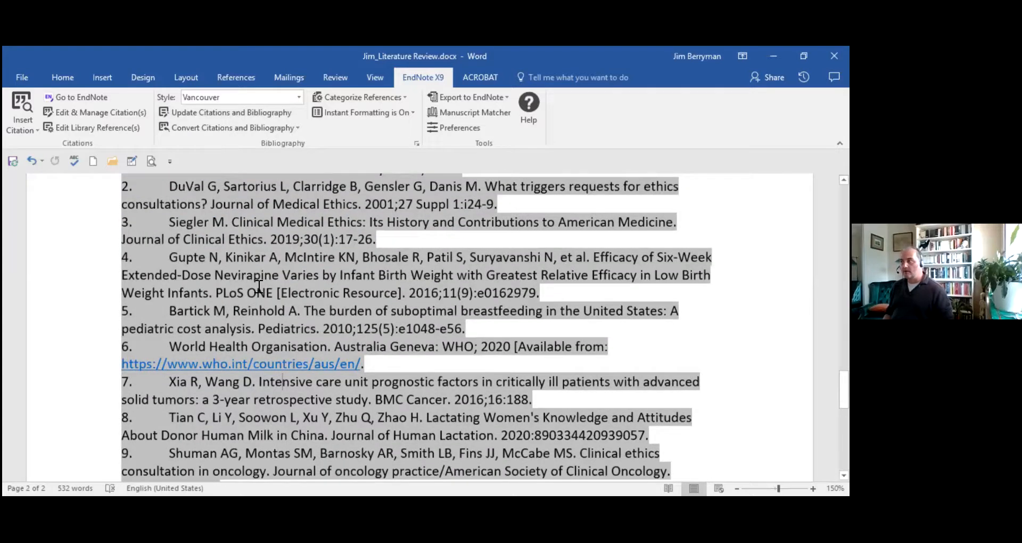
scroll(266, 286, down, 10)
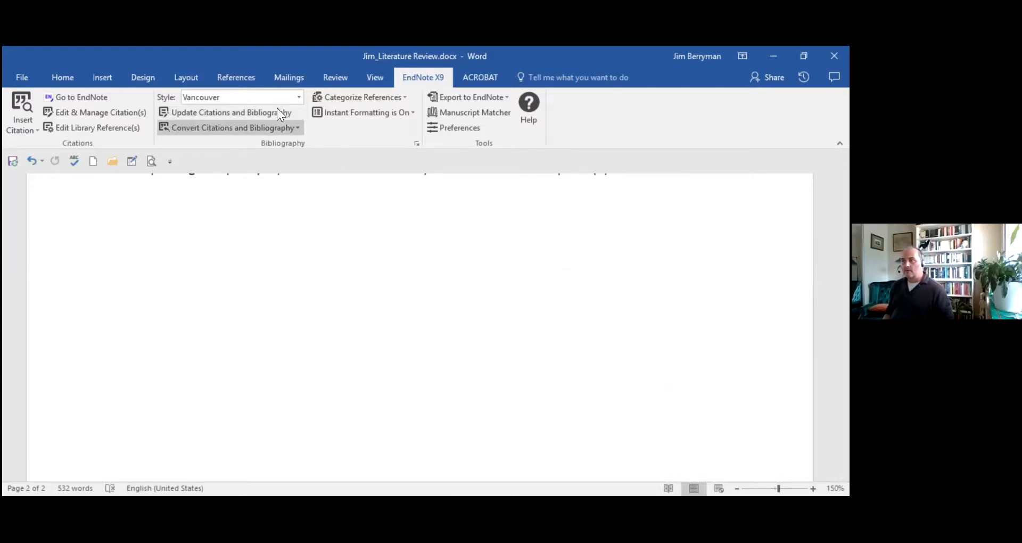
click(255, 128)
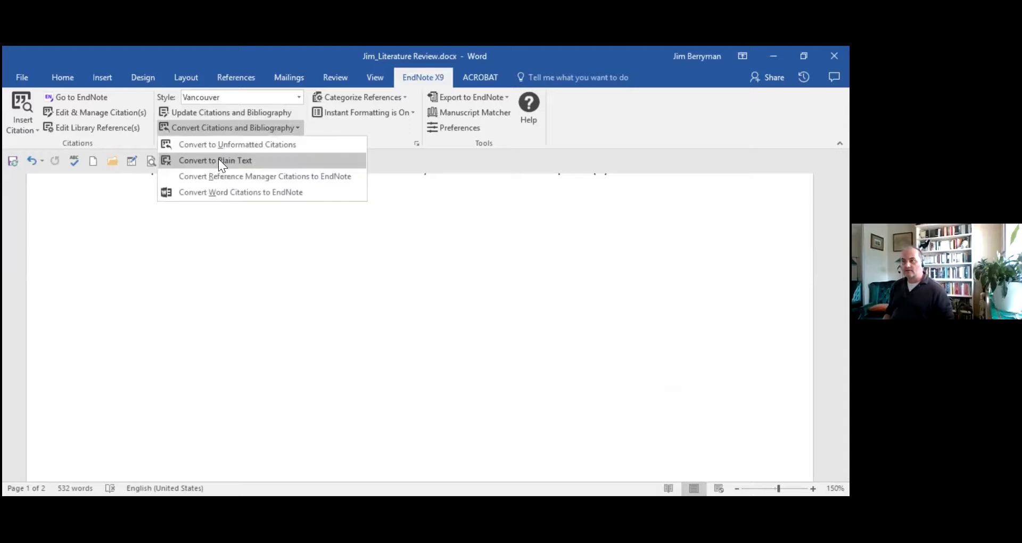
click(250, 161)
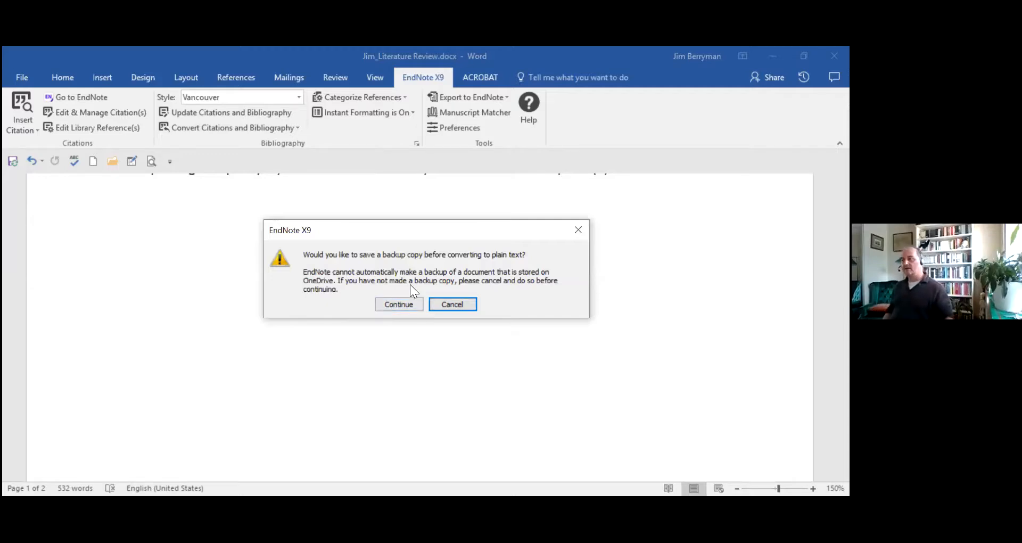
click(472, 306)
scroll(372, 379, down, 6)
scroll(343, 381, up, 10)
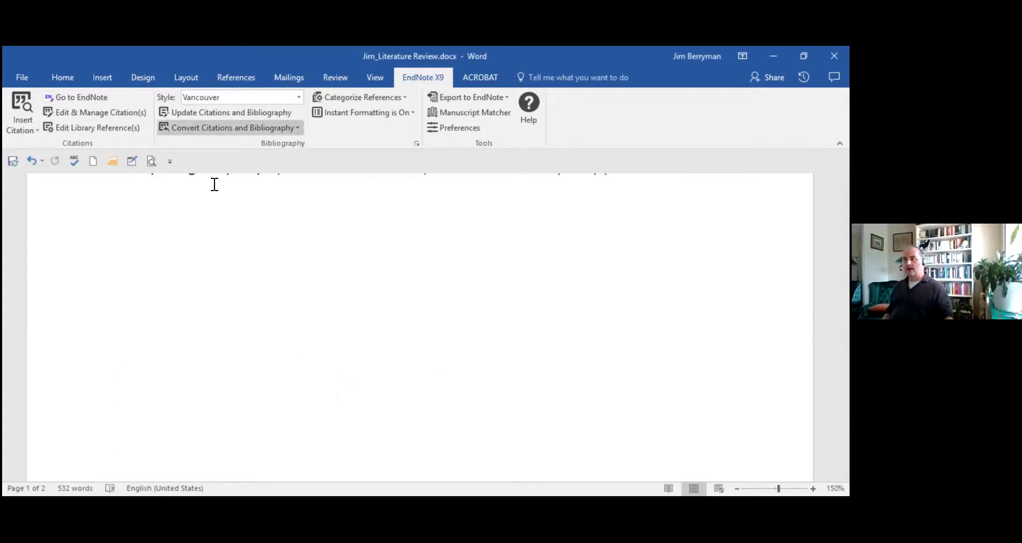
Convert the document's citations and bibliography to plain text, continuing without a backup copy.
click(224, 128)
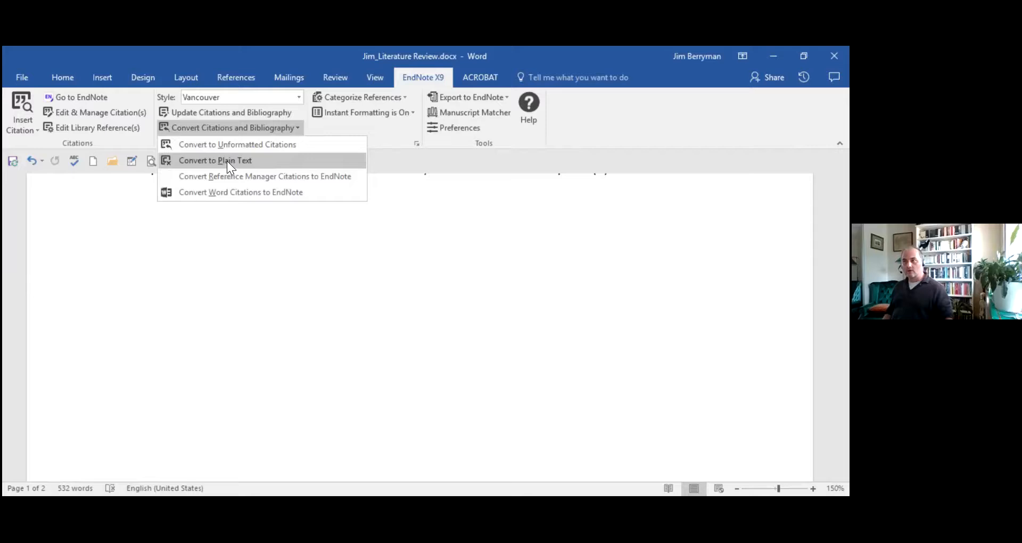
click(226, 161)
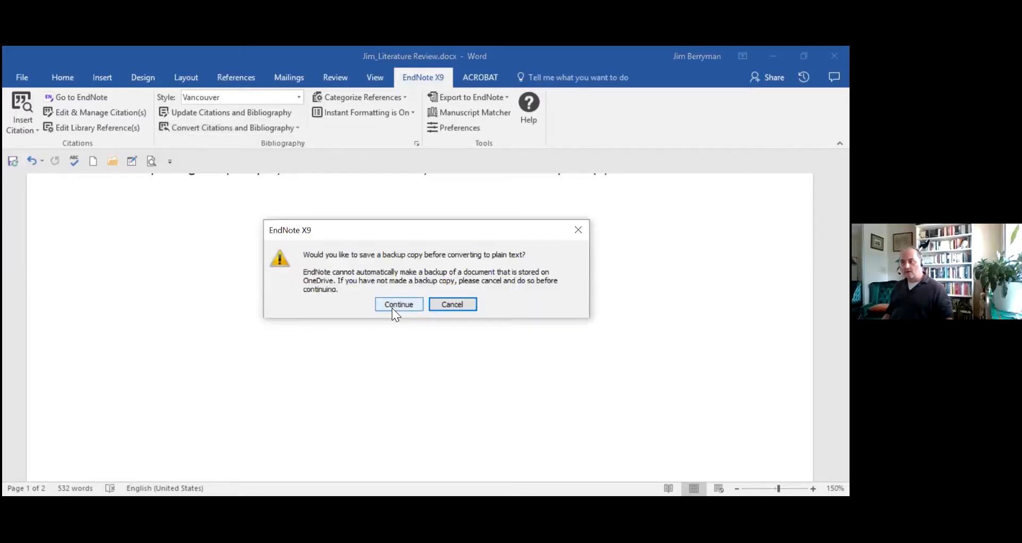
click(393, 308)
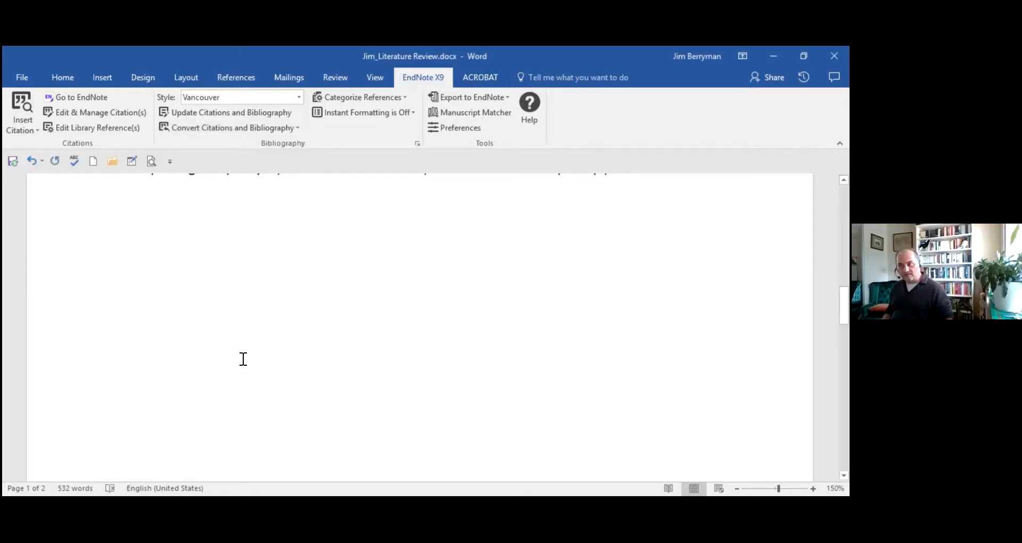
Check whether the reference list and in-text citations 7 and 9 still behave as EndNote fields.
scroll(245, 356, down, 8)
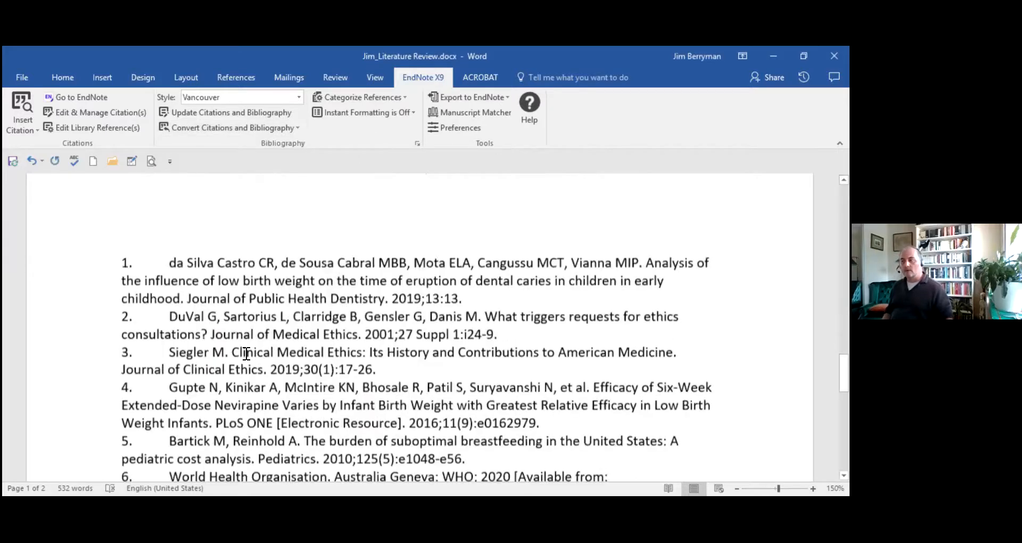
scroll(246, 354, down, 2)
click(241, 358)
scroll(331, 361, up, 1)
scroll(331, 360, up, 10)
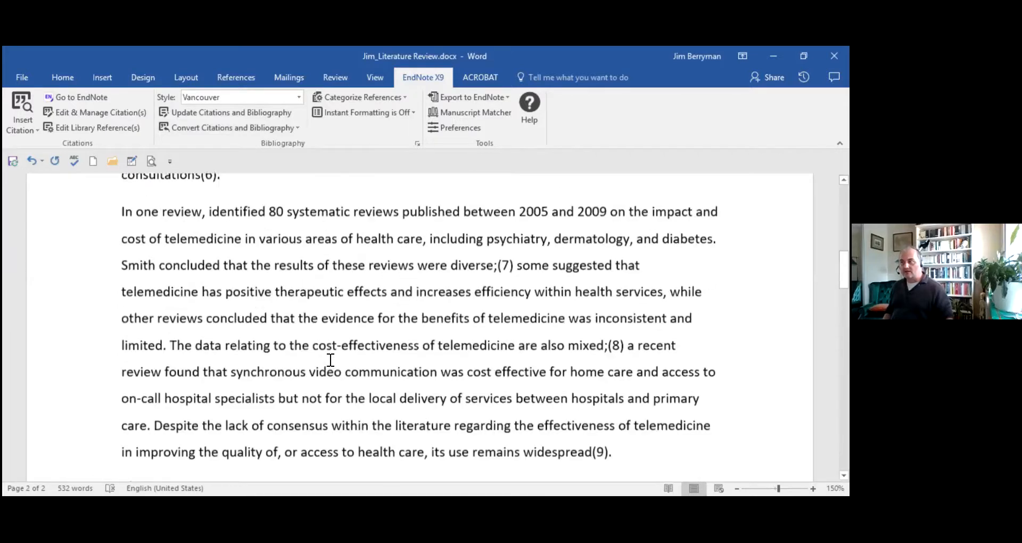
click(594, 453)
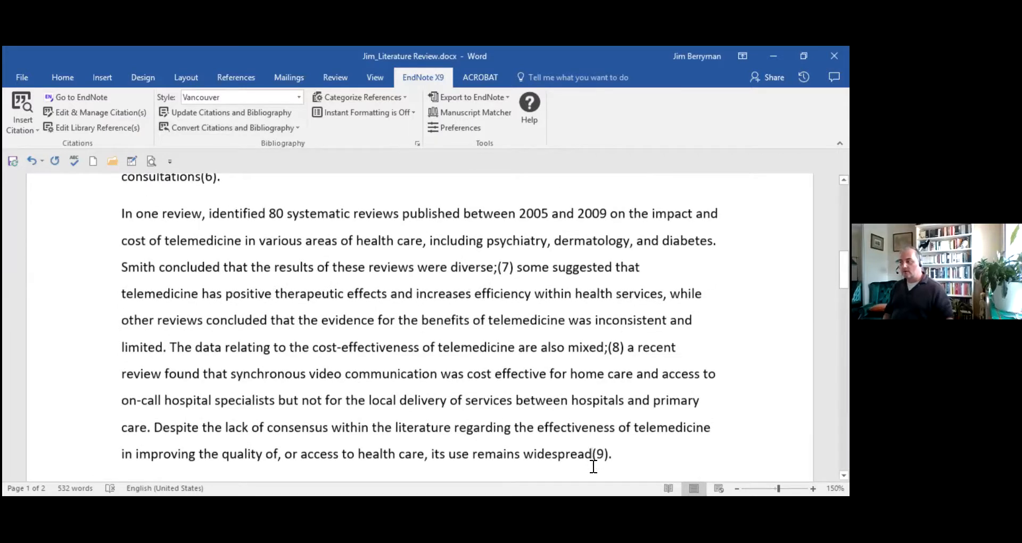
click(502, 268)
scroll(472, 349, down, 8)
scroll(475, 350, down, 8)
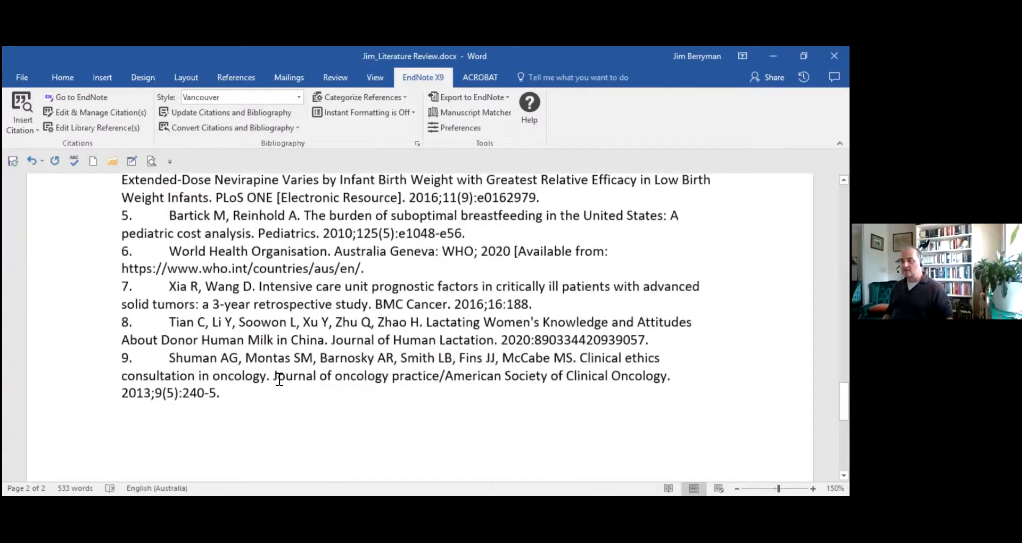
click(222, 393)
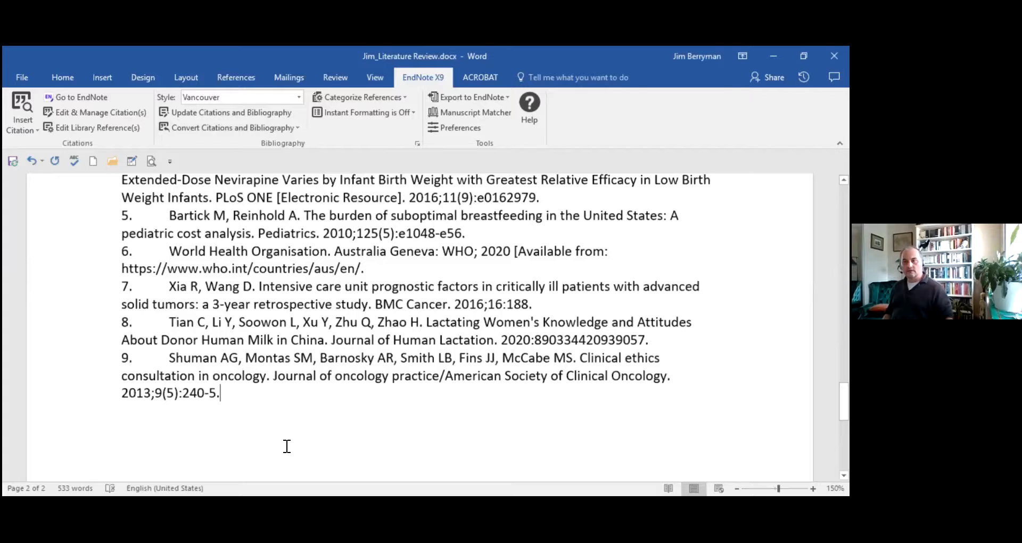
Italicize the journal title "Journal of Clinical Ethics" in reference 3 of the bibliography.
scroll(287, 446, up, 4)
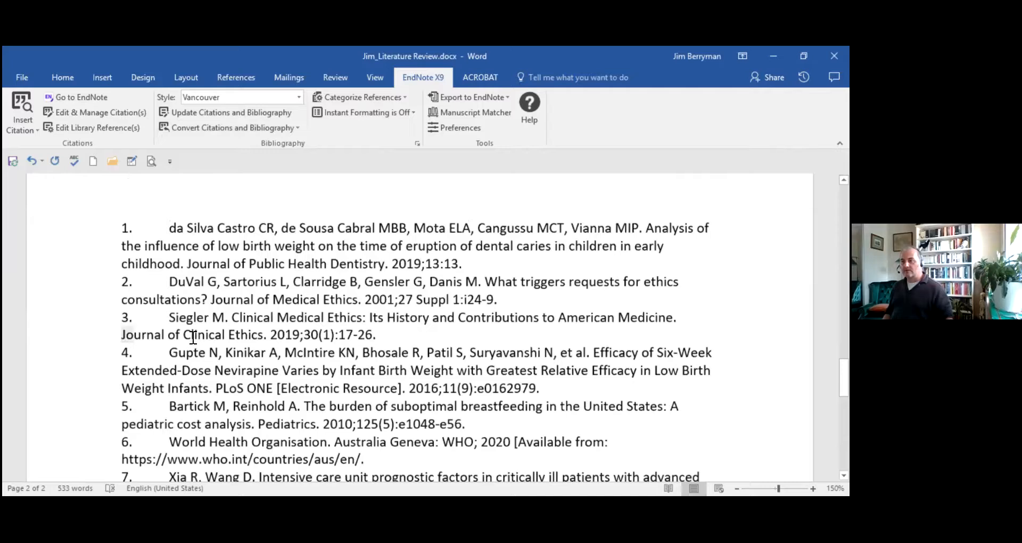
drag(193, 338, 245, 349)
click(244, 351)
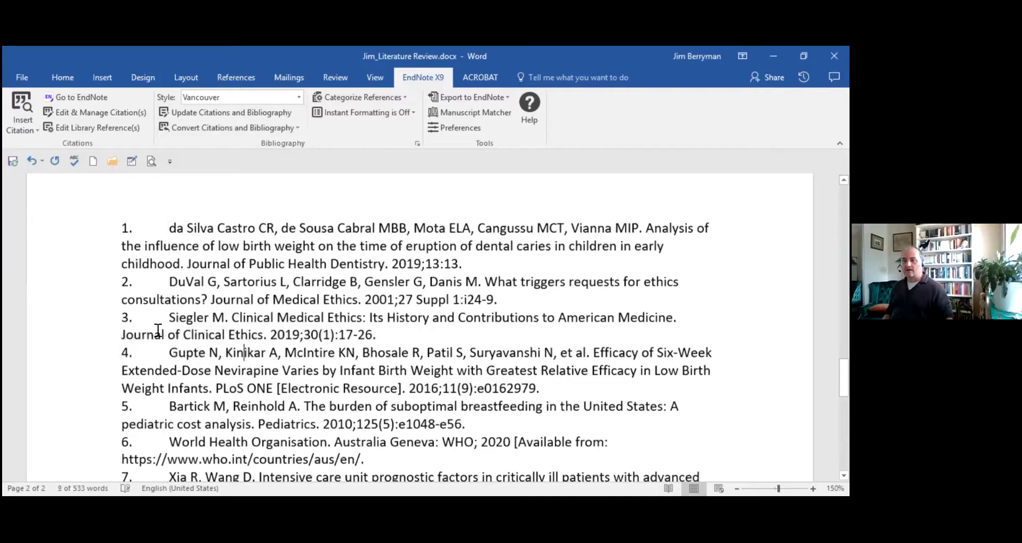
drag(122, 334, 263, 336)
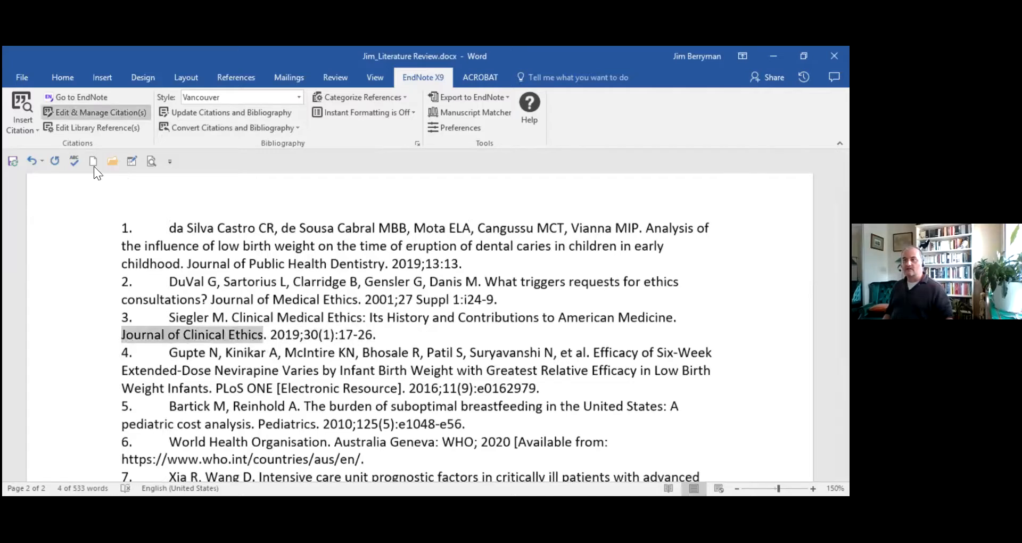
click(61, 78)
click(131, 123)
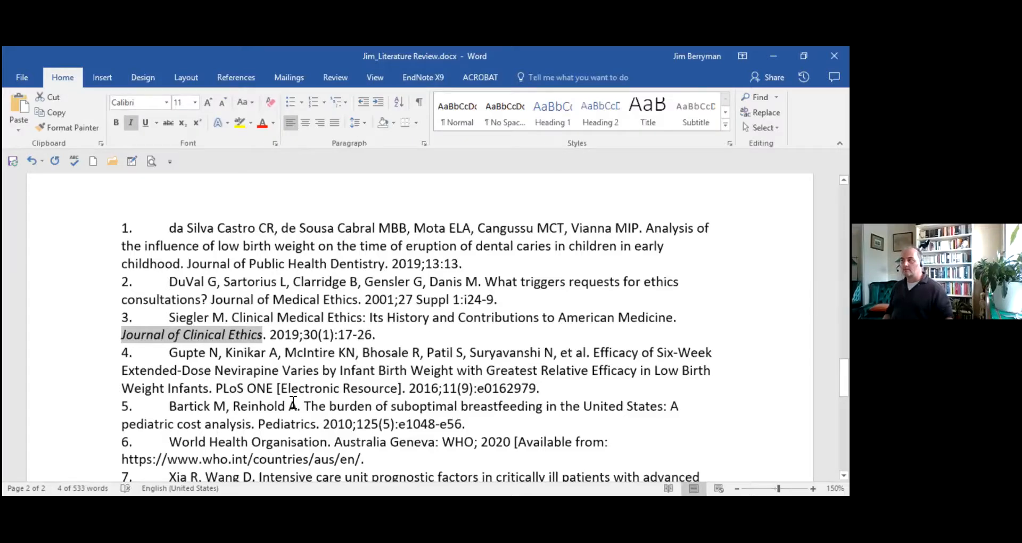
Examine the plain-text in-text citations, including 6 to 9, in the body paragraphs of the literature review.
scroll(322, 403, up, 10)
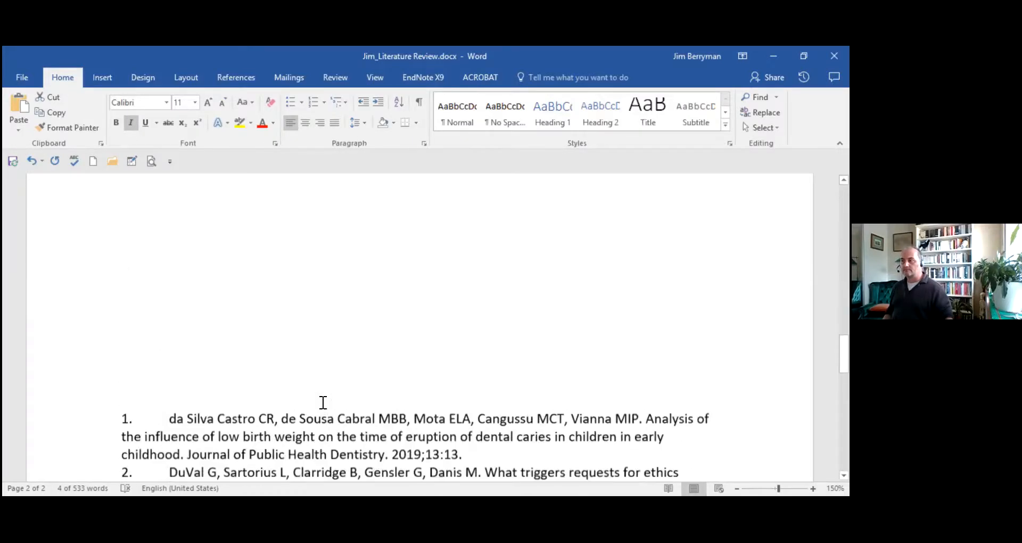
scroll(328, 399, up, 5)
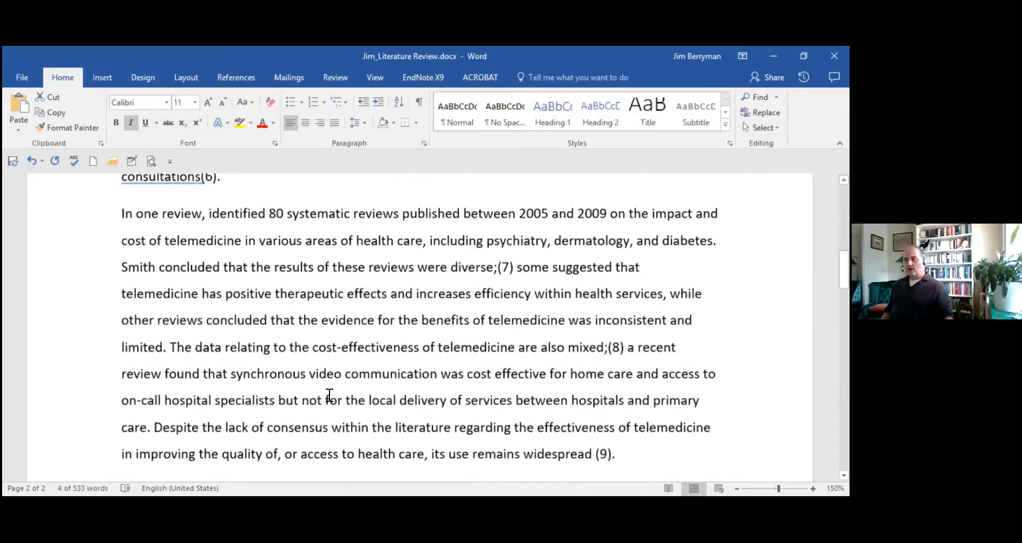
click(207, 277)
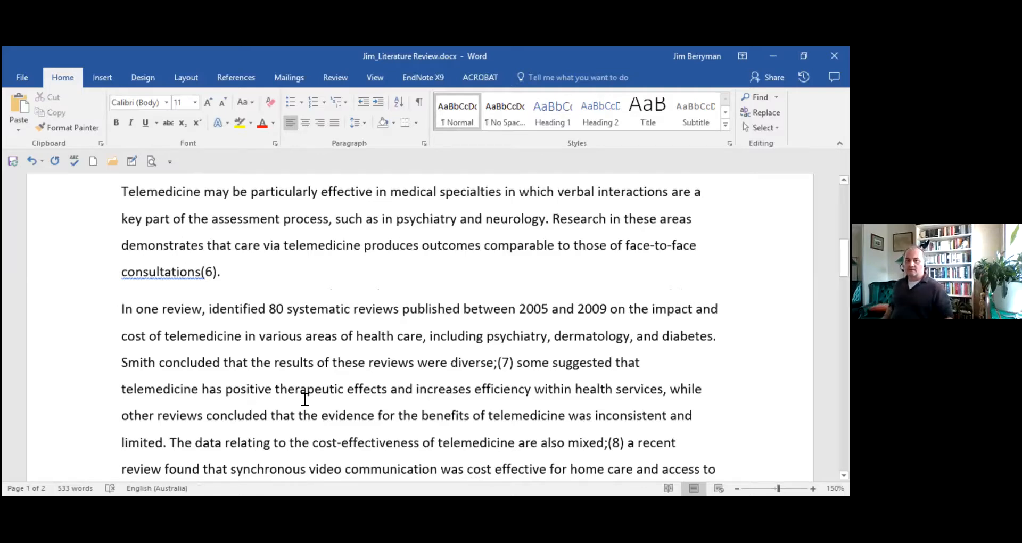
scroll(415, 274, down, 5)
scroll(479, 269, up, 2)
click(499, 268)
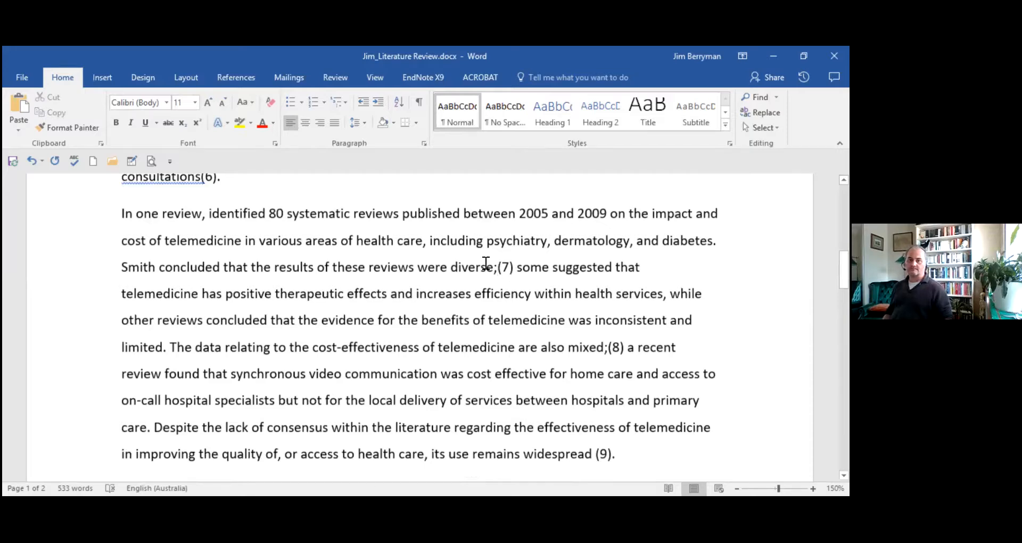
scroll(485, 263, down, 3)
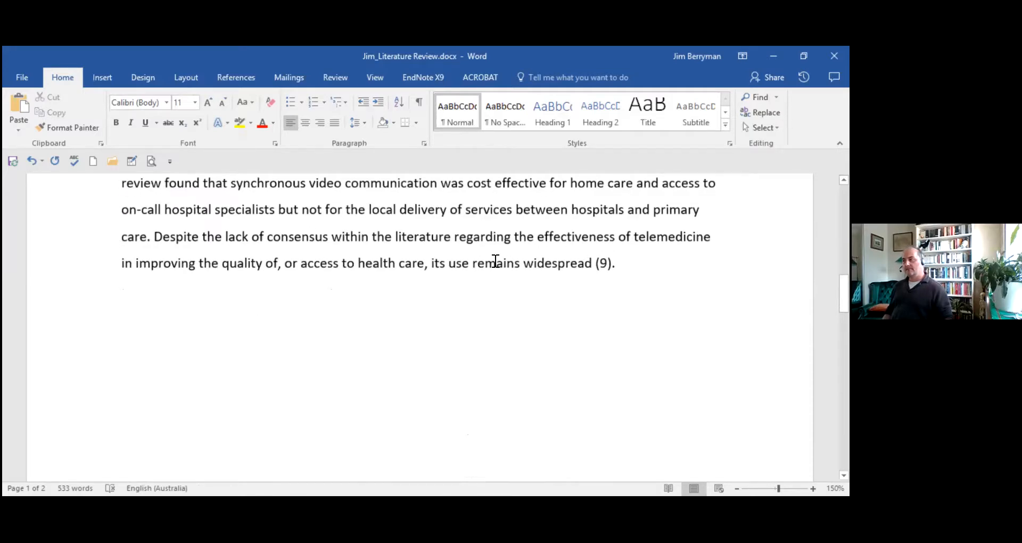
scroll(495, 262, up, 7)
scroll(257, 305, up, 2)
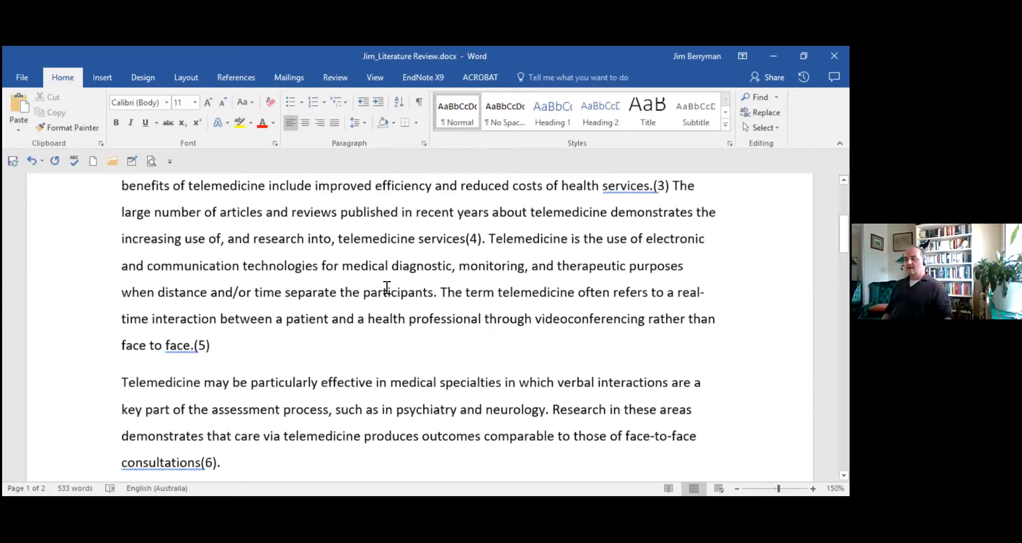
Look through the plain-text reference list, entries 1 to 9, and return to the numbered citations in the body paragraphs.
scroll(387, 289, down, 15)
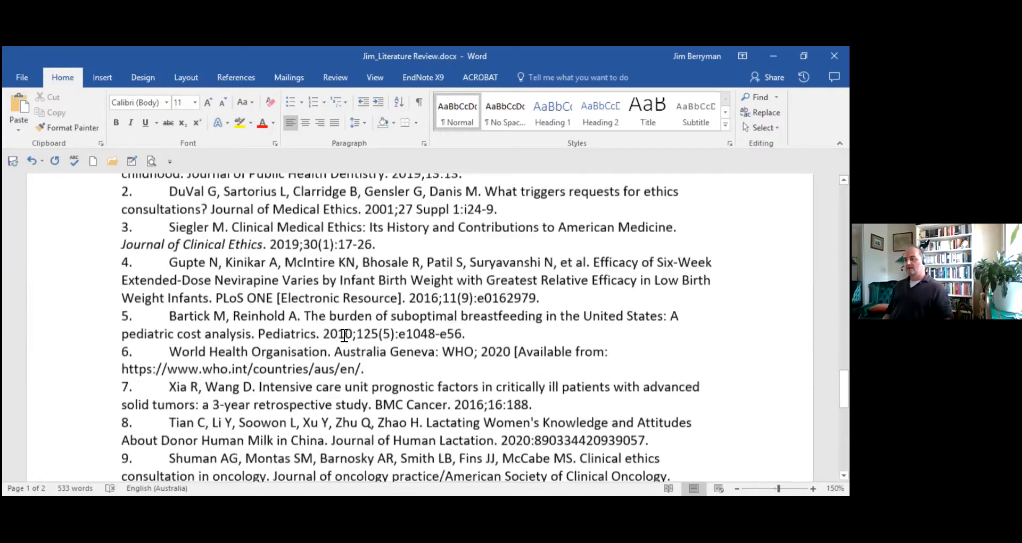
click(345, 334)
scroll(347, 382, down, 2)
scroll(349, 384, up, 2)
scroll(349, 383, down, 4)
scroll(349, 383, up, 4)
key(Up)
key(Up)
key(Up)
key(Up)
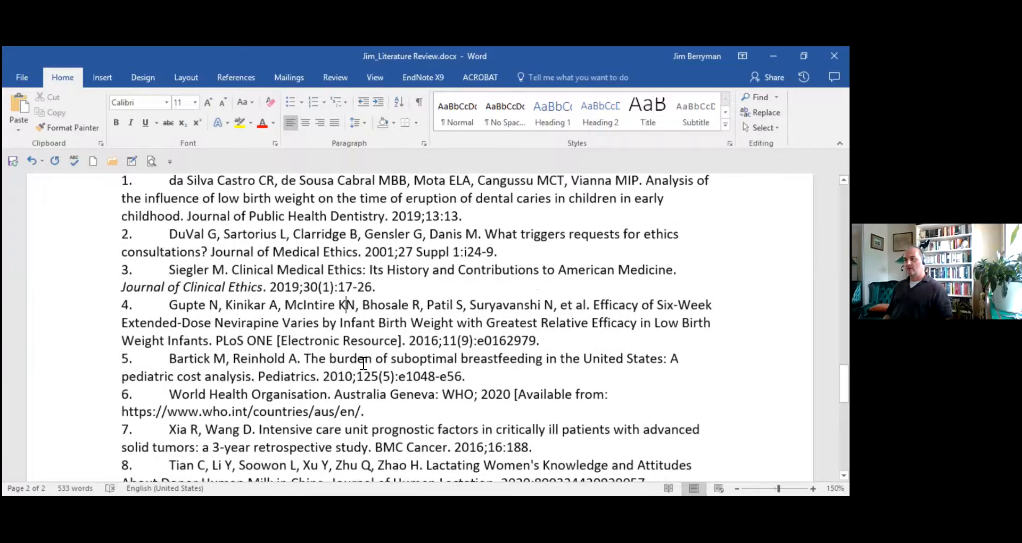
scroll(363, 364, up, 3)
scroll(362, 364, down, 5)
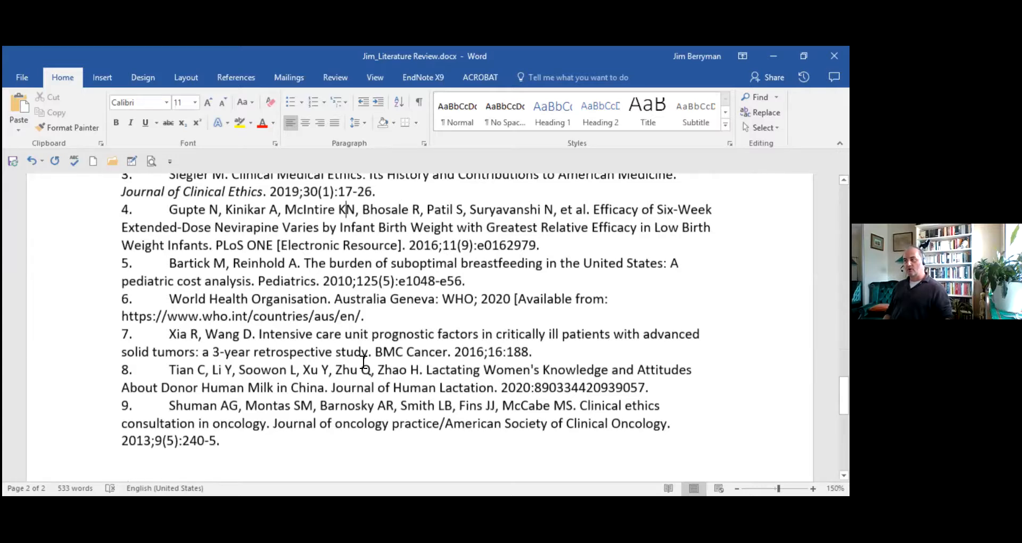
scroll(364, 362, up, 10)
scroll(365, 362, up, 8)
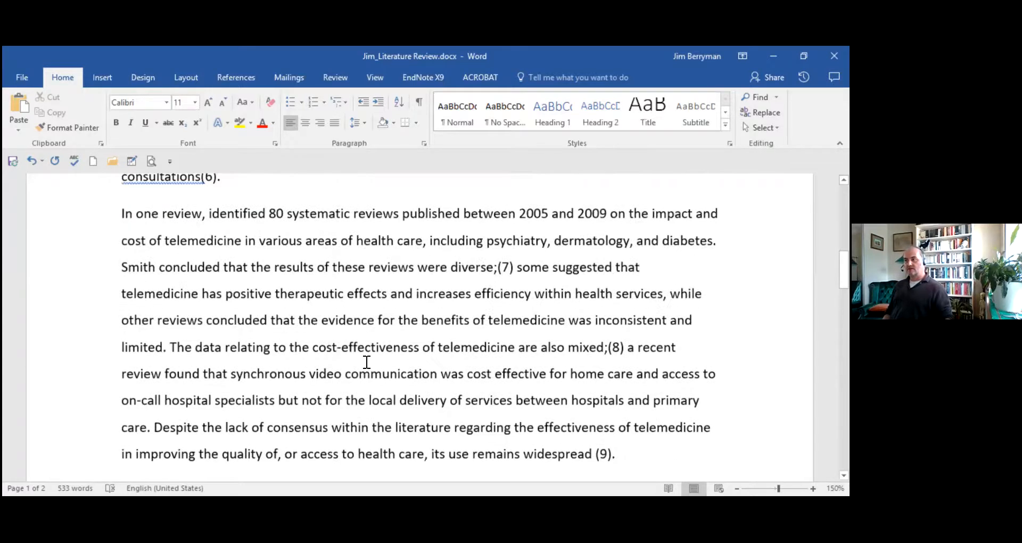
scroll(371, 362, up, 12)
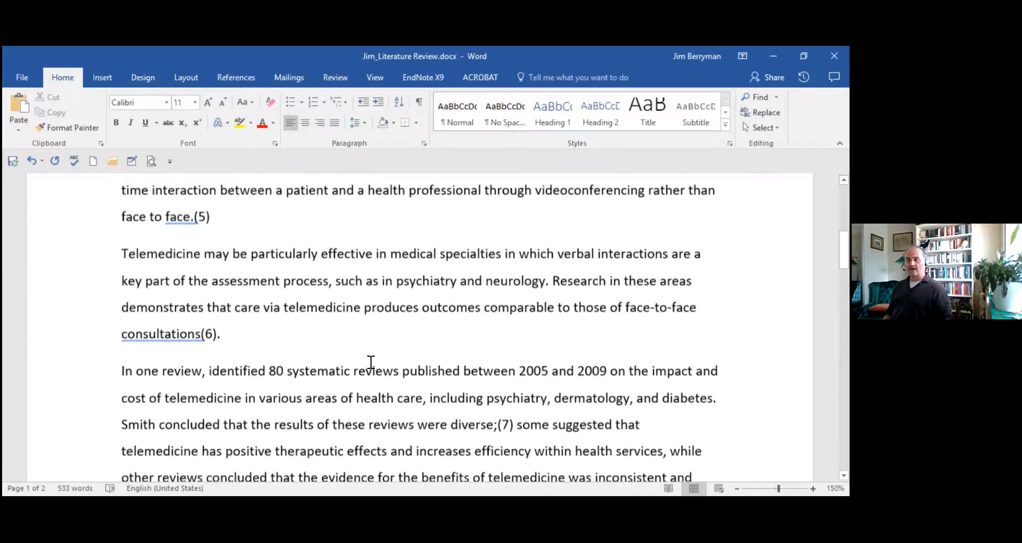